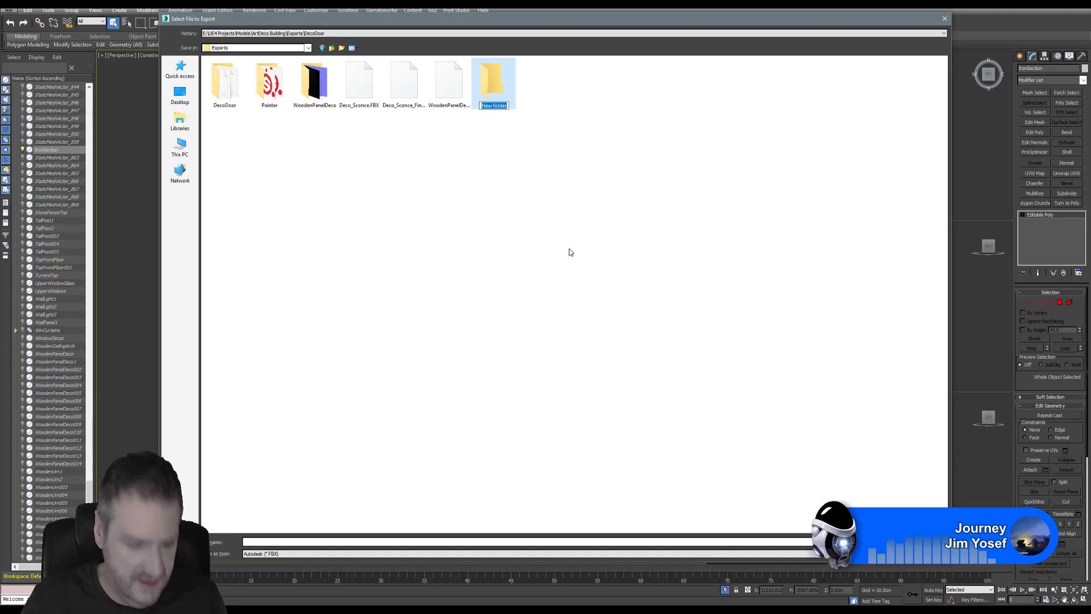
Create an IronSection folder inside Exports and export the selected iron door mesh there as IronSection FBX with the Painter - UE4 preset
{"action": "type", "text": "IronSection"}
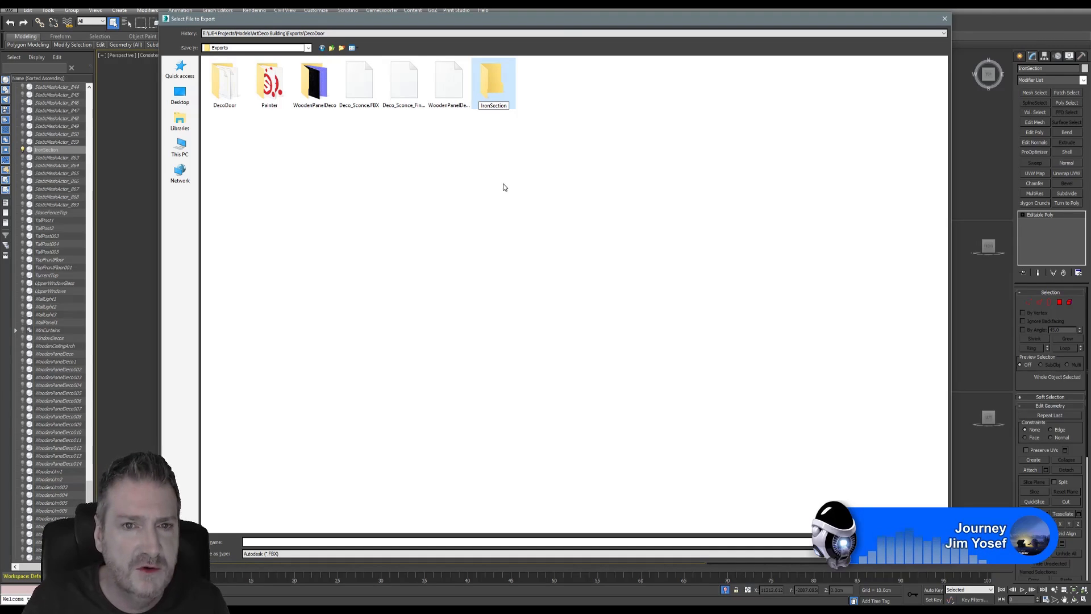
{"action": "key", "text": "Return"}
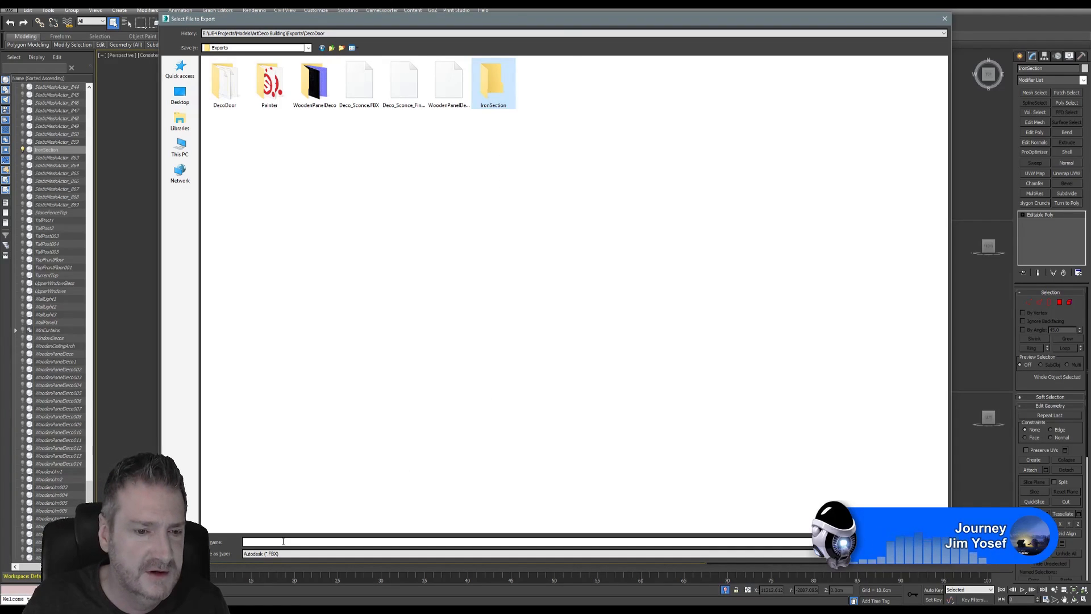
{"action": "key", "text": "Return"}
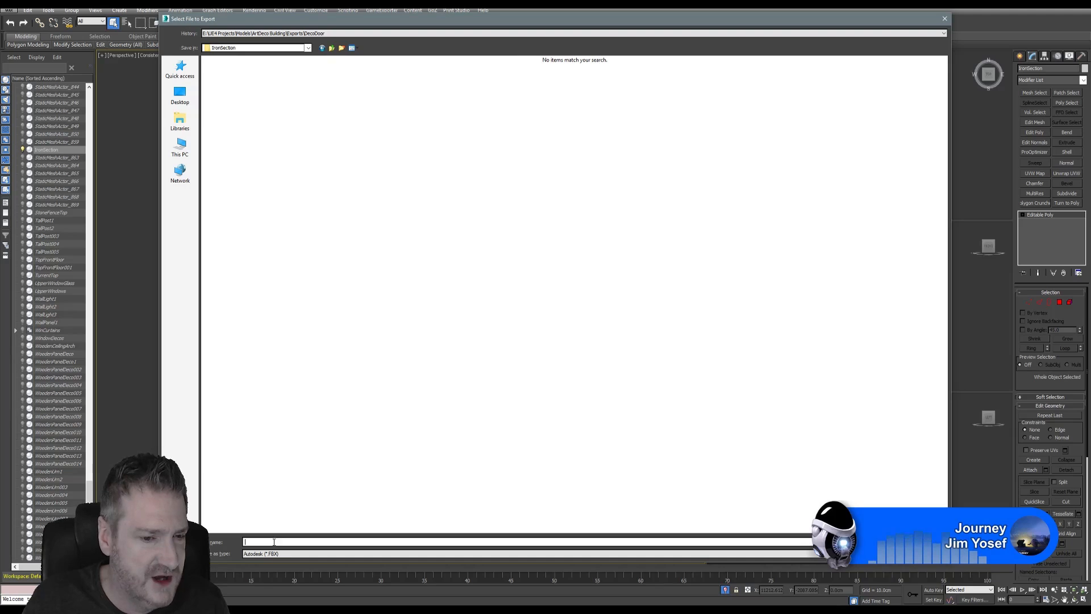
{"action": "type", "text": "IronSection"}
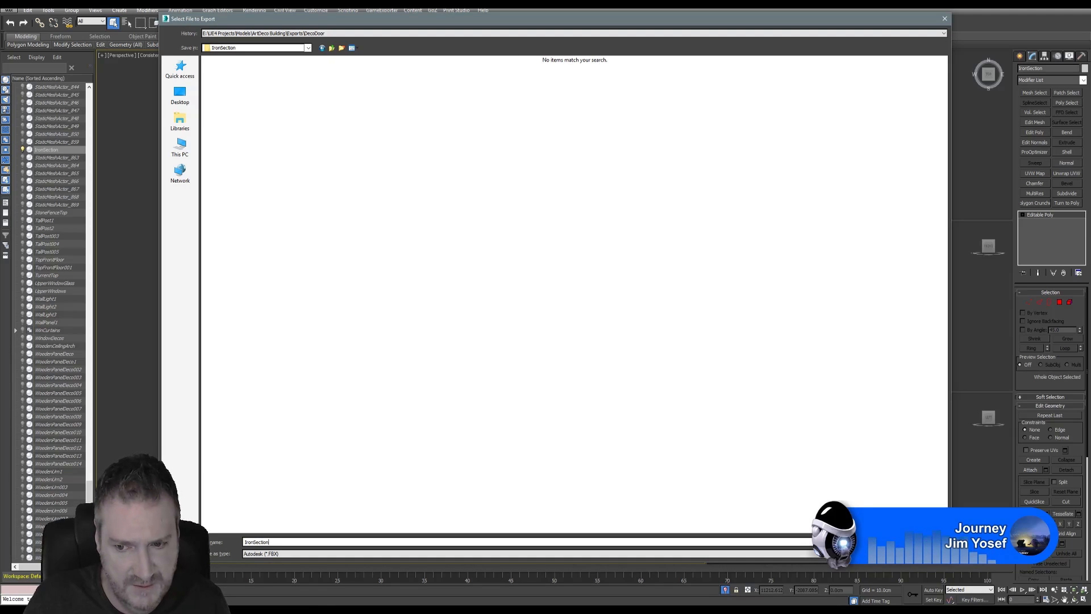
{"action": "key", "text": "Return"}
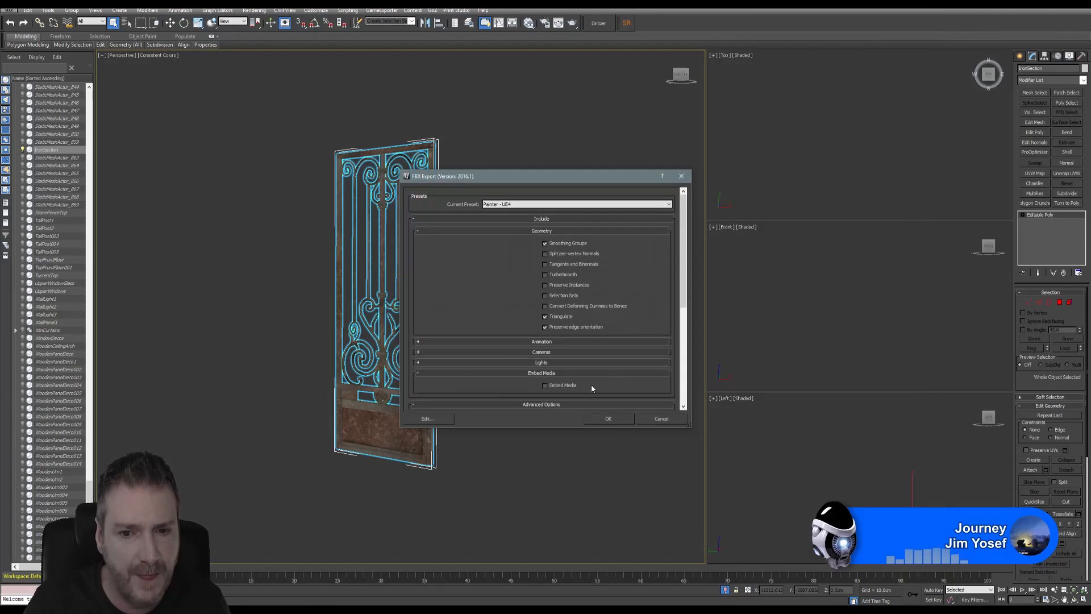
{"action": "left_click", "coordinate": [606, 420]}
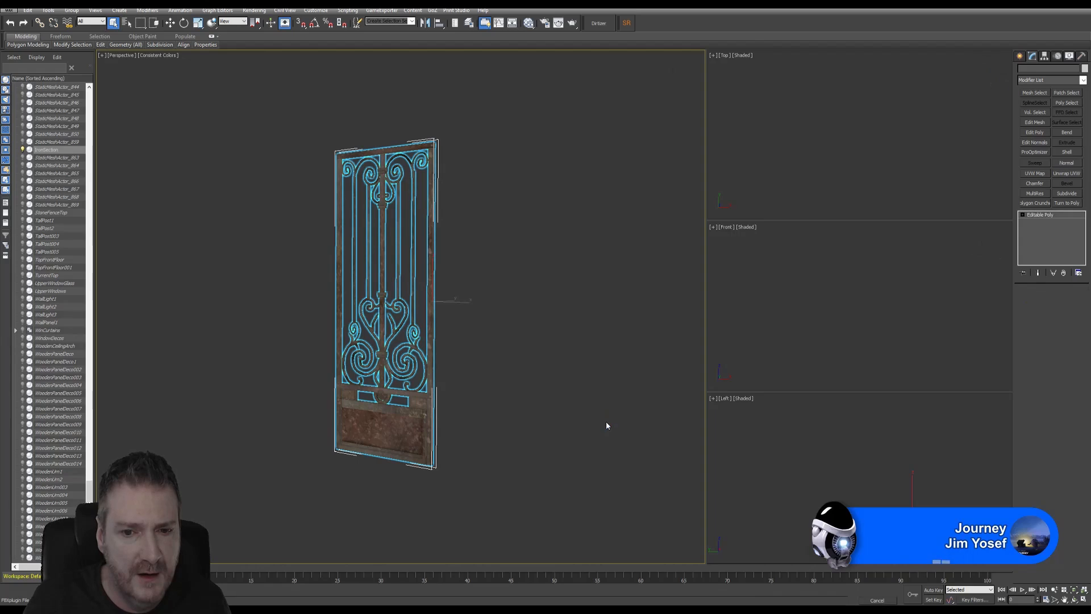
Switch to Substance Painter and create a new Unreal Engine 4 project from IronSection.FBX in the Exports/IronSection folder
{"action": "left_click", "coordinate": [394, 589]}
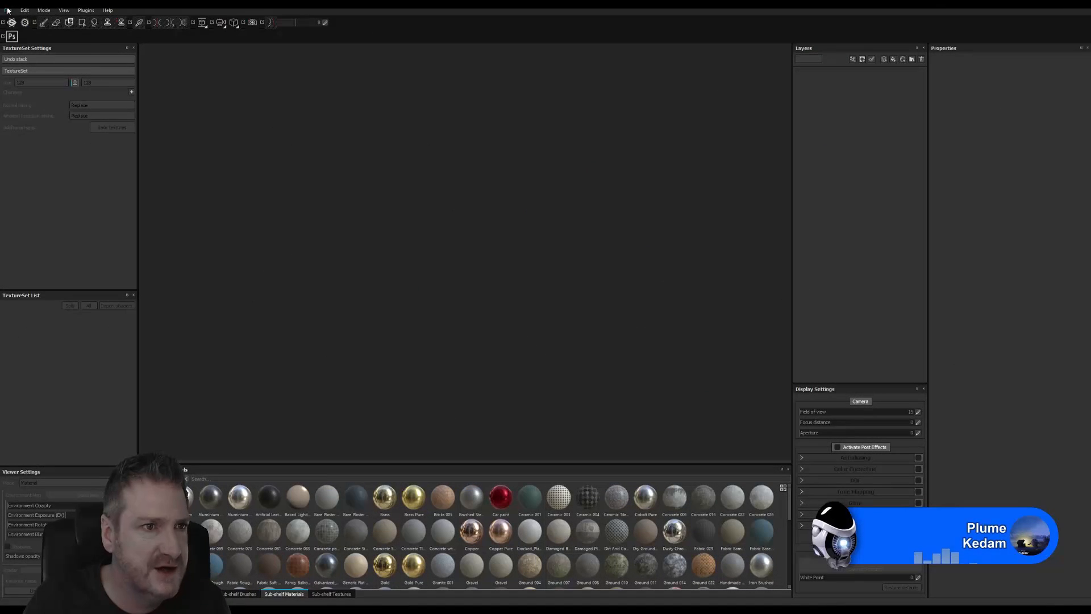
{"action": "left_click", "coordinate": [8, 10]}
{"action": "left_click", "coordinate": [17, 19]}
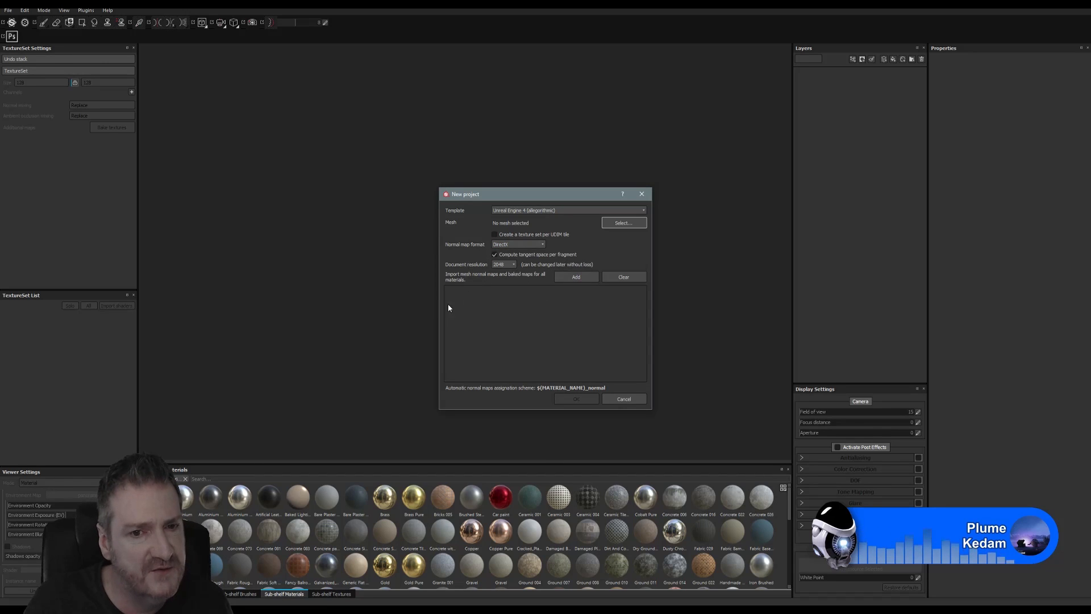
{"action": "left_click", "coordinate": [625, 223]}
{"action": "left_click_drag", "start_coordinate": [580, 147], "coordinate": [428, 109]}
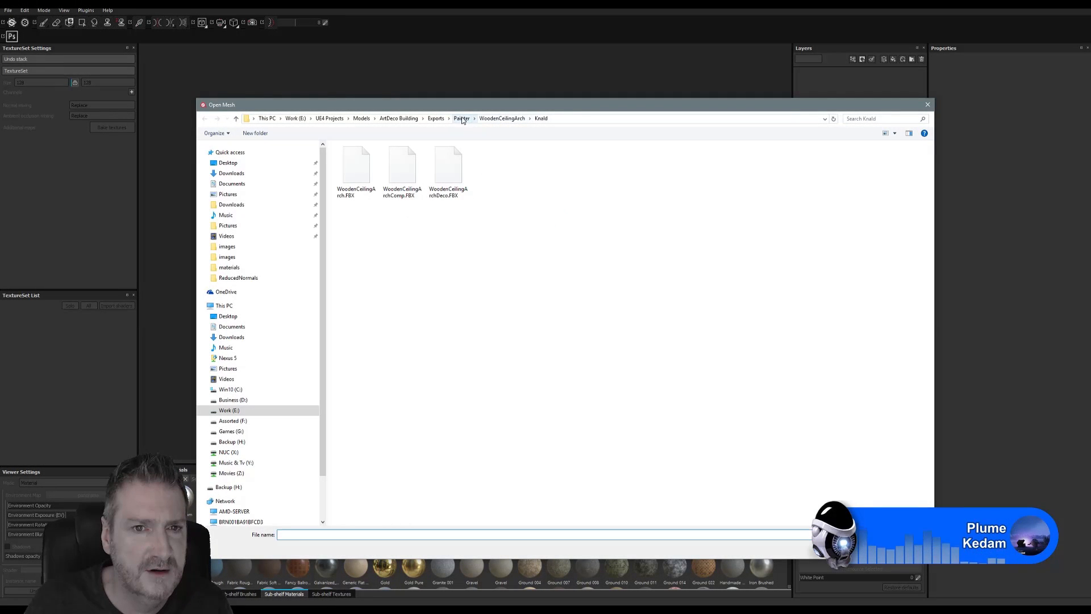
{"action": "left_click", "coordinate": [443, 123]}
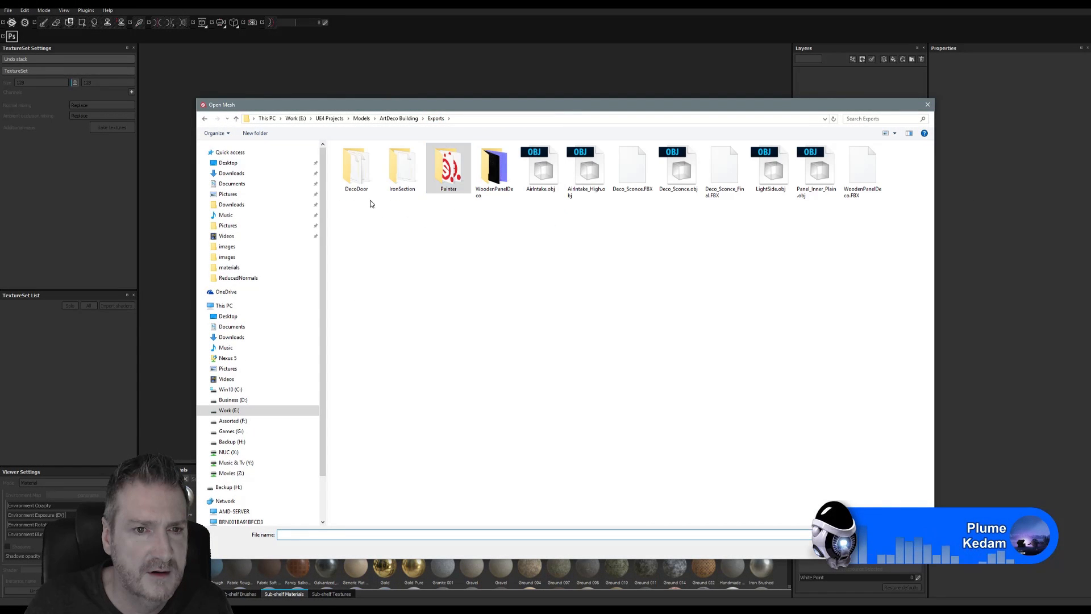
{"action": "double_click", "coordinate": [402, 166]}
{"action": "double_click", "coordinate": [362, 163]}
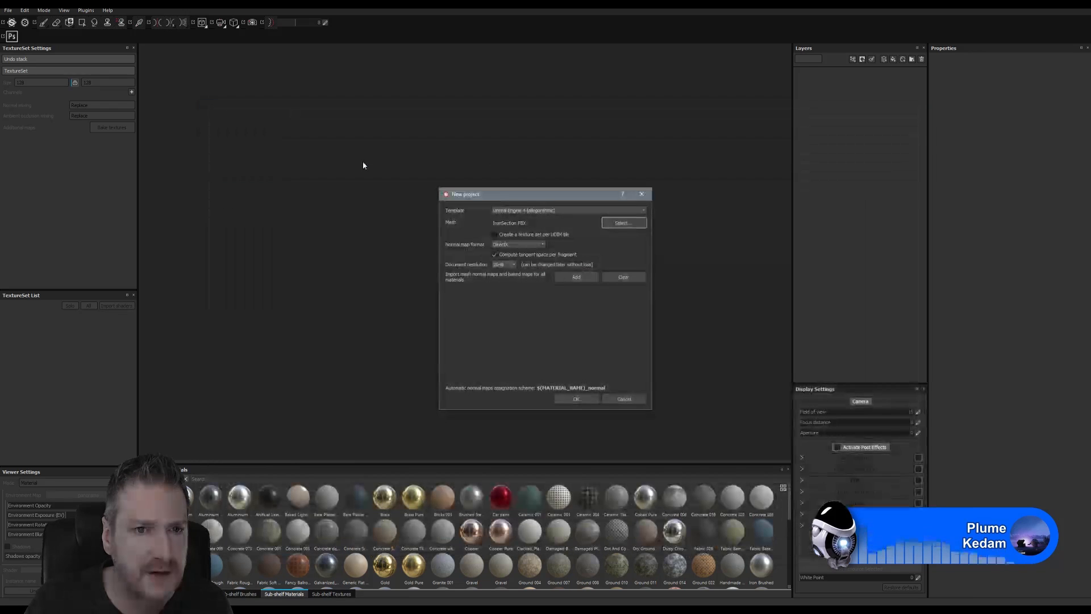
{"action": "left_click", "coordinate": [572, 399]}
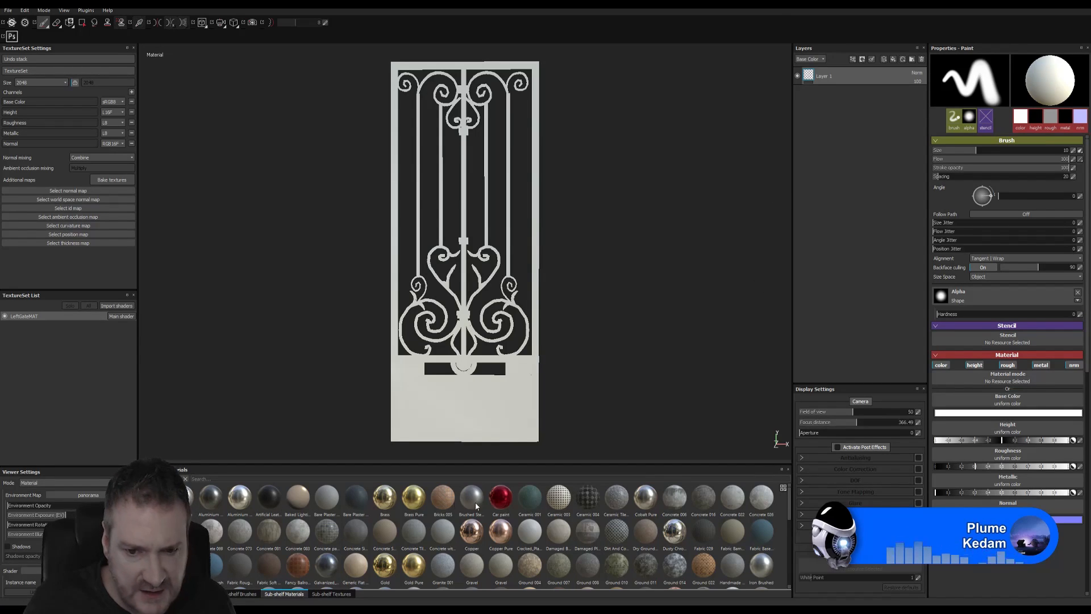
Find the Metal Floor 006 material among the shelf materials and add it as a fill layer above Layer 1
{"action": "mouse_move", "coordinate": [524, 508]}
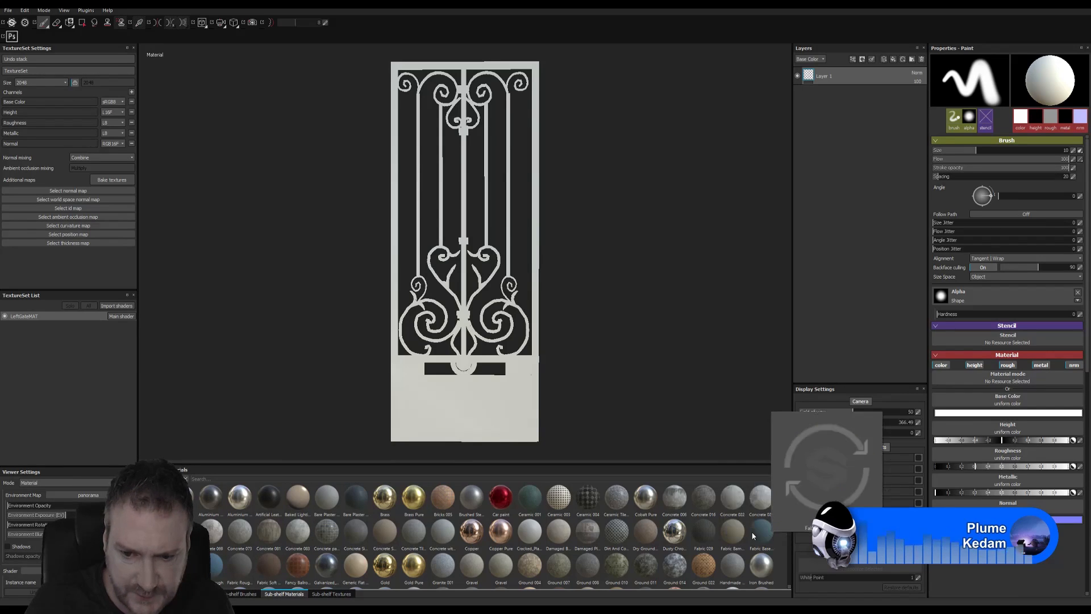
{"action": "scroll", "coordinate": [753, 535], "scroll_direction": "down", "scroll_amount": 2}
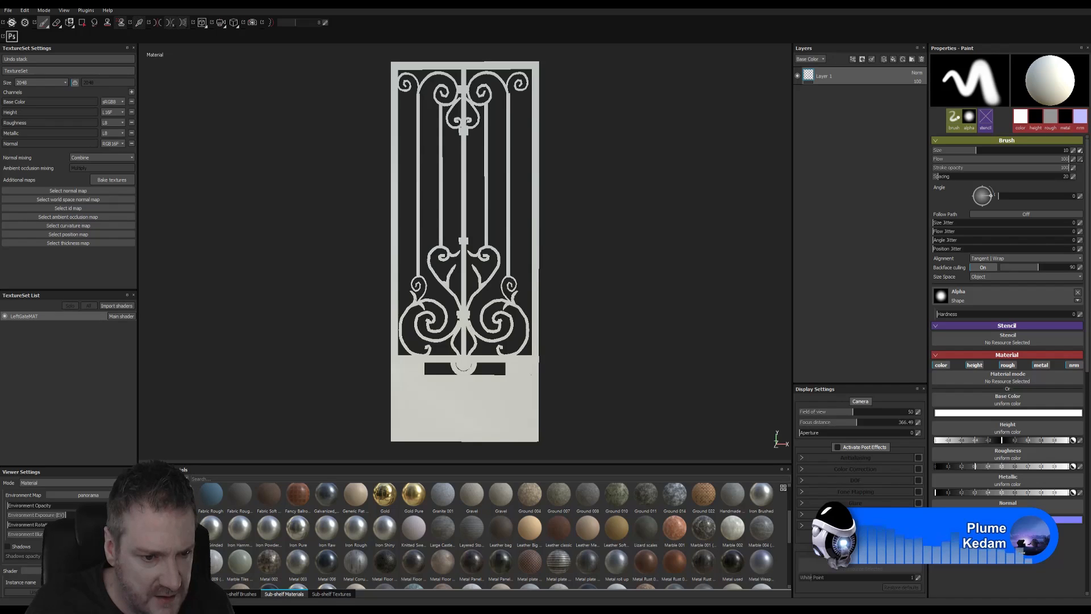
{"action": "mouse_move", "coordinate": [183, 528]}
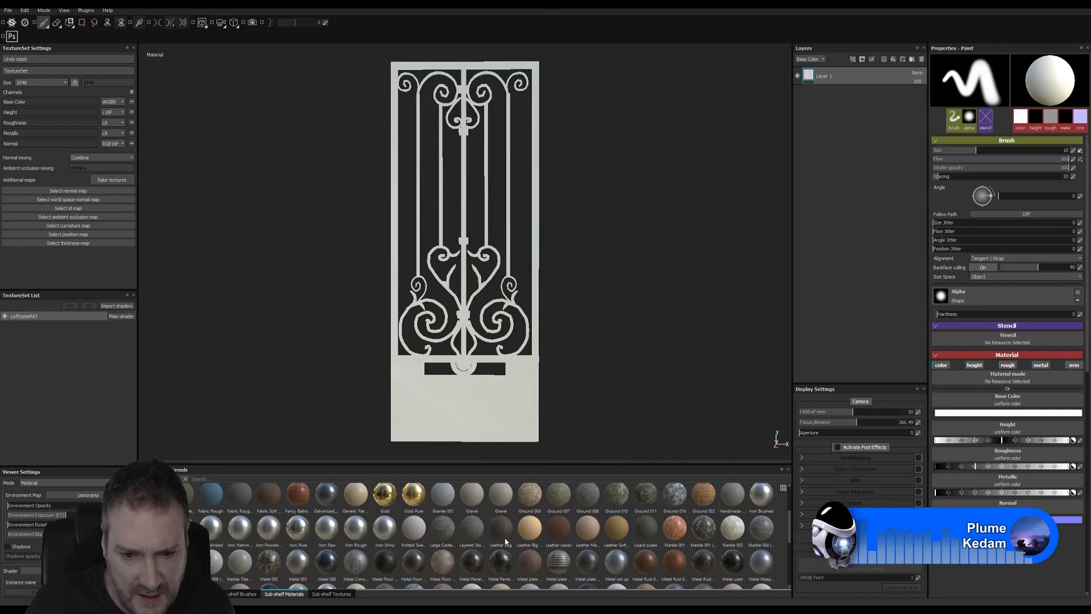
{"action": "mouse_move", "coordinate": [502, 535]}
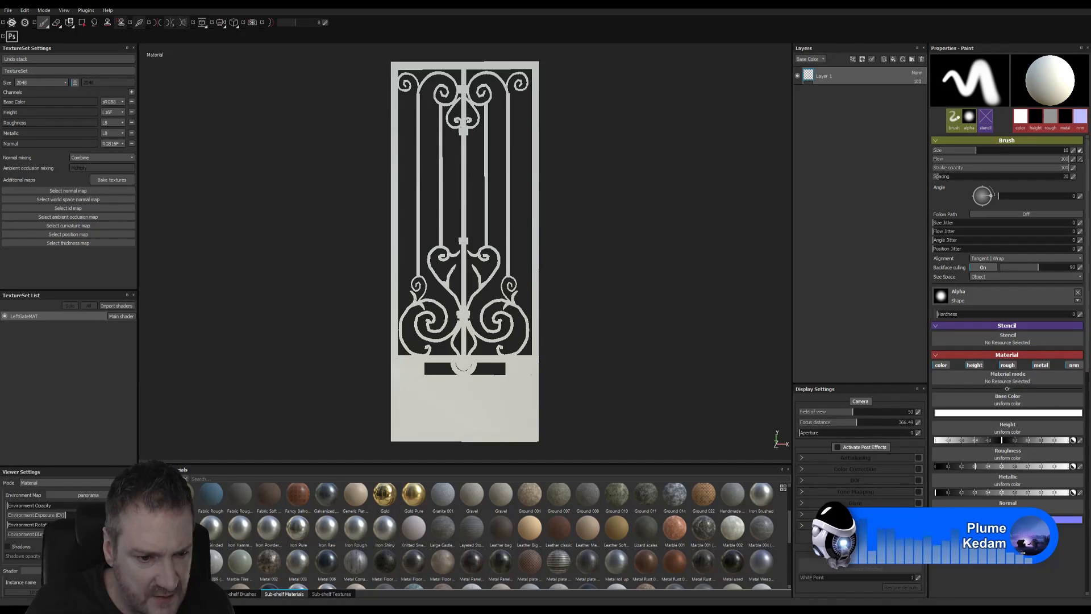
{"action": "scroll", "coordinate": [259, 586], "scroll_direction": "down", "scroll_amount": 2}
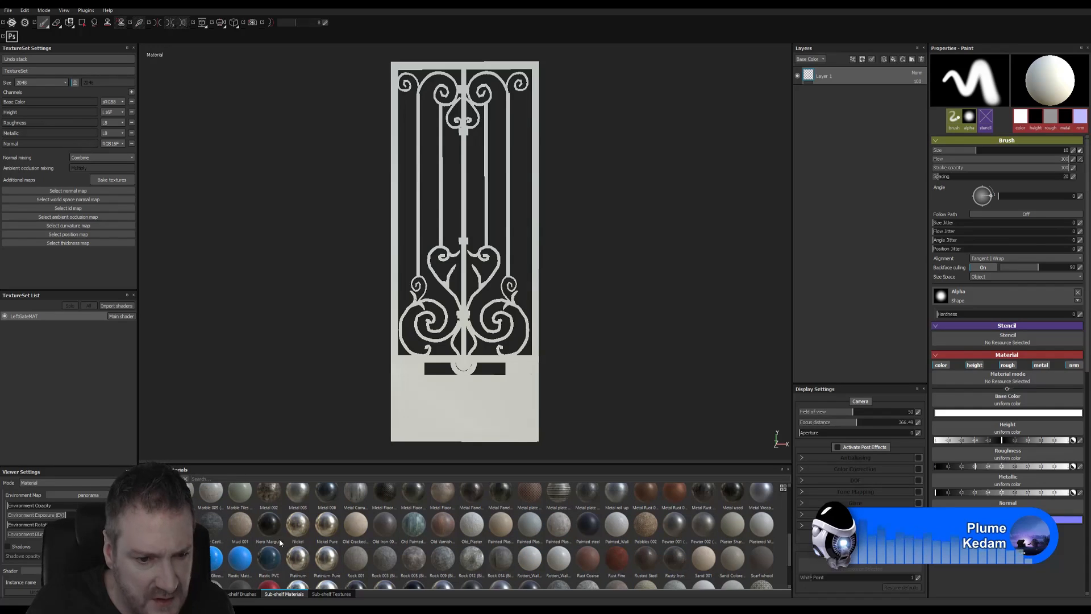
{"action": "scroll", "coordinate": [271, 506], "scroll_direction": "up", "scroll_amount": 2}
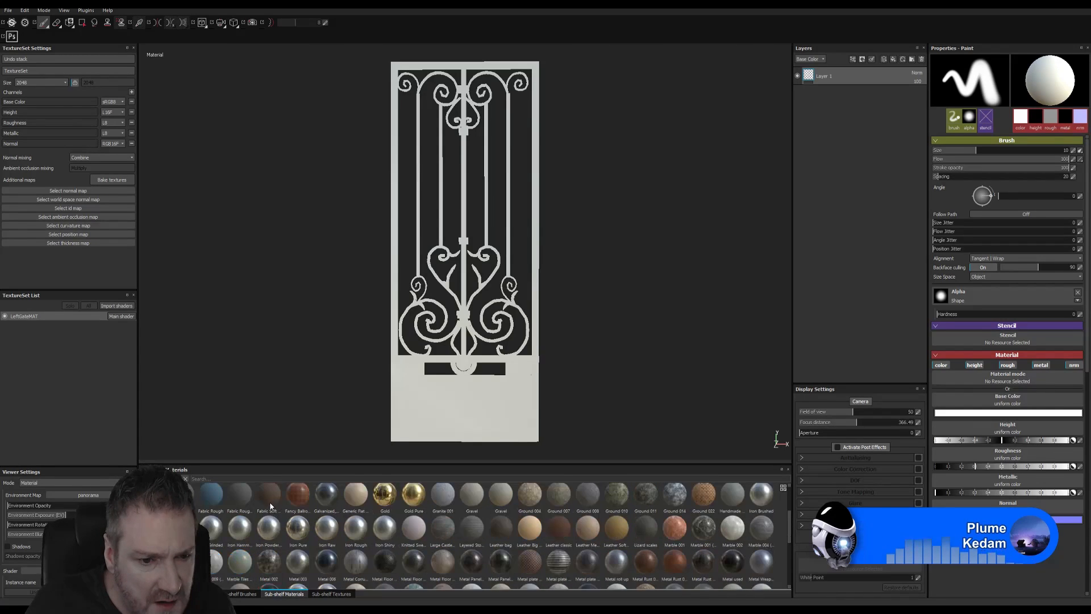
{"action": "mouse_move", "coordinate": [274, 569]}
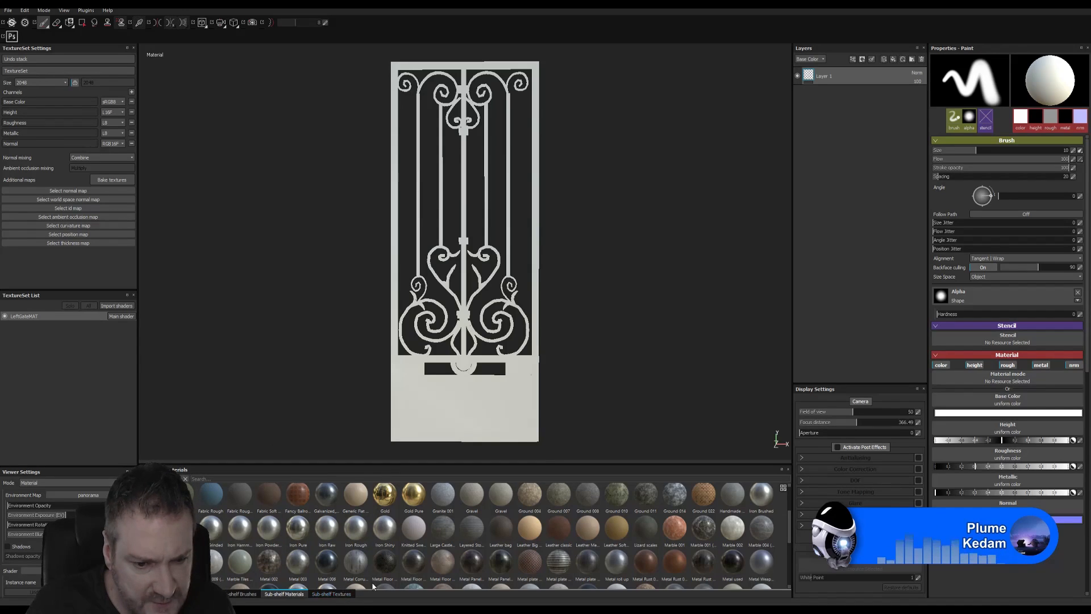
{"action": "mouse_move", "coordinate": [412, 568]}
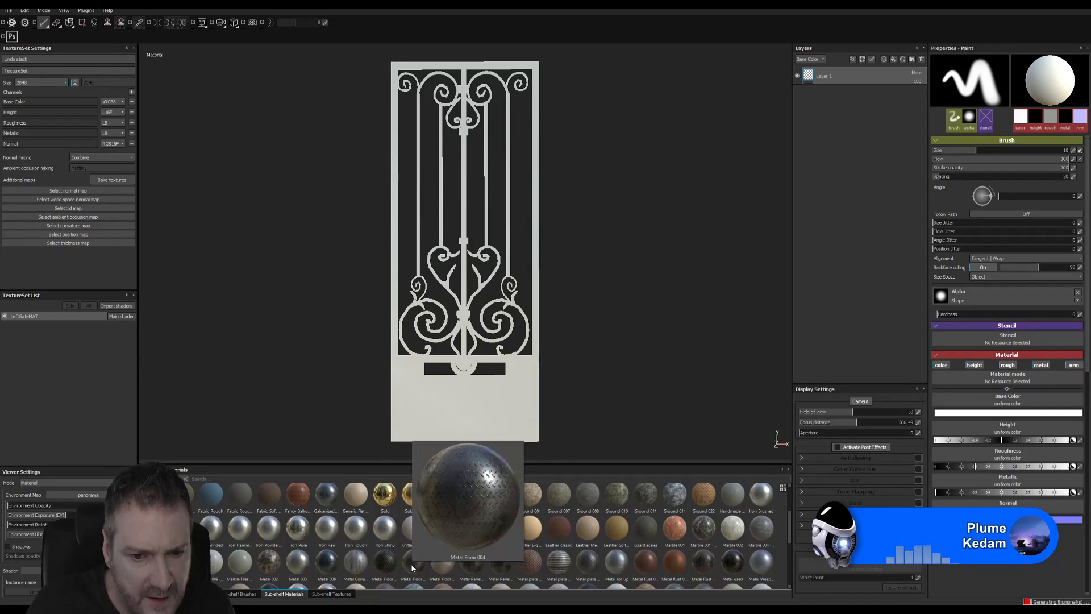
{"action": "mouse_move", "coordinate": [447, 565]}
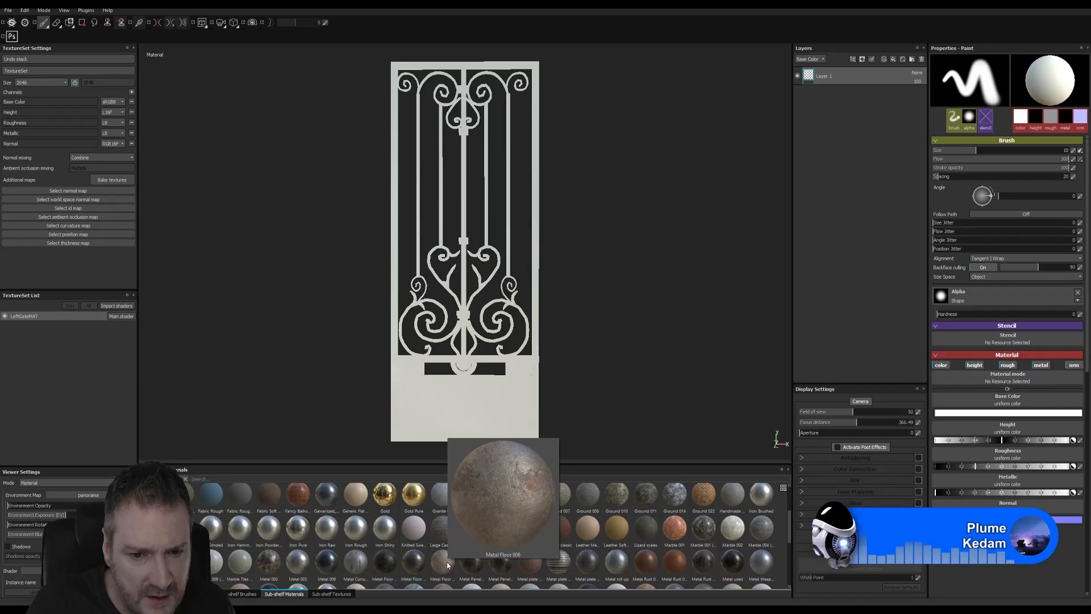
{"action": "left_click_drag", "start_coordinate": [447, 565], "coordinate": [849, 75]}
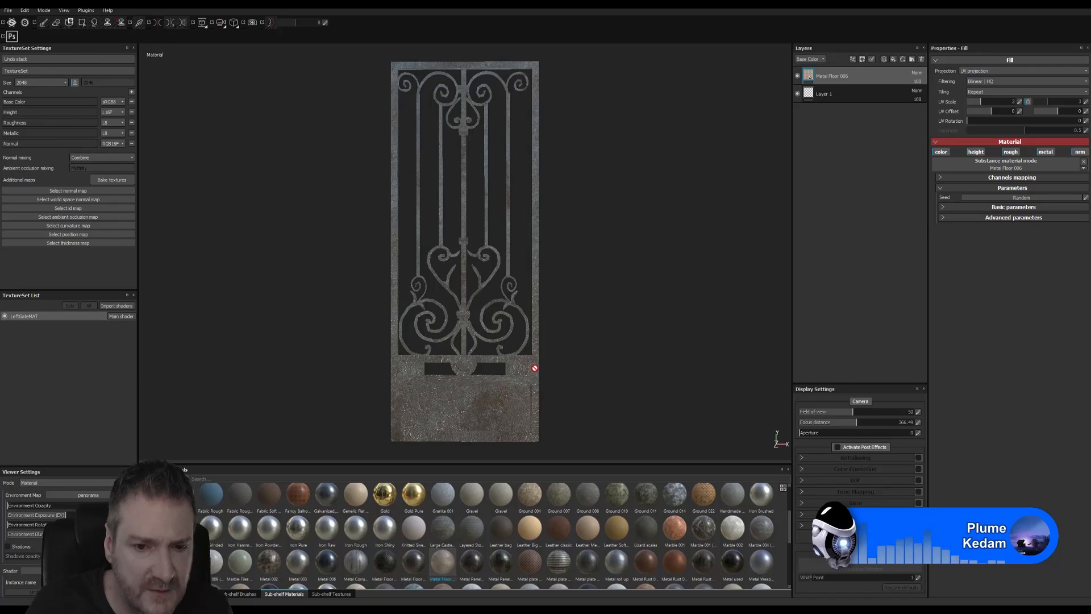
Preview other metal materials and add Metal Rust 001 as a fill layer above the Metal Floor 006 layer
{"action": "key", "text": "alt"}
{"action": "mouse_move", "coordinate": [549, 324]}
{"action": "left_mouse_down", "text": "alt"}
{"action": "mouse_move", "coordinate": [548, 232]}
{"action": "mouse_move", "coordinate": [580, 294]}
{"action": "mouse_move", "coordinate": [545, 317]}
{"action": "left_mouse_up", "text": "alt"}
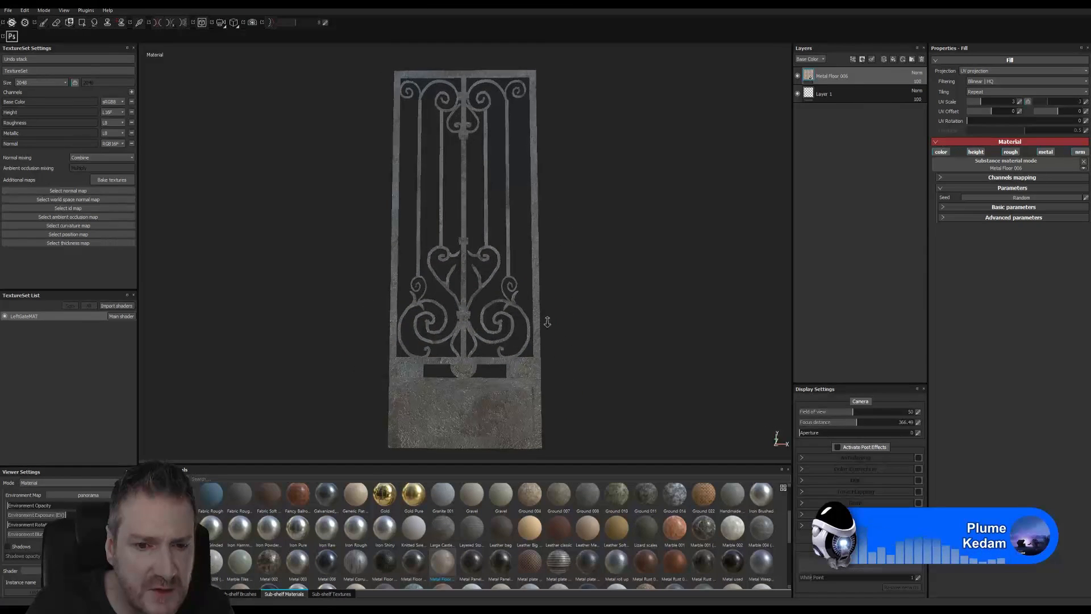
{"action": "right_click_drag", "start_coordinate": [545, 317], "coordinate": [681, 320], "text": "alt"}
{"action": "left_click_drag", "start_coordinate": [681, 320], "coordinate": [562, 383], "text": "alt"}
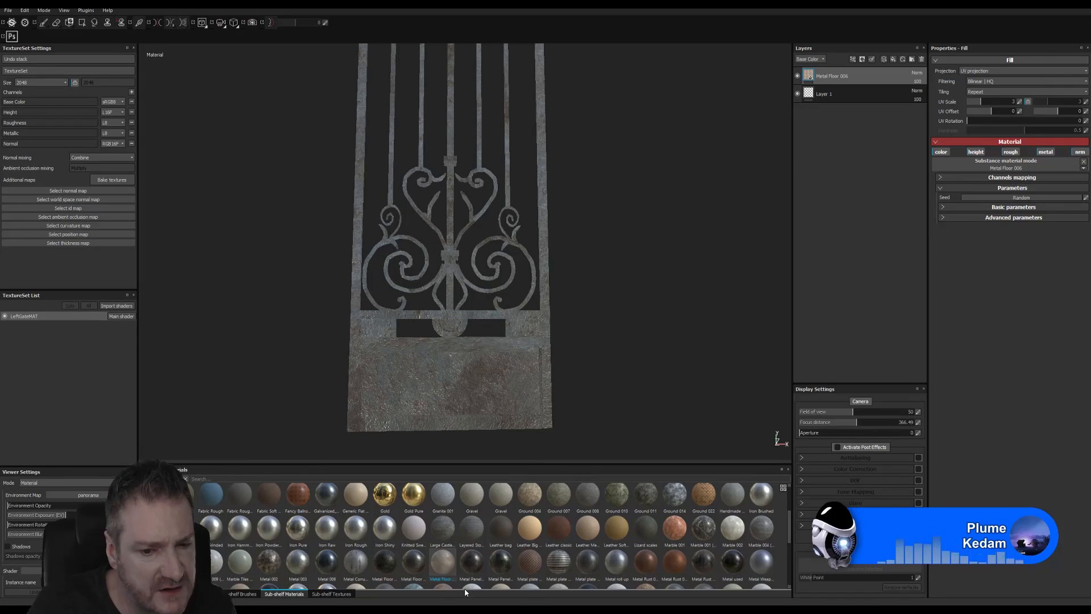
{"action": "left_click_drag", "start_coordinate": [475, 569], "coordinate": [615, 446]}
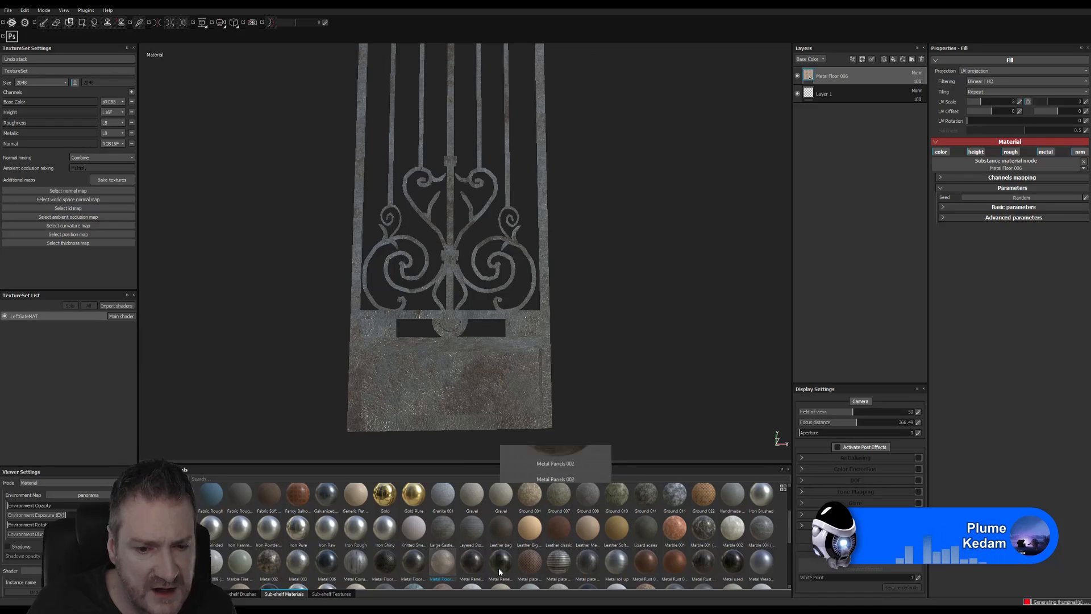
{"action": "mouse_move", "coordinate": [499, 567]}
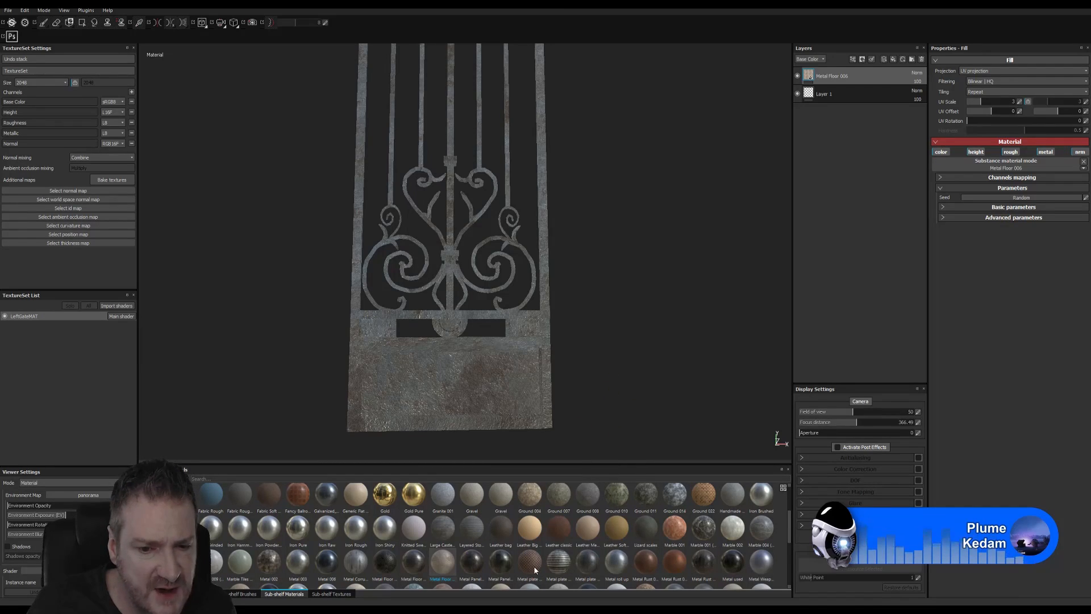
{"action": "mouse_move", "coordinate": [534, 569]}
{"action": "left_click_drag", "start_coordinate": [534, 570], "coordinate": [468, 327]}
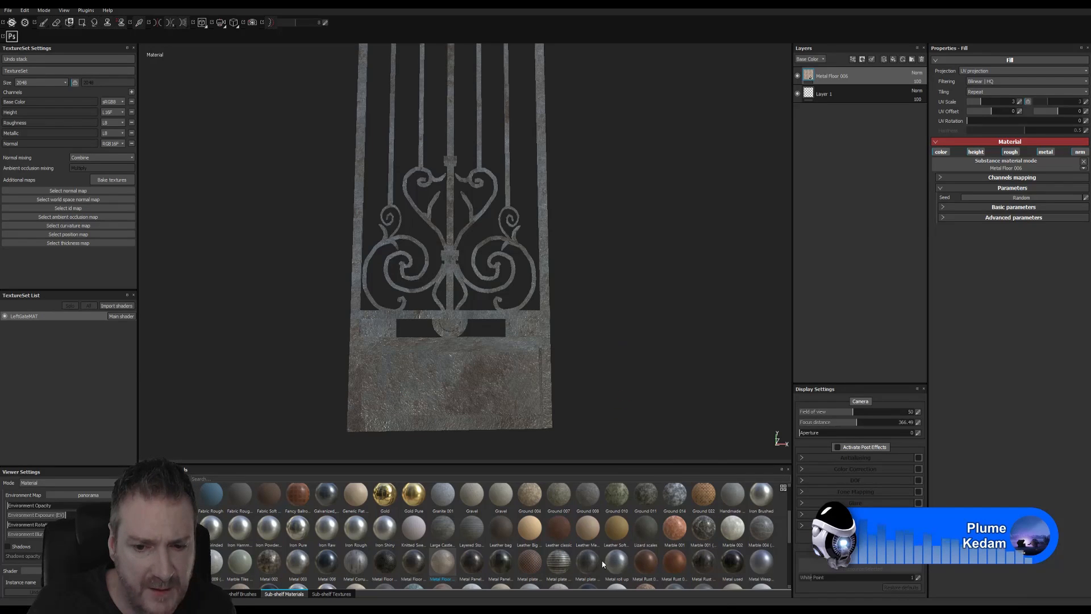
{"action": "mouse_move", "coordinate": [594, 568]}
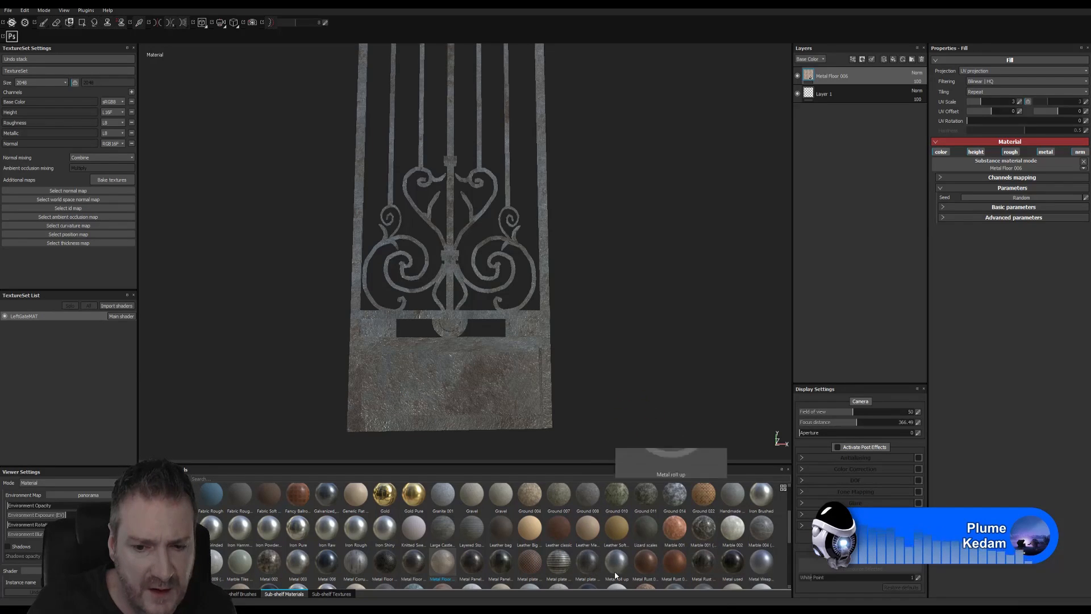
{"action": "left_click_drag", "start_coordinate": [618, 560], "coordinate": [638, 377]}
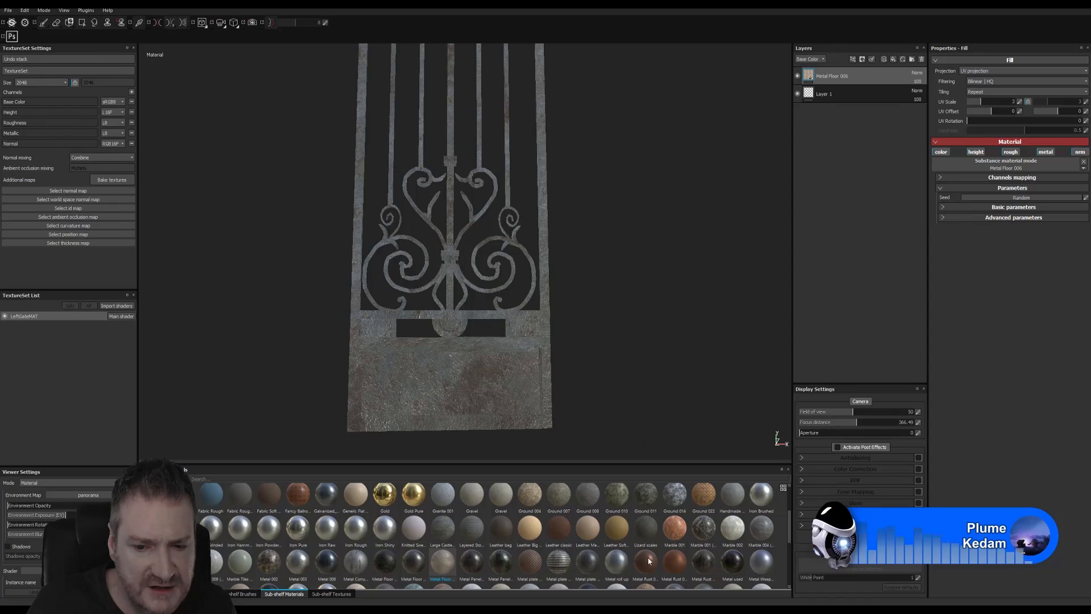
{"action": "mouse_move", "coordinate": [649, 563]}
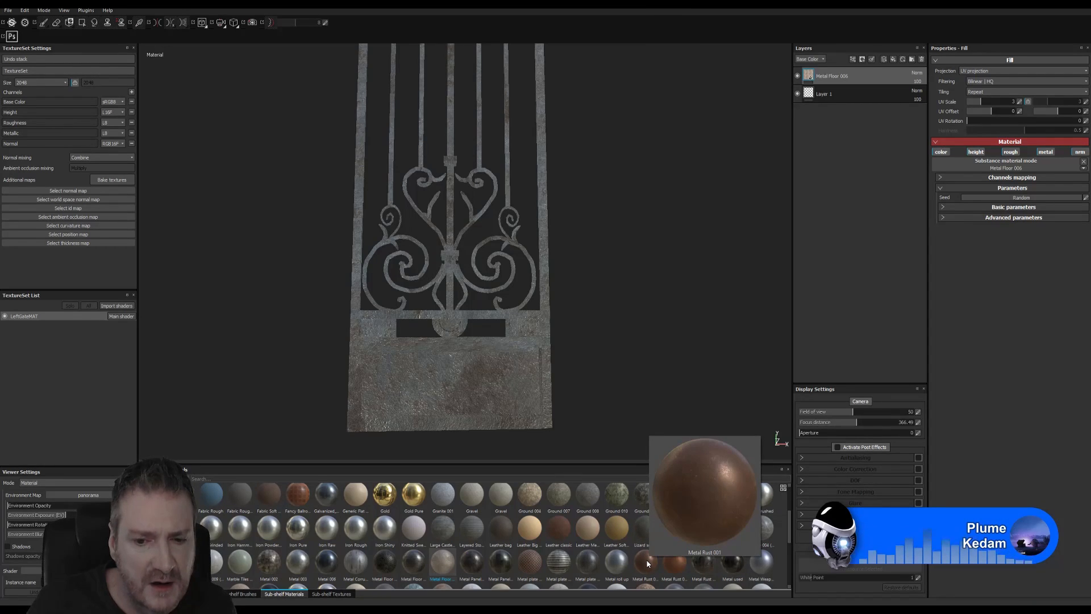
{"action": "left_click_drag", "start_coordinate": [647, 562], "coordinate": [840, 69]}
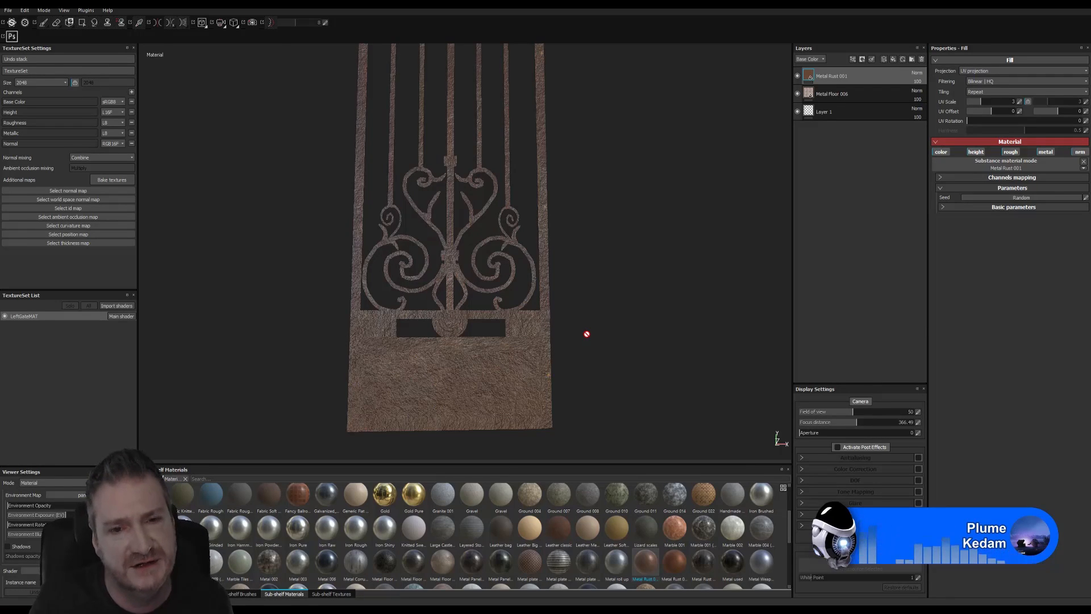
In the Metal Rust 001 layer's basic parameters, set Height Position to 0.17 and Roughness Range to about 0.38
{"action": "left_click_drag", "start_coordinate": [565, 346], "coordinate": [472, 370], "text": "alt"}
{"action": "right_click_drag", "start_coordinate": [472, 370], "coordinate": [948, 364], "text": "alt"}
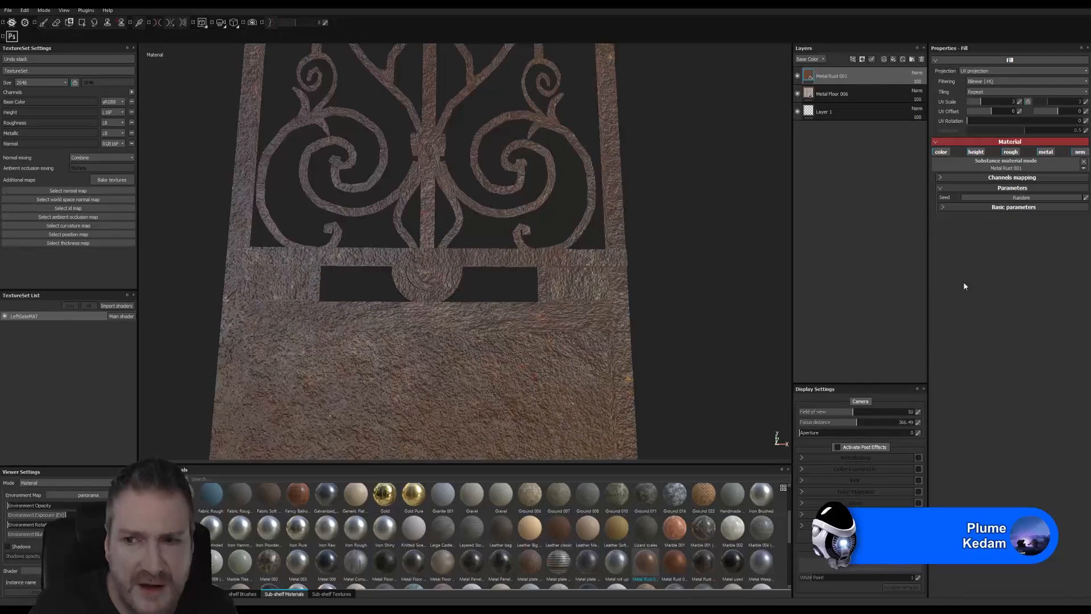
{"action": "left_click", "coordinate": [943, 206]}
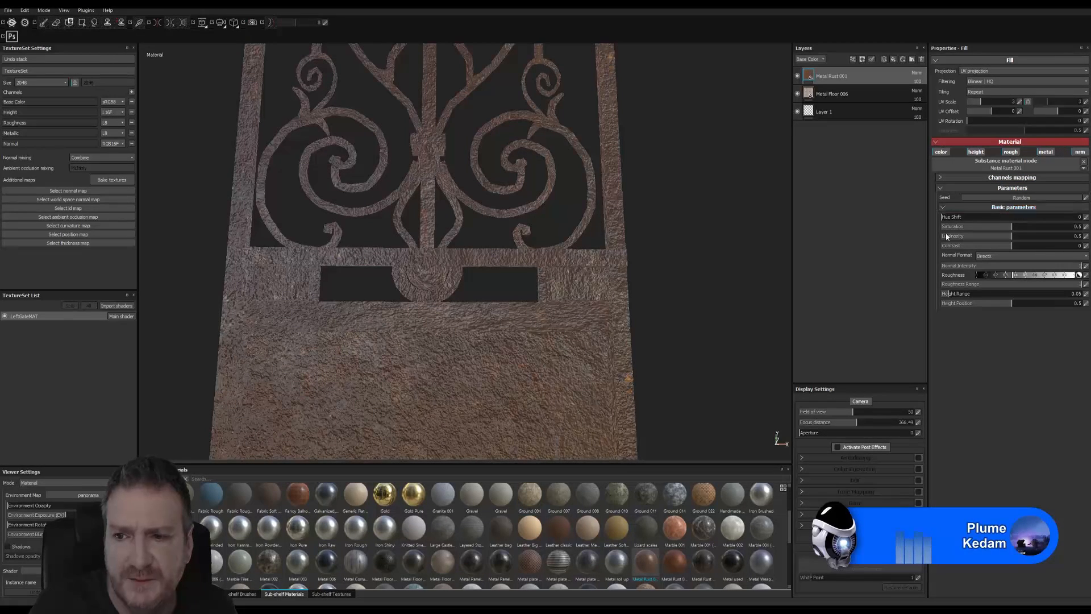
{"action": "left_click", "coordinate": [965, 304]}
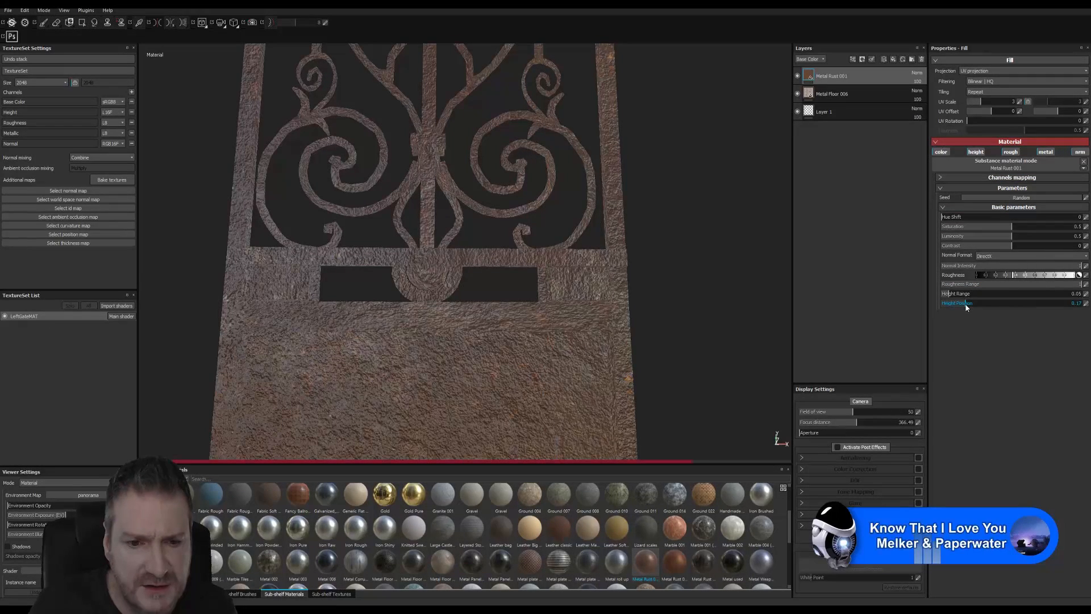
{"action": "left_click", "coordinate": [994, 283]}
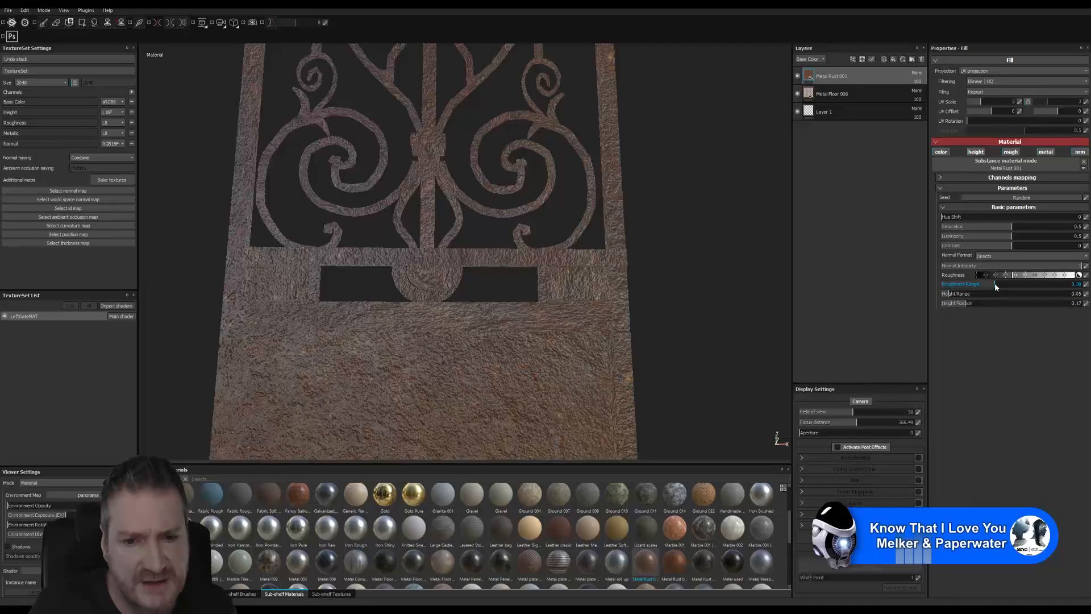
Raise the Metal Rust 001 layer's roughness, set its Normal Intensity to 0.15, and toggle its metal channel off and back on
{"action": "left_click", "coordinate": [1039, 275]}
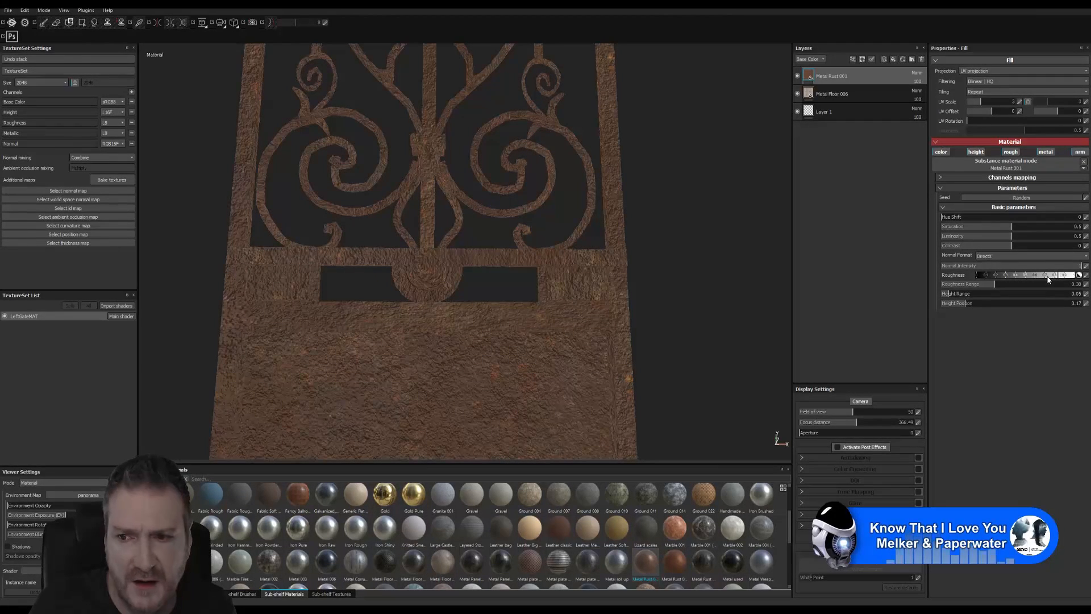
{"action": "left_click", "coordinate": [992, 267]}
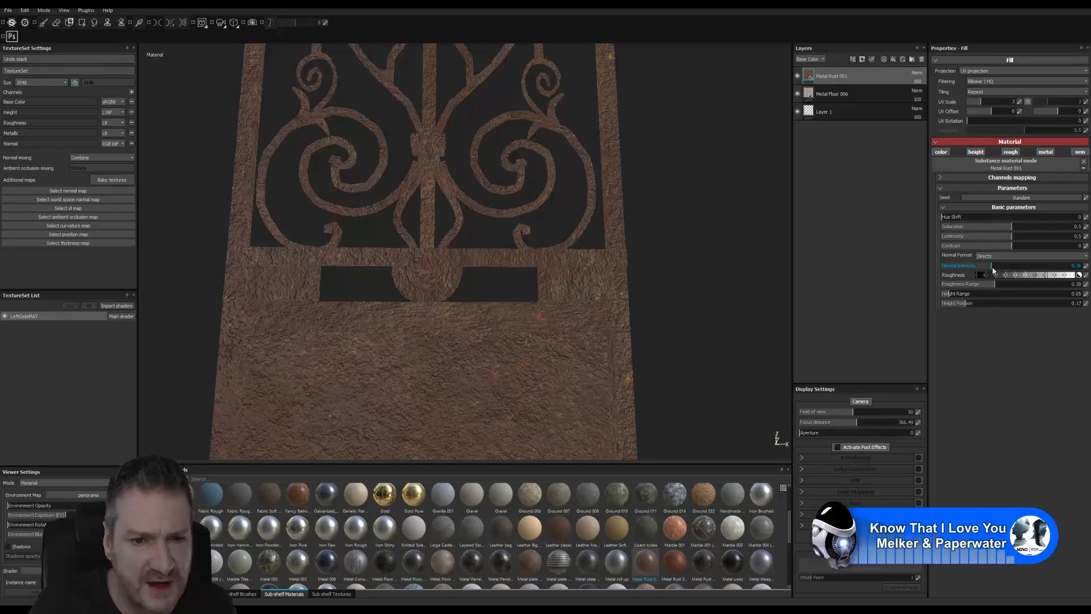
{"action": "left_click", "coordinate": [961, 267]}
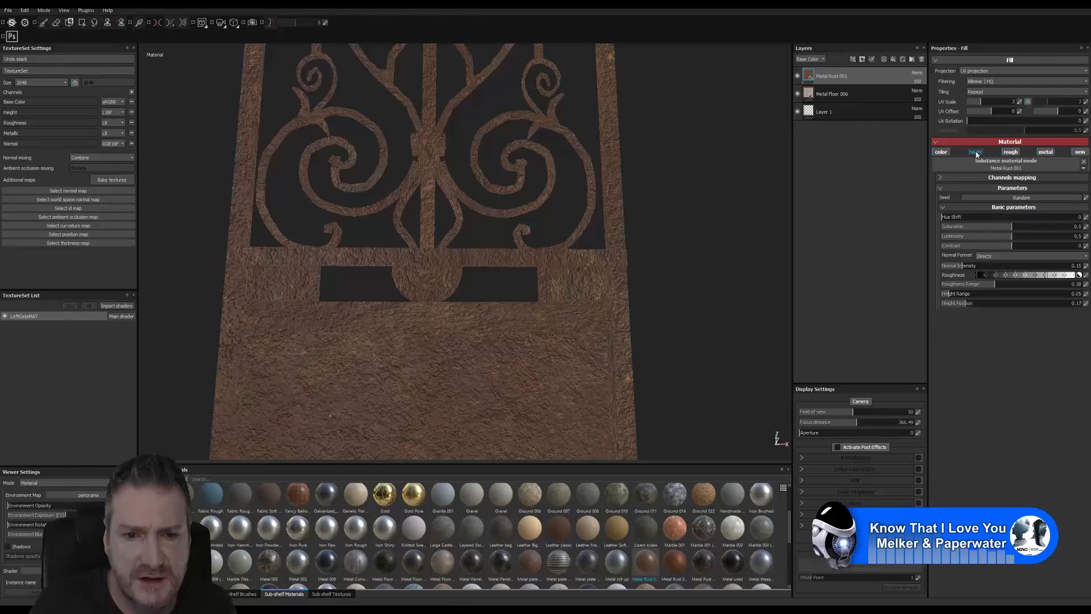
{"action": "left_click", "coordinate": [1043, 152]}
{"action": "left_click", "coordinate": [1042, 152]}
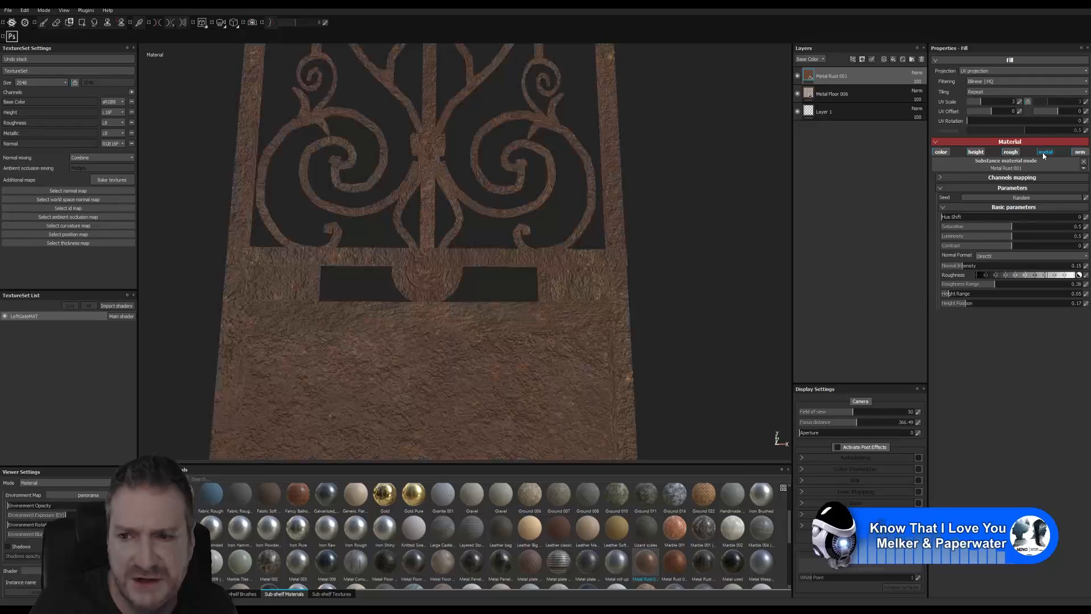
Set the Metal Rust 001 layer's Roughness Range to 0.04 and Height Range to 0.02, and bring its roughness near the maximum
{"action": "left_click", "coordinate": [958, 286]}
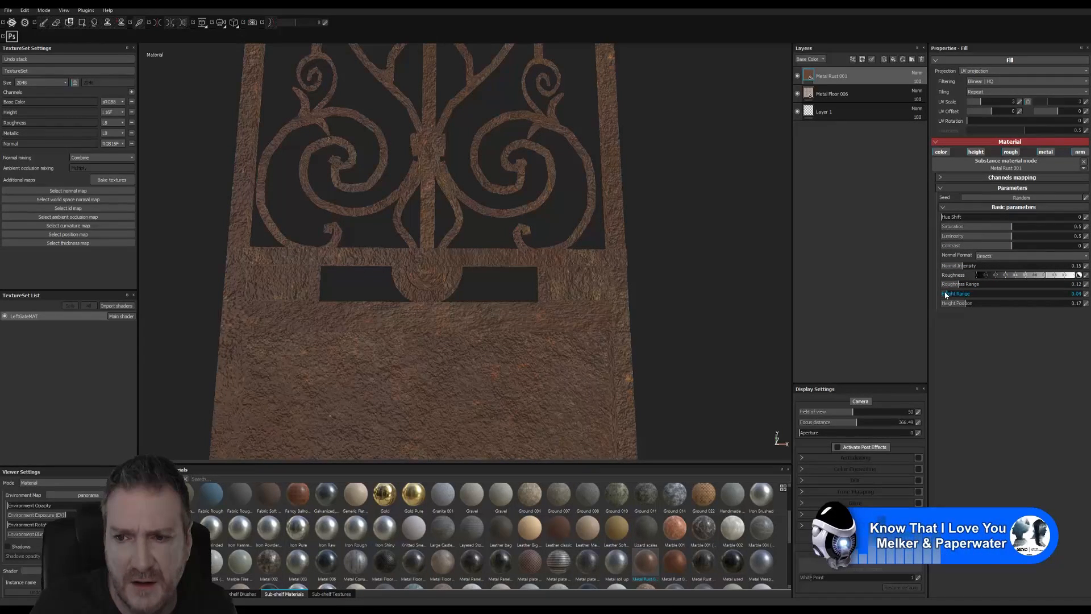
{"action": "left_click", "coordinate": [945, 294]}
{"action": "left_click", "coordinate": [947, 286]}
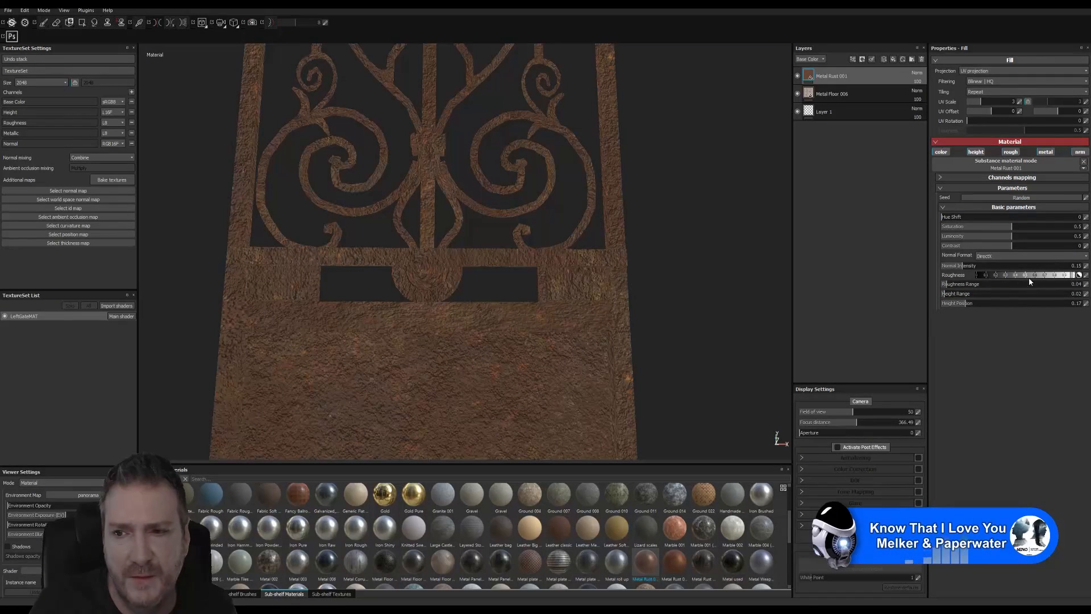
{"action": "left_click", "coordinate": [983, 275]}
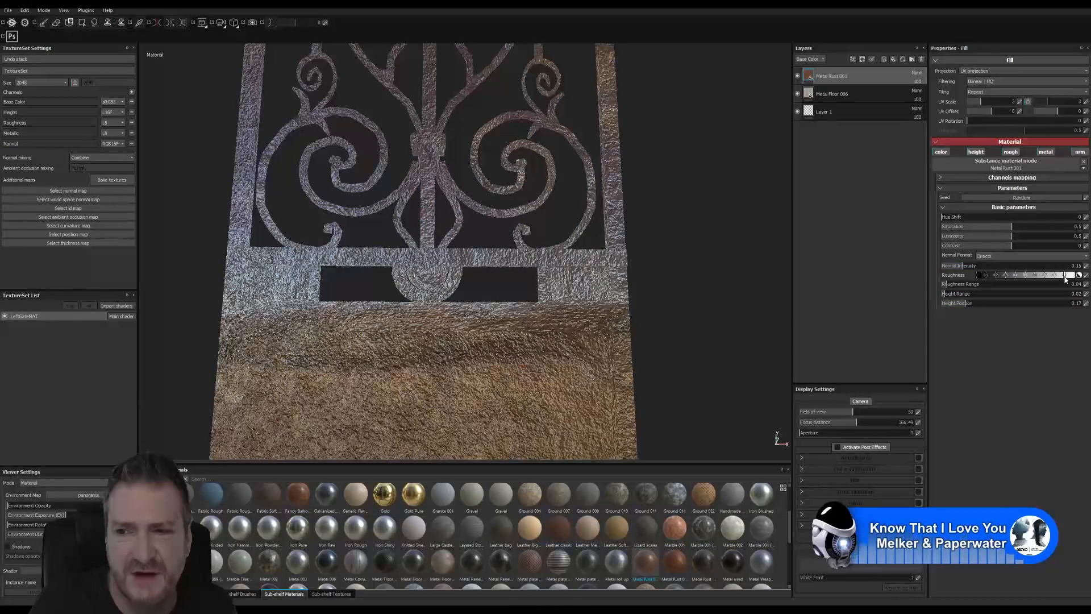
{"action": "left_click", "coordinate": [1065, 275]}
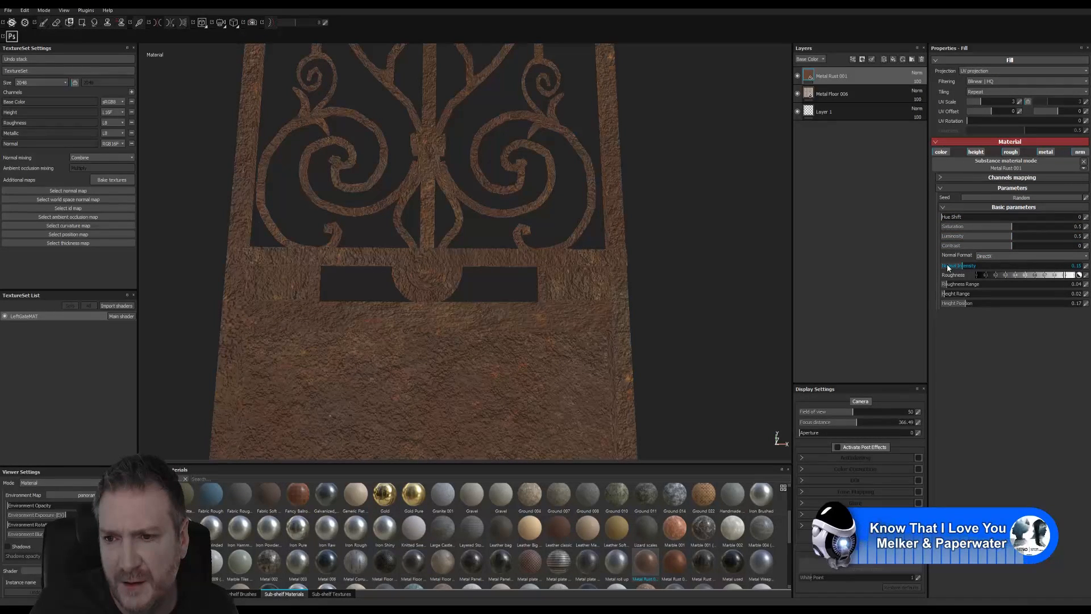
Lower the Metal Rust 001 layer's Normal Intensity to 0.04 and Height Position to 0.06, and inspect the gate's surface
{"action": "left_click", "coordinate": [950, 305]}
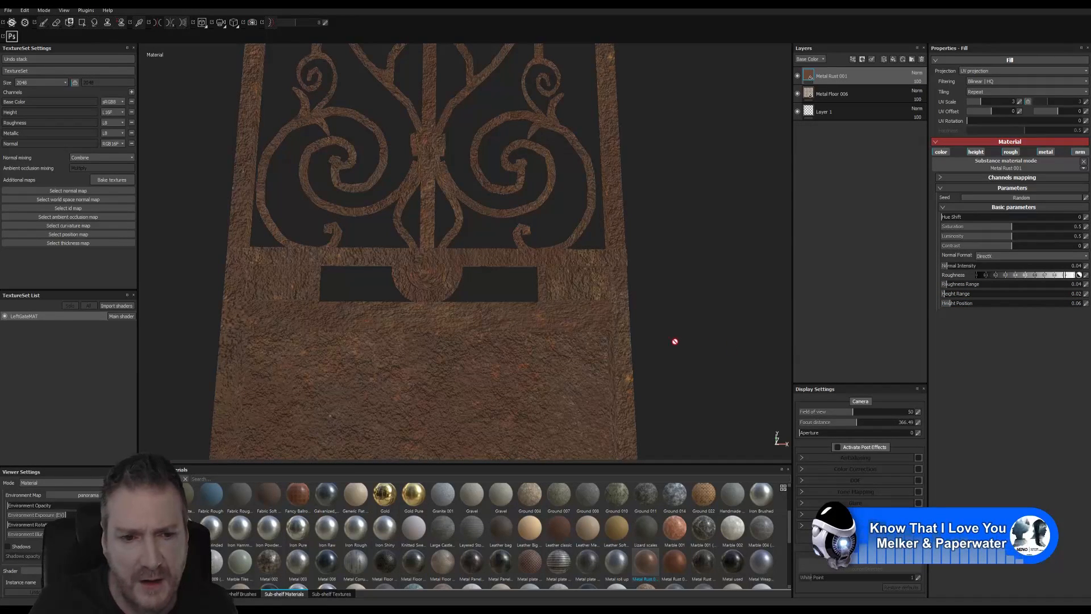
{"action": "left_click_drag", "start_coordinate": [675, 341], "coordinate": [574, 348], "text": "alt"}
{"action": "right_click_drag", "start_coordinate": [574, 348], "coordinate": [114, 397], "text": "alt"}
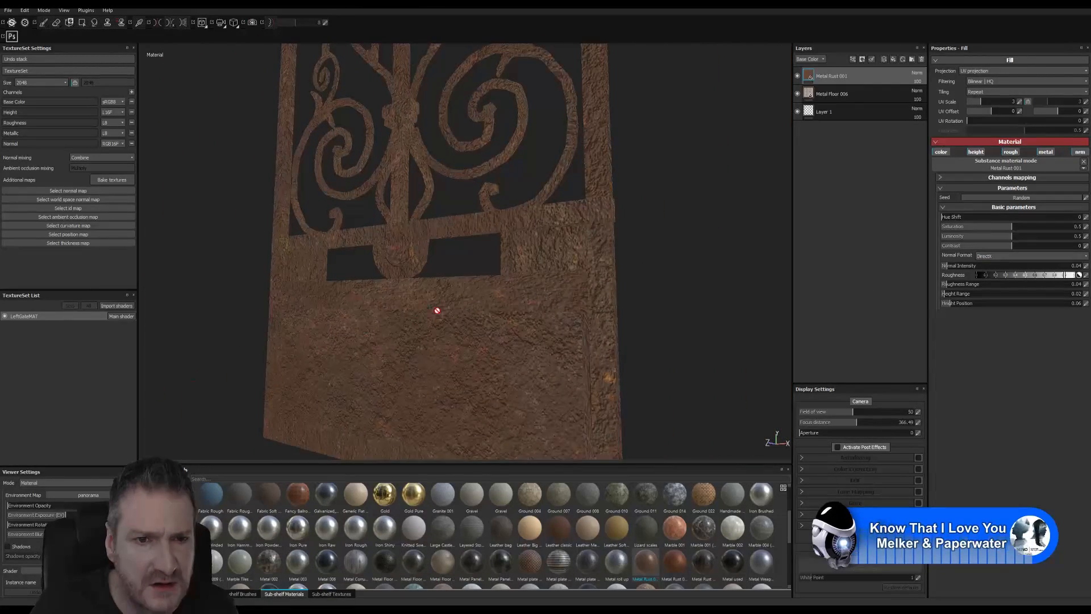
{"action": "right_click_drag", "start_coordinate": [438, 309], "coordinate": [346, 360], "text": "alt"}
{"action": "left_click_drag", "start_coordinate": [346, 360], "coordinate": [501, 335], "text": "alt"}
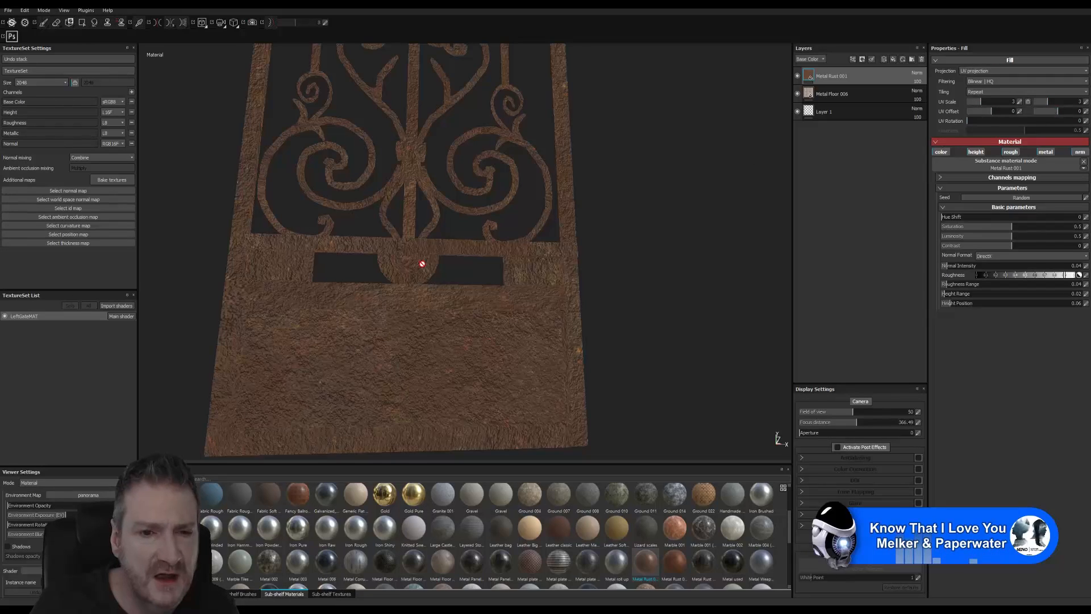
Set both UV Scale values of the Metal Rust 001 layer to 1 and examine the rust pattern on the gate
{"action": "left_click", "coordinate": [1014, 103]}
{"action": "key", "text": "Return"}
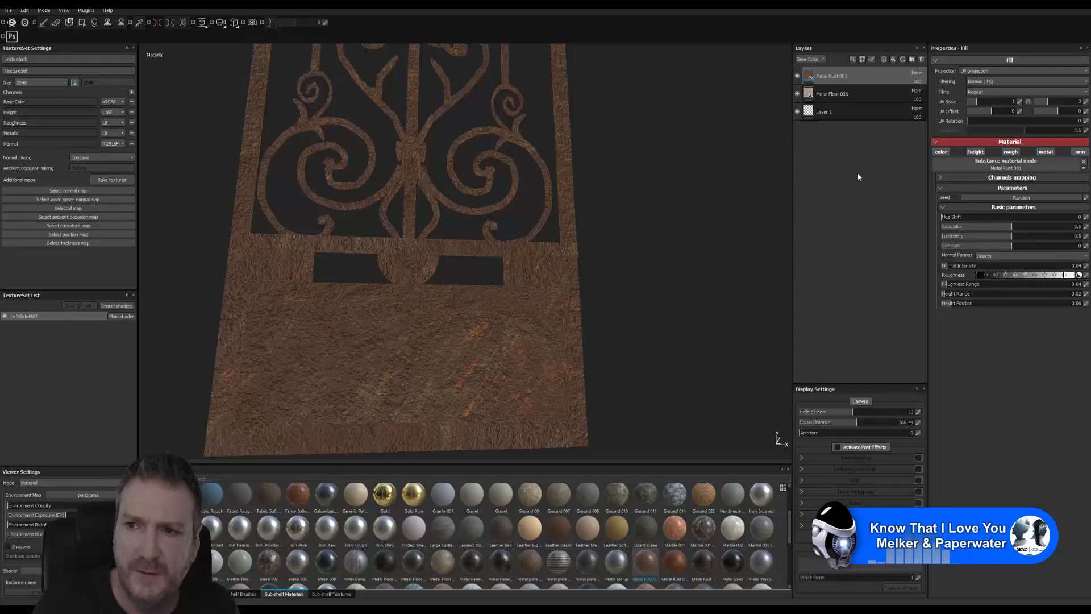
{"action": "left_click", "coordinate": [1080, 102]}
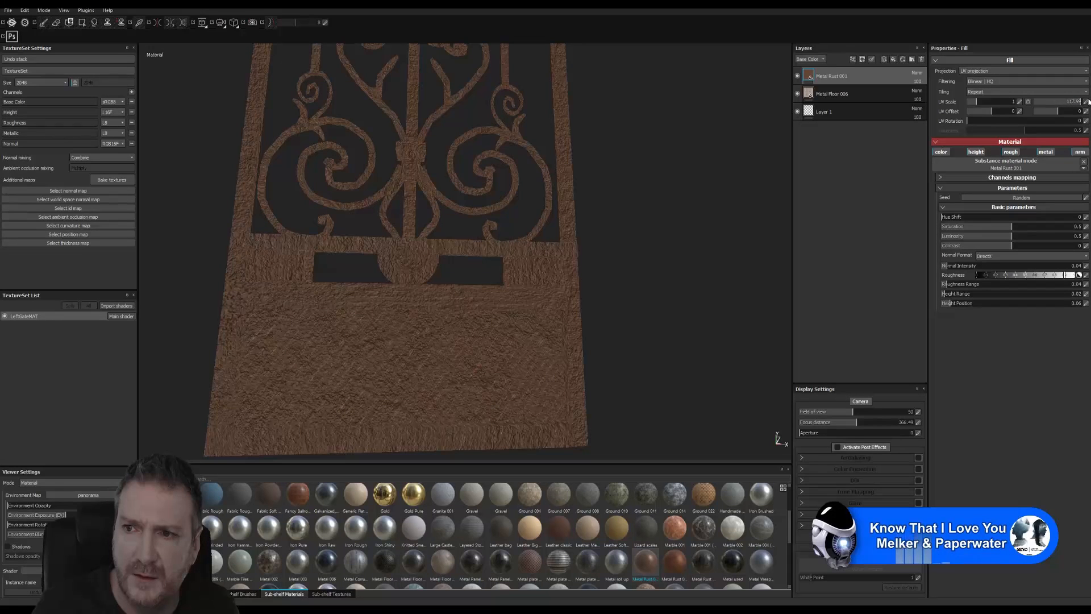
{"action": "left_click", "coordinate": [1086, 101]}
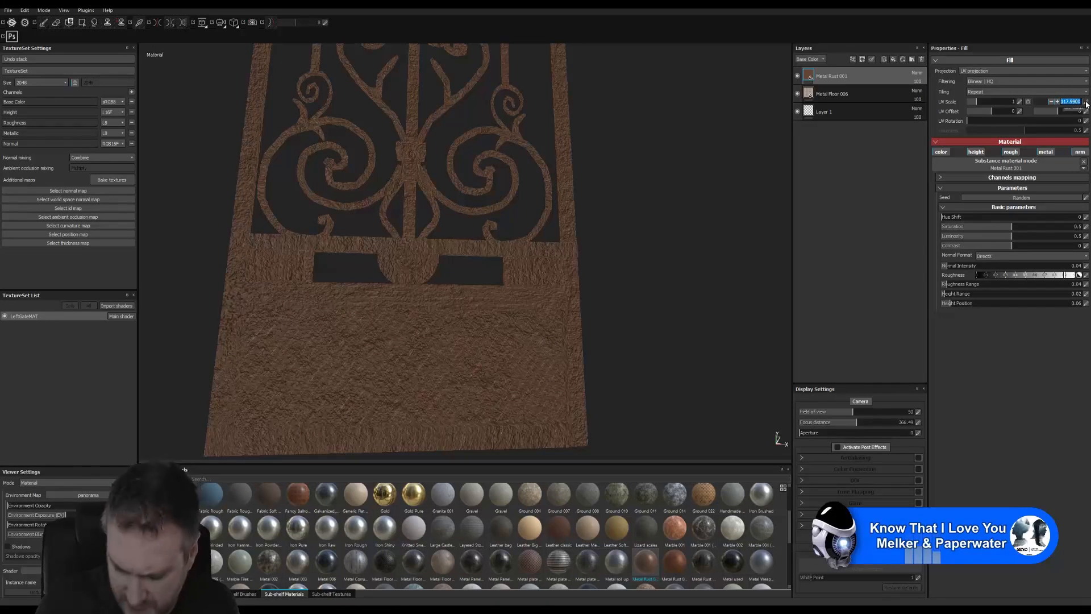
{"action": "type", "text": "1"}
{"action": "key", "text": "Return"}
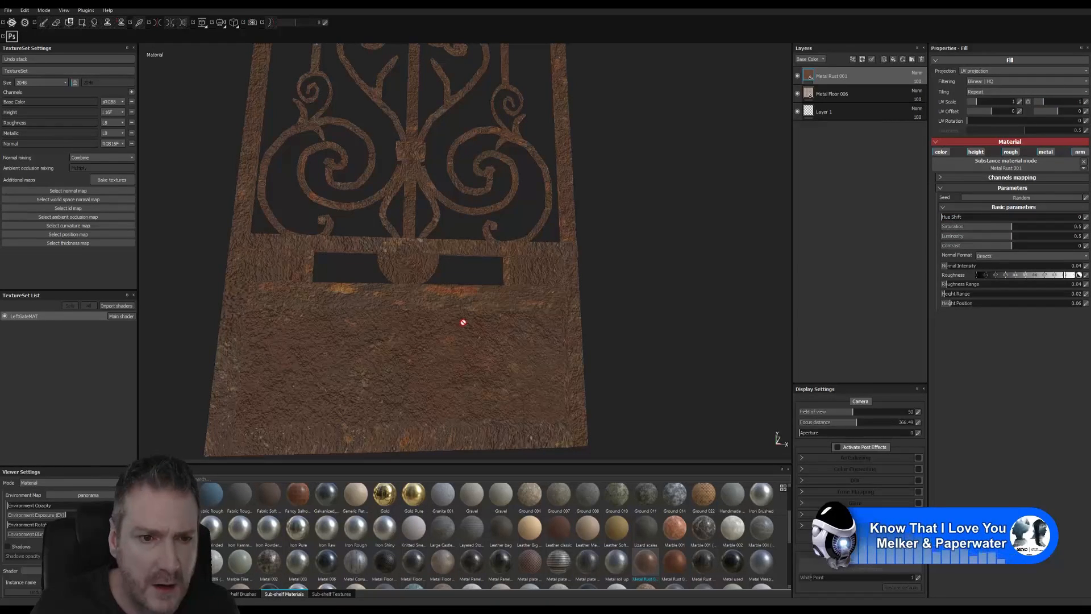
{"action": "left_click_drag", "start_coordinate": [462, 322], "coordinate": [556, 307], "text": "alt"}
{"action": "right_click_drag", "start_coordinate": [580, 304], "coordinate": [360, 242], "text": "alt"}
{"action": "middle_click_drag", "start_coordinate": [360, 242], "coordinate": [401, 245], "text": "alt"}
{"action": "left_click_drag", "start_coordinate": [410, 366], "coordinate": [438, 347], "text": "alt"}
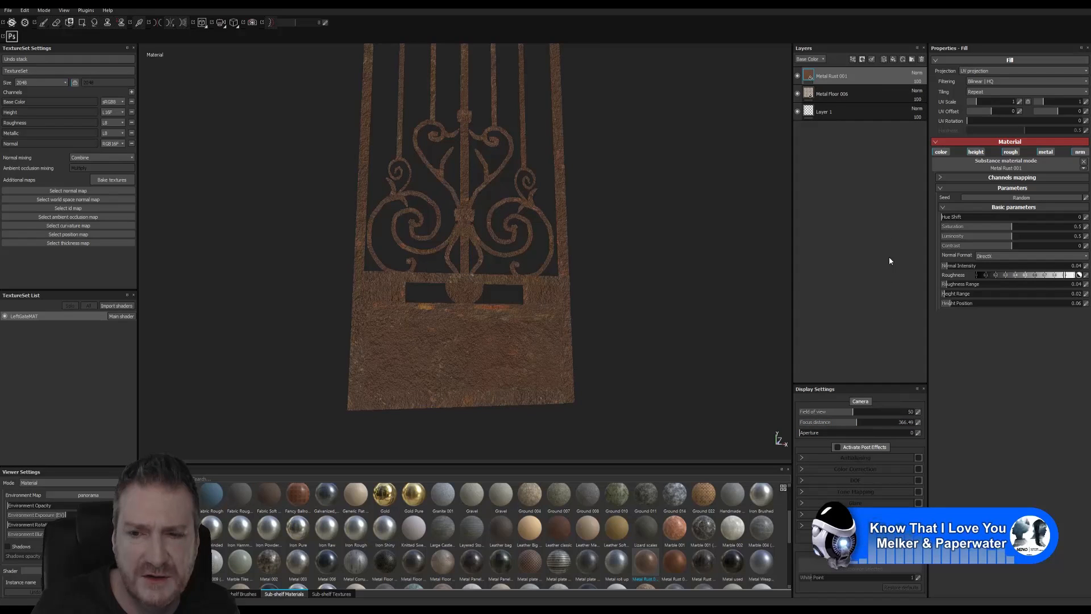
Cut the Metal Rust 001 layer and add Metal Rust Base as a fill layer above Metal Floor 006
{"action": "right_click", "coordinate": [875, 80]}
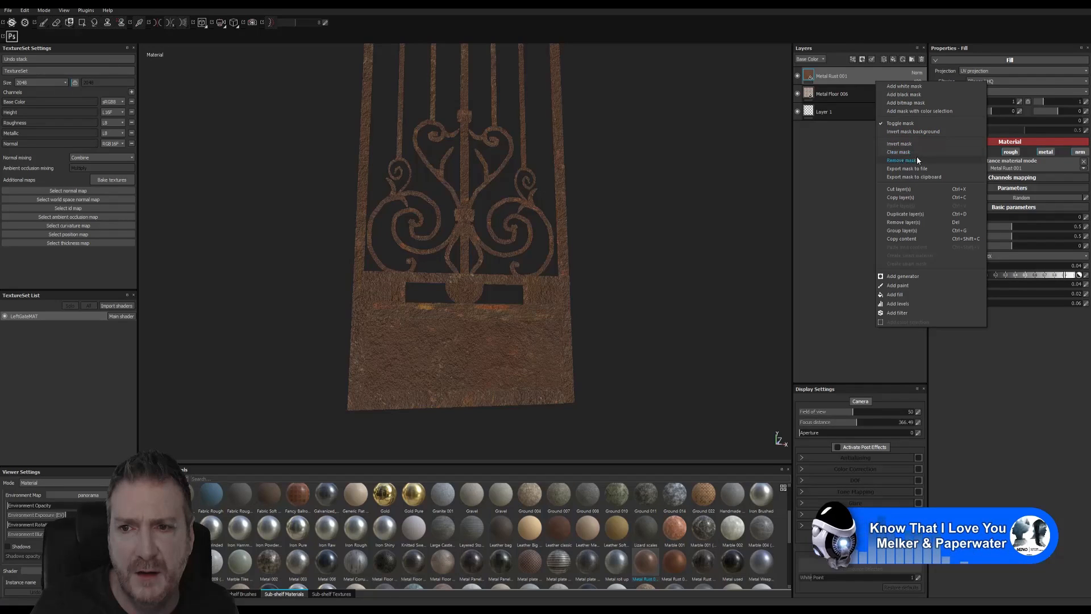
{"action": "left_click", "coordinate": [915, 190]}
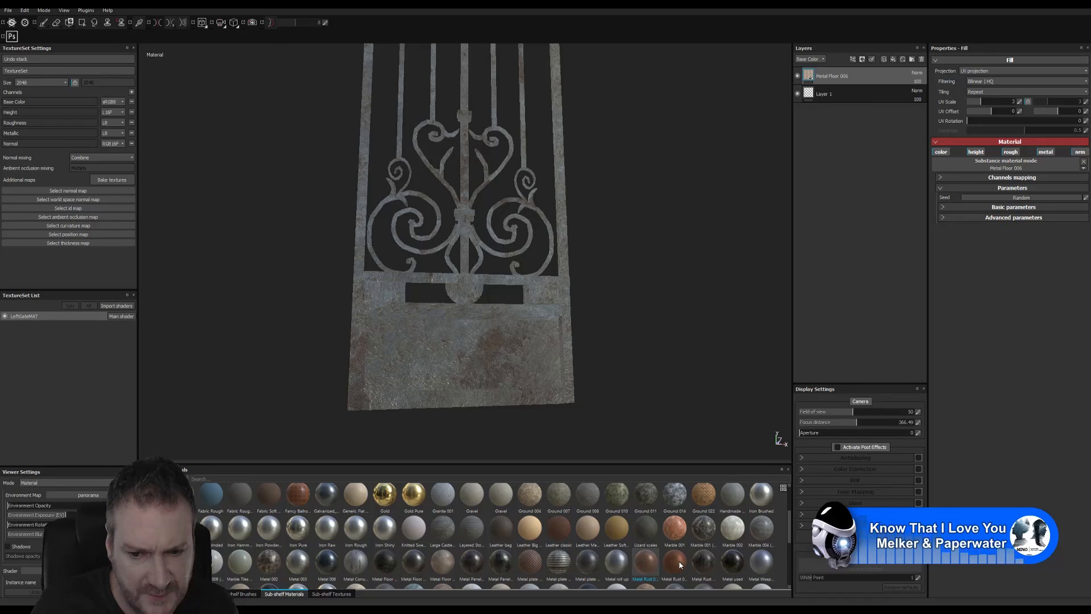
{"action": "mouse_move", "coordinate": [679, 563]}
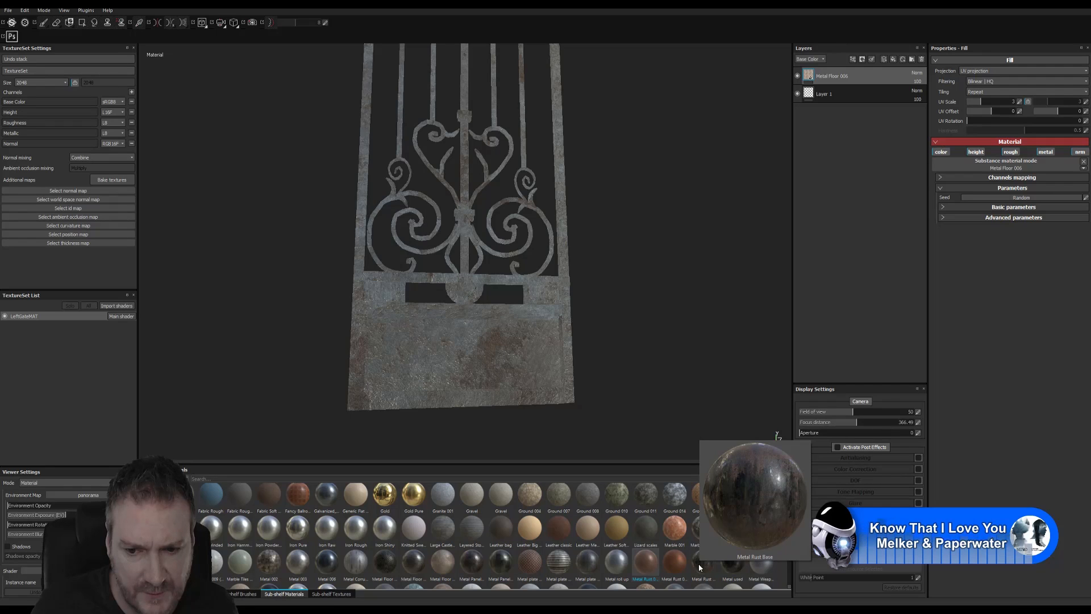
{"action": "left_click_drag", "start_coordinate": [700, 564], "coordinate": [839, 75]}
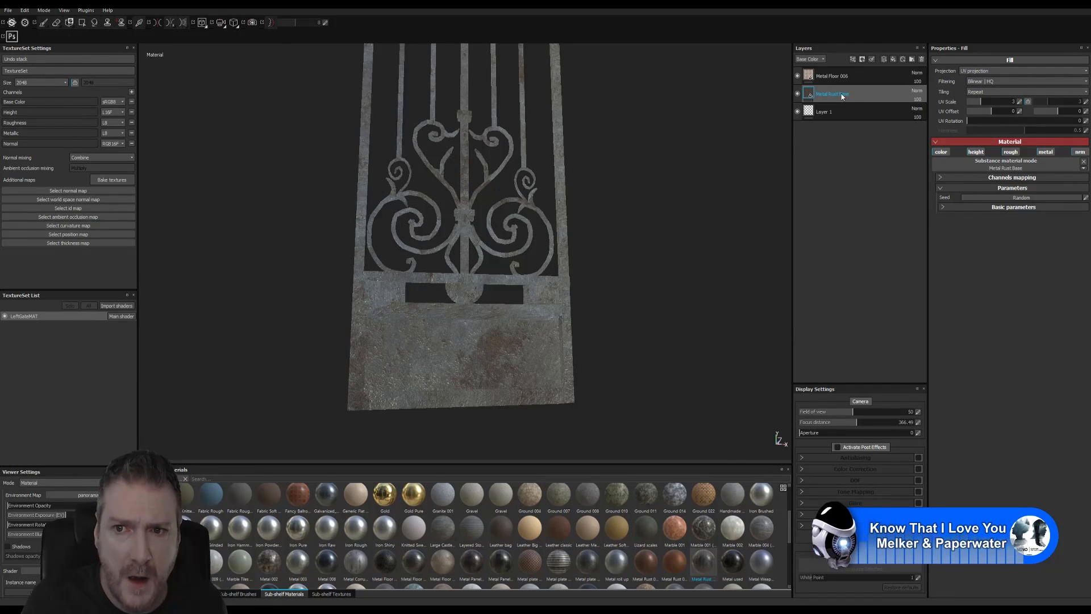
{"action": "left_click_drag", "start_coordinate": [843, 97], "coordinate": [837, 70]}
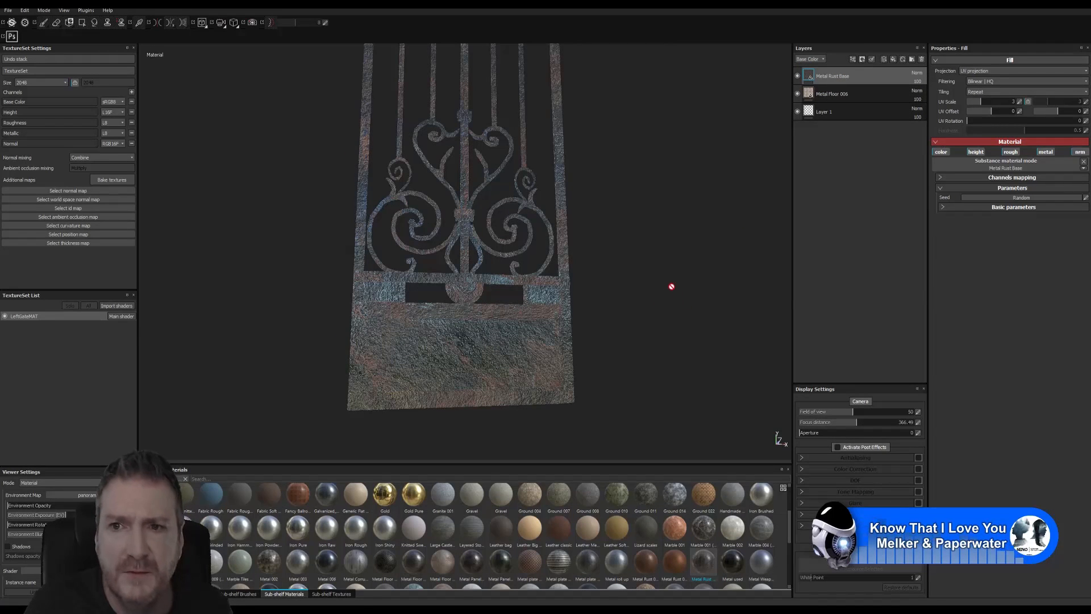
{"action": "left_click_drag", "start_coordinate": [552, 351], "coordinate": [582, 323], "text": "alt"}
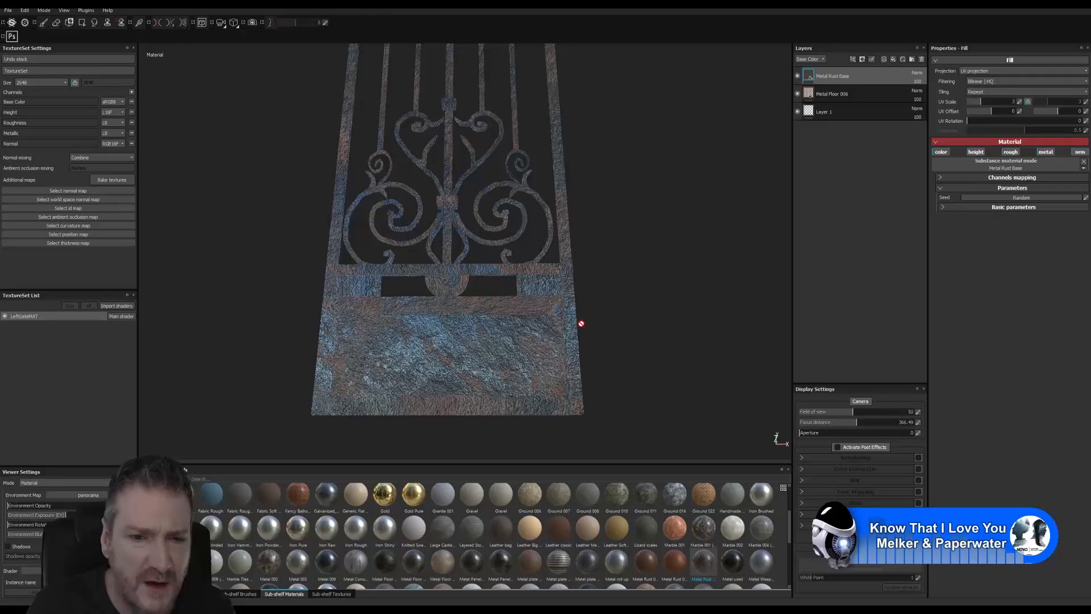
Expand the Metal Rust Base layer's channels mapping and basic parameters, and raise its roughness to slightly above the middle
{"action": "left_click", "coordinate": [942, 176]}
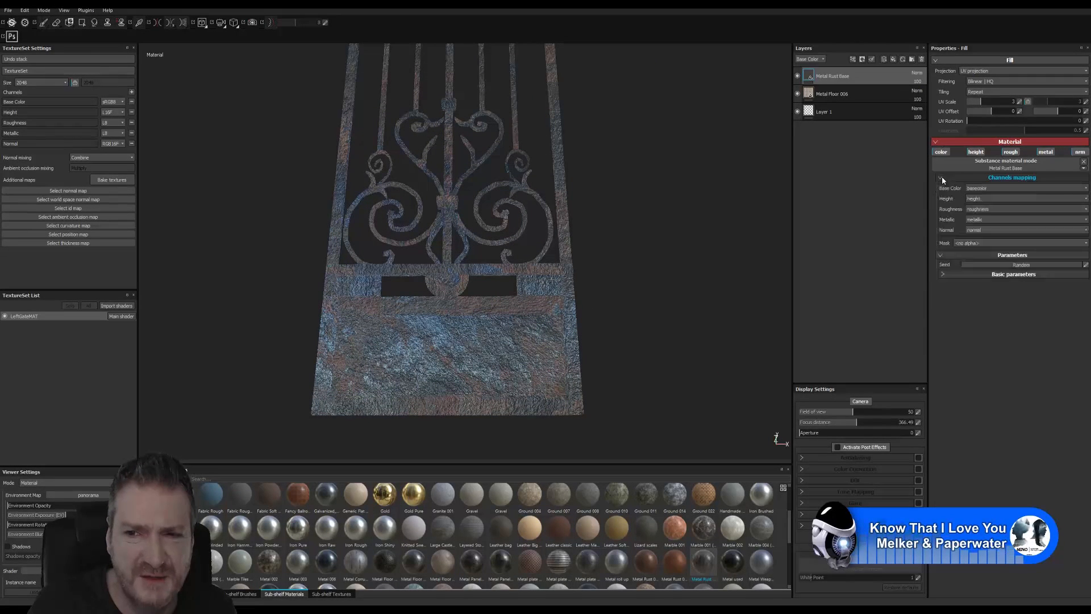
{"action": "left_click", "coordinate": [942, 274]}
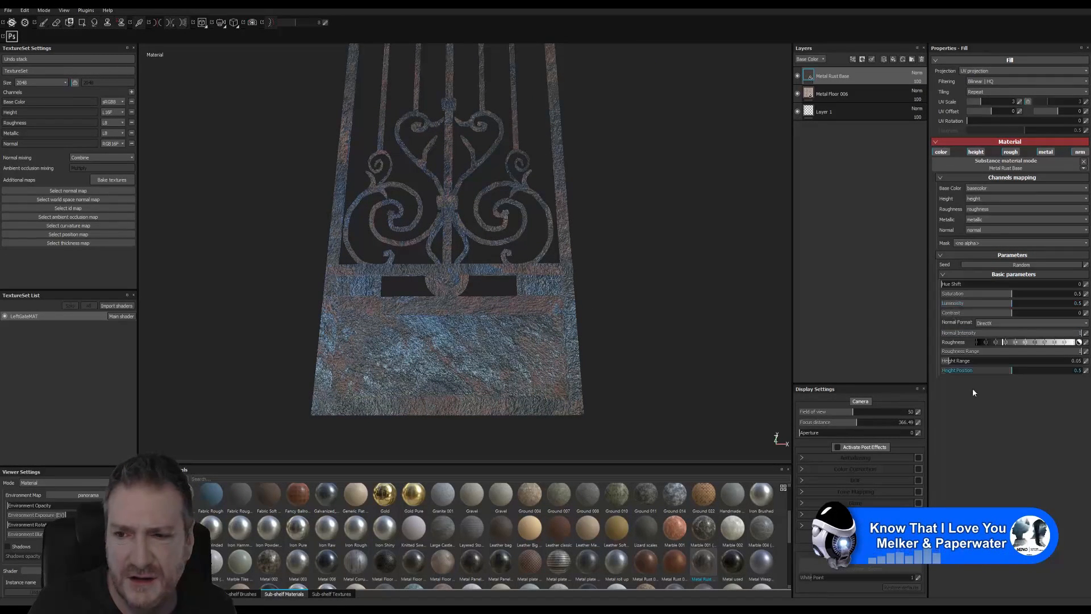
{"action": "left_click", "coordinate": [1043, 342]}
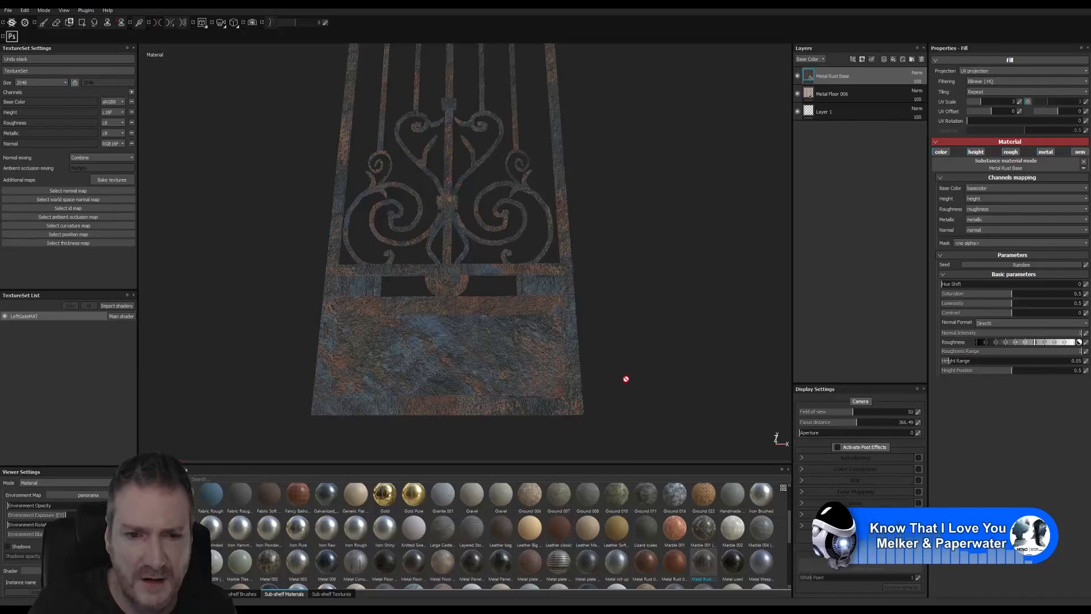
{"action": "mouse_move", "coordinate": [602, 346]}
{"action": "left_mouse_down", "text": "alt"}
{"action": "mouse_move", "coordinate": [582, 282]}
{"action": "mouse_move", "coordinate": [650, 341]}
{"action": "mouse_move", "coordinate": [592, 360]}
{"action": "mouse_move", "coordinate": [585, 348]}
{"action": "mouse_move", "coordinate": [608, 292]}
{"action": "mouse_move", "coordinate": [582, 307]}
{"action": "mouse_move", "coordinate": [603, 342]}
{"action": "left_mouse_up", "text": "alt"}
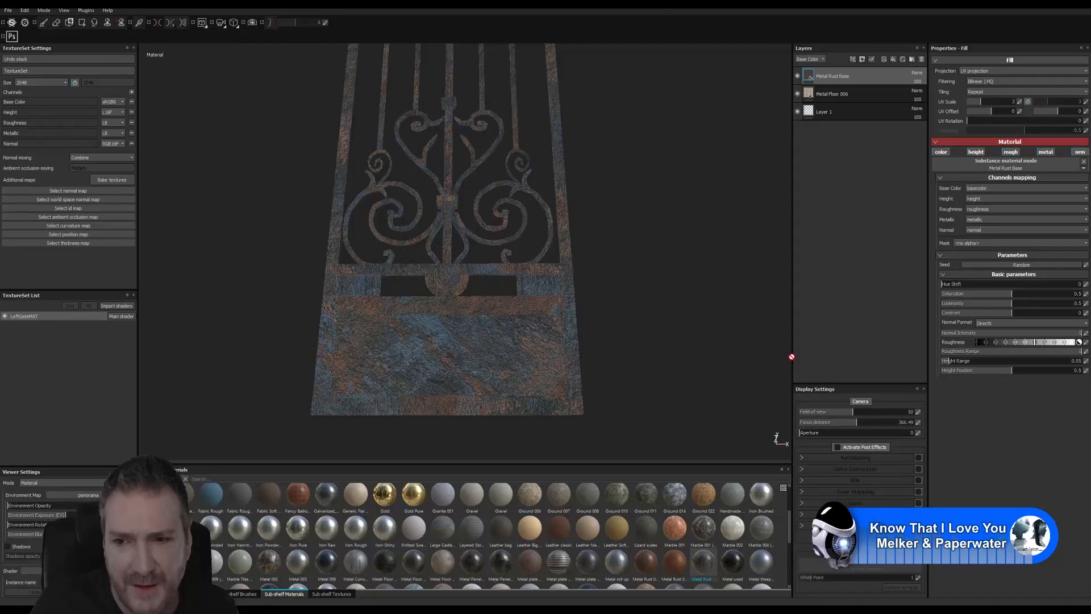
Compare the gate with the Metal Floor 006 layer shown and hidden, and leave that layer hidden
{"action": "left_click", "coordinate": [797, 94]}
{"action": "left_click", "coordinate": [797, 94]}
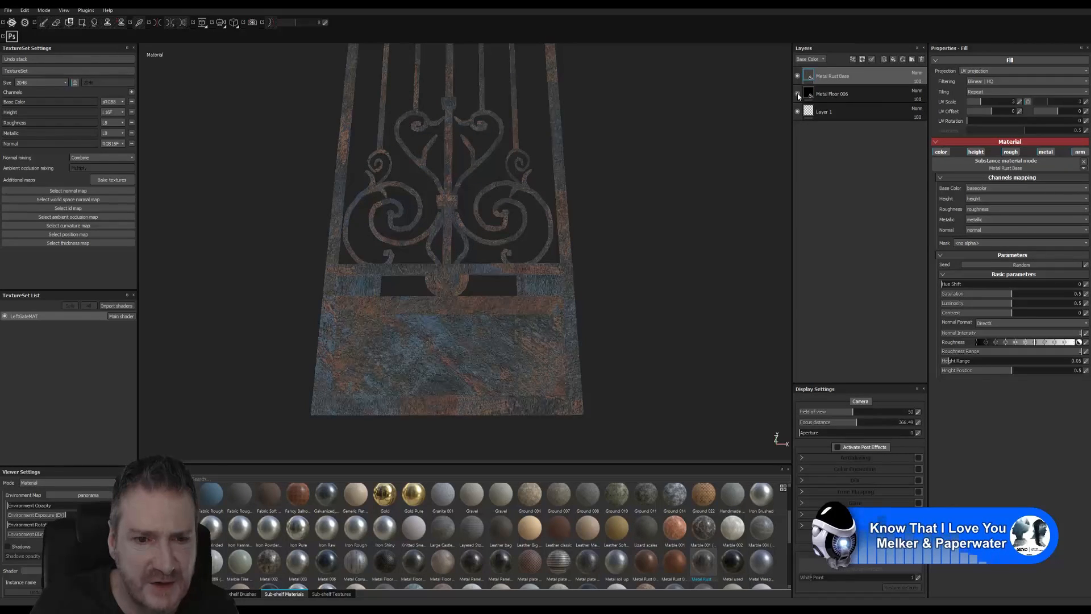
{"action": "left_click", "coordinate": [797, 94]}
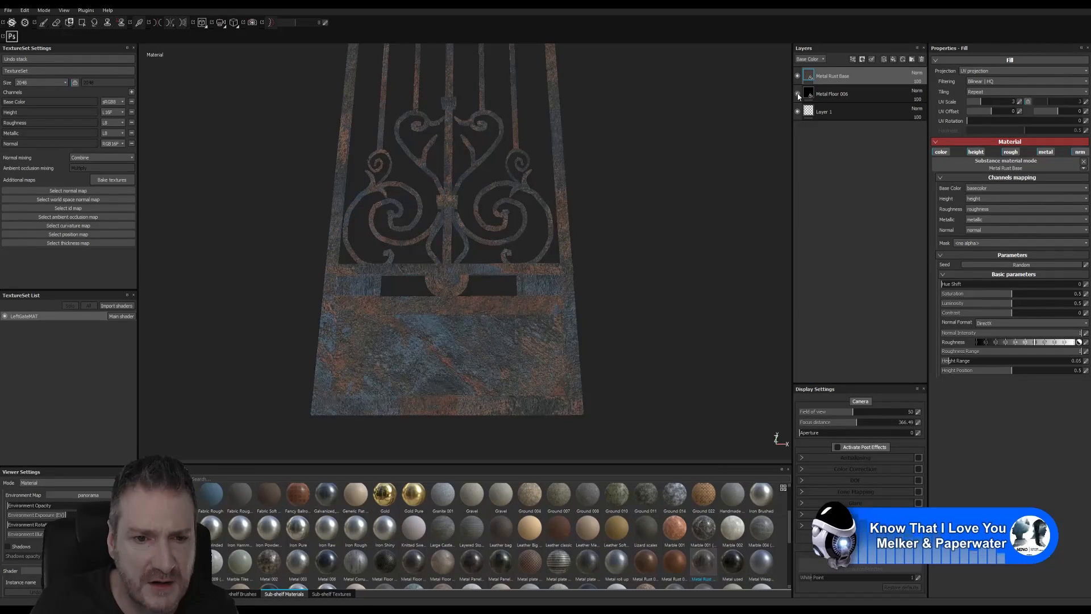
{"action": "left_click_drag", "start_coordinate": [813, 94], "coordinate": [674, 283]}
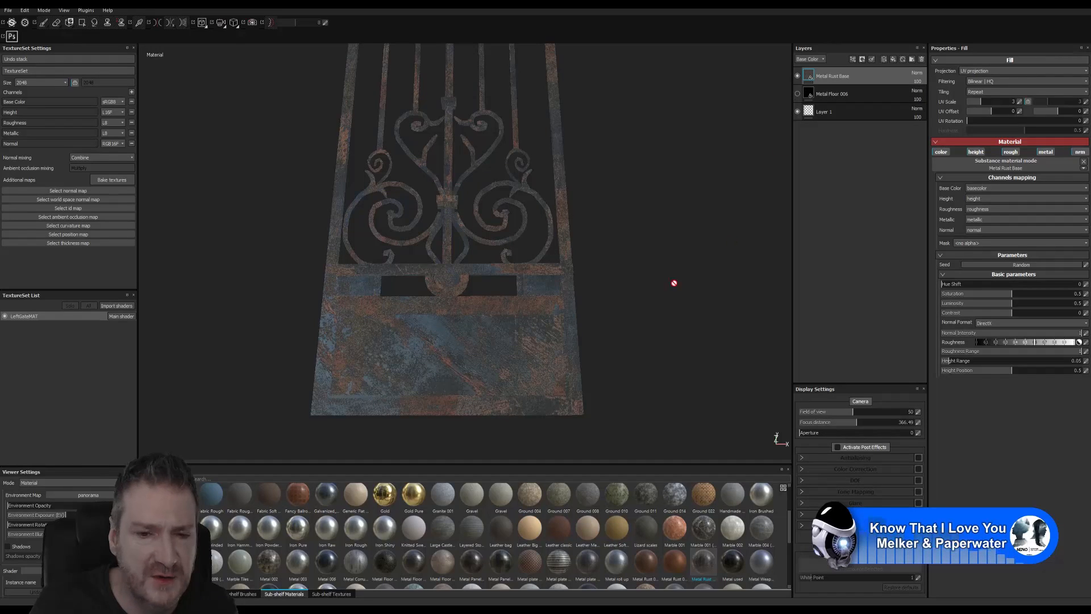
{"action": "left_click", "coordinate": [797, 94]}
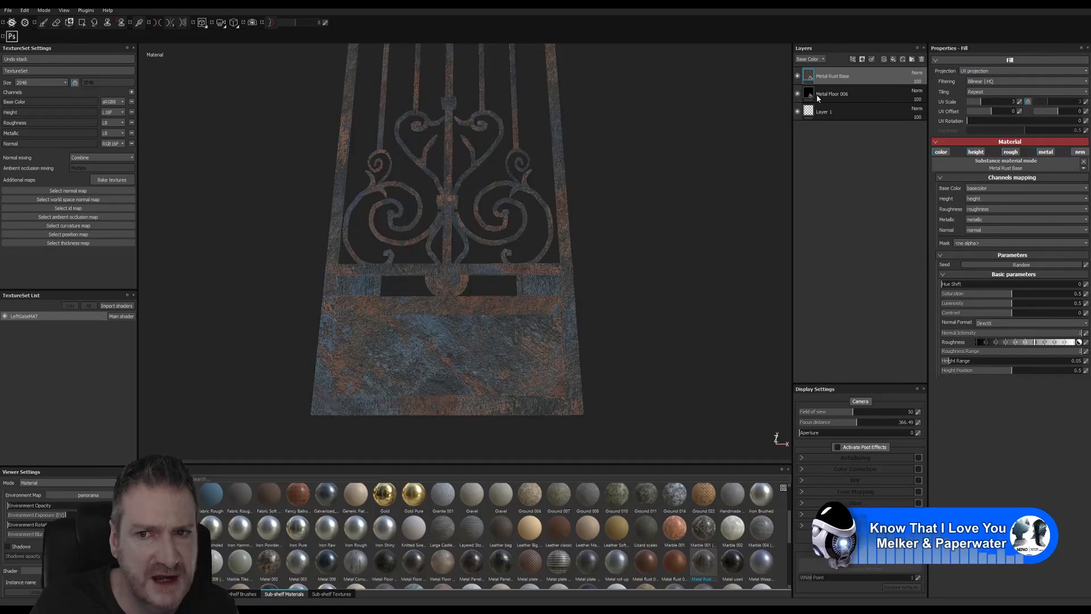
{"action": "left_click", "coordinate": [797, 93]}
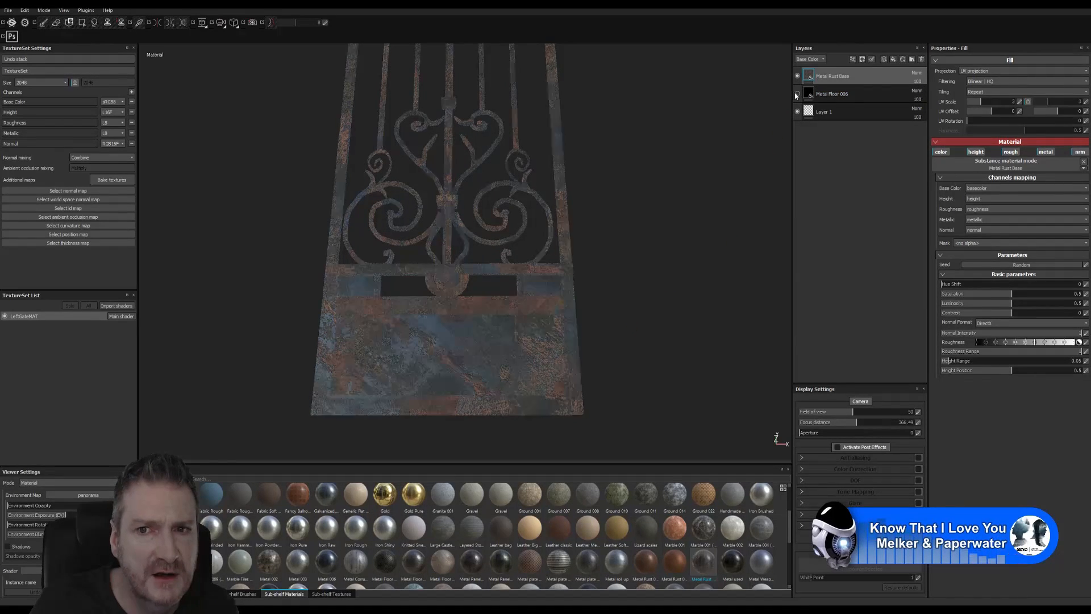
{"action": "left_click_drag", "start_coordinate": [522, 349], "coordinate": [493, 289], "text": "alt"}
{"action": "right_click_drag", "start_coordinate": [500, 288], "coordinate": [684, 339], "text": "alt"}
{"action": "left_click_drag", "start_coordinate": [495, 335], "coordinate": [504, 381], "text": "alt"}
{"action": "right_click_drag", "start_coordinate": [504, 382], "coordinate": [389, 361], "text": "alt"}
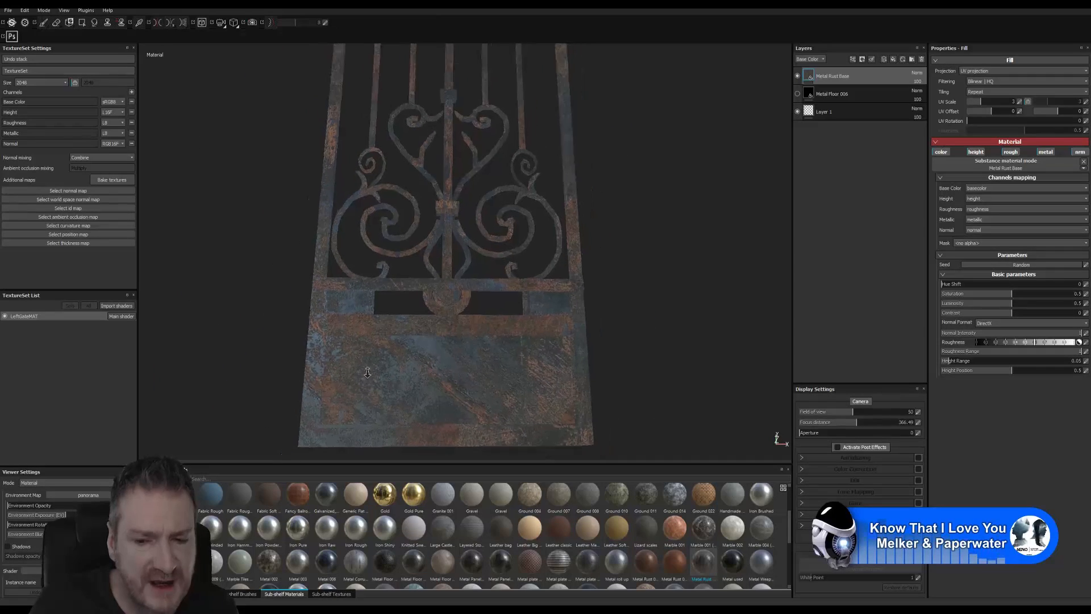
Replace the material in the Metal Rust Base layer with the Metal used material from the shelf
{"action": "mouse_move", "coordinate": [733, 570]}
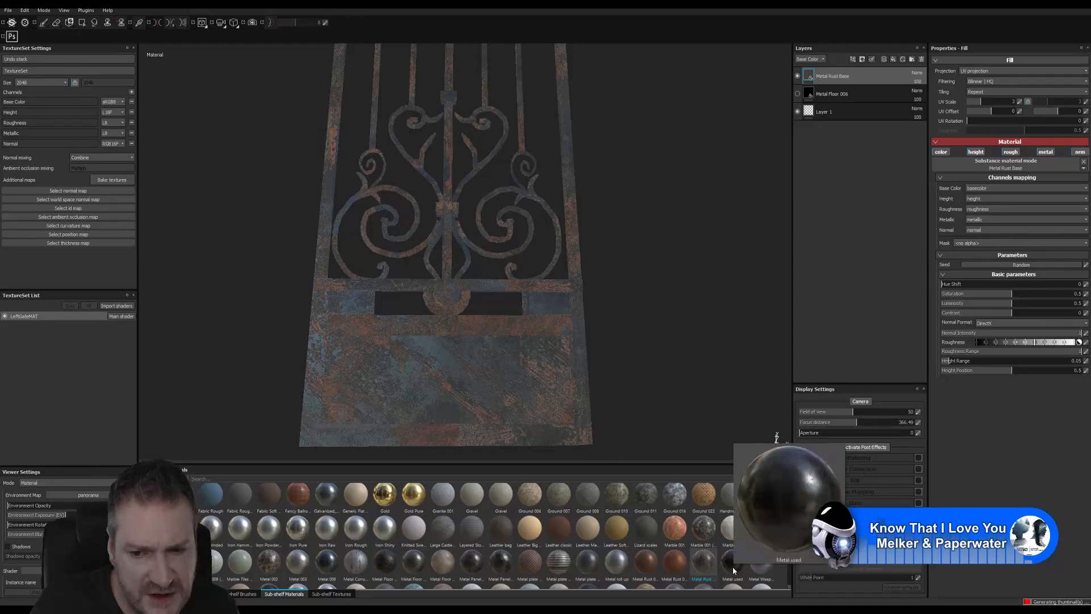
{"action": "left_click", "coordinate": [731, 567]}
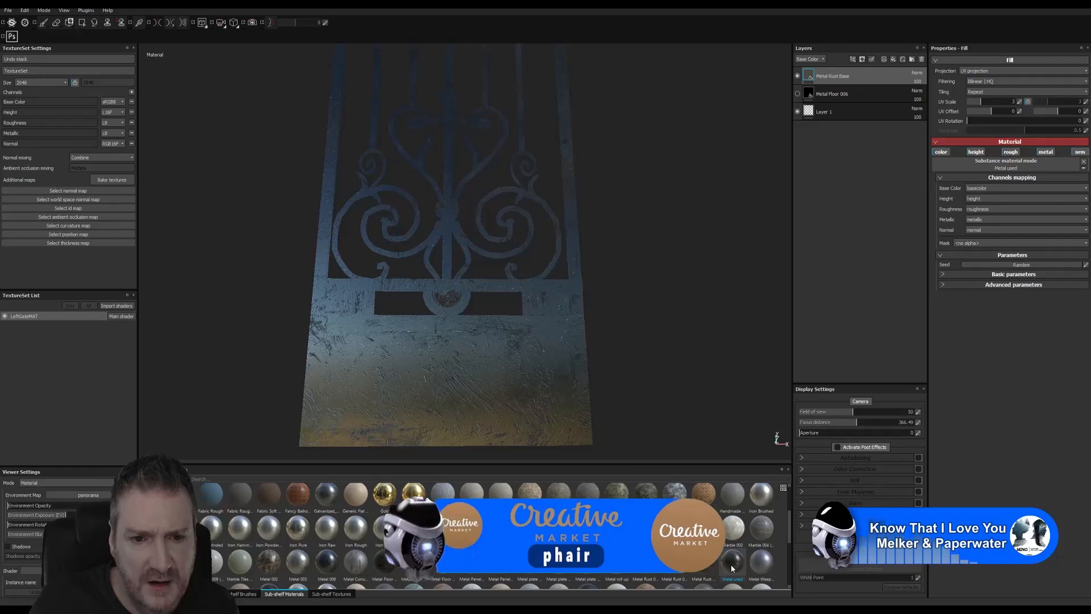
{"action": "mouse_move", "coordinate": [733, 568]}
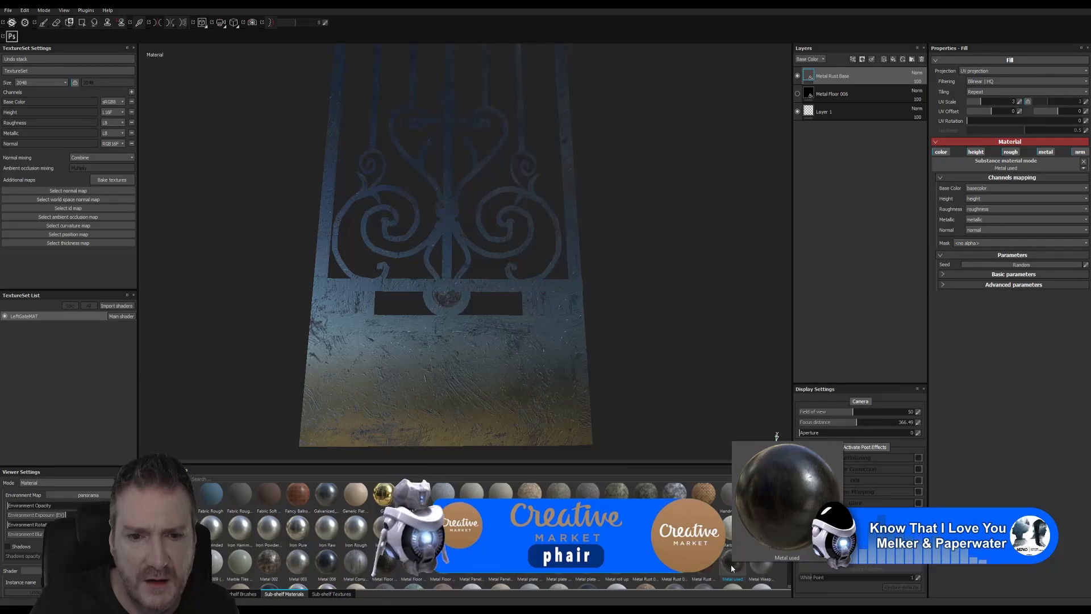
Restore the Metal Rust Base material in its layer and add Metal used as a fill layer above it
{"action": "left_click", "coordinate": [714, 578]}
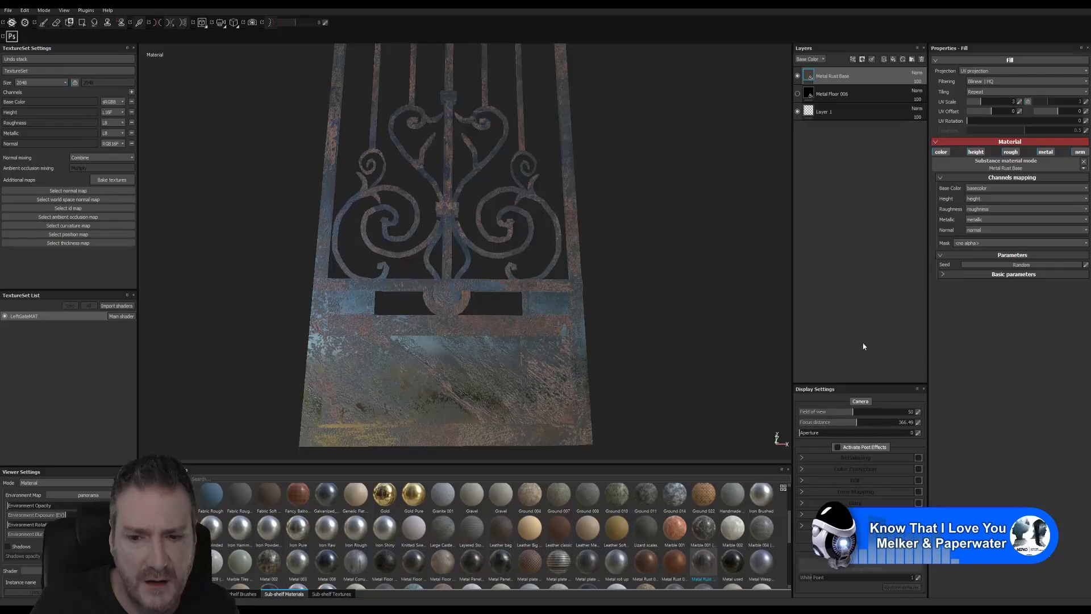
{"action": "left_click_drag", "start_coordinate": [733, 568], "coordinate": [856, 71]}
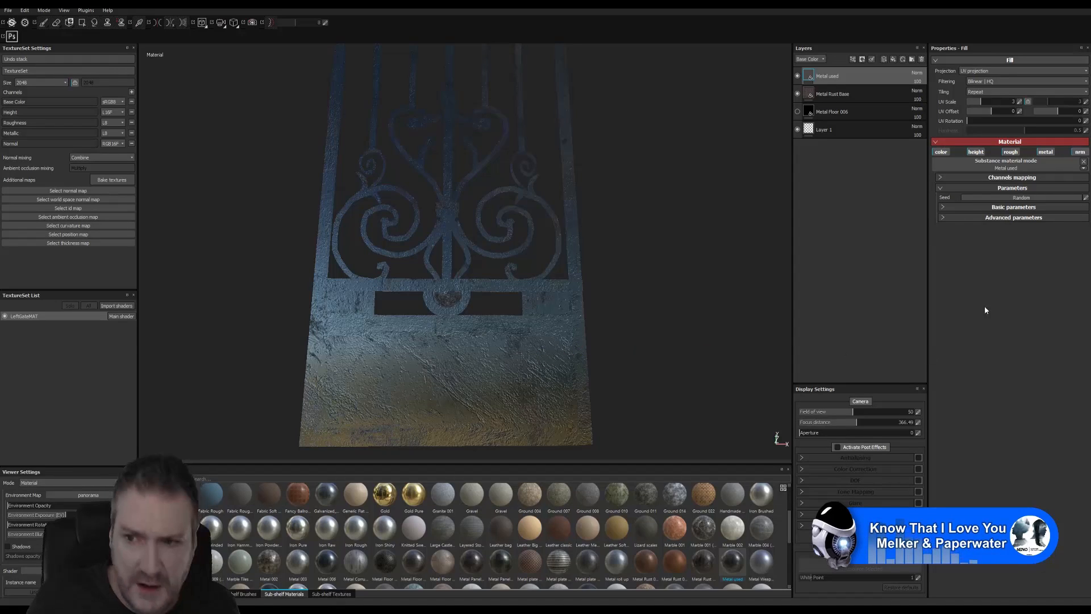
In the Metal used layer's basic and advanced parameters, set Normal Intensity to 0.2 and Rust Amount to 0.41
{"action": "left_click", "coordinate": [947, 217]}
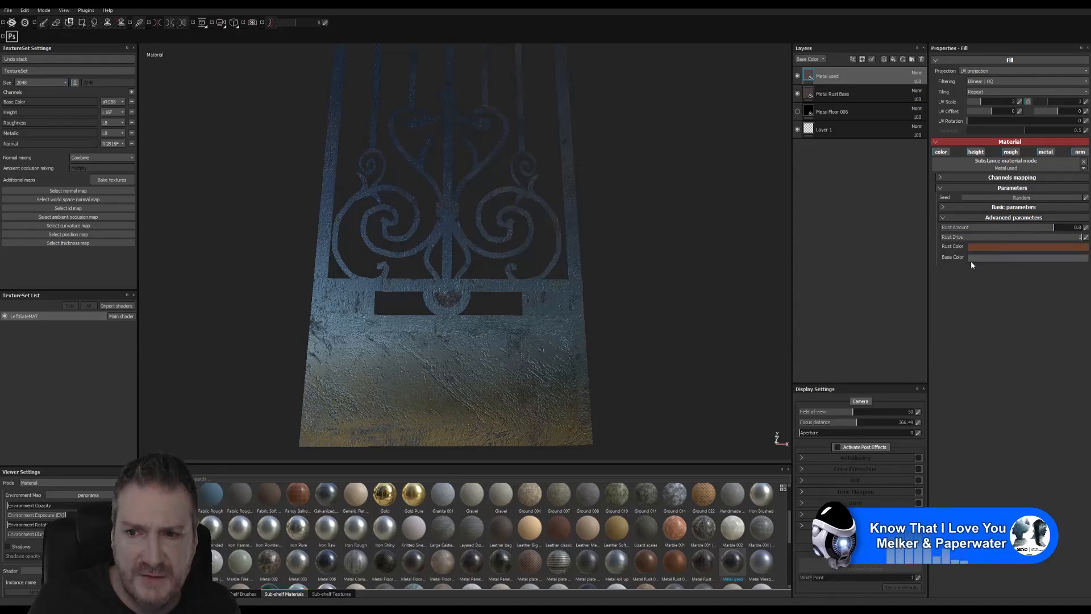
{"action": "left_click", "coordinate": [943, 208]}
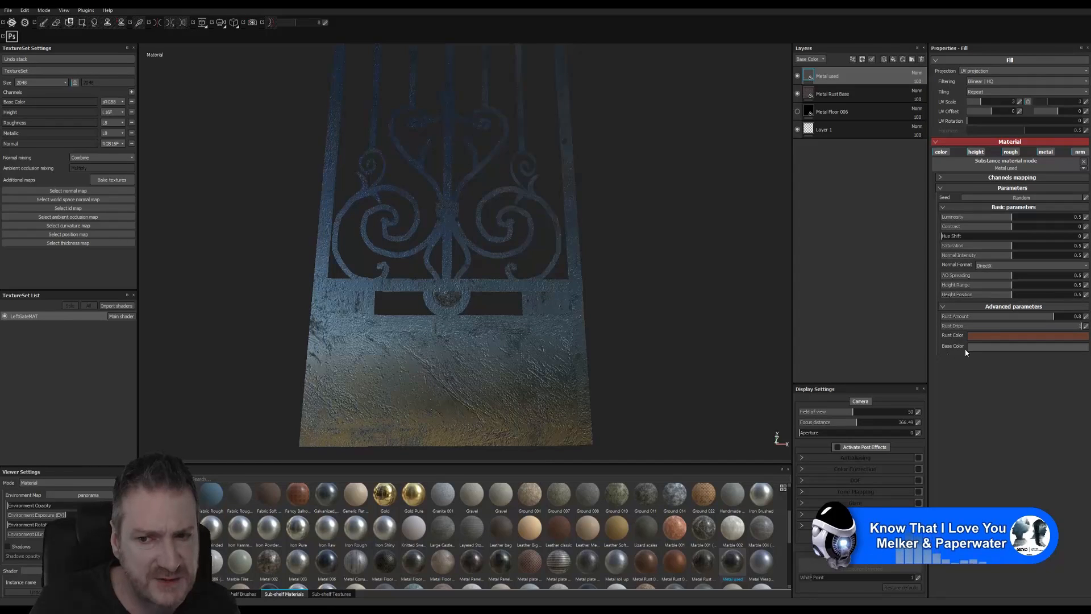
{"action": "left_click_drag", "start_coordinate": [618, 345], "coordinate": [618, 317], "text": "alt"}
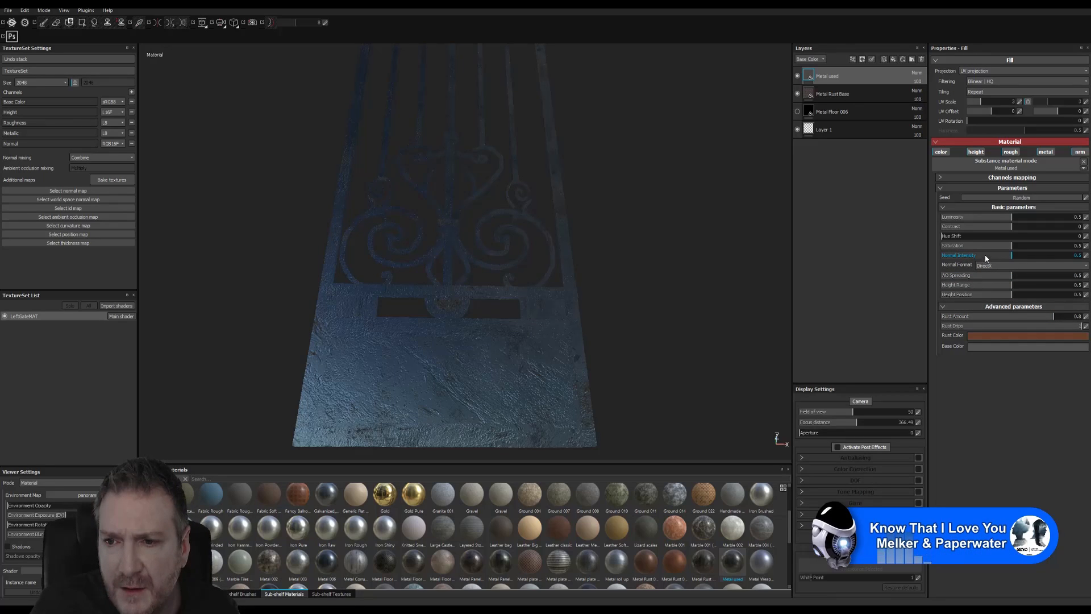
{"action": "left_click_drag", "start_coordinate": [984, 255], "coordinate": [970, 254]}
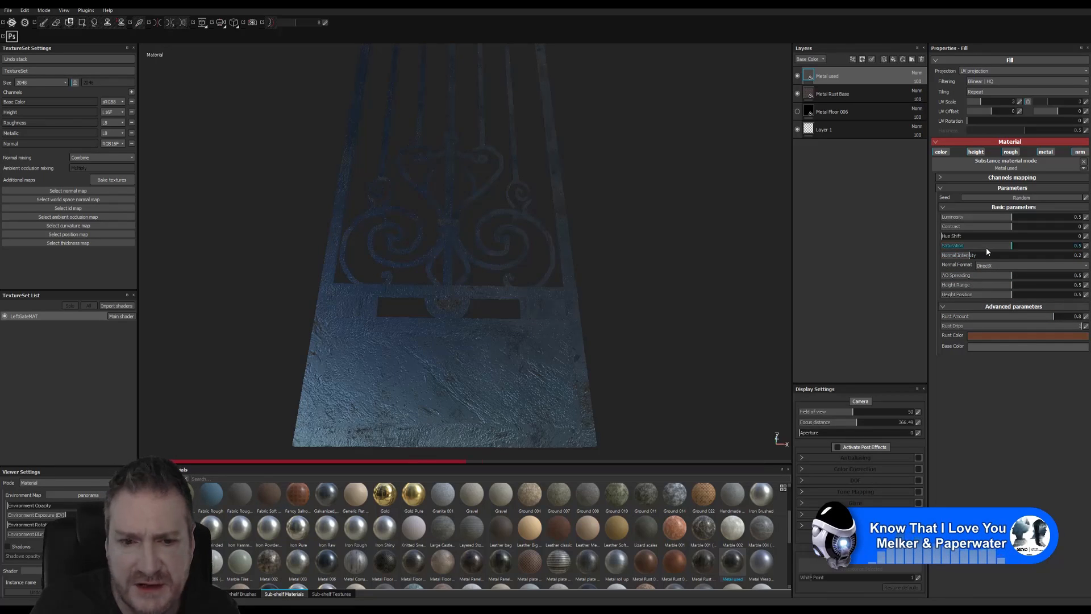
{"action": "left_click", "coordinate": [988, 316]}
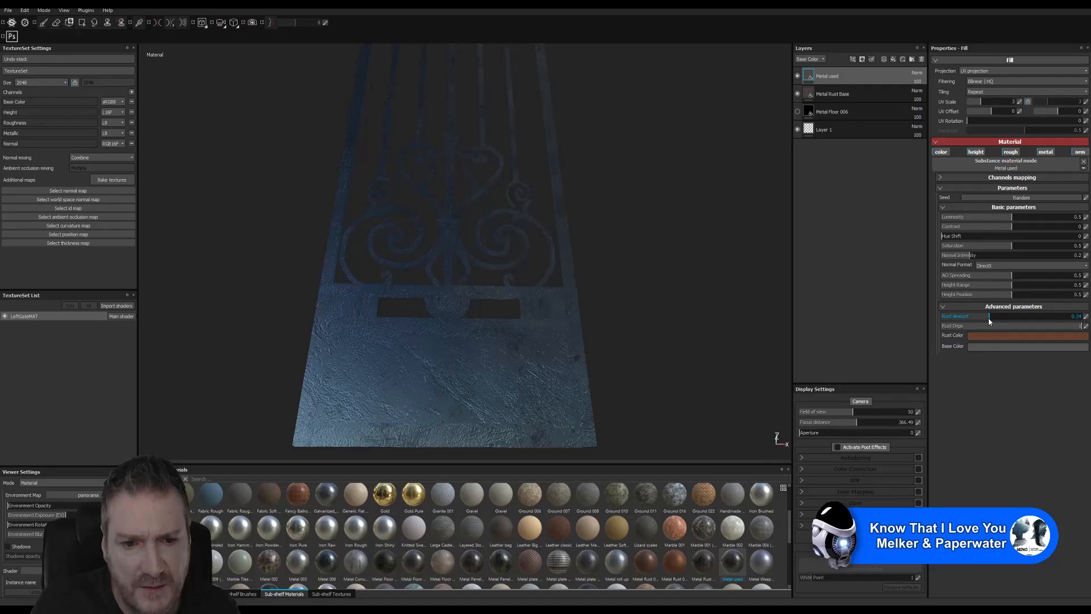
{"action": "left_click", "coordinate": [998, 316]}
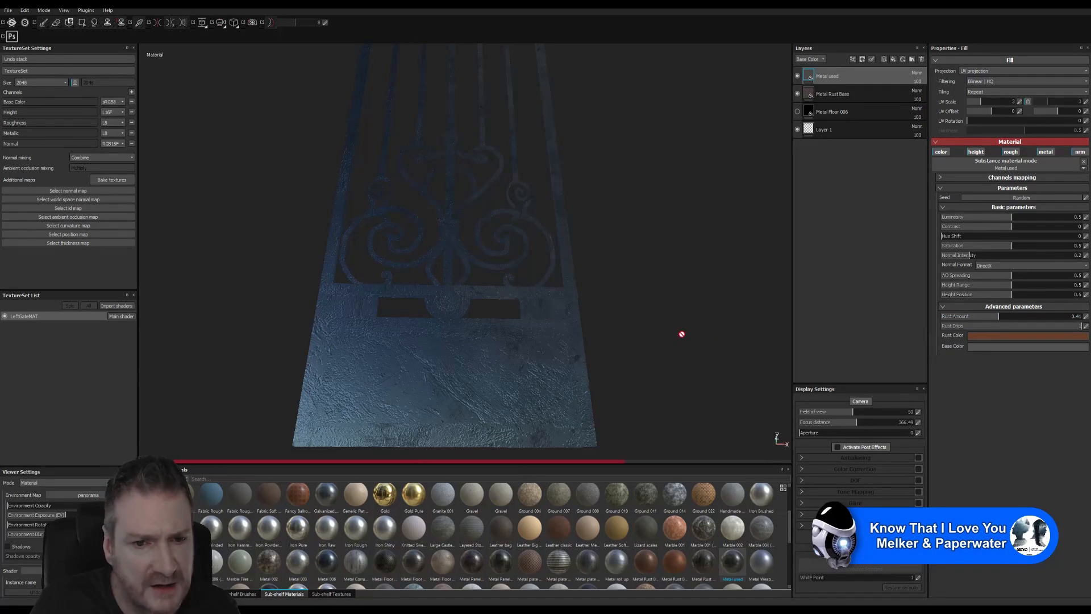
Compare the gate with the Metal used layer's metallic channel disabled and enabled, and leave it enabled
{"action": "left_click", "coordinate": [626, 332]}
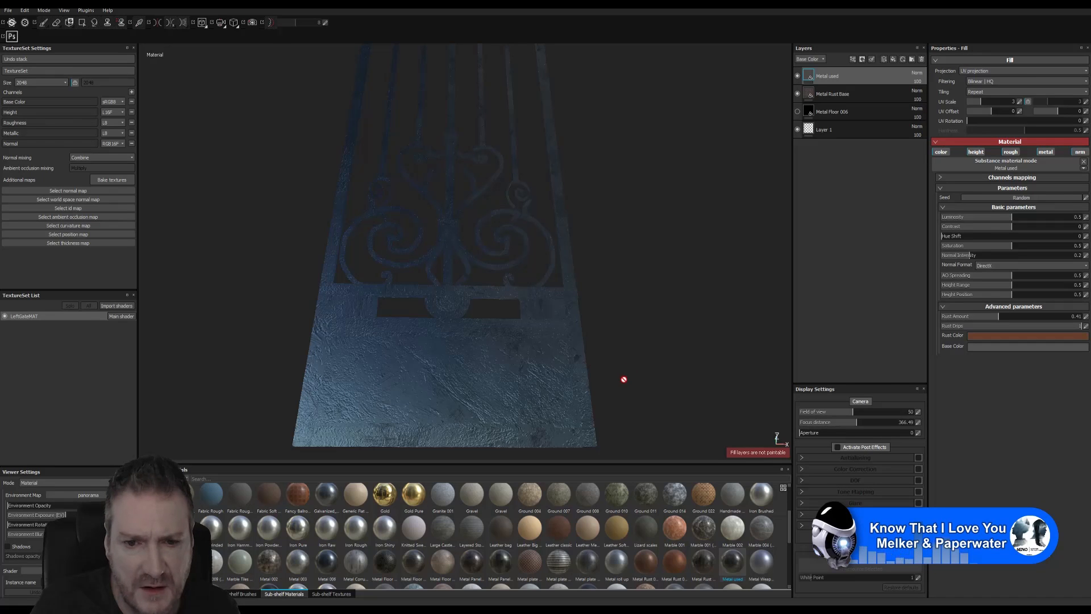
{"action": "left_click_drag", "start_coordinate": [621, 300], "coordinate": [596, 312], "text": "alt"}
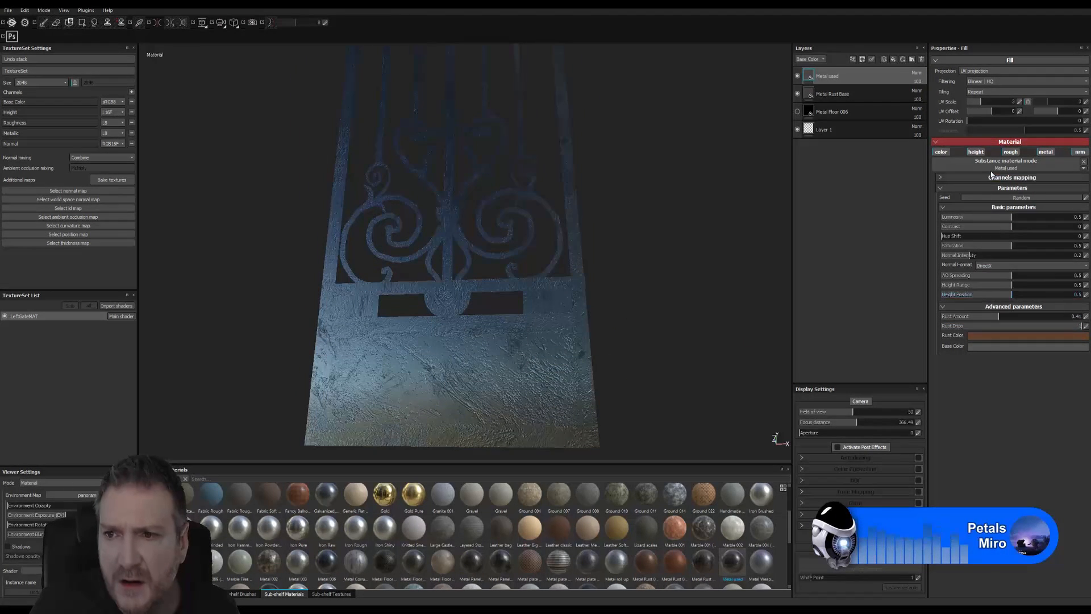
{"action": "left_click", "coordinate": [1044, 154]}
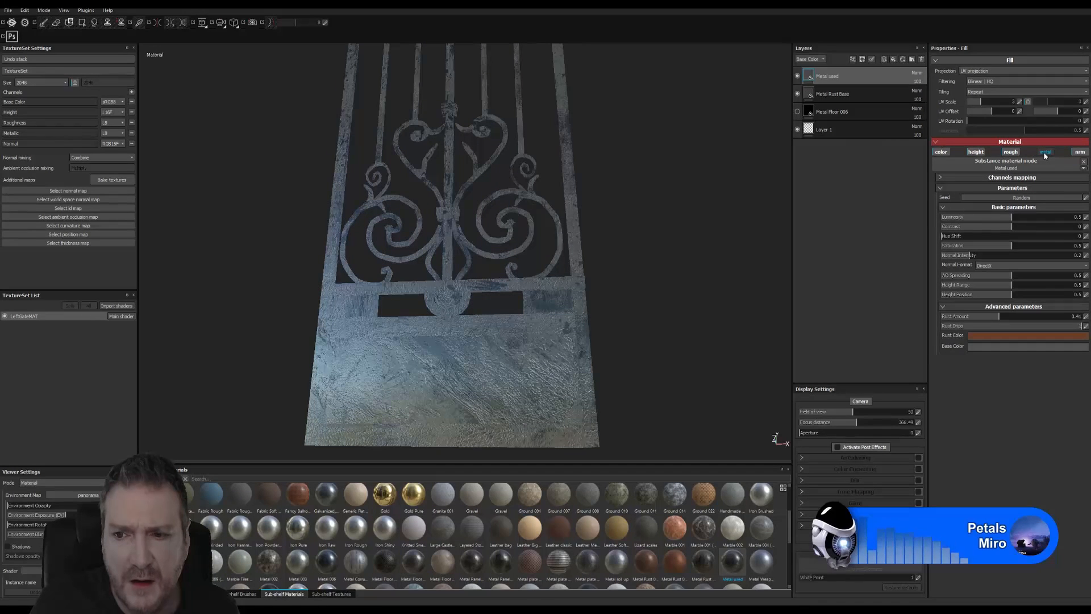
{"action": "left_click", "coordinate": [1044, 152]}
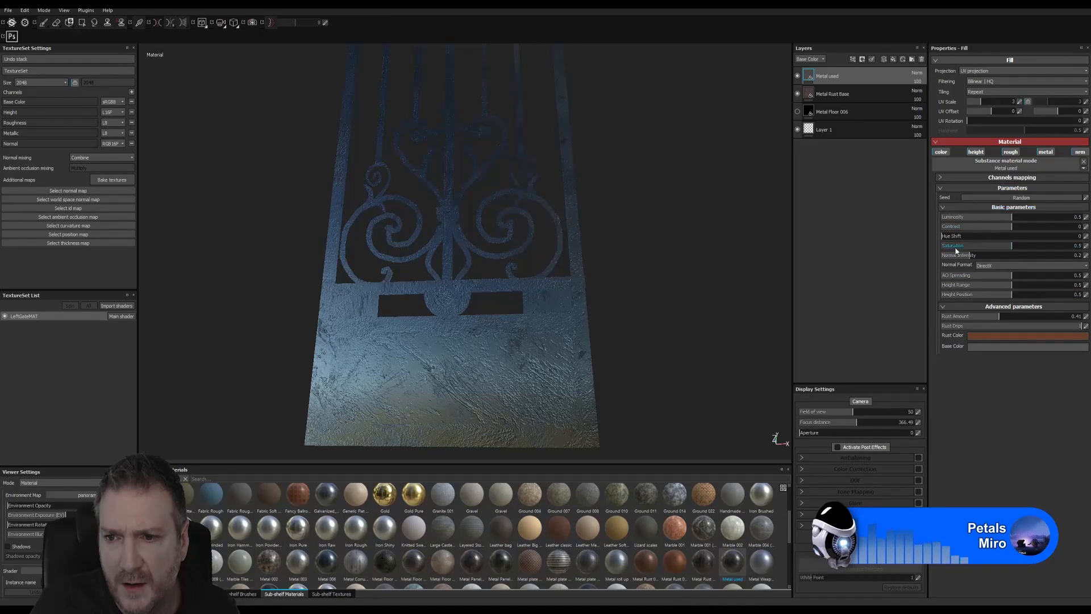
Set the Metal used layer's Height Position to 0.28, Height Range to 0.23 and Rust Amount to about 0.83
{"action": "left_click", "coordinate": [979, 295]}
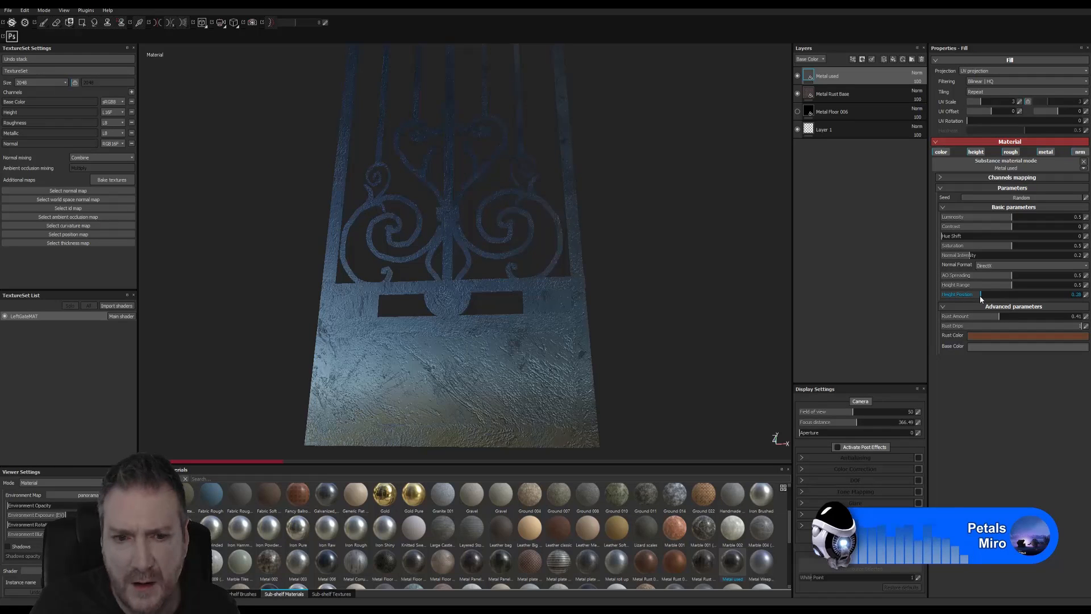
{"action": "left_click", "coordinate": [974, 289]}
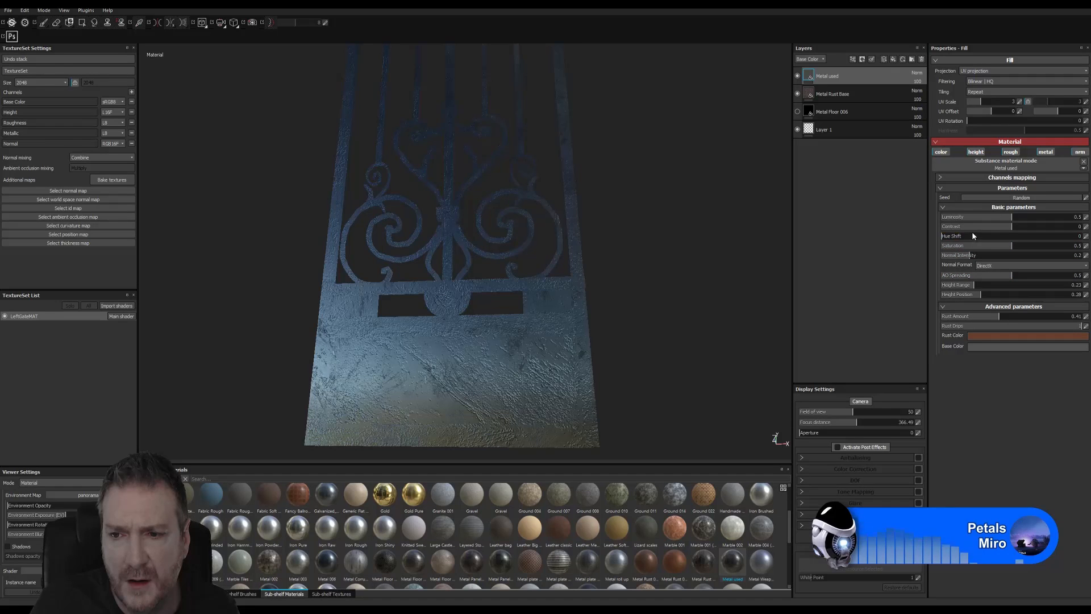
{"action": "left_click", "coordinate": [958, 320]}
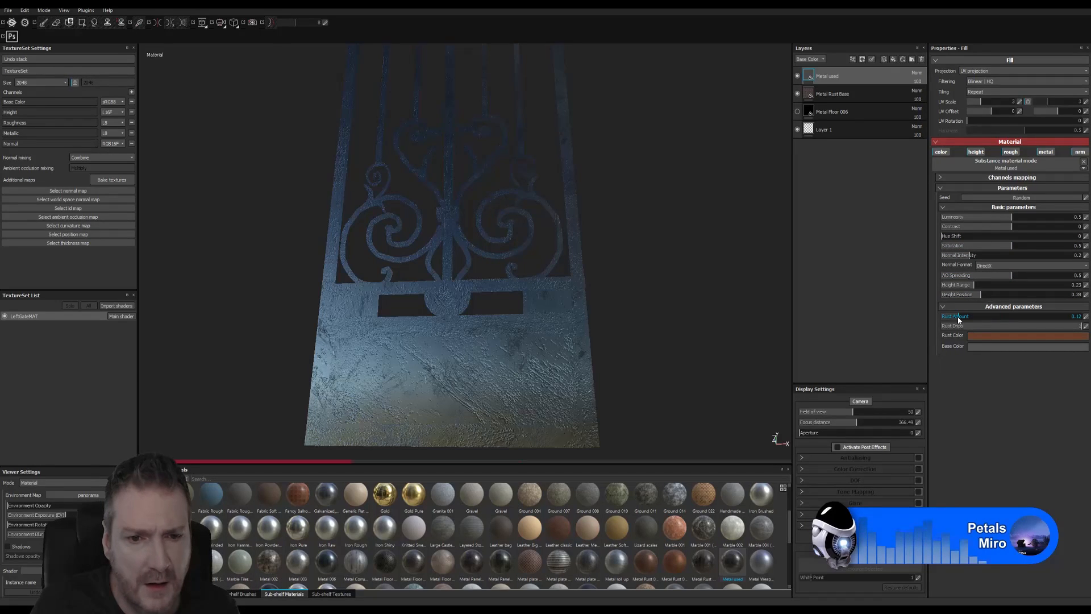
{"action": "left_click", "coordinate": [1055, 315]}
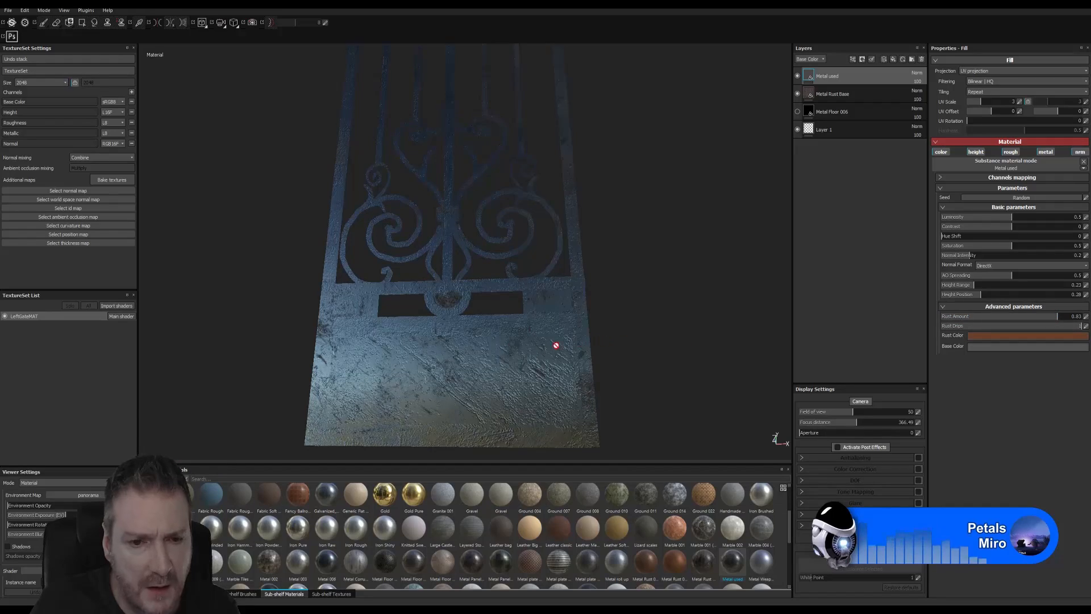
Inspect the gate's lower plate up close and remove the Metal used layer
{"action": "mouse_move", "coordinate": [554, 346]}
{"action": "left_mouse_down", "text": "alt"}
{"action": "mouse_move", "coordinate": [517, 403]}
{"action": "mouse_move", "coordinate": [585, 385]}
{"action": "mouse_move", "coordinate": [550, 332]}
{"action": "left_mouse_up", "text": "alt"}
{"action": "right_click_drag", "start_coordinate": [550, 331], "coordinate": [796, 323], "text": "alt"}
{"action": "left_click_drag", "start_coordinate": [489, 319], "coordinate": [514, 358], "text": "alt"}
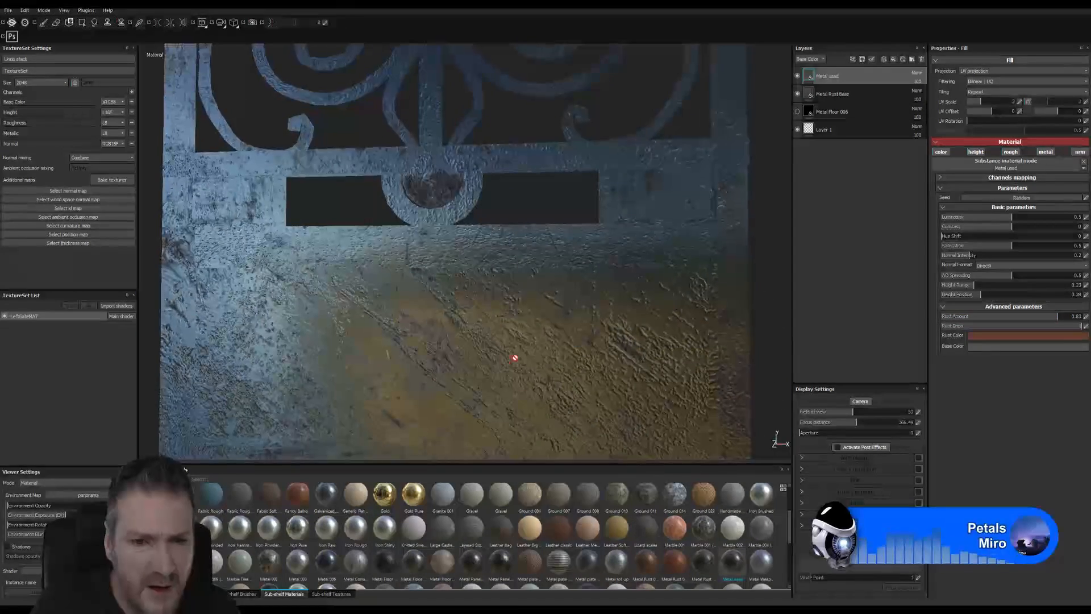
{"action": "right_click_drag", "start_coordinate": [514, 358], "coordinate": [295, 373], "text": "alt"}
{"action": "middle_click_drag", "start_coordinate": [488, 273], "coordinate": [467, 332], "text": "alt"}
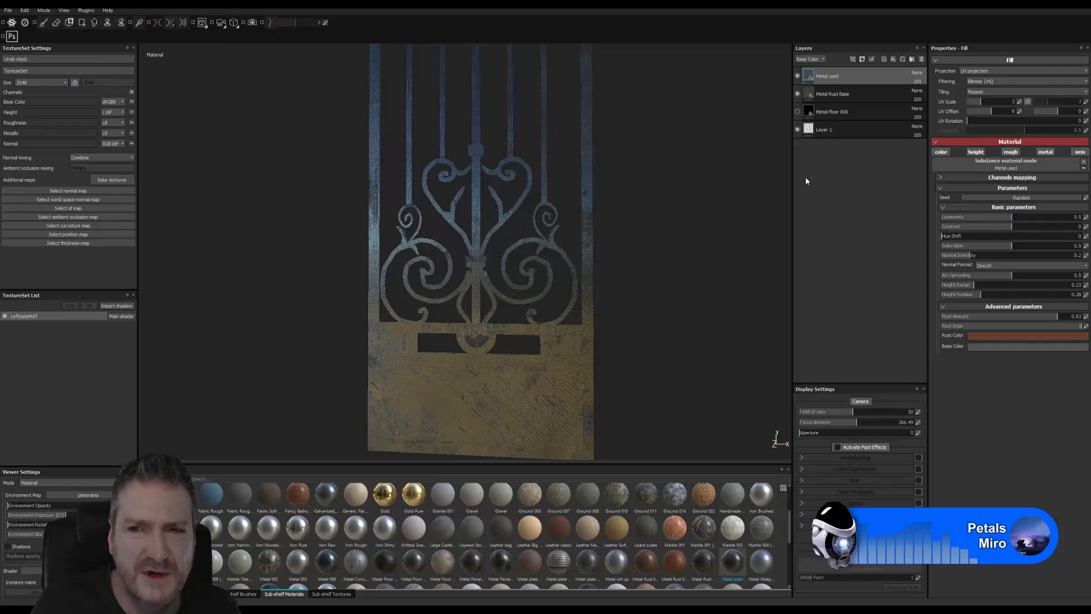
{"action": "right_click", "coordinate": [850, 73]}
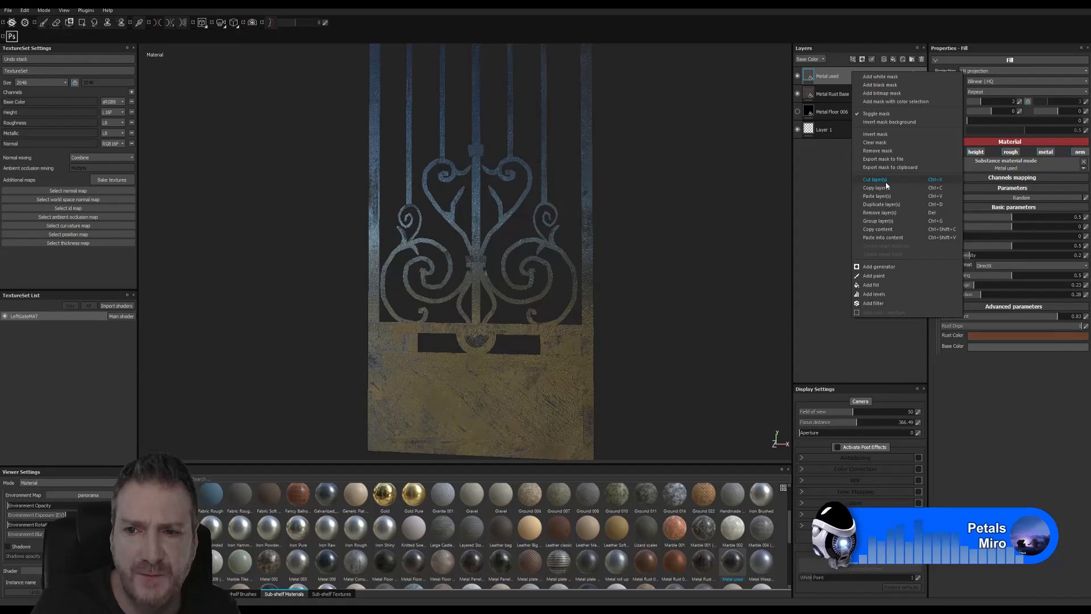
{"action": "left_click", "coordinate": [882, 213]}
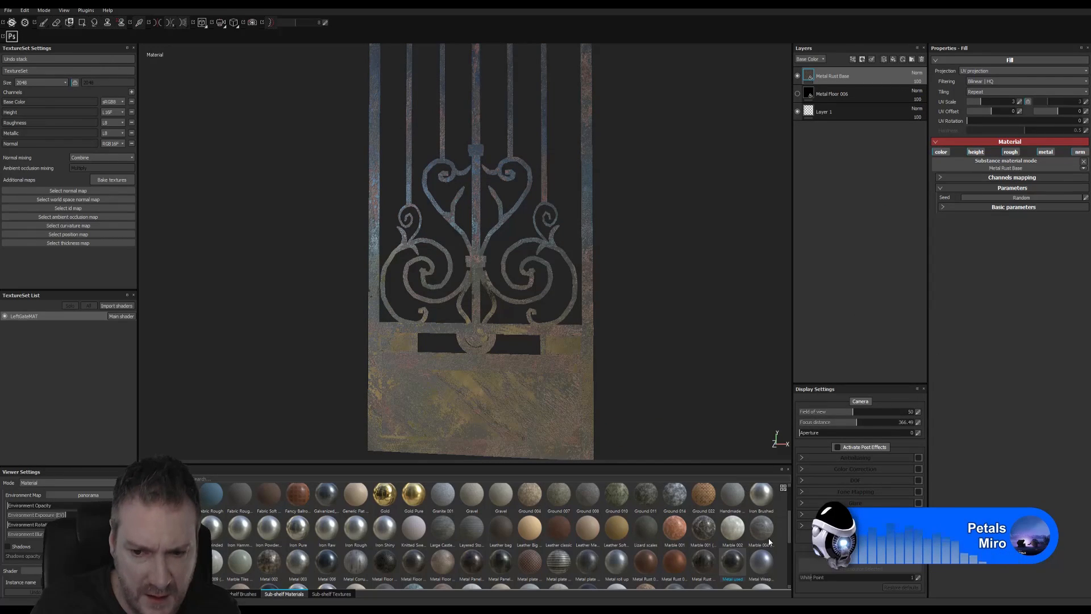
Add Old Iron 001 (Bitmap) from the shelf as a fill layer above Metal Rust Base and hide Metal Rust Base
{"action": "scroll", "coordinate": [262, 533], "scroll_direction": "down", "scroll_amount": 2}
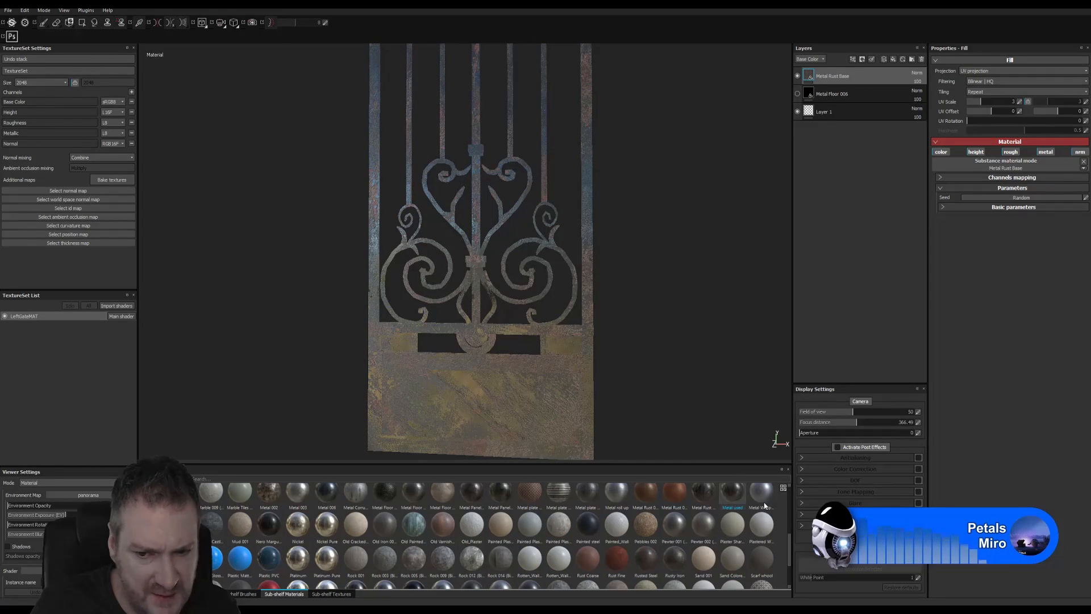
{"action": "mouse_move", "coordinate": [144, 526]}
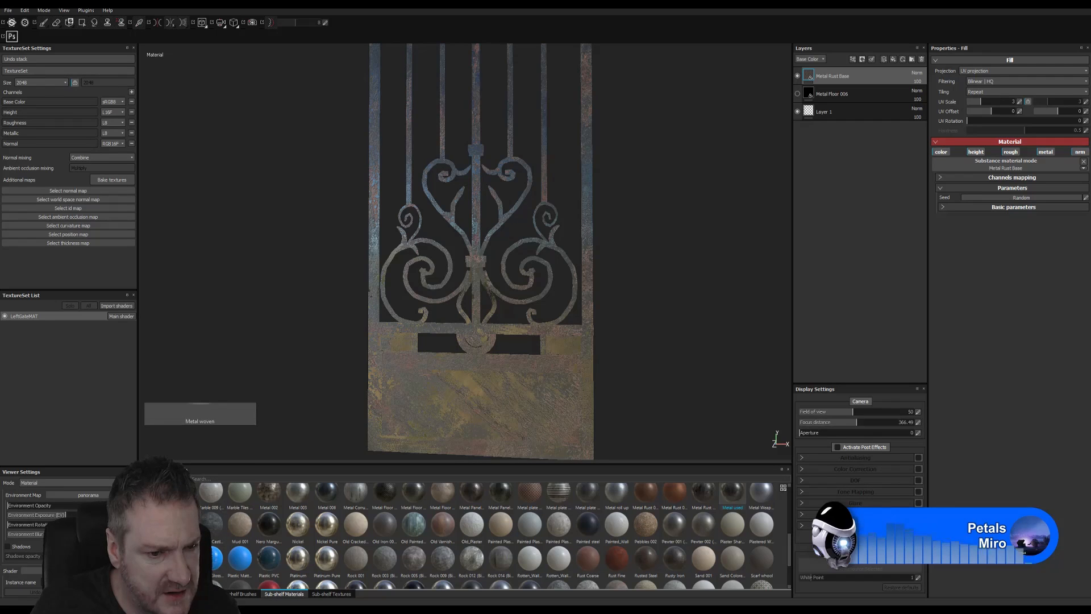
{"action": "mouse_move", "coordinate": [179, 531]}
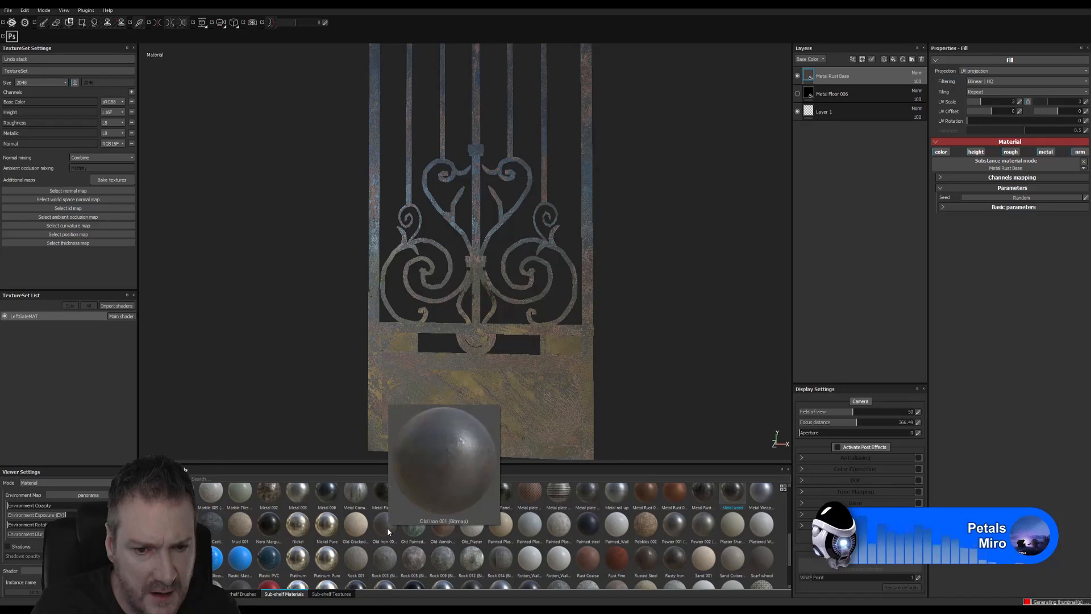
{"action": "left_click_drag", "start_coordinate": [386, 527], "coordinate": [844, 73]}
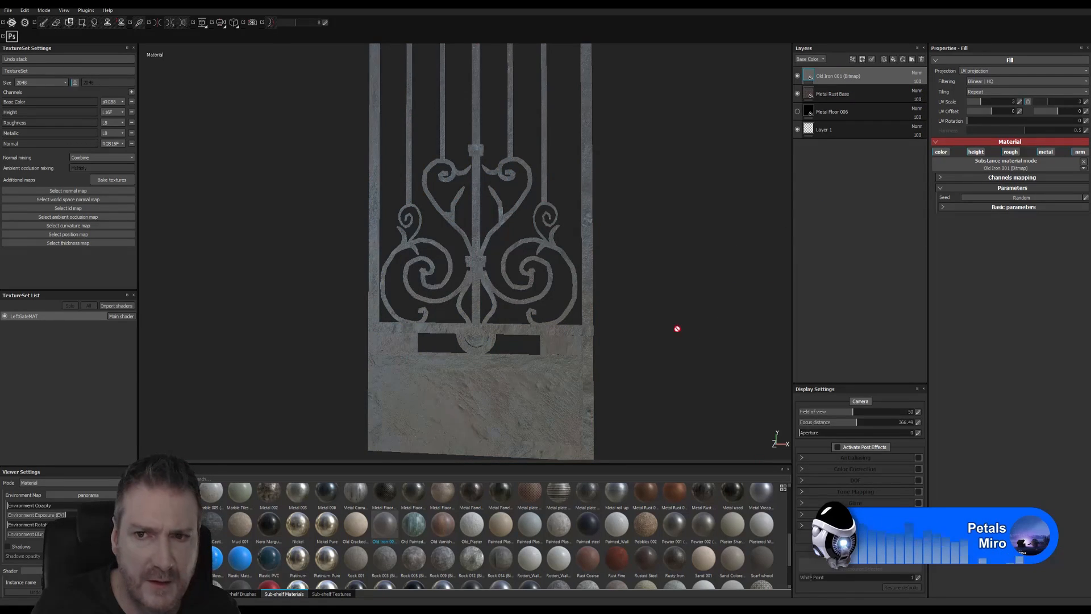
{"action": "left_click", "coordinate": [798, 93]}
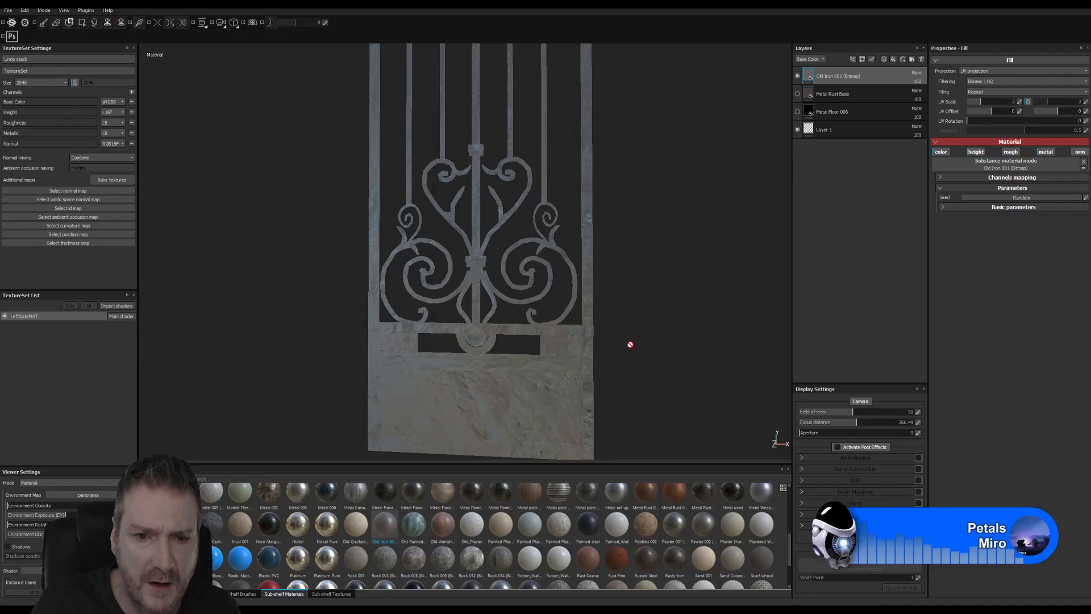
{"action": "mouse_move", "coordinate": [631, 343]}
{"action": "left_mouse_down", "text": "alt"}
{"action": "mouse_move", "coordinate": [630, 295]}
{"action": "mouse_move", "coordinate": [560, 322]}
{"action": "mouse_move", "coordinate": [599, 288]}
{"action": "mouse_move", "coordinate": [613, 343]}
{"action": "left_mouse_up", "text": "alt"}
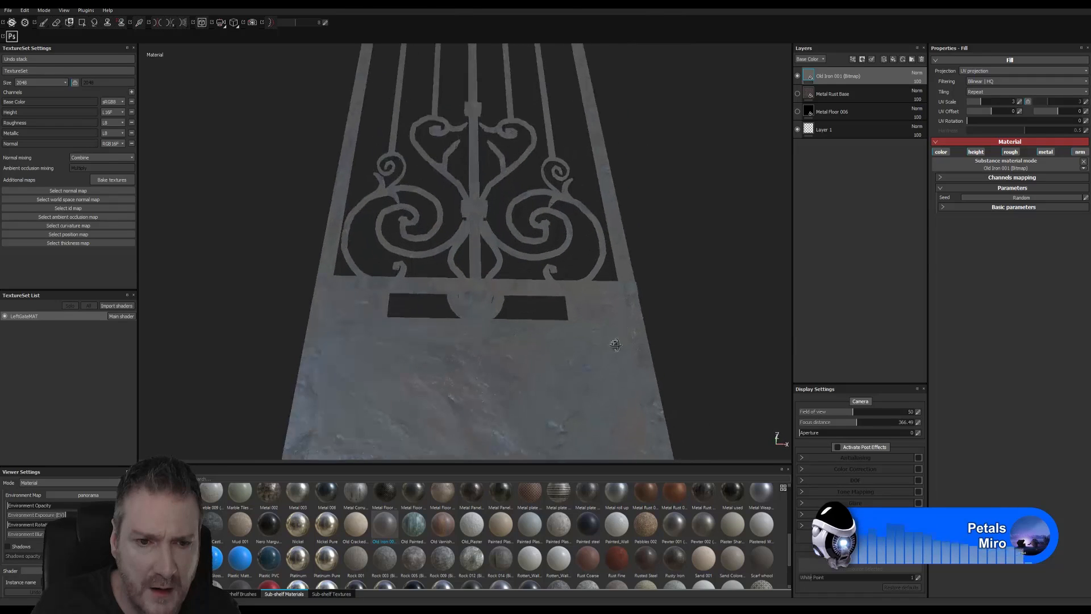
Compare the Old Iron 001 layer with its color channel off and on, and set Height Position to 0.1 and Height Range to 0.09
{"action": "left_click", "coordinate": [942, 208]}
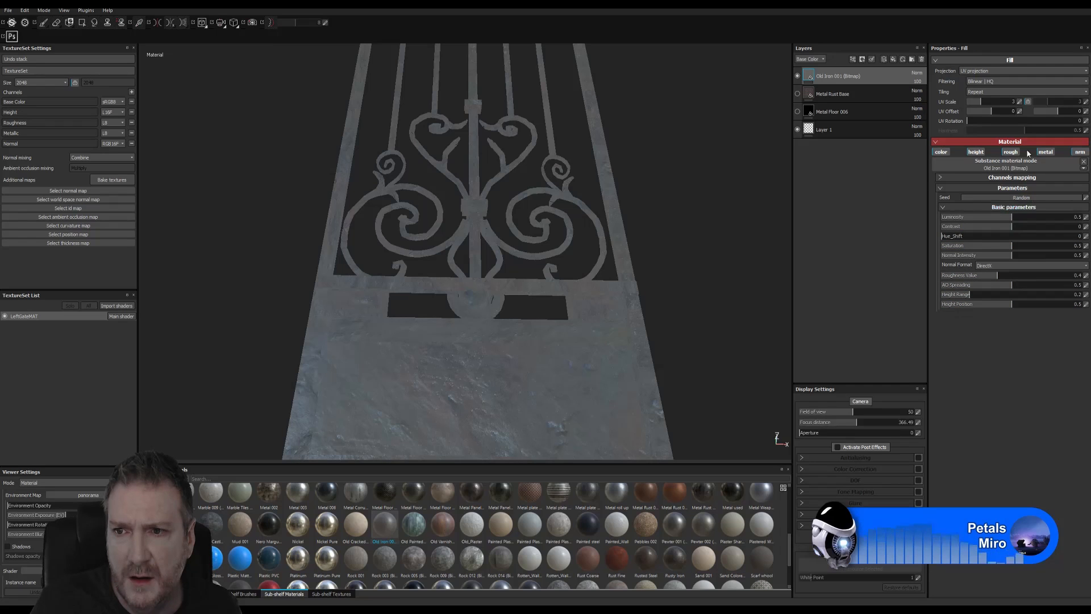
{"action": "left_click", "coordinate": [939, 152]}
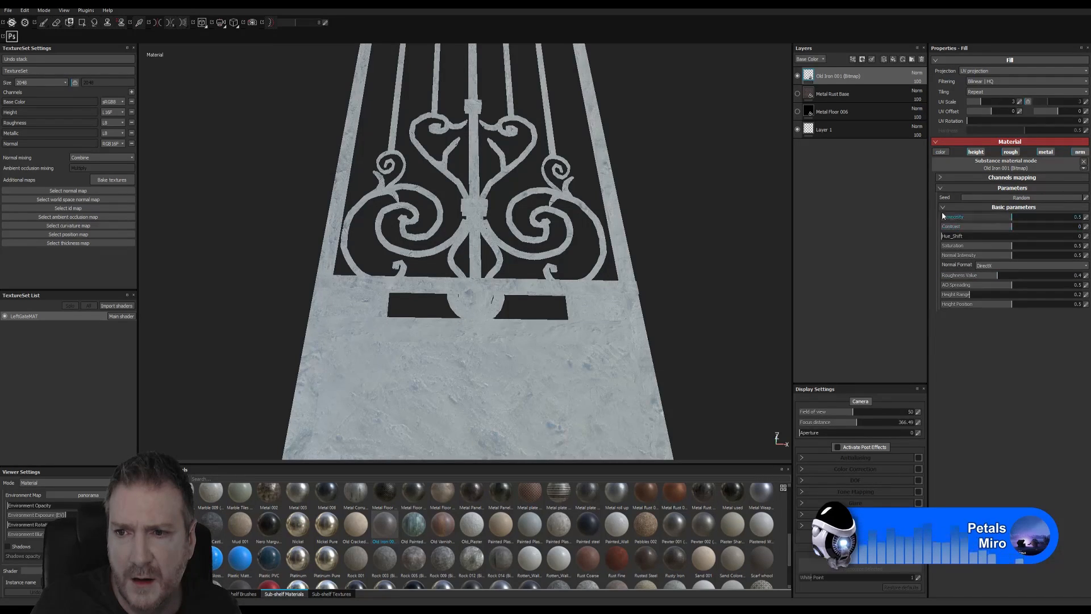
{"action": "left_click", "coordinate": [940, 152]}
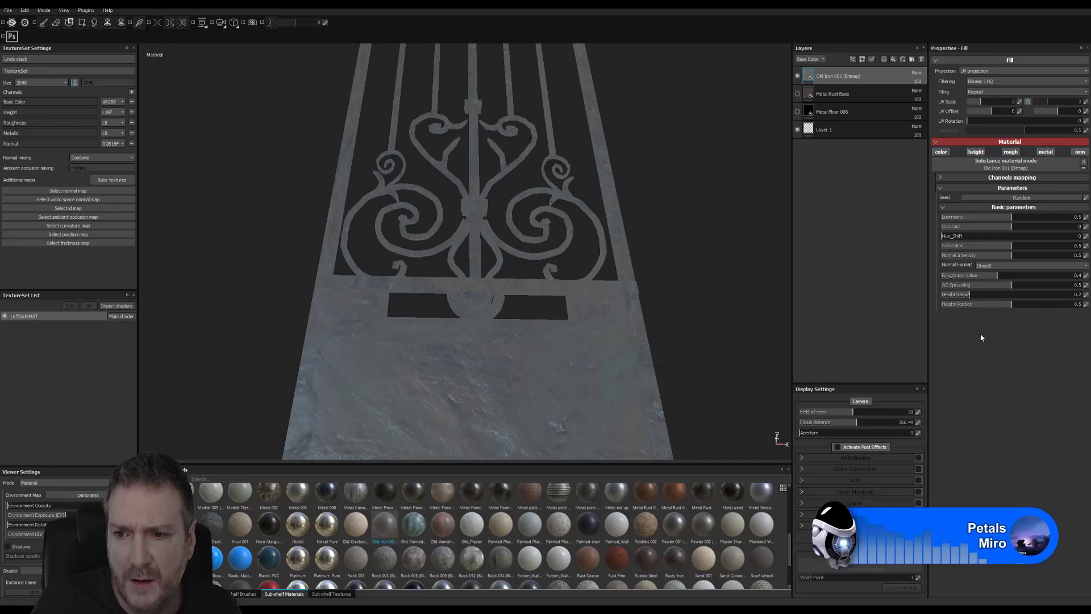
{"action": "left_click", "coordinate": [955, 304]}
{"action": "left_click", "coordinate": [954, 294]}
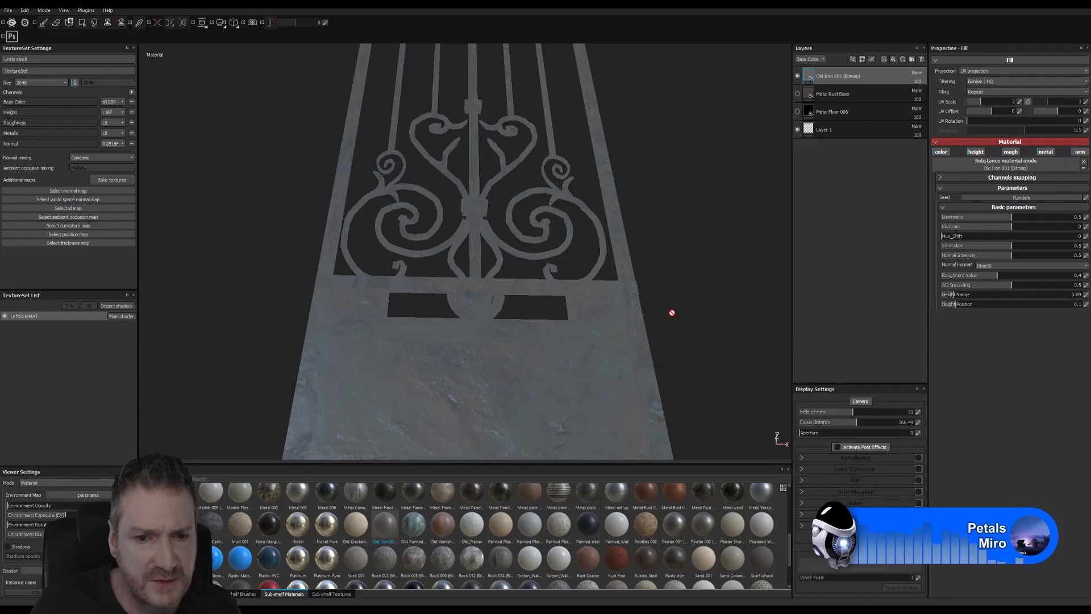
Try lower and higher Roughness Values on the Old Iron 001 layer, set it to 0.47, and inspect the lower plate
{"action": "left_click_drag", "start_coordinate": [671, 313], "coordinate": [557, 376], "text": "alt"}
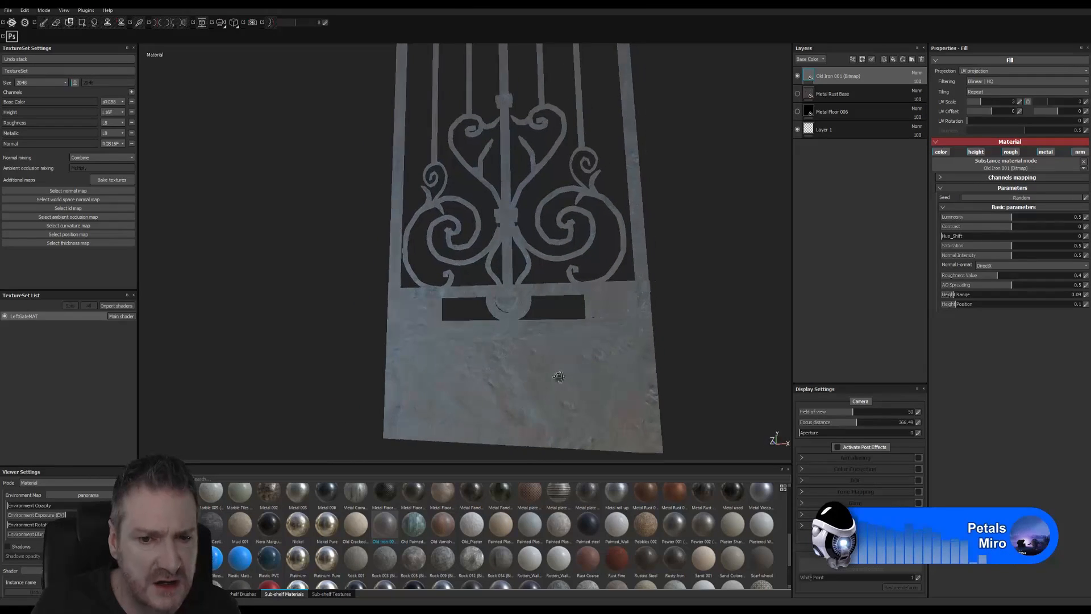
{"action": "left_click", "coordinate": [972, 276]}
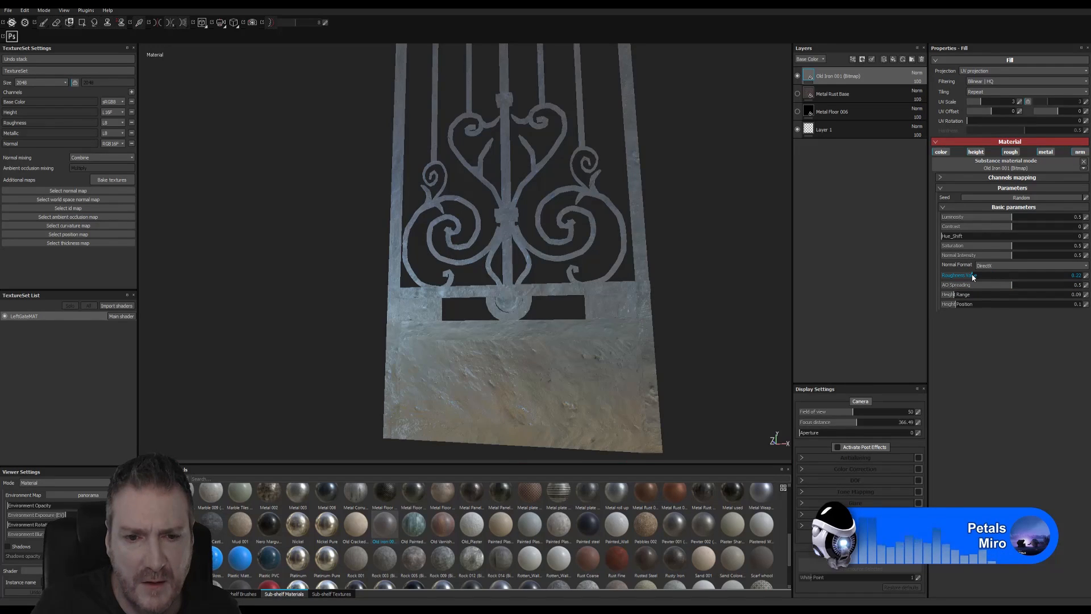
{"action": "left_click", "coordinate": [1027, 277]}
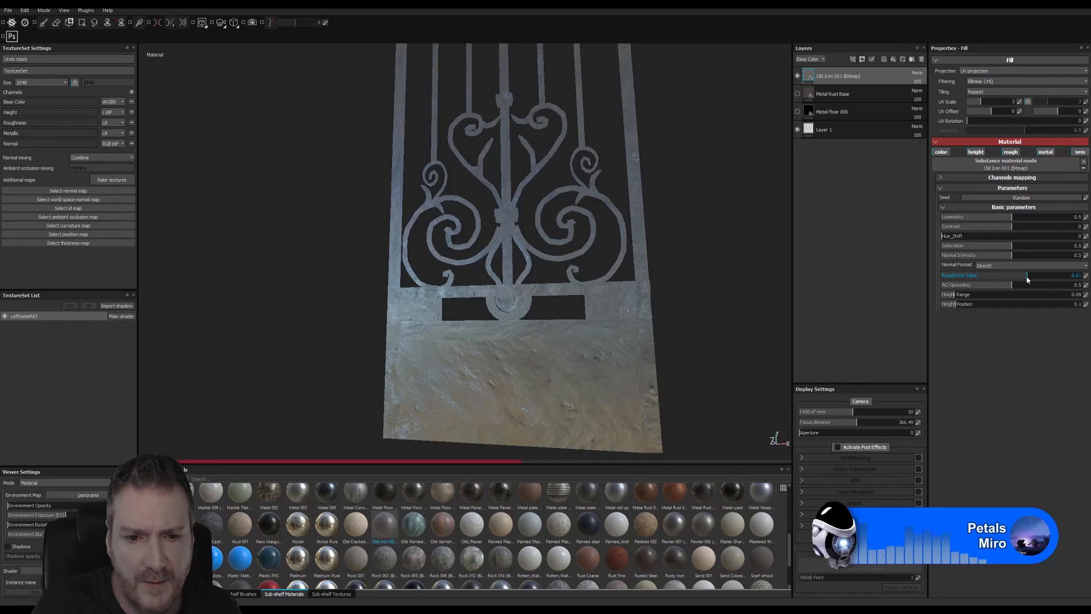
{"action": "left_click_drag", "start_coordinate": [674, 367], "coordinate": [602, 301], "text": "alt"}
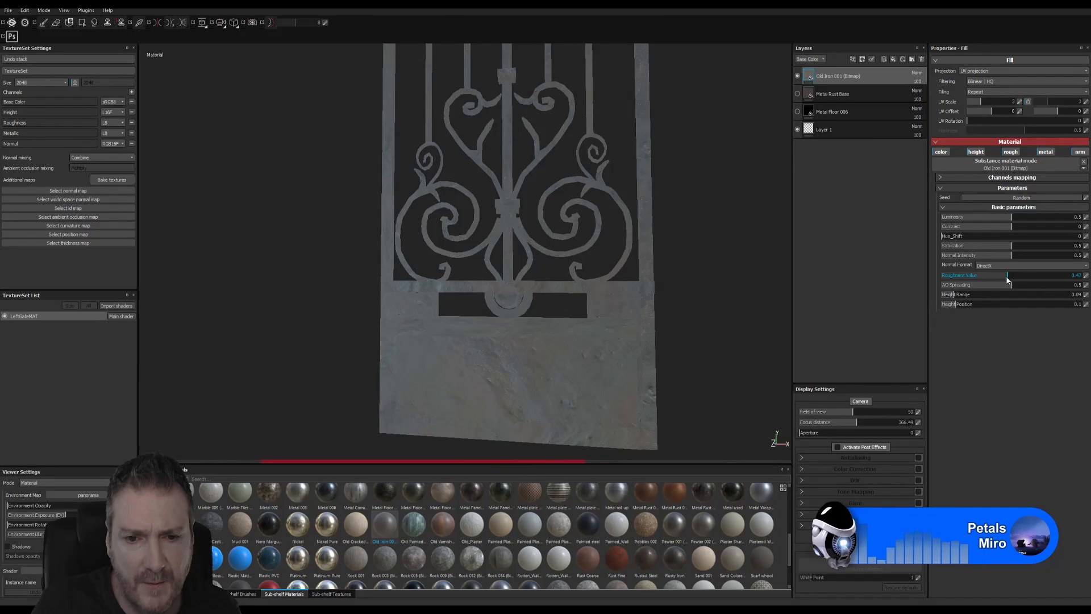
{"action": "left_click_drag", "start_coordinate": [649, 361], "coordinate": [562, 332], "text": "alt"}
{"action": "scroll", "coordinate": [562, 333], "scroll_direction": "down", "scroll_amount": 6}
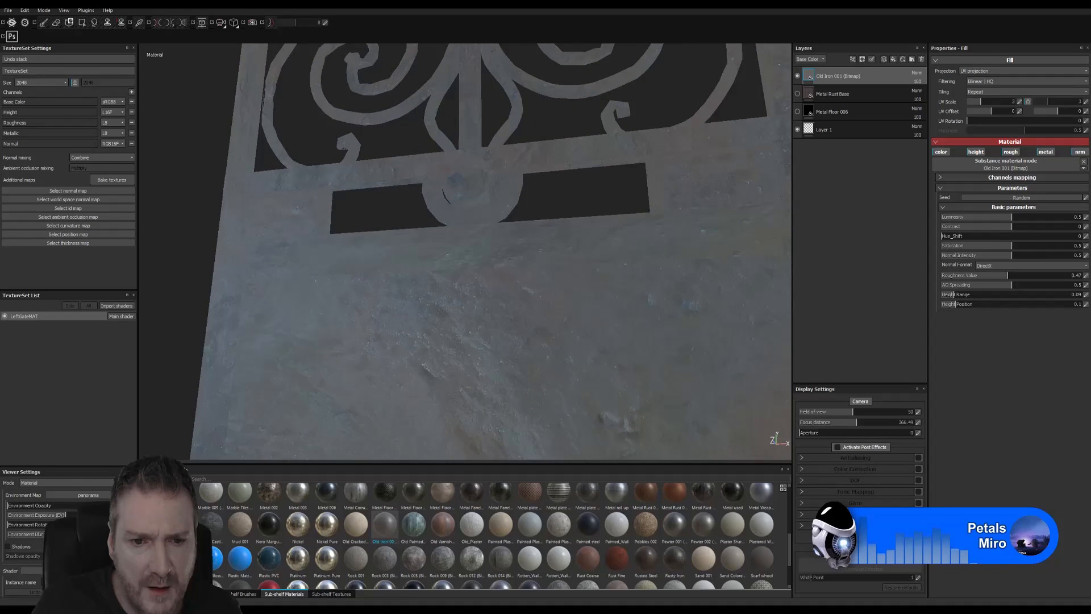
Set the Old Iron 001 layer's Normal Intensity to 0.26 and inspect the lower plate from a few angles
{"action": "right_click_drag", "start_coordinate": [1084, 352], "coordinate": [333, 414], "text": "alt"}
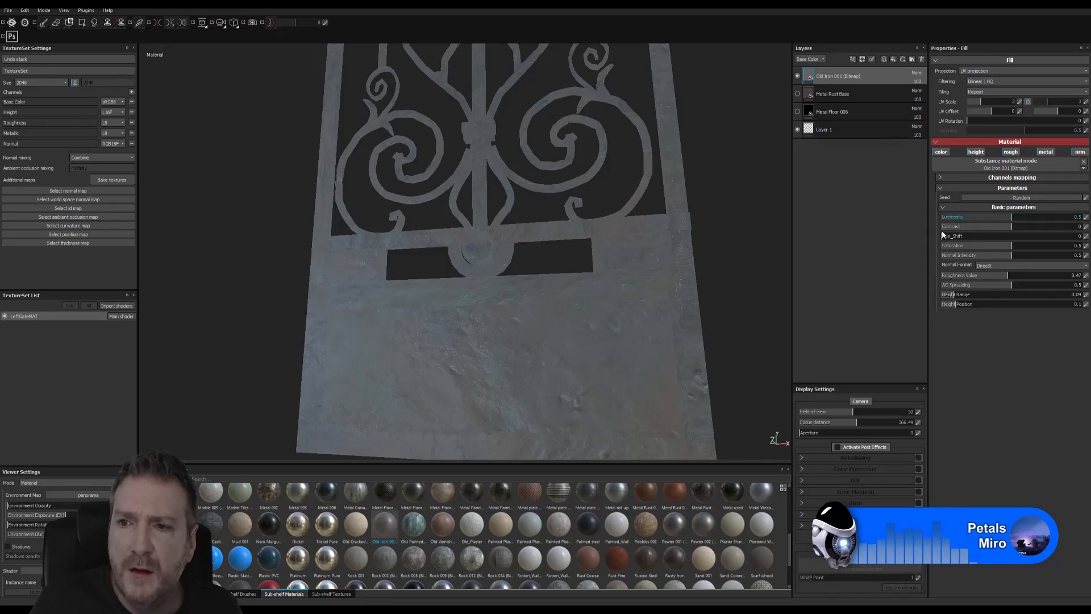
{"action": "left_click", "coordinate": [978, 260]}
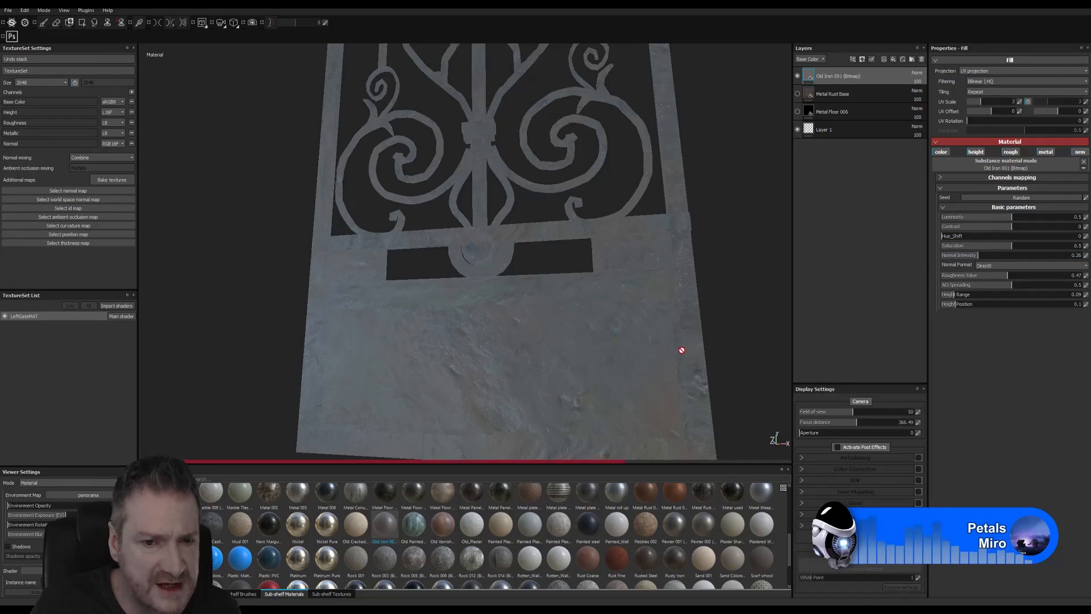
{"action": "left_click_drag", "start_coordinate": [670, 355], "coordinate": [549, 354], "text": "alt"}
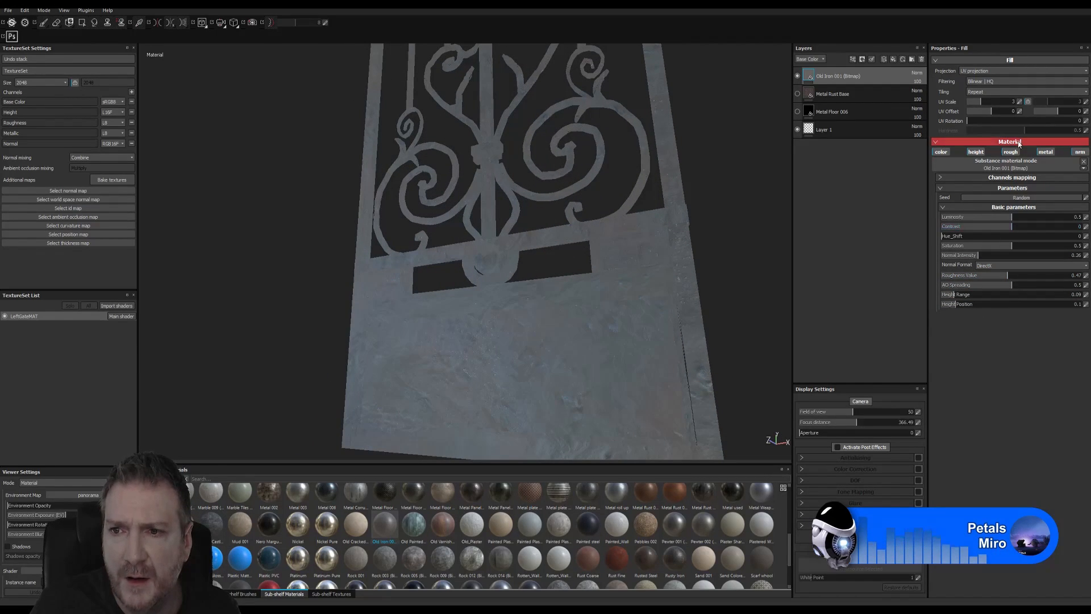
{"action": "left_click_drag", "start_coordinate": [559, 364], "coordinate": [590, 375], "text": "alt"}
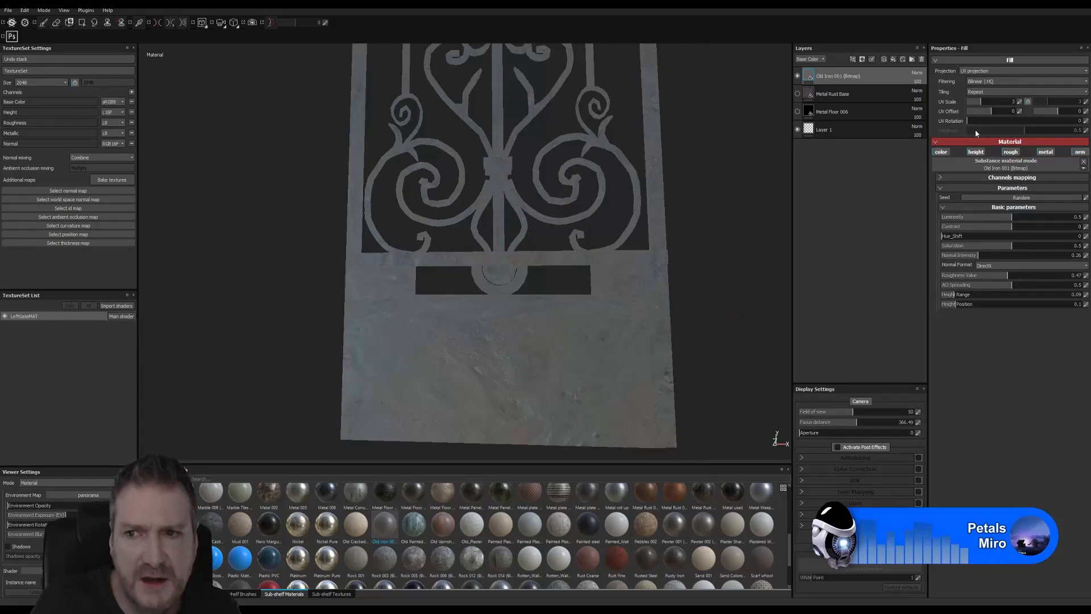
Set both UV Scale values of the Old Iron 001 layer to 1
{"action": "left_click", "coordinate": [1019, 101]}
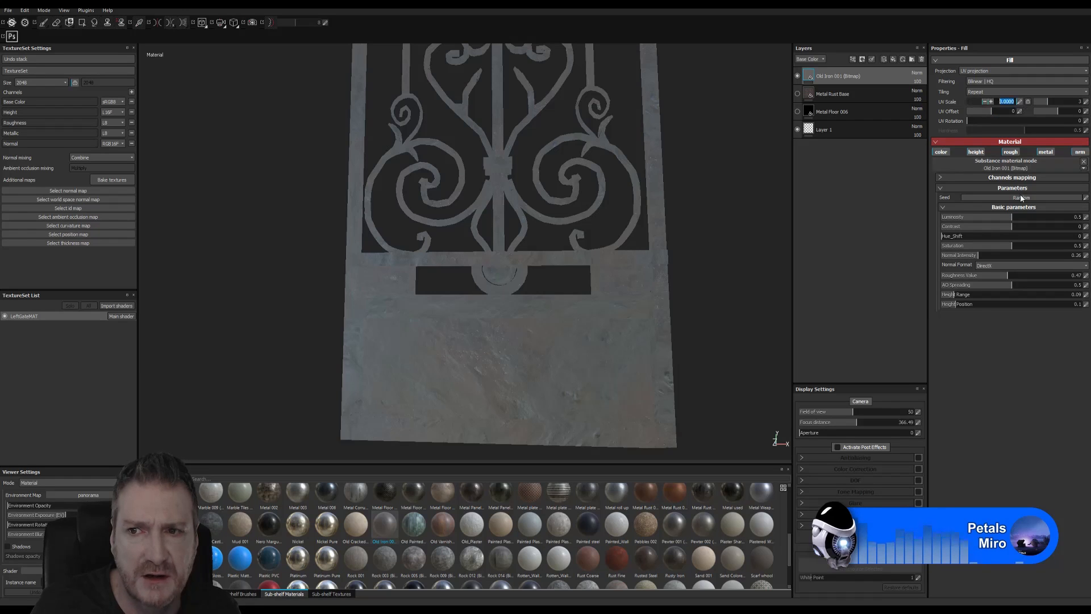
{"action": "type", "text": "1"}
{"action": "key", "text": "Return"}
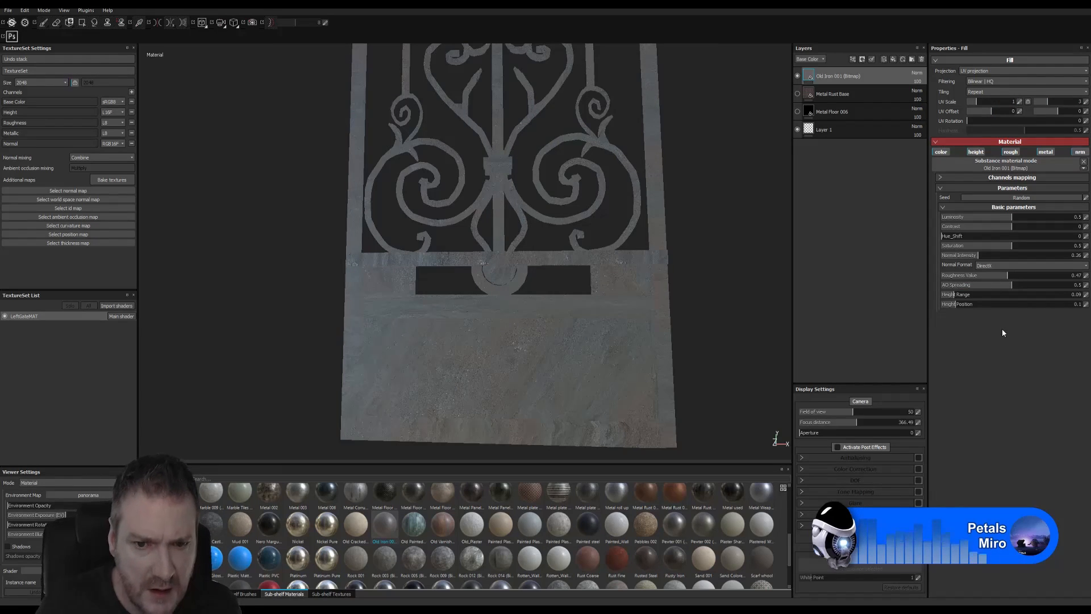
{"action": "left_click", "coordinate": [1086, 102]}
{"action": "type", "text": "1"}
{"action": "key", "text": "Return"}
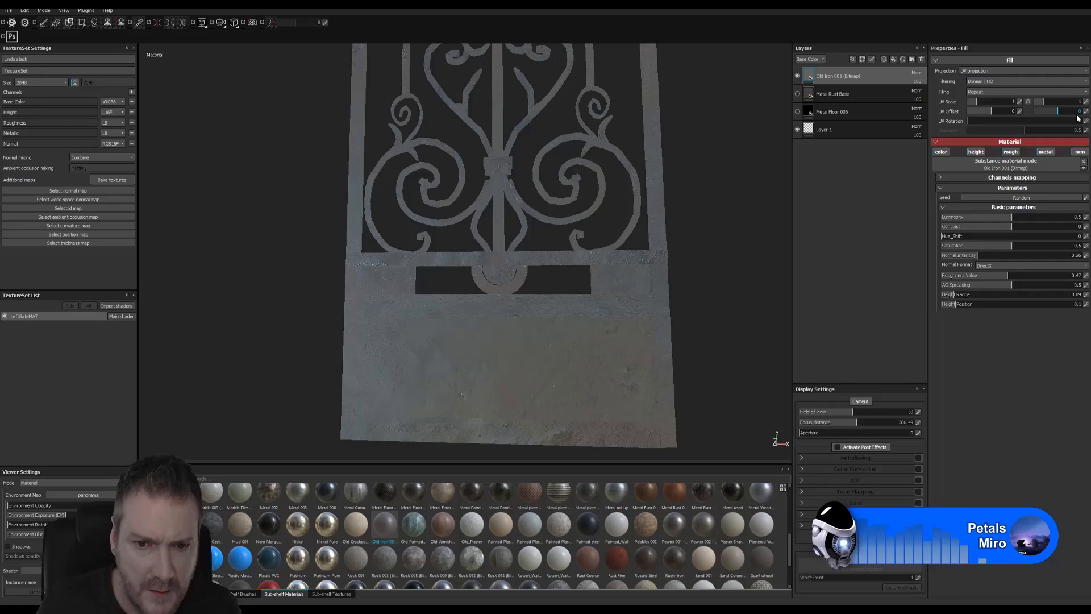
Examine the rescaled Old Iron 001 texture on the gate's upper frame, scrollwork and vertical bars
{"action": "left_click_drag", "start_coordinate": [585, 370], "coordinate": [673, 408], "text": "alt"}
{"action": "middle_click_drag", "start_coordinate": [649, 357], "coordinate": [568, 501]}
{"action": "scroll", "coordinate": [519, 304], "scroll_direction": "down", "scroll_amount": 4}
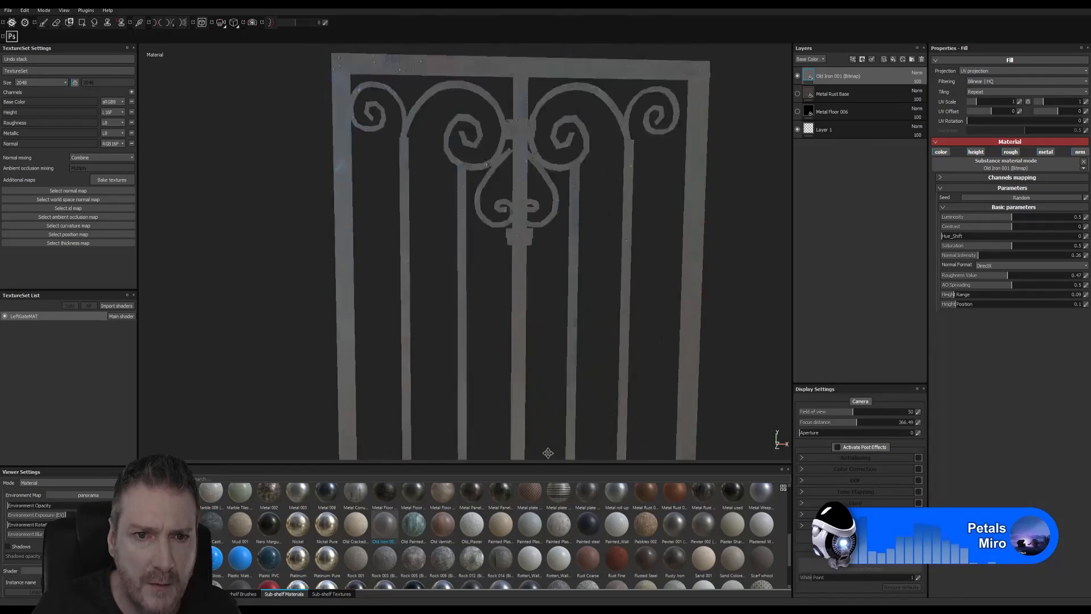
{"action": "scroll", "coordinate": [499, 288], "scroll_direction": "up", "scroll_amount": 6}
{"action": "scroll", "coordinate": [500, 288], "scroll_direction": "down", "scroll_amount": 4}
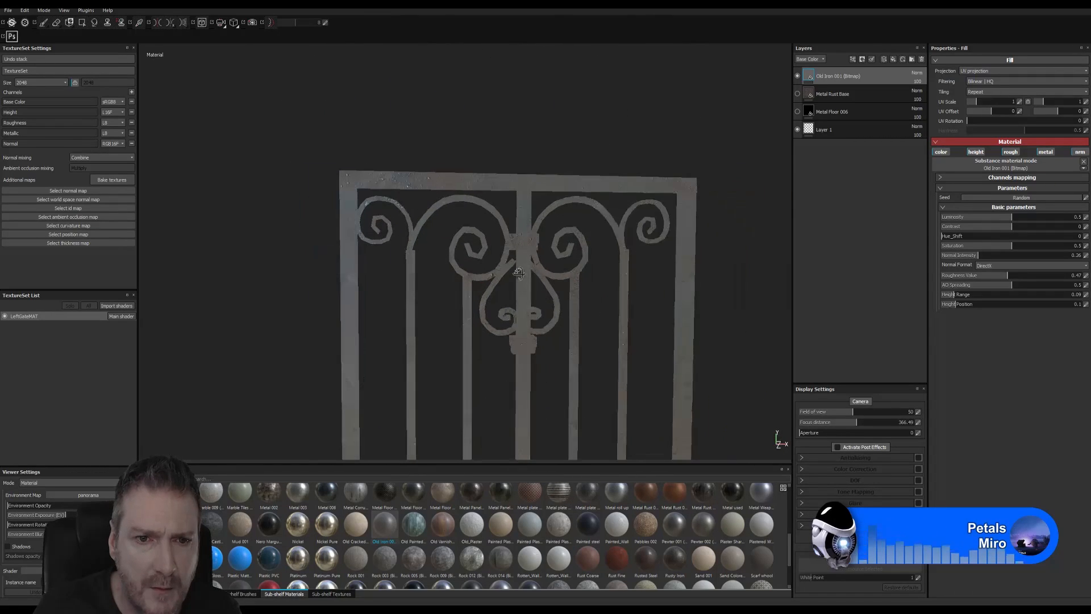
{"action": "scroll", "coordinate": [518, 250], "scroll_direction": "up", "scroll_amount": 4}
{"action": "left_click_drag", "start_coordinate": [571, 271], "coordinate": [462, 314], "text": "alt"}
{"action": "scroll", "coordinate": [462, 314], "scroll_direction": "down", "scroll_amount": 4}
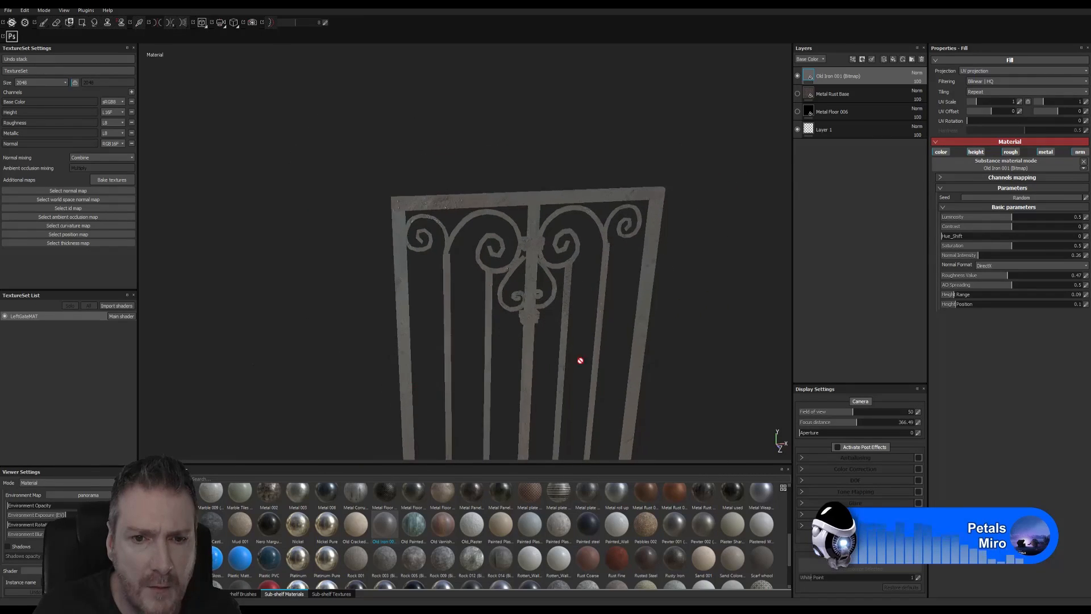
{"action": "scroll", "coordinate": [513, 318], "scroll_direction": "up", "scroll_amount": 6}
{"action": "scroll", "coordinate": [500, 307], "scroll_direction": "down", "scroll_amount": 4}
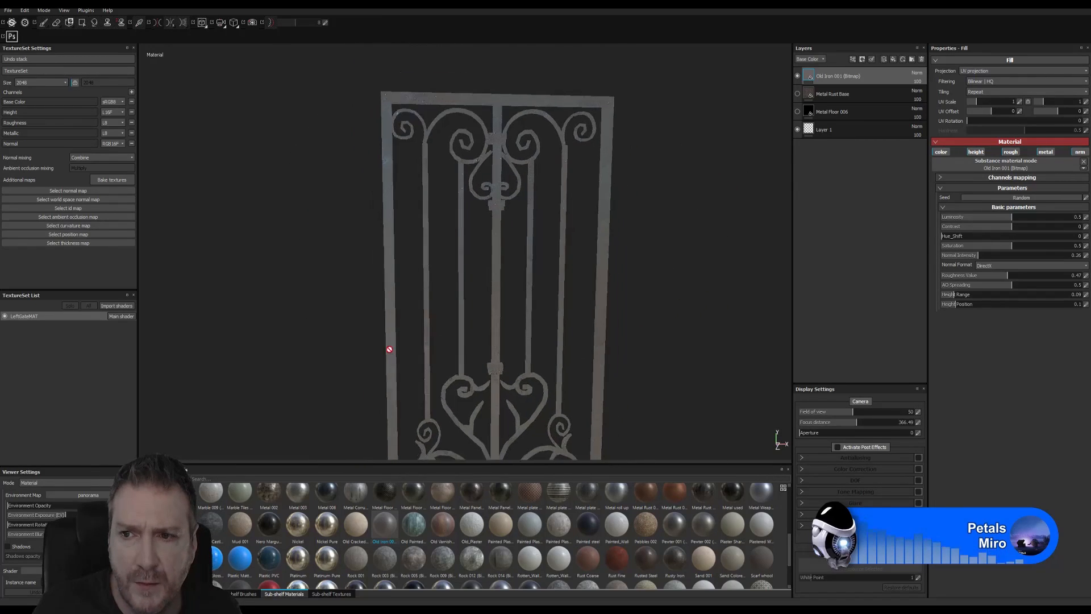
{"action": "scroll", "coordinate": [528, 301], "scroll_direction": "up", "scroll_amount": 3}
{"action": "middle_click_drag", "start_coordinate": [504, 304], "coordinate": [538, 307], "text": "alt"}
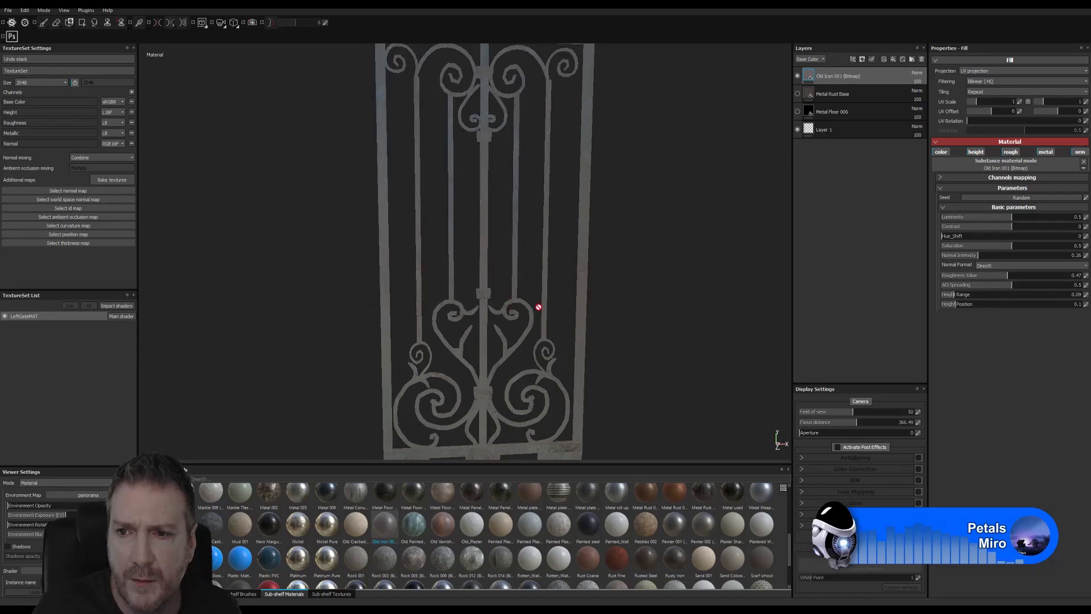
Check the Old Iron 001 layer's channel mapping and look over the gate's lower plate
{"action": "left_click", "coordinate": [942, 179]}
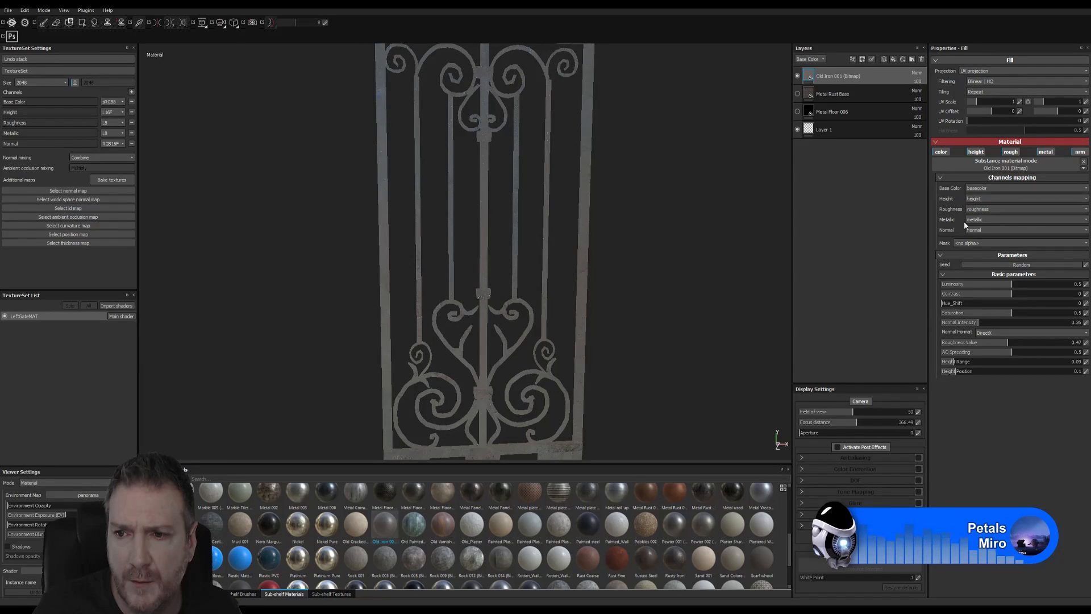
{"action": "left_click", "coordinate": [966, 177]}
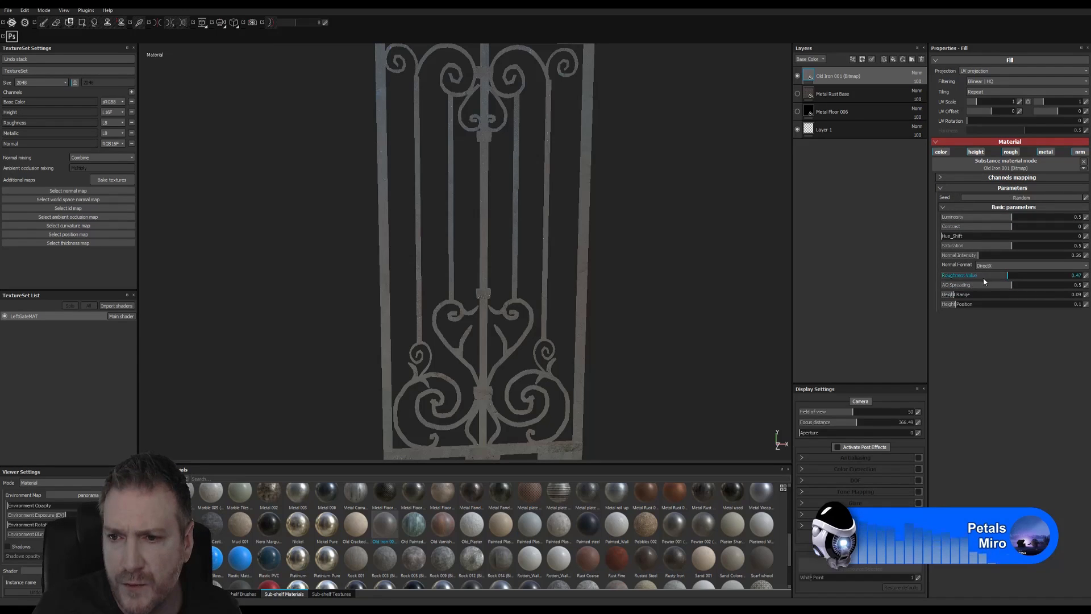
{"action": "middle_click_drag", "start_coordinate": [609, 397], "coordinate": [600, 275]}
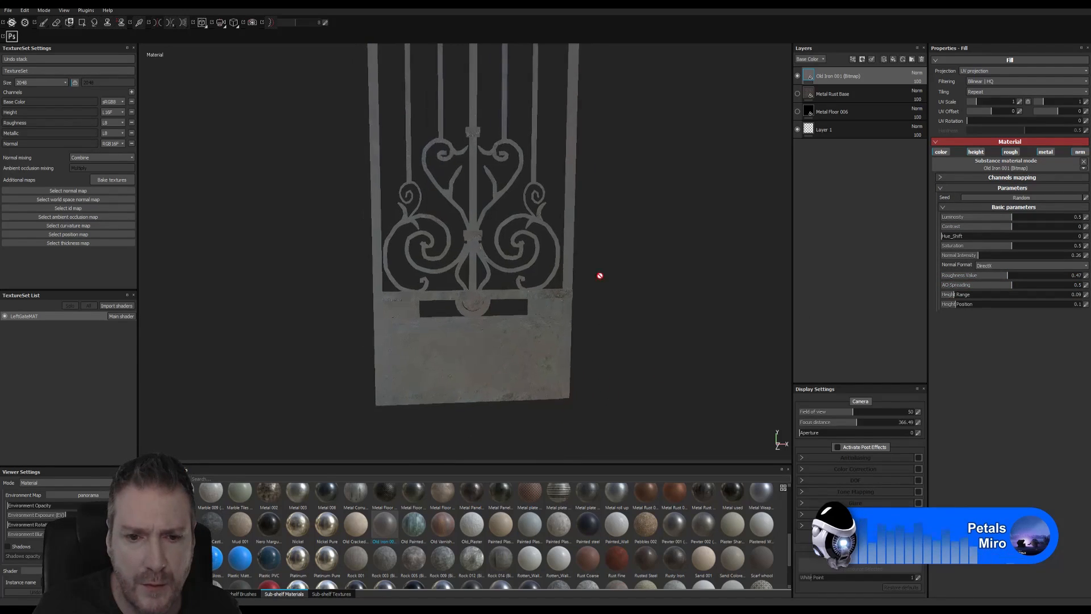
{"action": "left_click_drag", "start_coordinate": [600, 276], "coordinate": [571, 407], "text": "alt"}
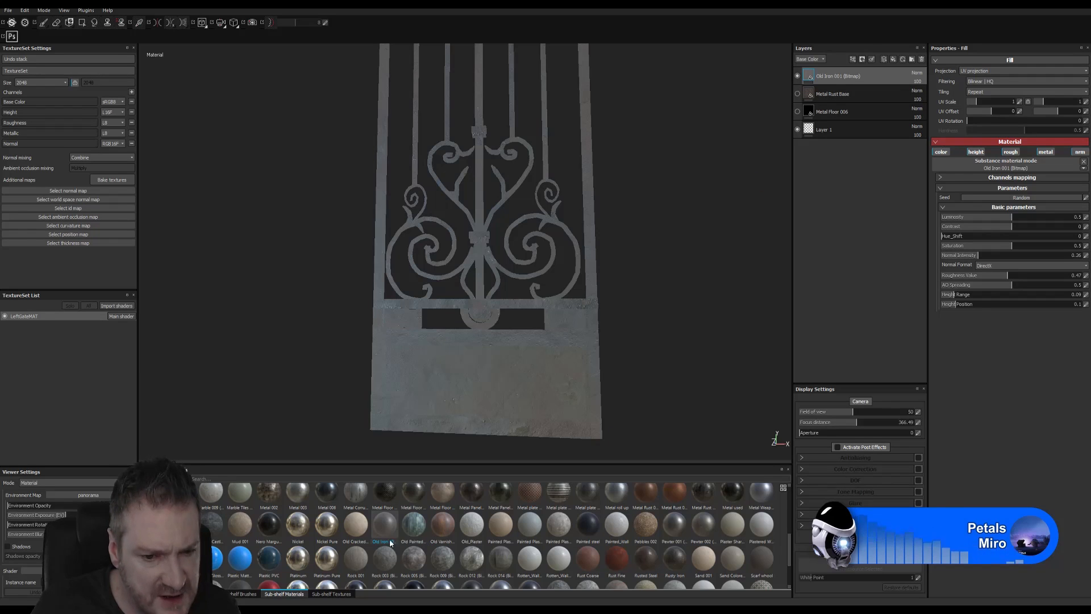
Add Old Painted Metal 002 (Bitmap) as a fill layer above Old Iron 001, hide Old Iron 001, and inspect the gate
{"action": "mouse_move", "coordinate": [413, 532]}
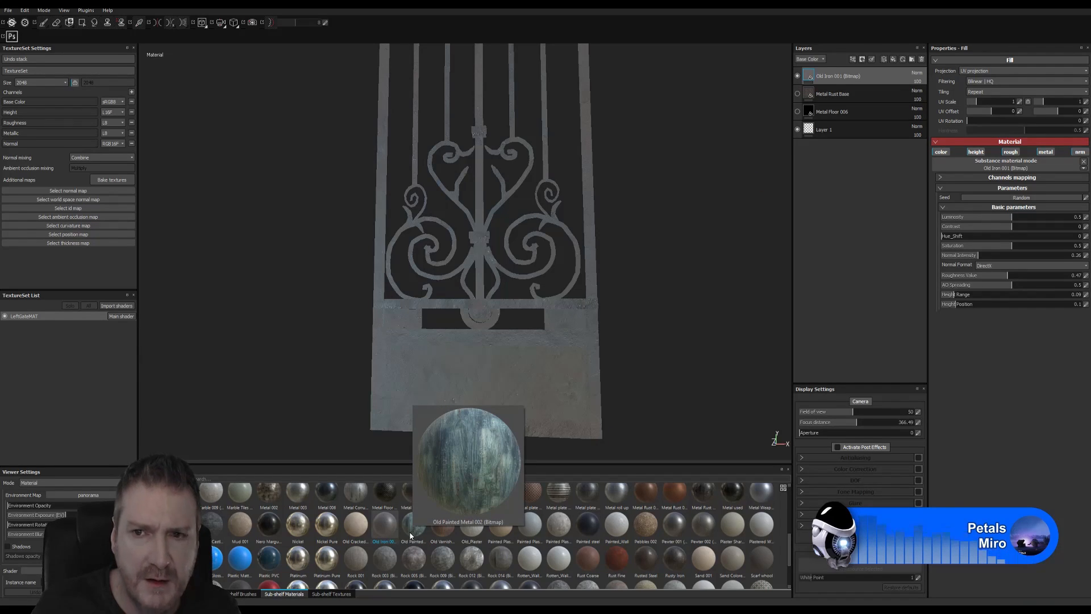
{"action": "mouse_move", "coordinate": [410, 535]}
{"action": "left_mouse_down"}
{"action": "mouse_move", "coordinate": [786, 178]}
{"action": "mouse_move", "coordinate": [836, 80]}
{"action": "left_mouse_up"}
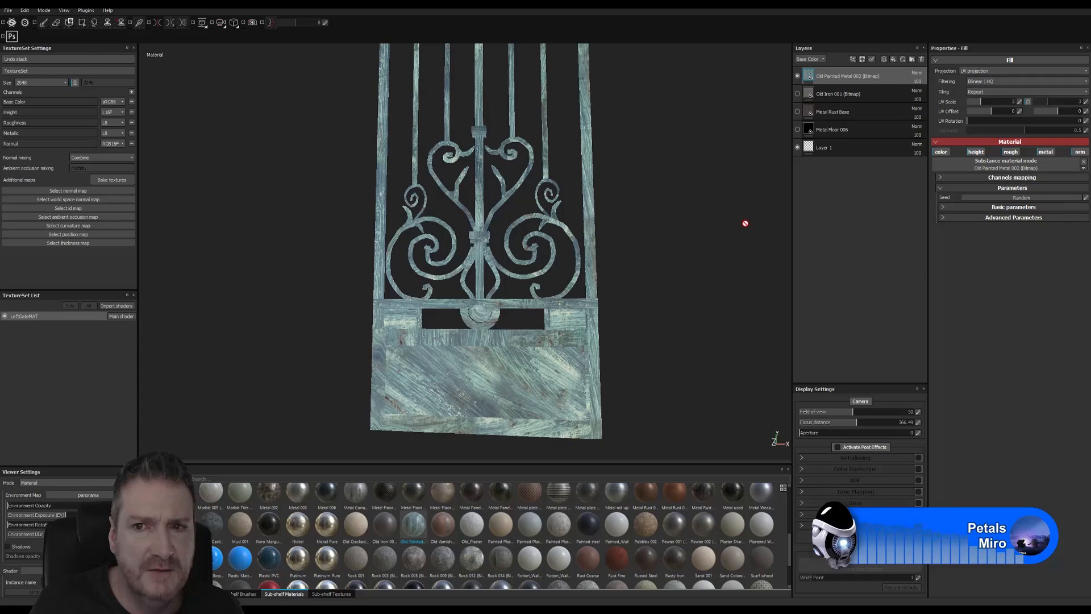
{"action": "scroll", "coordinate": [574, 341], "scroll_direction": "up", "scroll_amount": 5}
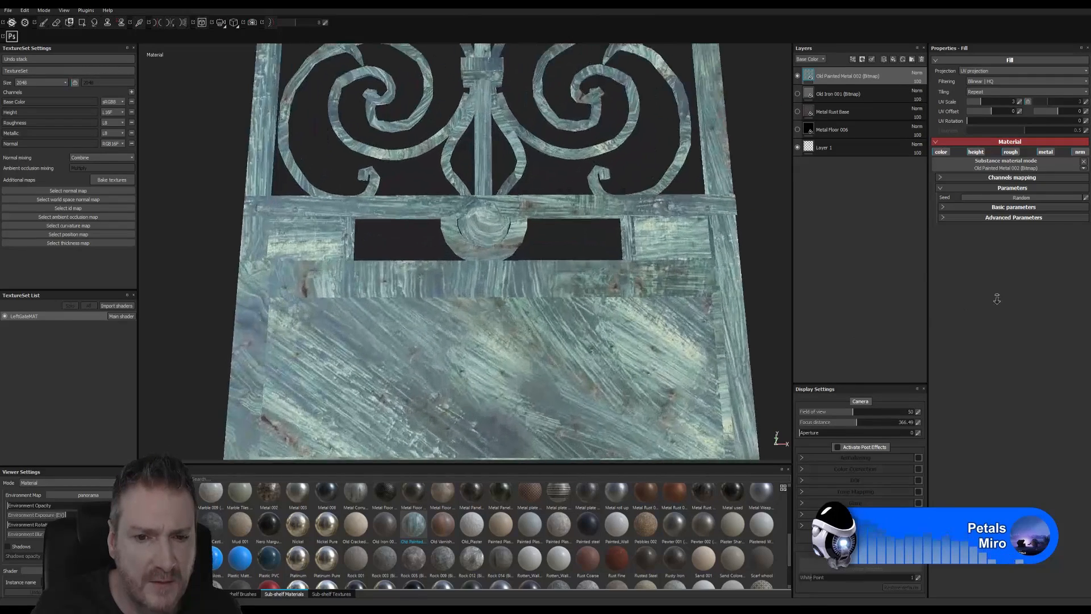
{"action": "scroll", "coordinate": [419, 377], "scroll_direction": "down", "scroll_amount": 8}
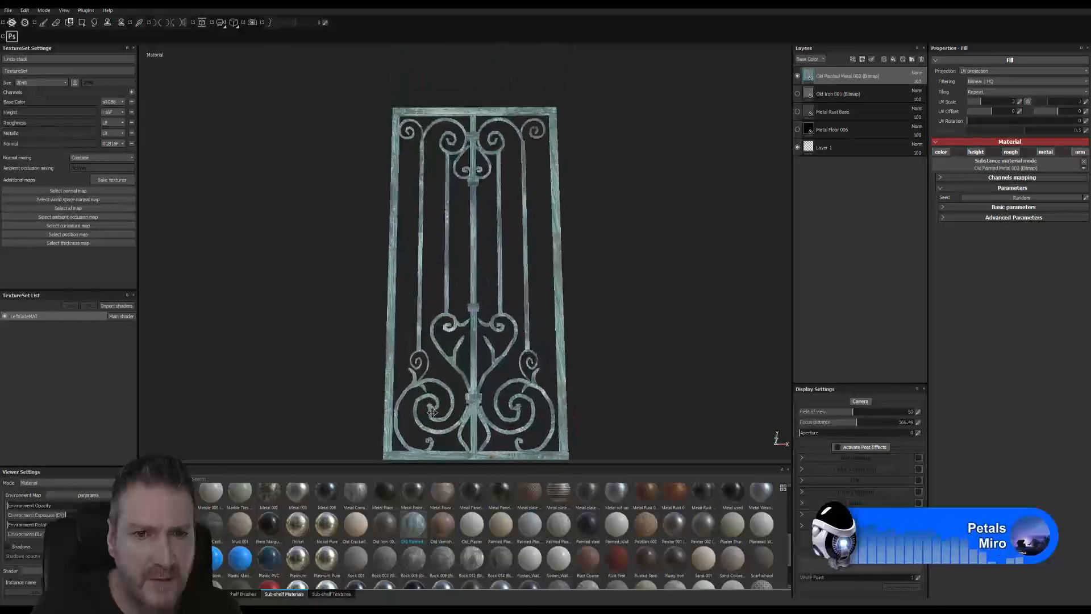
{"action": "left_click_drag", "start_coordinate": [451, 226], "coordinate": [489, 229], "text": "alt"}
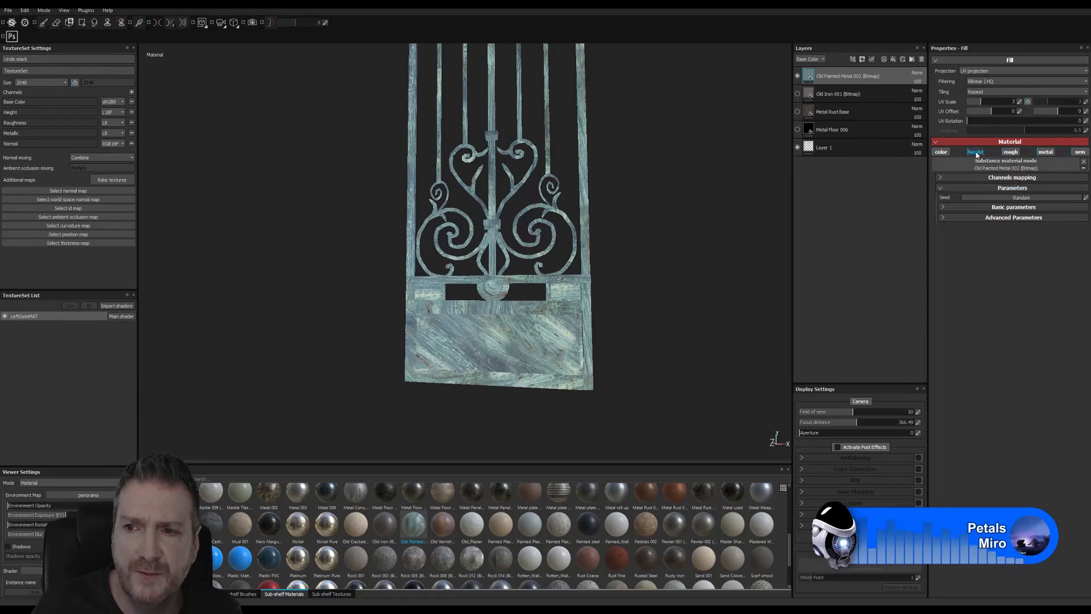
Set the Old Painted Metal 002 layer's horizontal UV Scale to 4
{"action": "left_click_drag", "start_coordinate": [1012, 104], "coordinate": [1015, 107]}
{"action": "double_click", "coordinate": [1017, 103]}
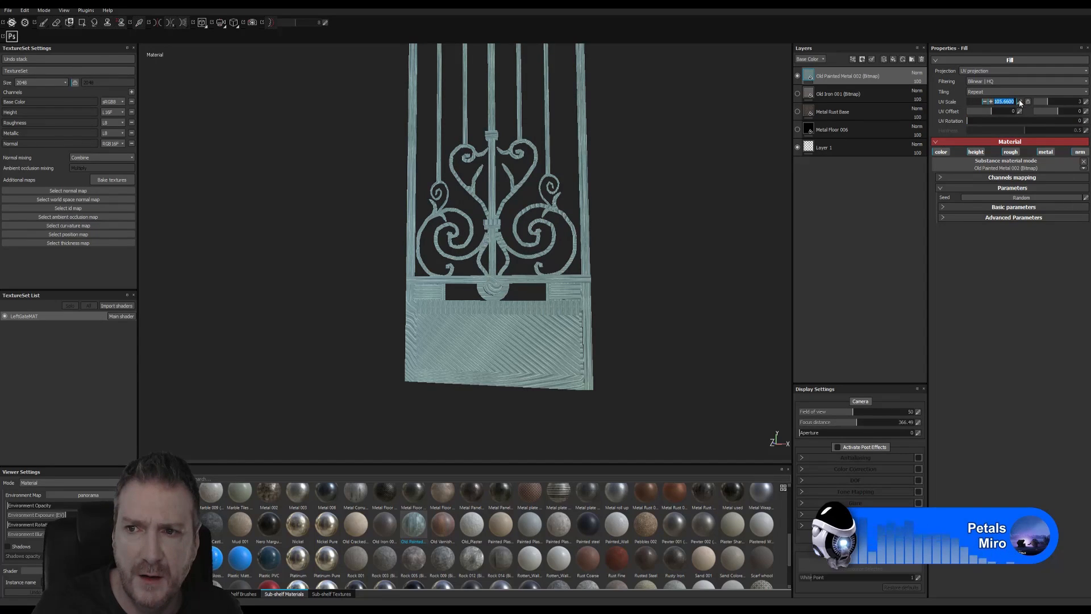
{"action": "key", "text": "Return"}
{"action": "double_click", "coordinate": [1020, 103]}
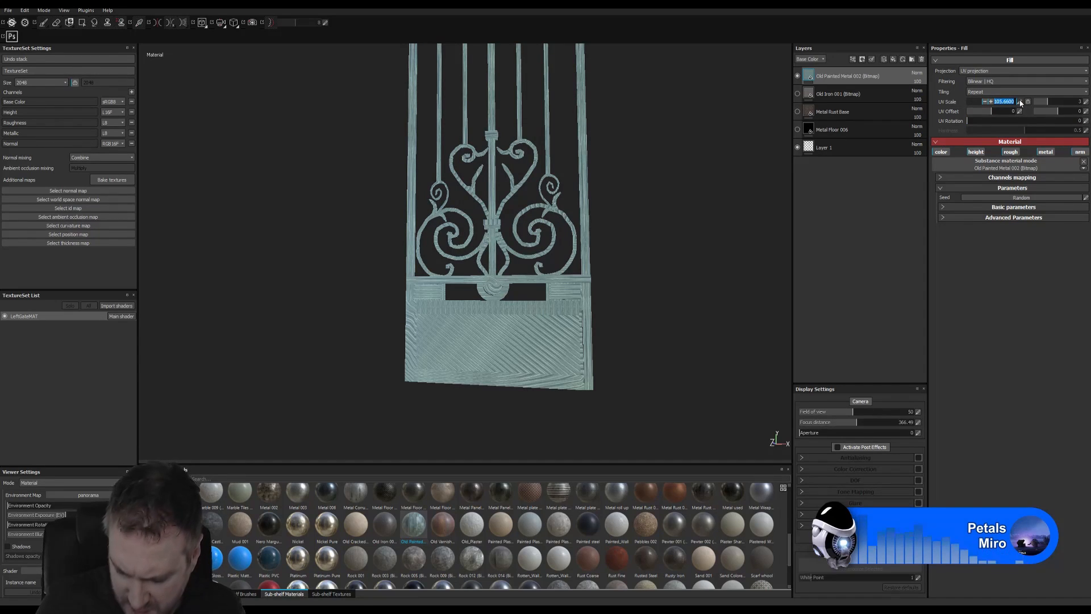
{"action": "type", "text": "4"}
{"action": "key", "text": "Return"}
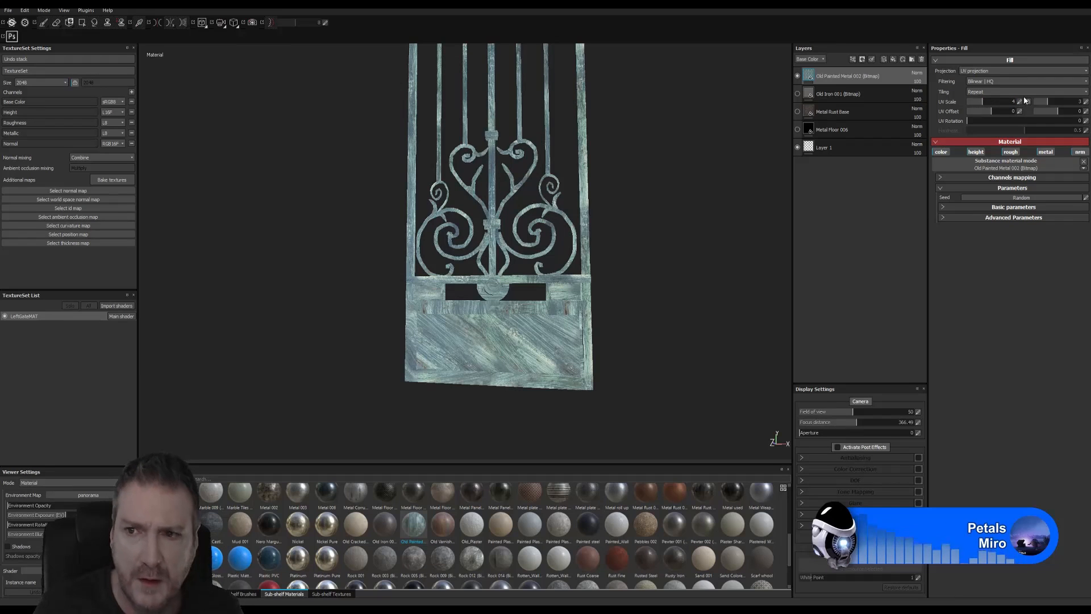
Set the Old Painted Metal 002 layer's vertical UV Scale to 10 and inspect the lower plate
{"action": "left_click", "coordinate": [1087, 102]}
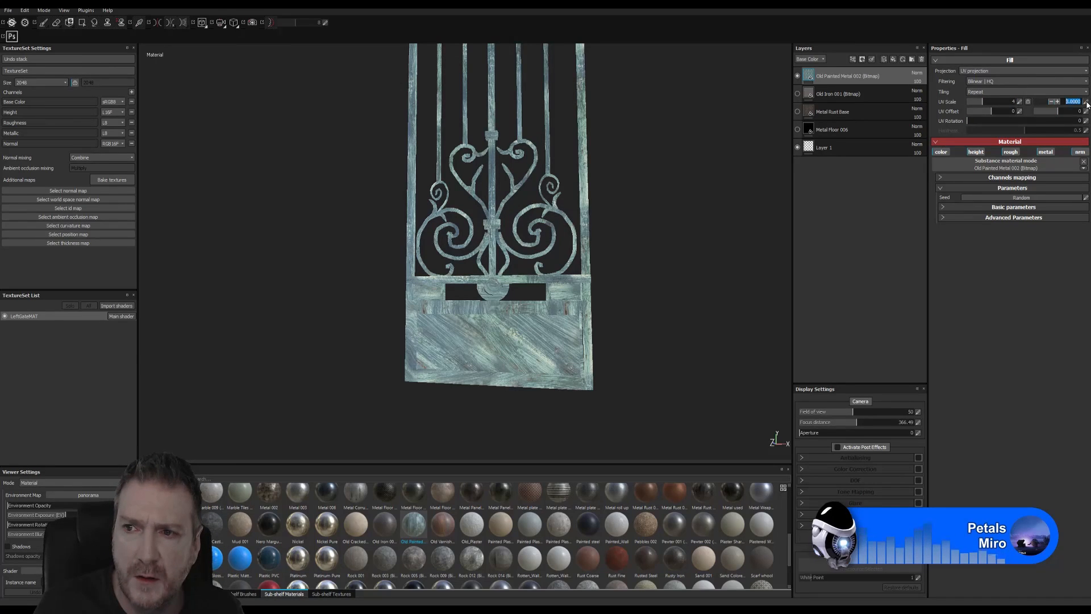
{"action": "type", "text": "10"}
{"action": "key", "text": "Return"}
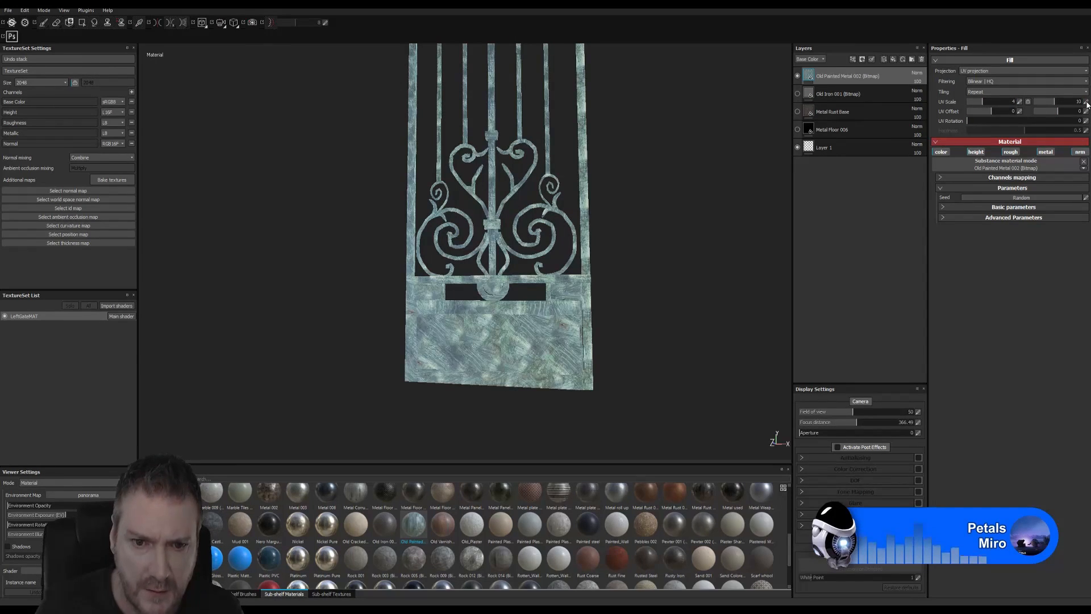
{"action": "scroll", "coordinate": [500, 341], "scroll_direction": "up", "scroll_amount": 5}
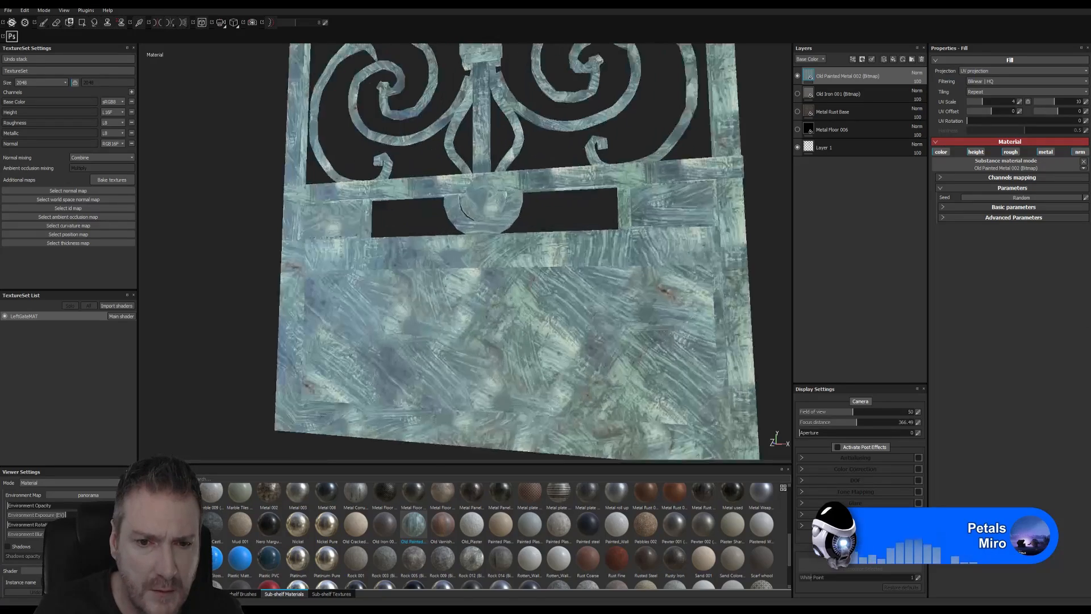
{"action": "left_click_drag", "start_coordinate": [560, 370], "coordinate": [576, 338], "text": "alt"}
{"action": "right_click_drag", "start_coordinate": [577, 338], "coordinate": [201, 405], "text": "alt"}
{"action": "mouse_move", "coordinate": [511, 255]}
{"action": "middle_mouse_down", "text": "alt"}
{"action": "mouse_move", "coordinate": [478, 346]}
{"action": "mouse_move", "coordinate": [470, 339]}
{"action": "mouse_move", "coordinate": [505, 292]}
{"action": "middle_mouse_up", "text": "alt"}
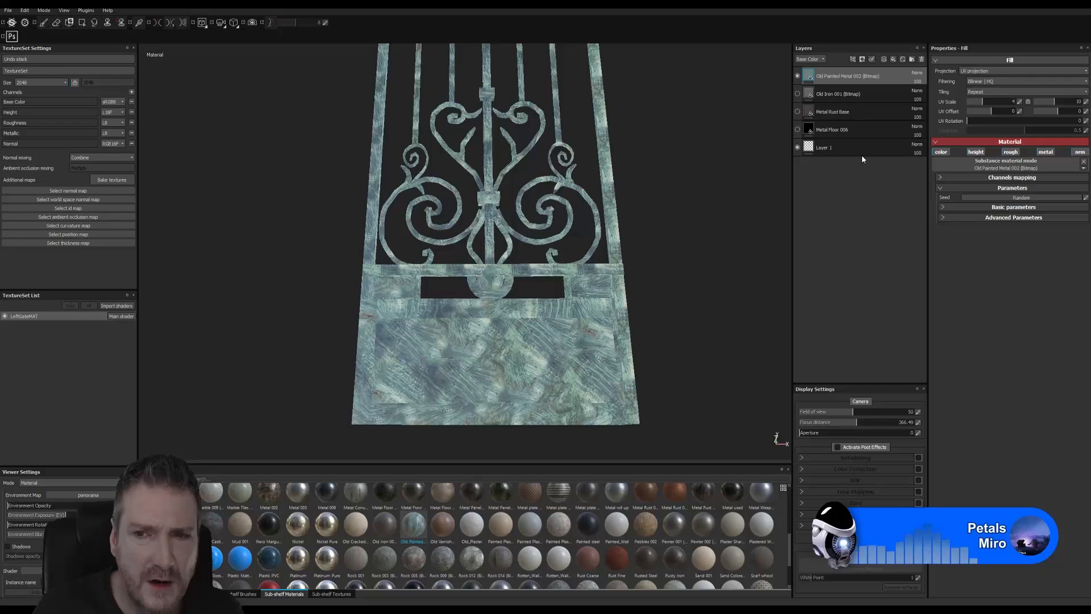
Hide and remove the Old Painted Metal 002 layer
{"action": "left_click", "coordinate": [798, 76]}
{"action": "right_click", "coordinate": [835, 73]}
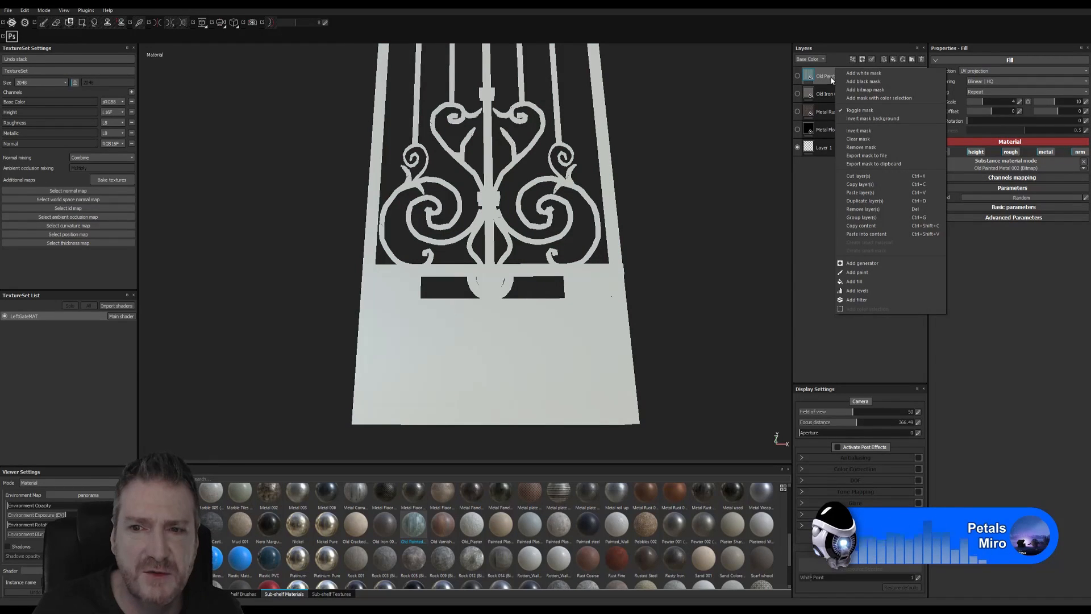
{"action": "left_click", "coordinate": [865, 209]}
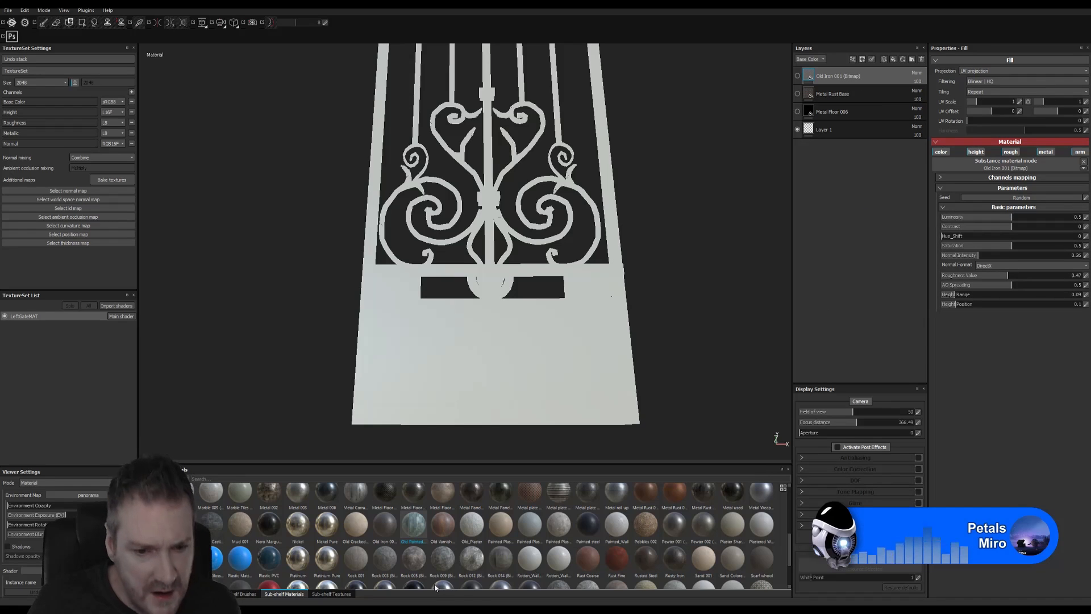
Browse the shelf for another worn metal and add Rusty Iron as a fill layer above Old Iron 001
{"action": "mouse_move", "coordinate": [446, 522]}
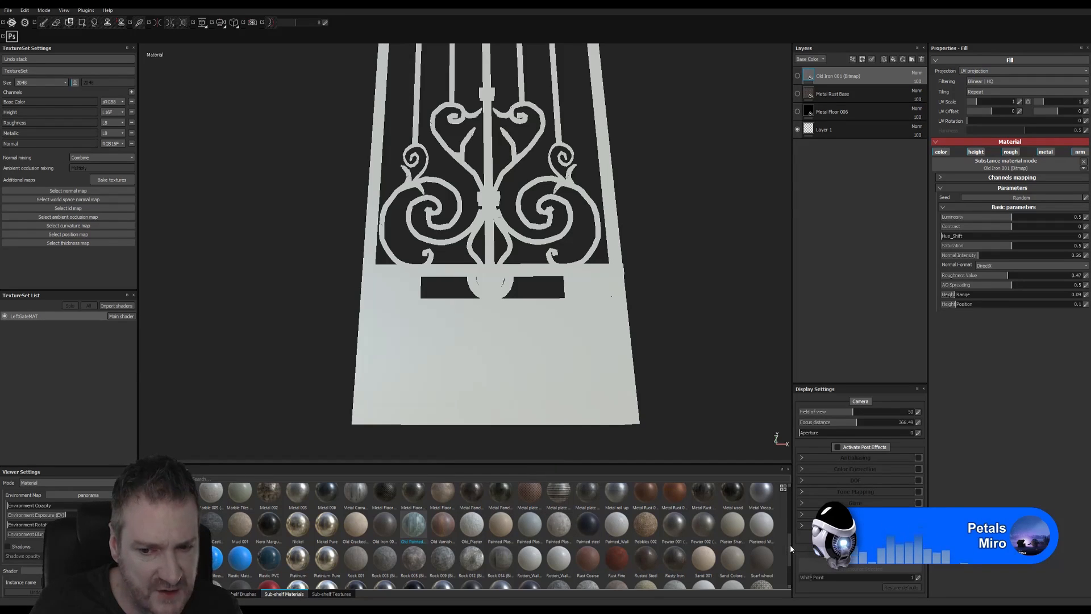
{"action": "scroll", "coordinate": [790, 544], "scroll_direction": "down", "scroll_amount": 1}
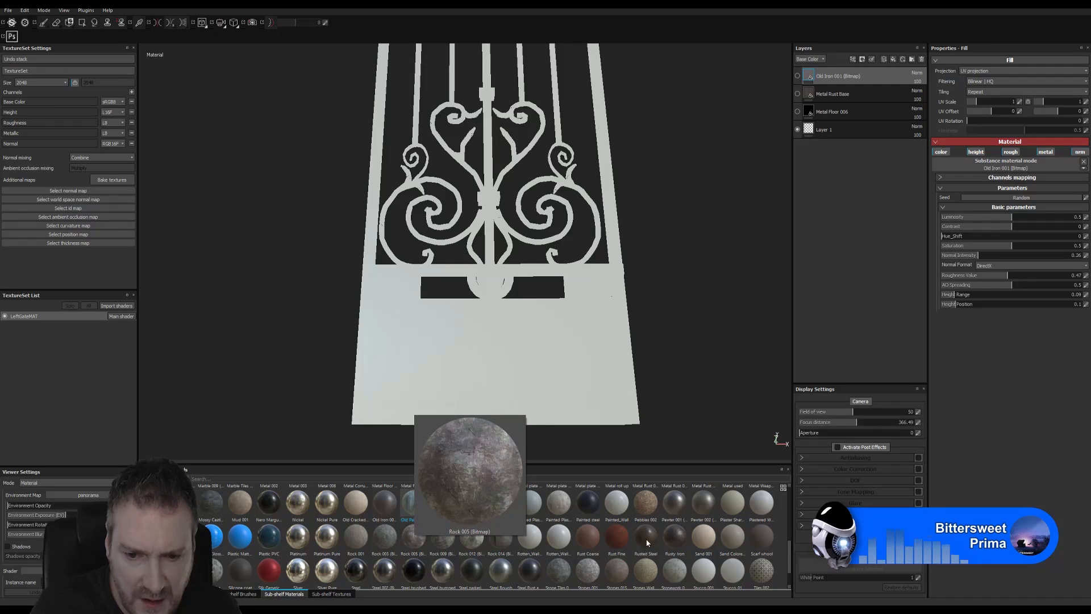
{"action": "mouse_move", "coordinate": [647, 543]}
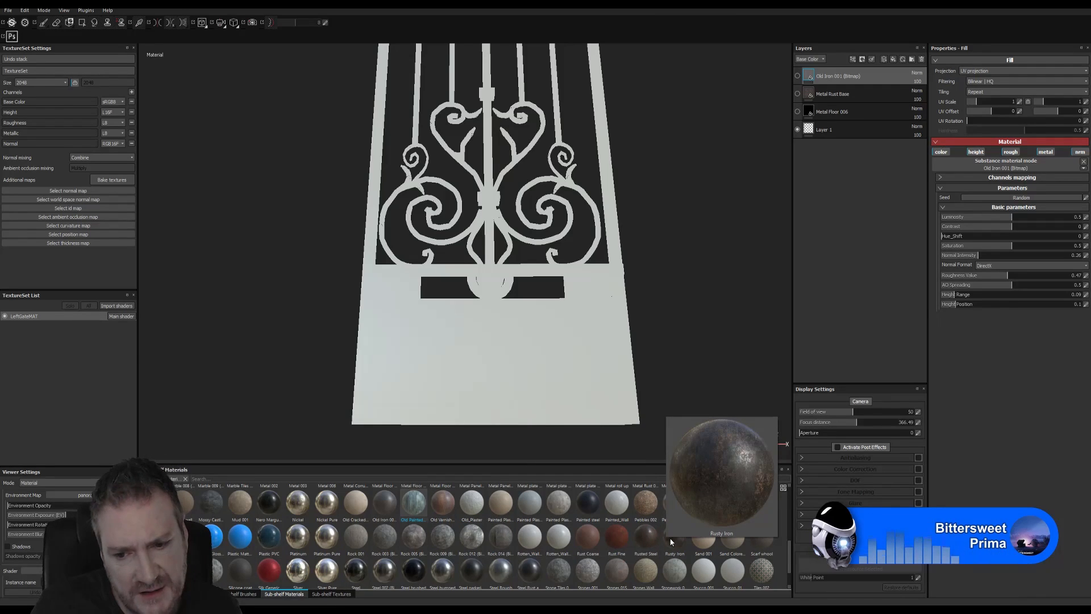
{"action": "left_click_drag", "start_coordinate": [672, 538], "coordinate": [843, 71]}
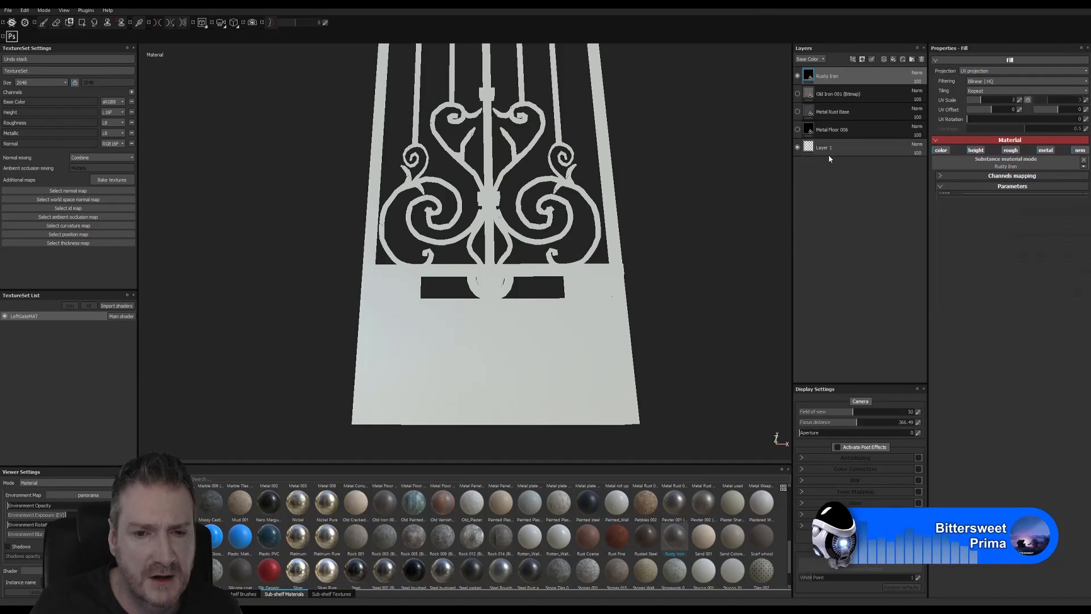
{"action": "left_click_drag", "start_coordinate": [632, 327], "coordinate": [608, 332], "text": "alt"}
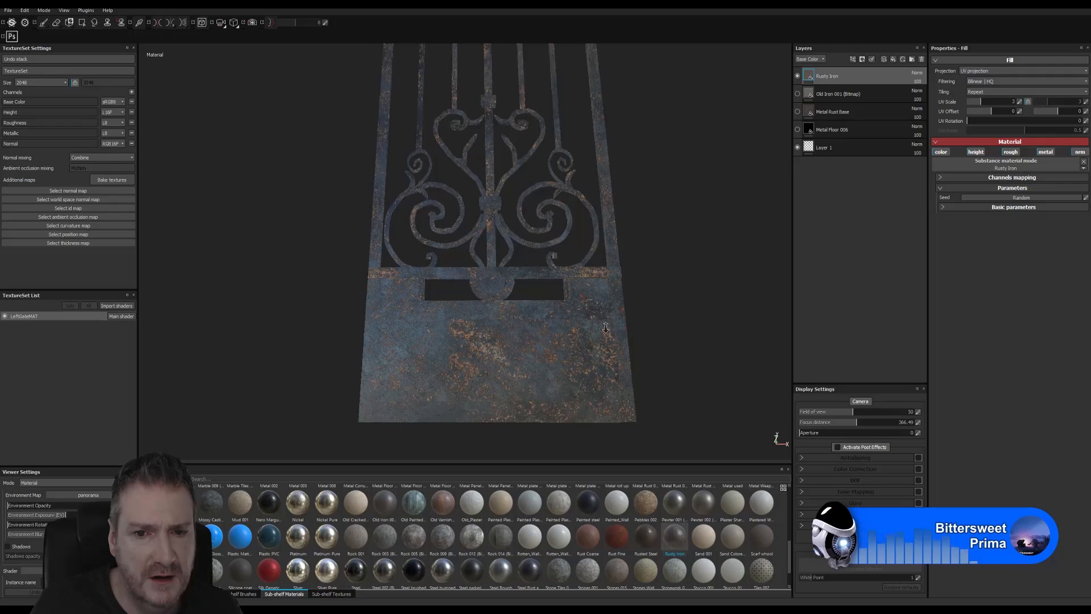
Raise the Rusty Iron layer's roughness to dull its shine, and inspect the gate's lower plate and scrollwork
{"action": "right_click_drag", "start_coordinate": [637, 324], "coordinate": [714, 312], "text": "alt"}
{"action": "left_click_drag", "start_coordinate": [537, 335], "coordinate": [400, 323], "text": "alt"}
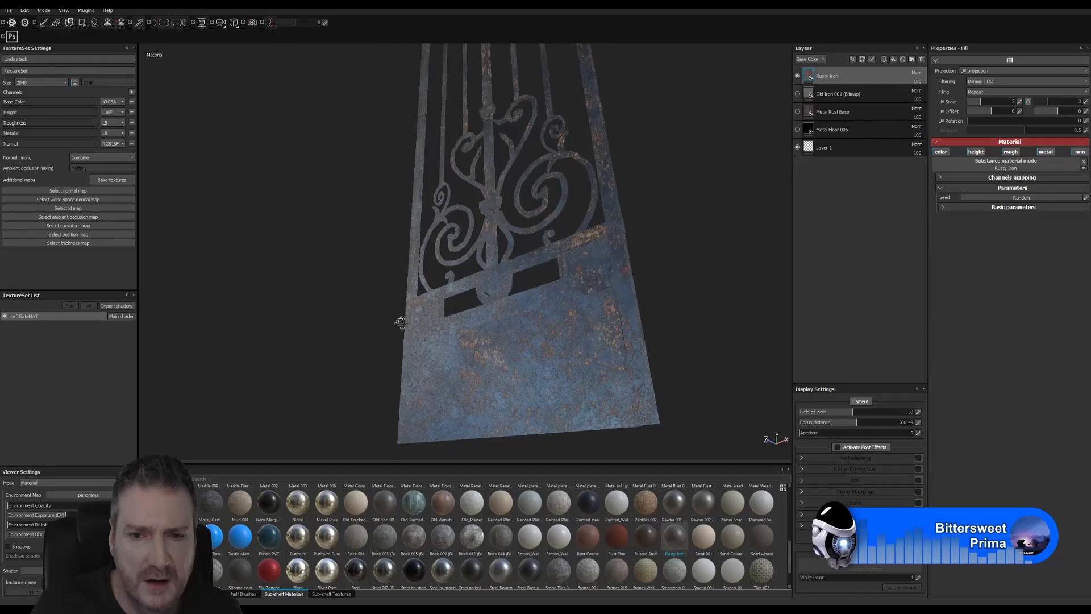
{"action": "left_click", "coordinate": [943, 208]}
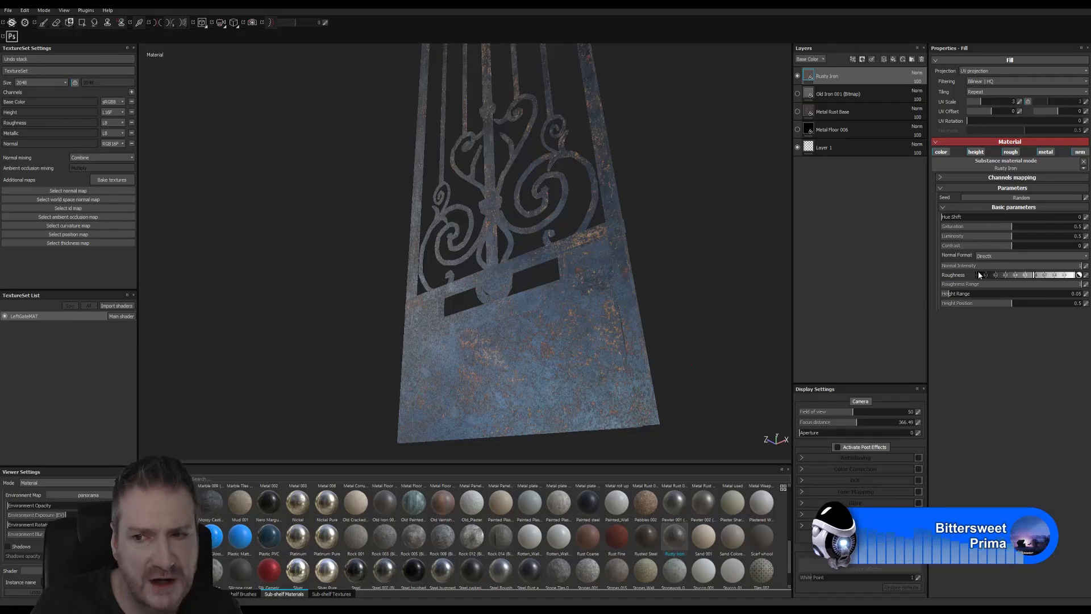
{"action": "left_click", "coordinate": [1050, 276]}
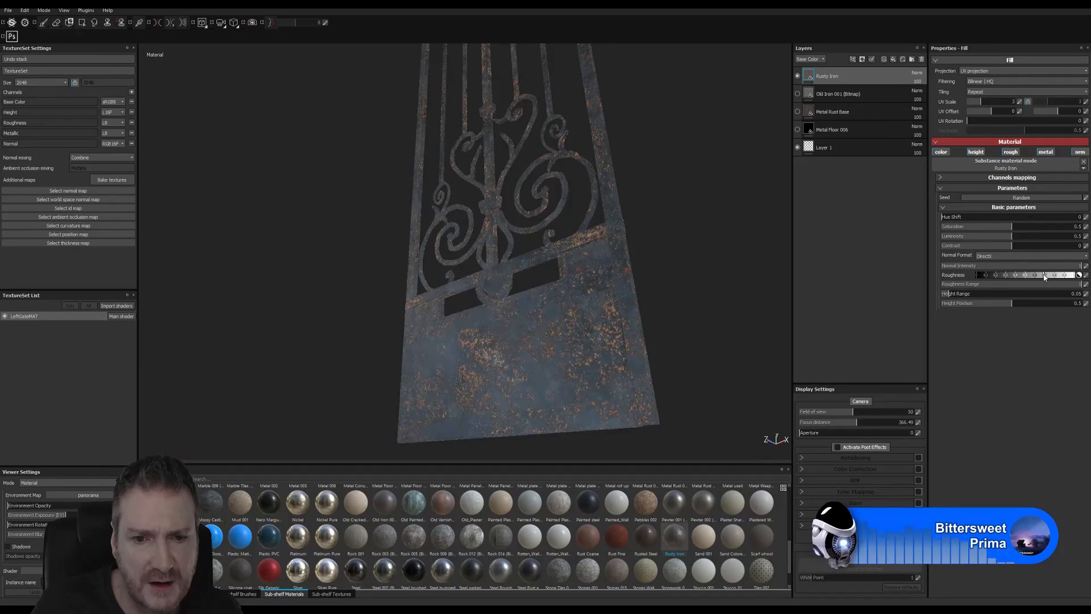
{"action": "left_click_drag", "start_coordinate": [641, 332], "coordinate": [606, 318], "text": "alt"}
{"action": "middle_click_drag", "start_coordinate": [606, 319], "coordinate": [622, 122], "text": "alt"}
{"action": "left_click_drag", "start_coordinate": [622, 122], "coordinate": [631, 241], "text": "alt"}
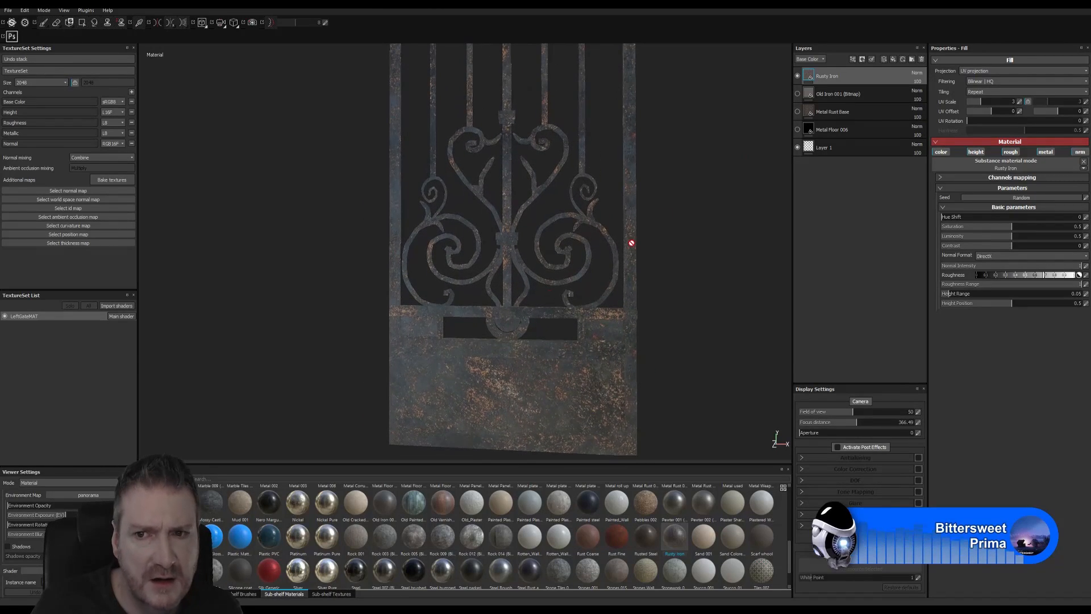
Compare the Old Iron 001 and Metal Rust Base layers individually against Rusty Iron, and look through the remaining shelf materials
{"action": "left_click", "coordinate": [798, 76]}
{"action": "left_click", "coordinate": [798, 94]}
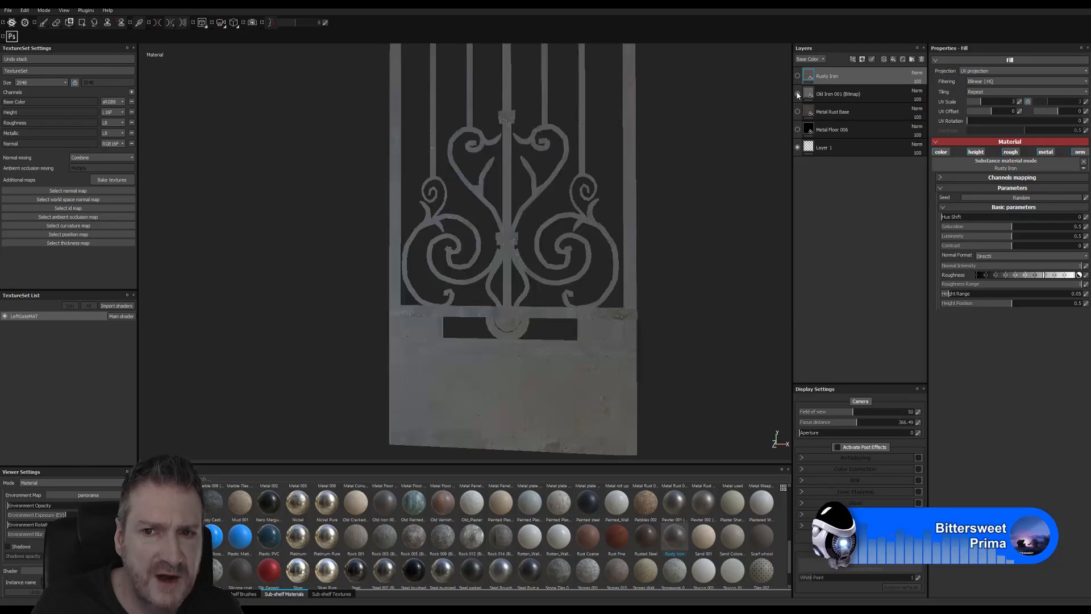
{"action": "left_click", "coordinate": [797, 94]}
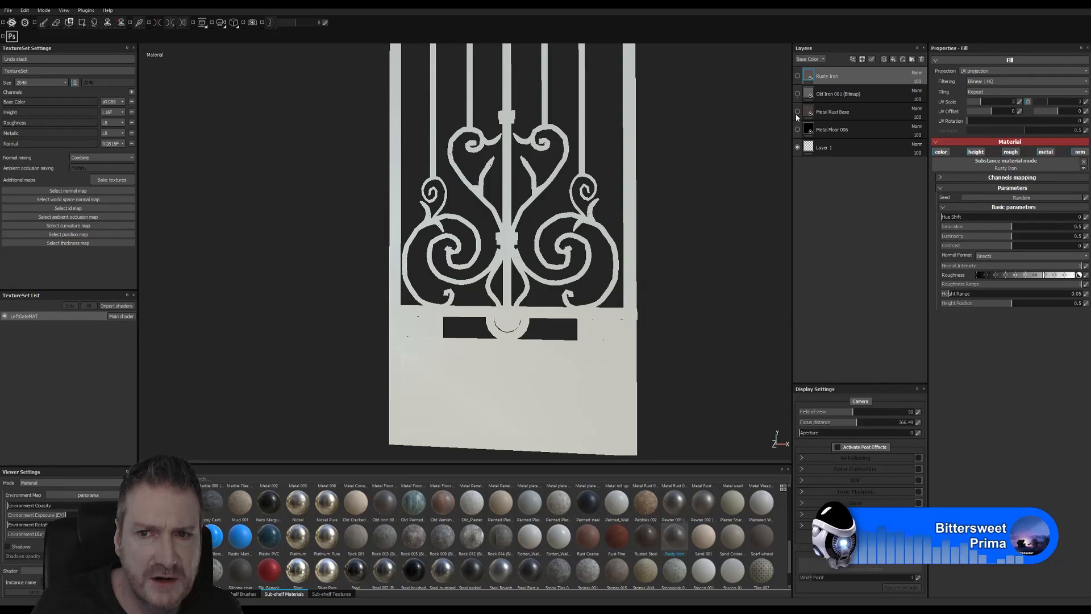
{"action": "left_click", "coordinate": [797, 112]}
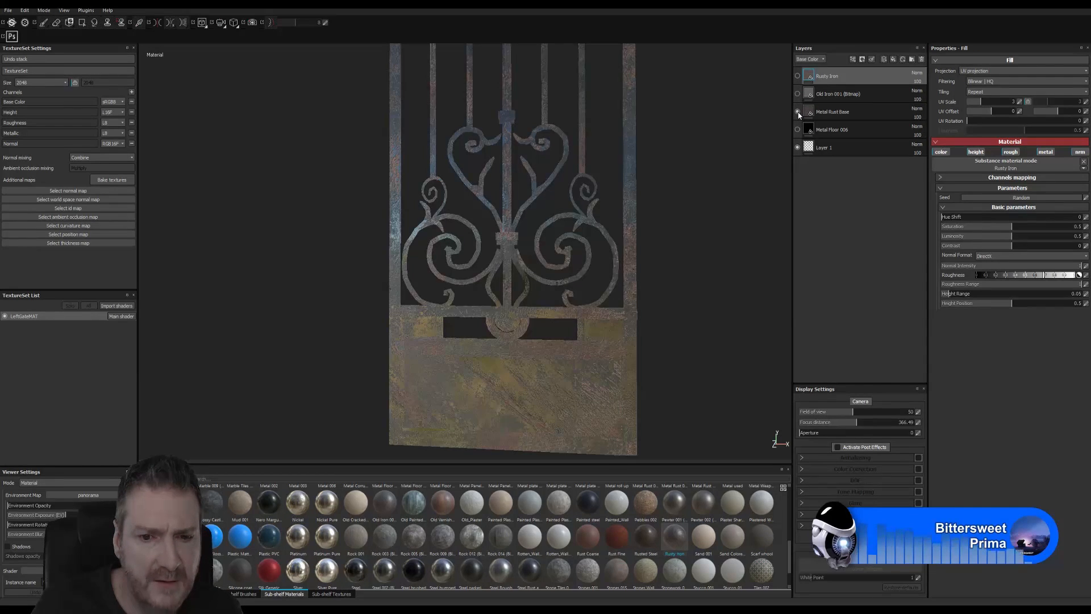
{"action": "left_click", "coordinate": [797, 112]}
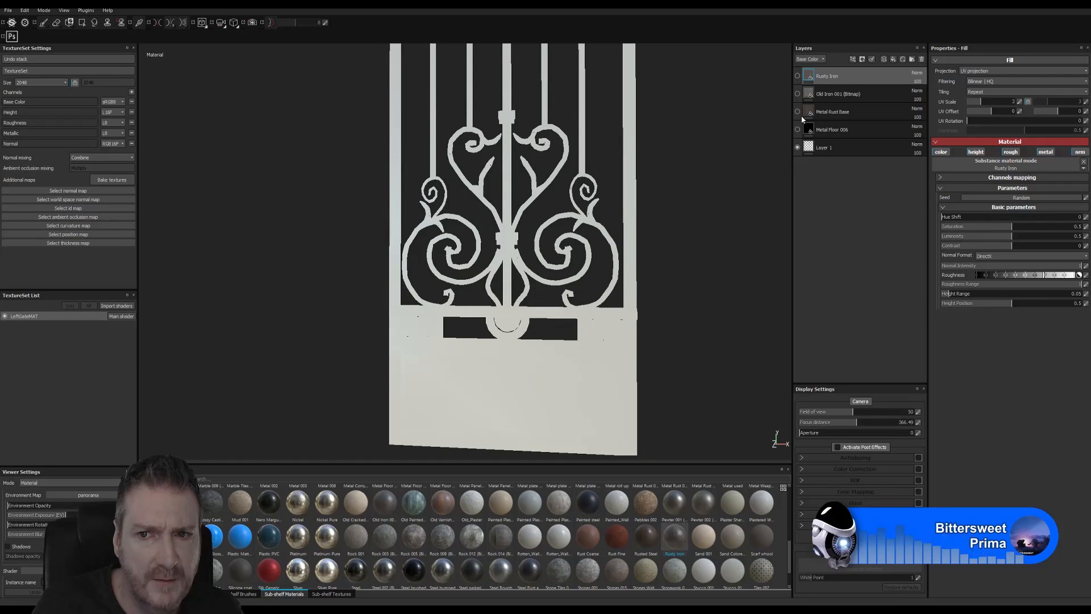
{"action": "left_click", "coordinate": [798, 77]}
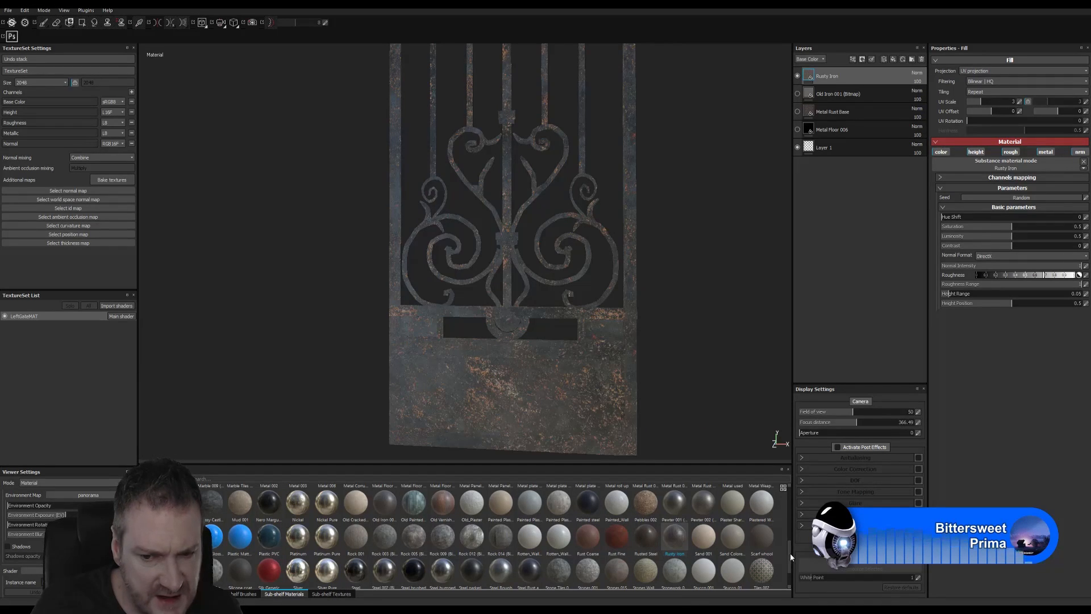
{"action": "left_click_drag", "start_coordinate": [790, 552], "coordinate": [786, 569]}
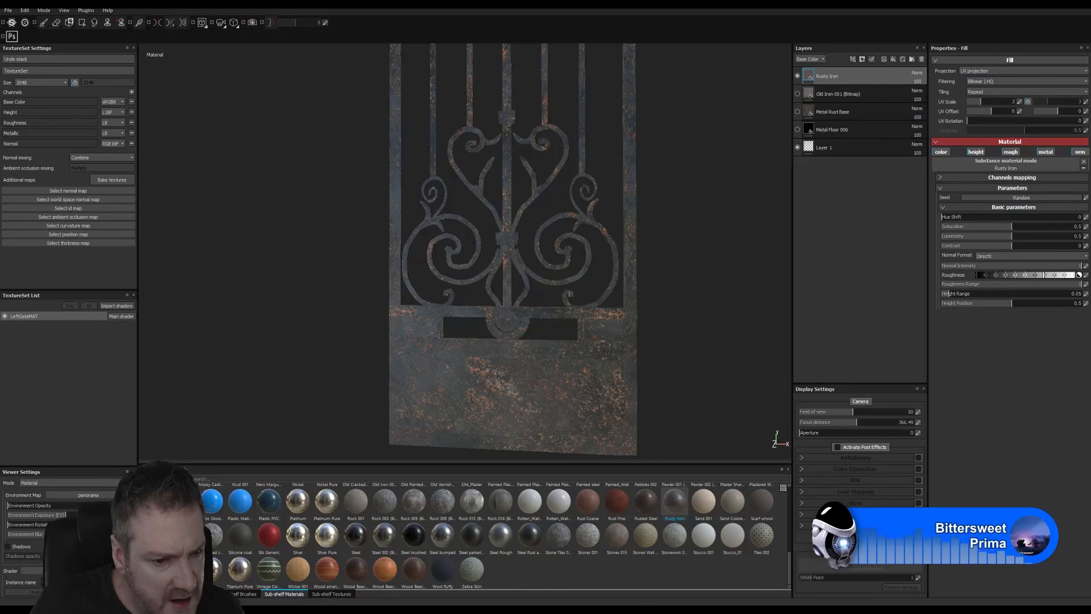
{"action": "mouse_move", "coordinate": [214, 539]}
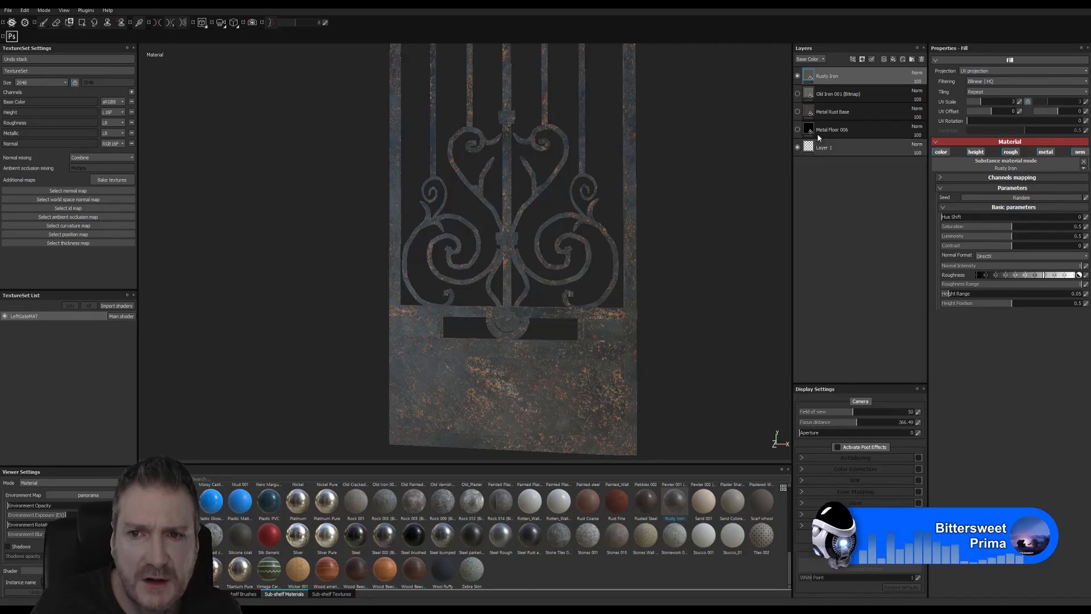
Show Old Iron 001 in place of Rusty Iron and inspect its surface on the gate's lower plate
{"action": "left_click", "coordinate": [797, 76]}
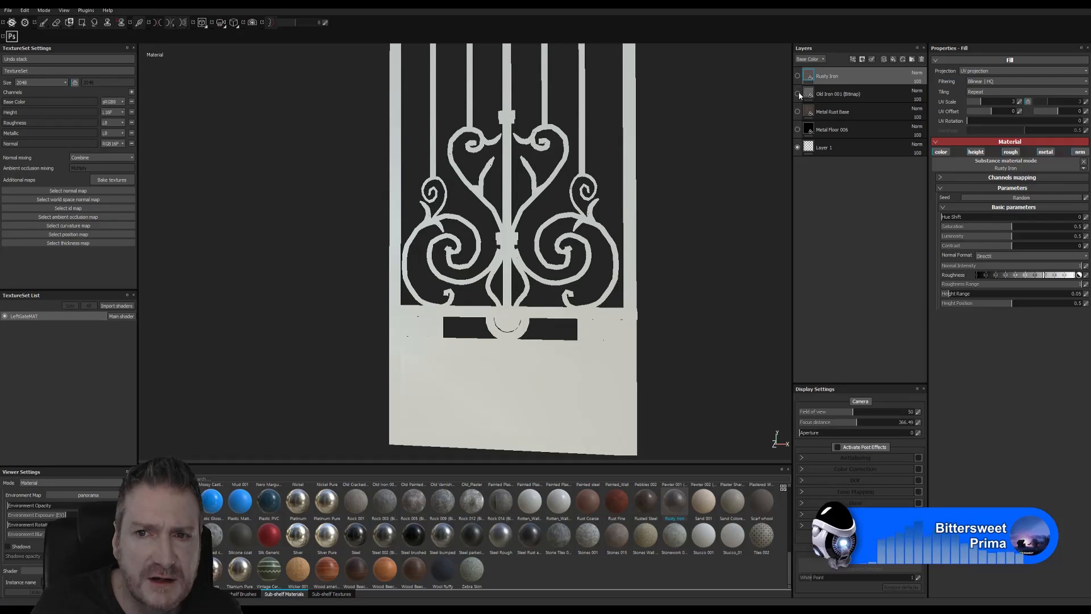
{"action": "left_click", "coordinate": [798, 94]}
{"action": "left_click_drag", "start_coordinate": [577, 329], "coordinate": [426, 387], "text": "alt"}
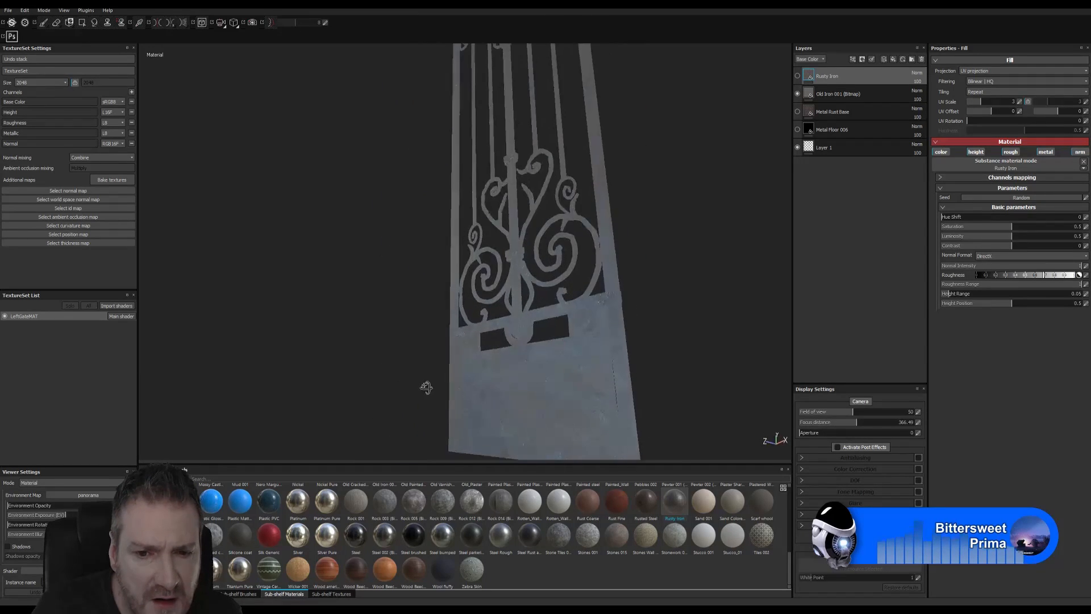
{"action": "right_click_drag", "start_coordinate": [485, 382], "coordinate": [732, 353], "text": "alt"}
{"action": "left_click_drag", "start_coordinate": [731, 354], "coordinate": [704, 352], "text": "alt"}
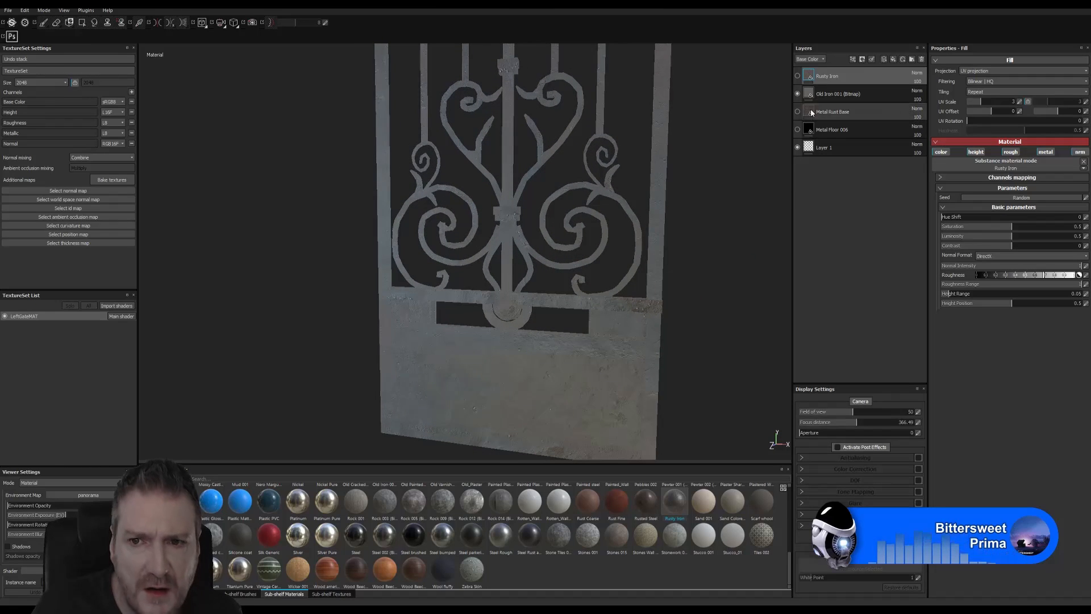
Show Metal Rust Base in place of Old Iron 001 and raise its roughness to reduce the glossy reflections
{"action": "left_click", "coordinate": [798, 94]}
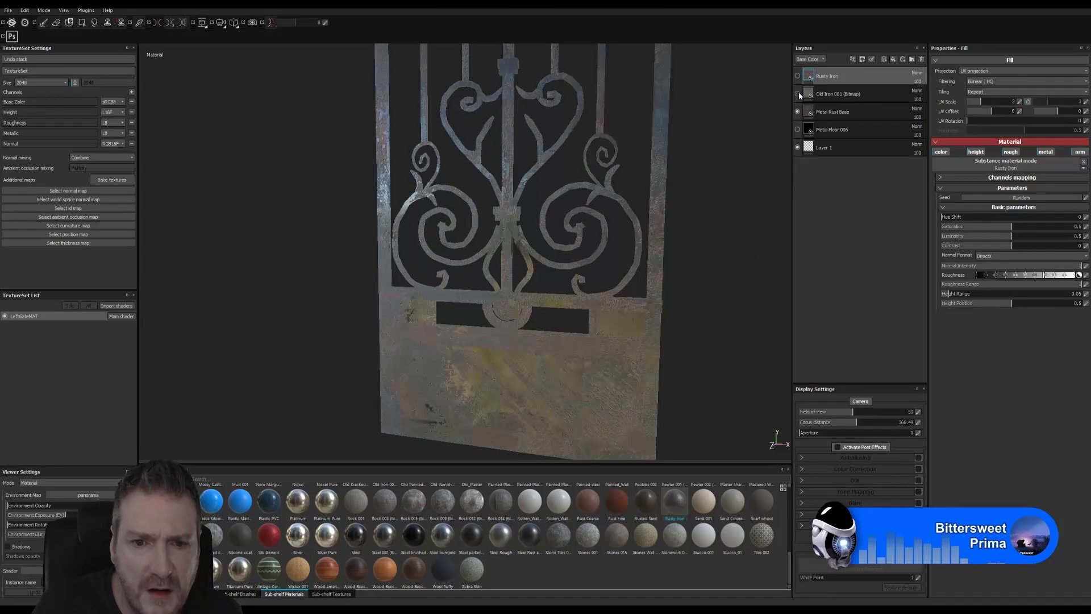
{"action": "left_click_drag", "start_coordinate": [629, 335], "coordinate": [550, 294], "text": "alt"}
{"action": "left_click", "coordinate": [836, 112]}
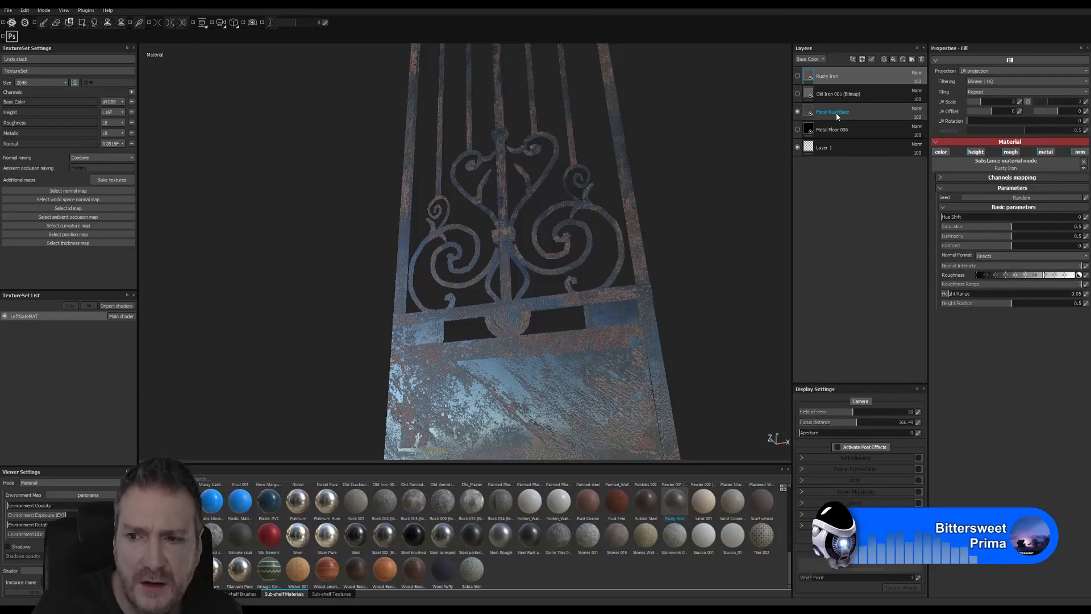
{"action": "left_click", "coordinate": [943, 207]}
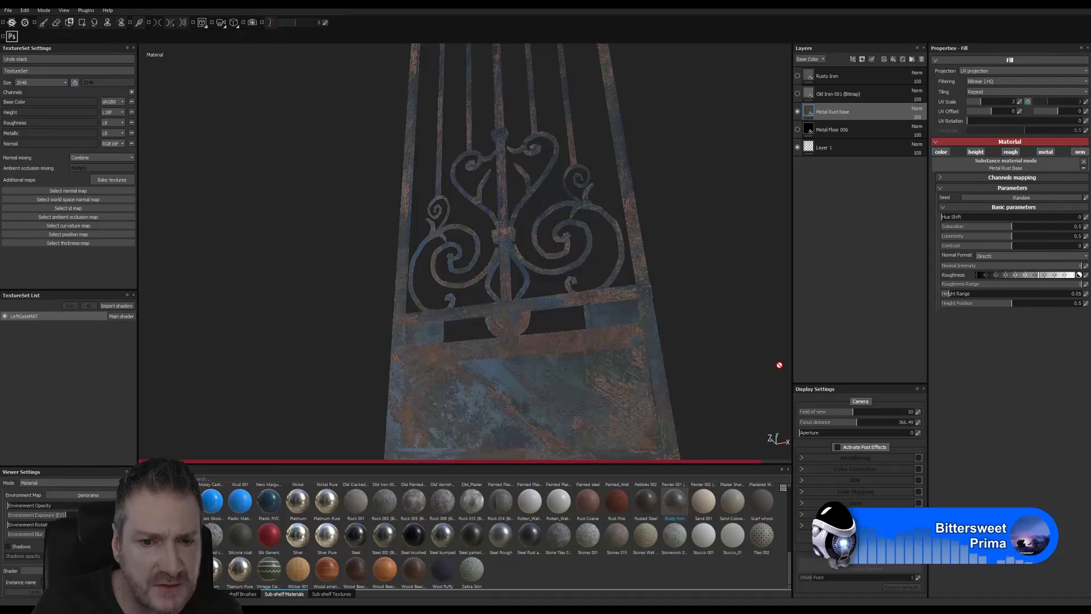
{"action": "left_click_drag", "start_coordinate": [636, 369], "coordinate": [674, 409], "text": "alt"}
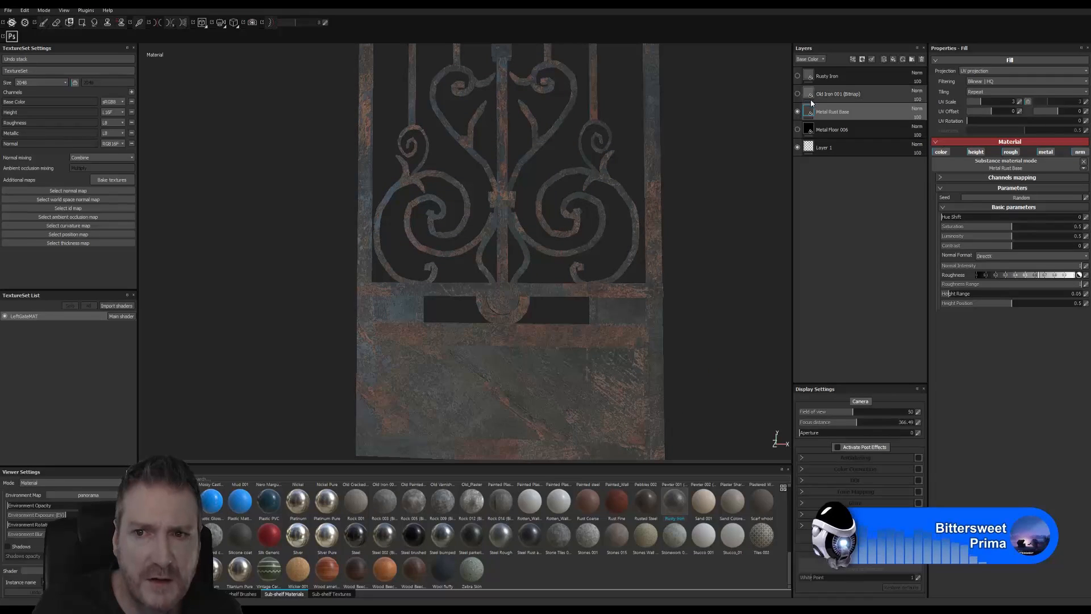
Preview the Old Iron 001 layer over Metal Rust Base and remove it from the layer stack
{"action": "left_click", "coordinate": [824, 94]}
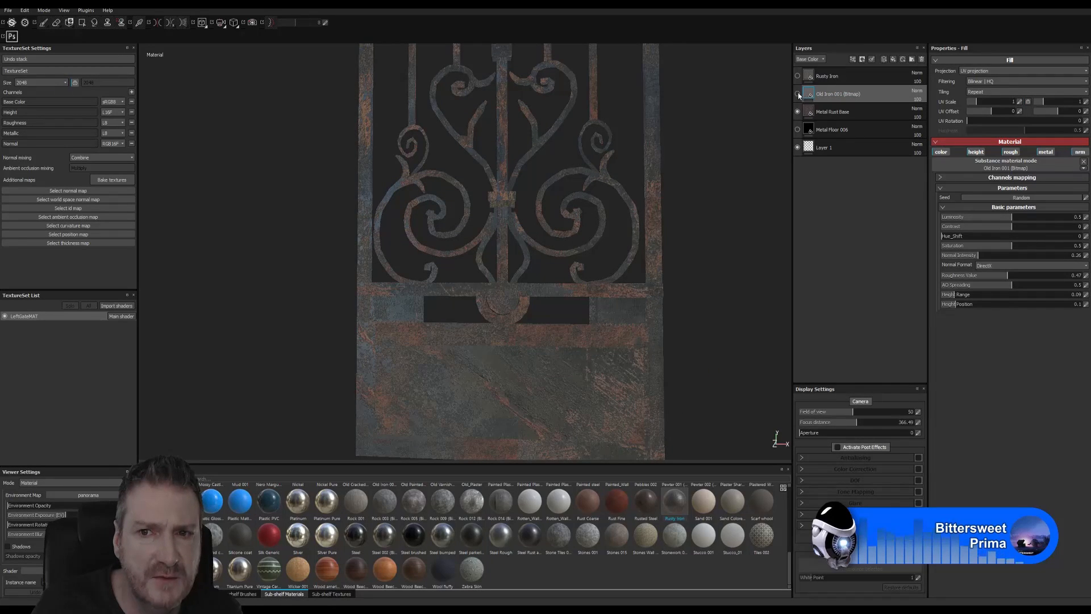
{"action": "left_click", "coordinate": [797, 94]}
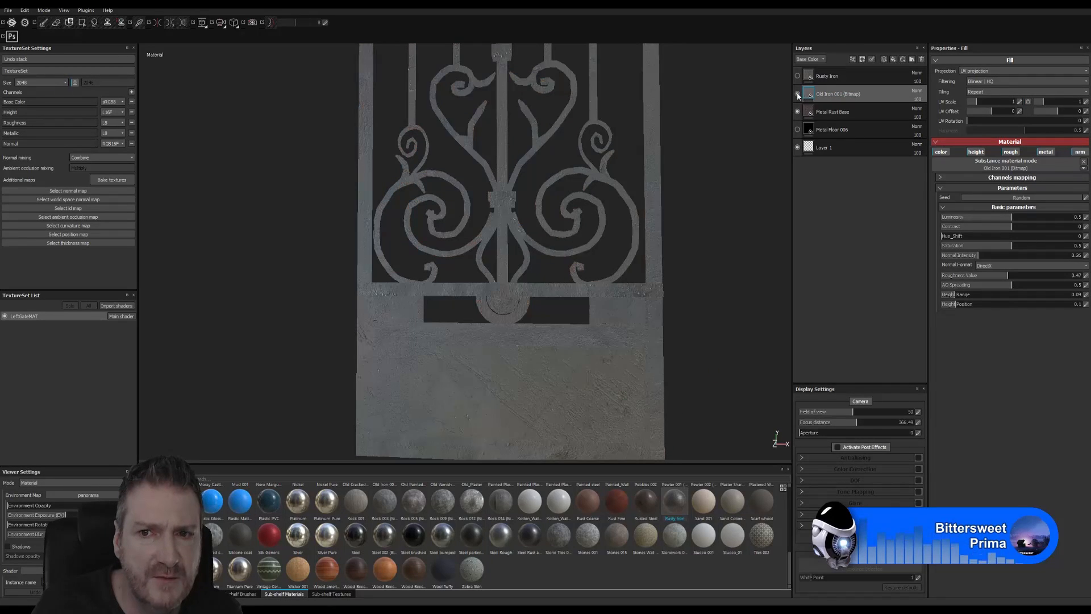
{"action": "right_click", "coordinate": [837, 94]}
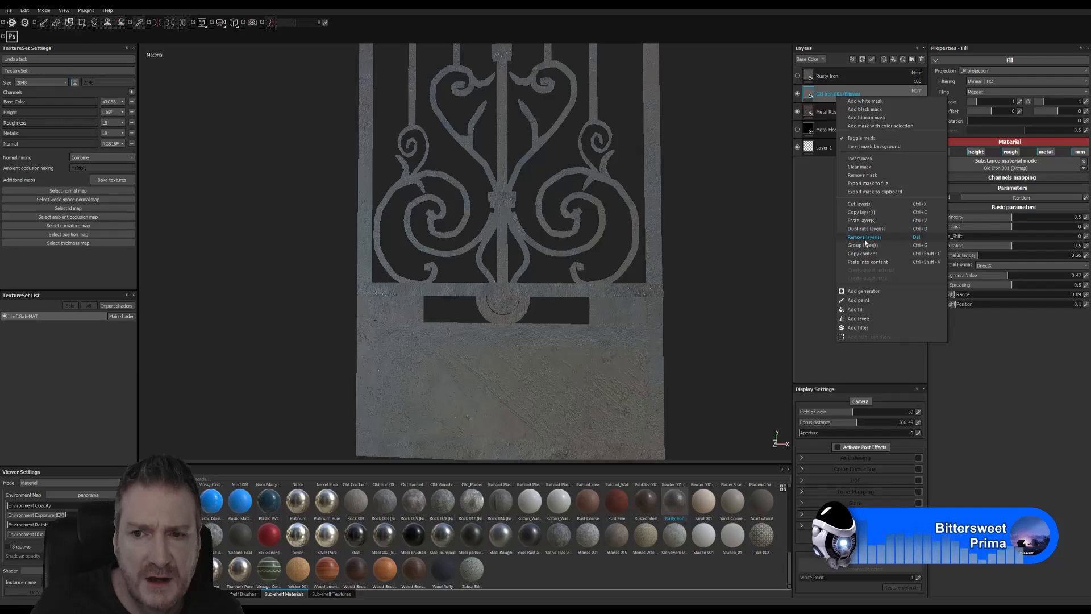
{"action": "key", "text": "Escape"}
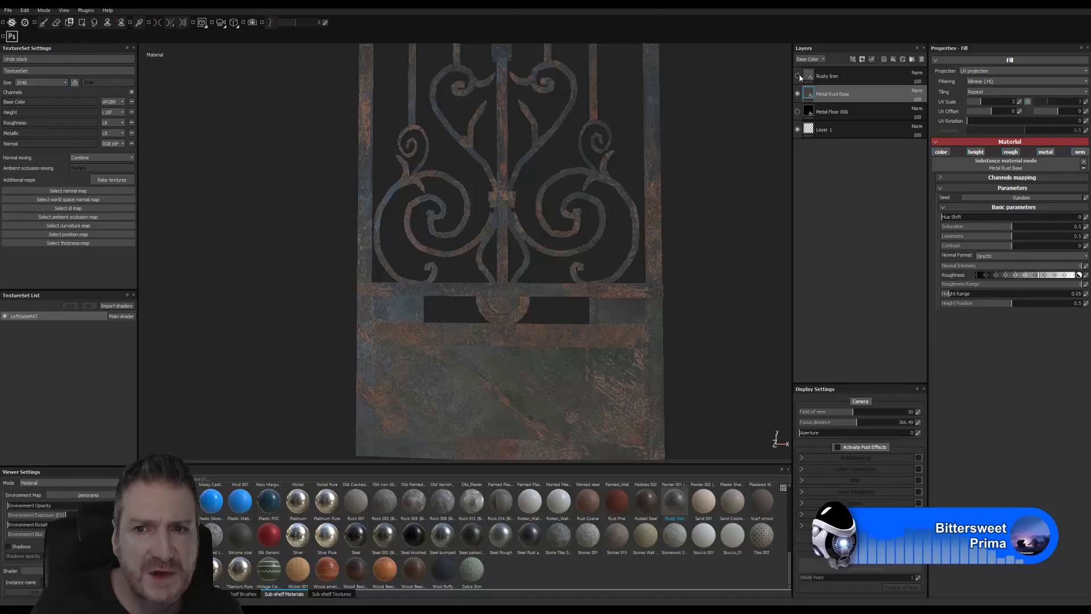
Show the Rusty Iron layer over Metal Rust Base, toggling its visibility to compare the two
{"action": "left_click", "coordinate": [797, 77]}
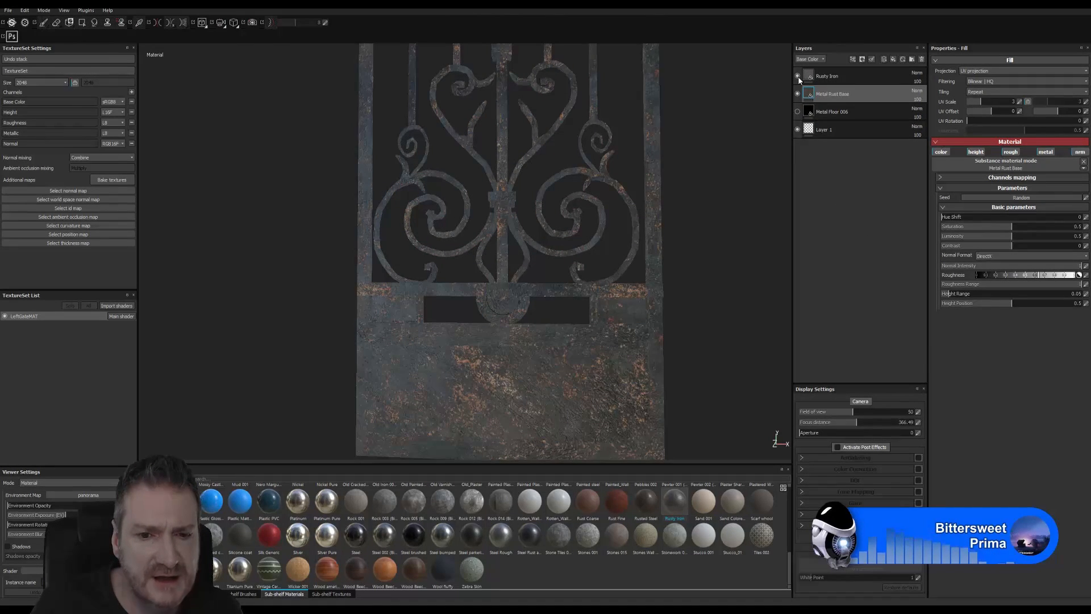
{"action": "left_click", "coordinate": [798, 77]}
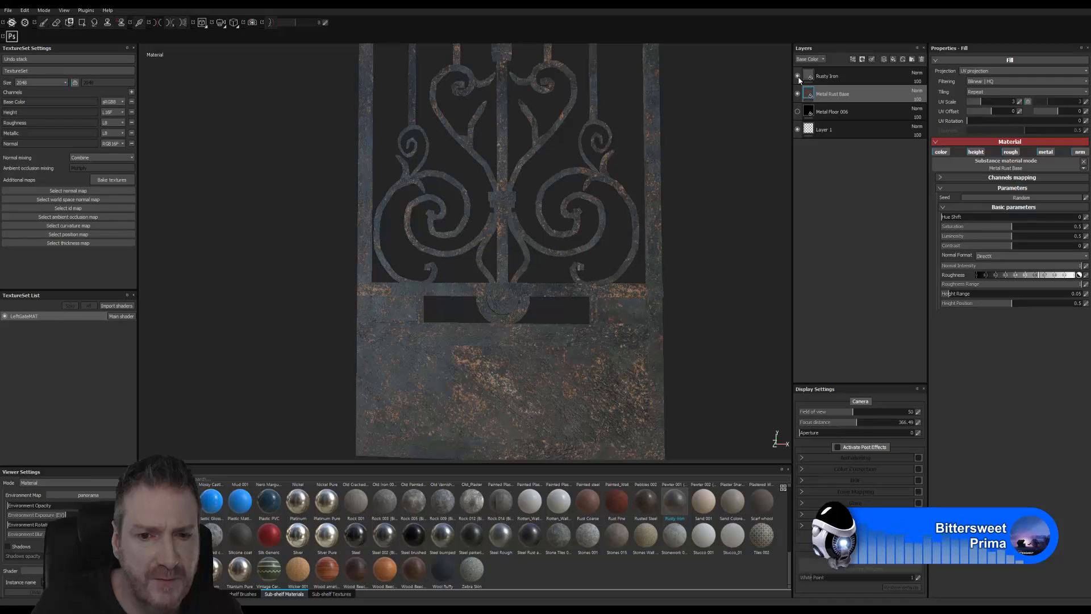
{"action": "left_click", "coordinate": [798, 77]}
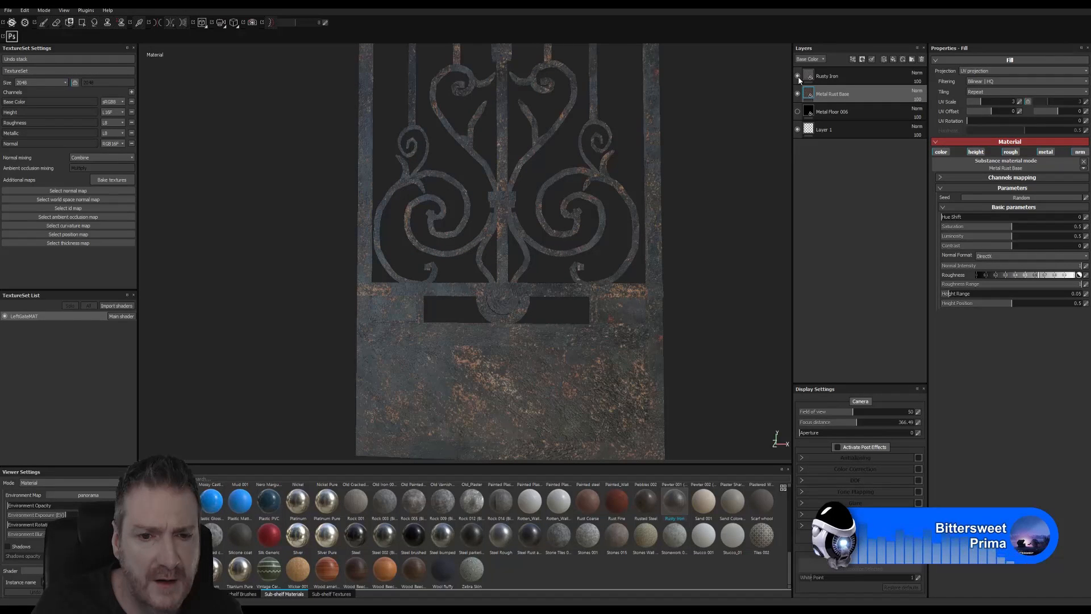
Hide the Rusty Iron layer to check Metal Rust Base beneath, and set Rusty Iron's Height Position to 0.38
{"action": "left_click", "coordinate": [844, 76]}
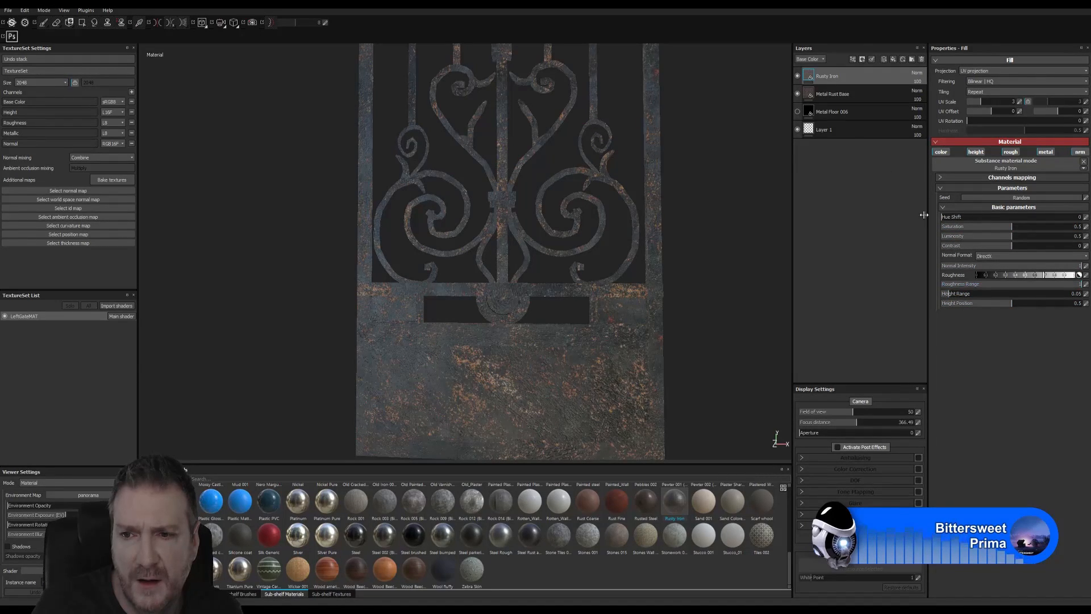
{"action": "left_click", "coordinate": [826, 99]}
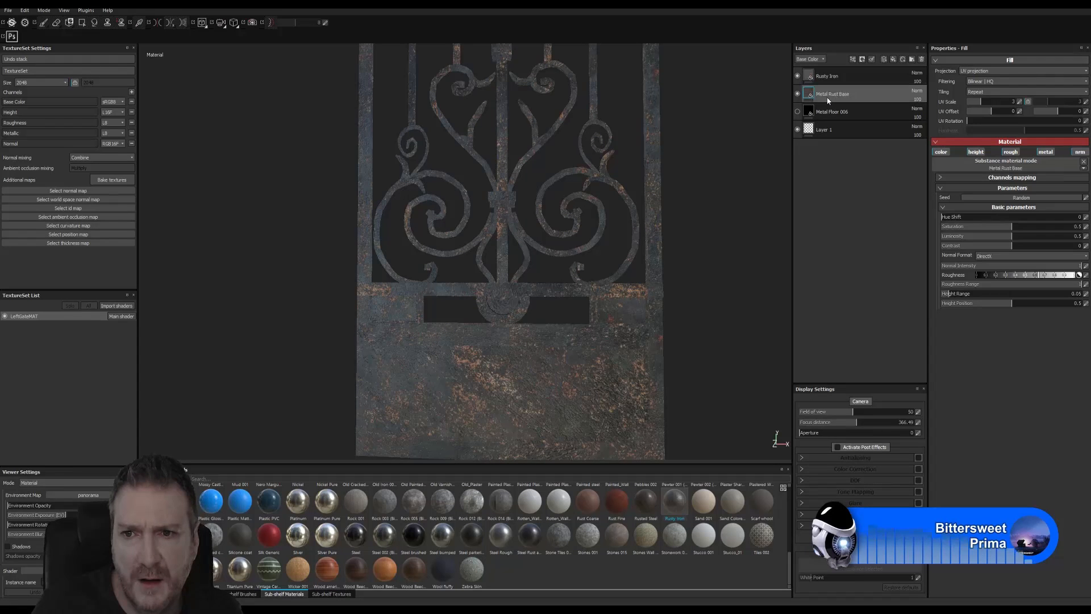
{"action": "left_click", "coordinate": [798, 76]}
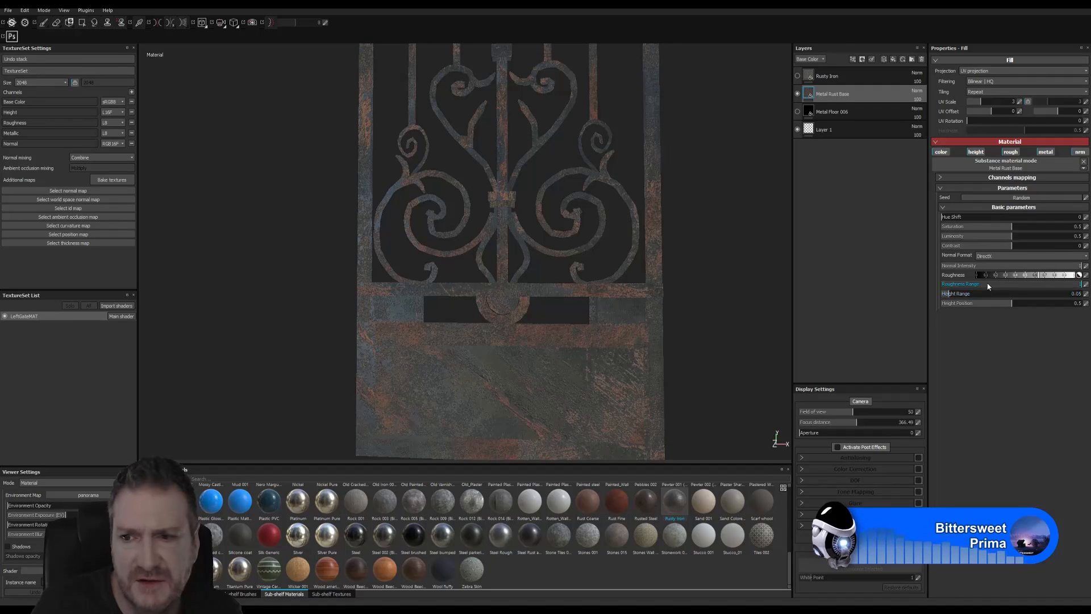
{"action": "left_click", "coordinate": [829, 81]}
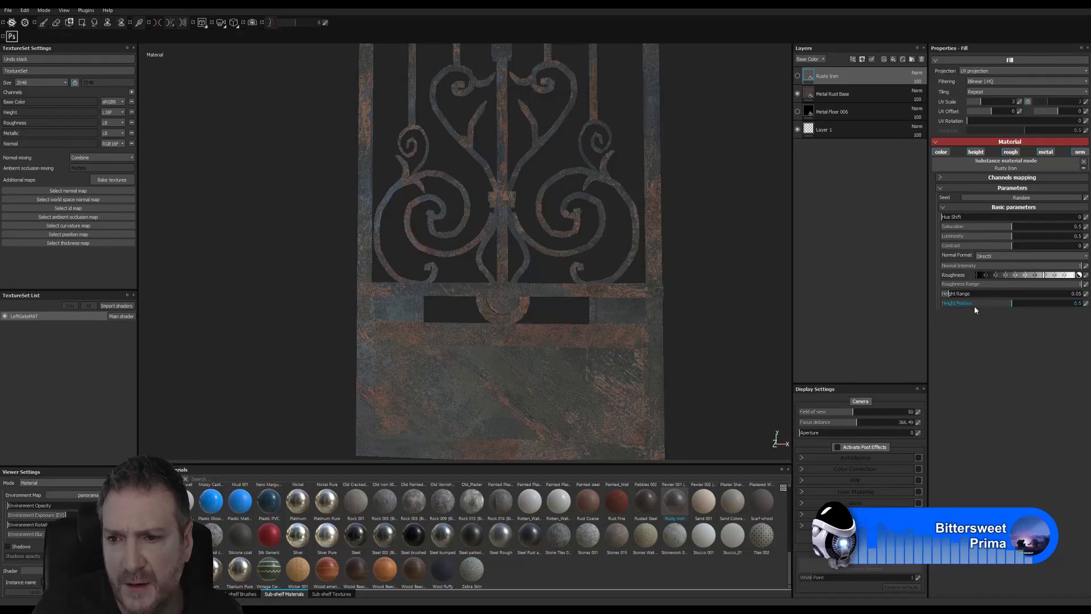
{"action": "left_click", "coordinate": [993, 302]}
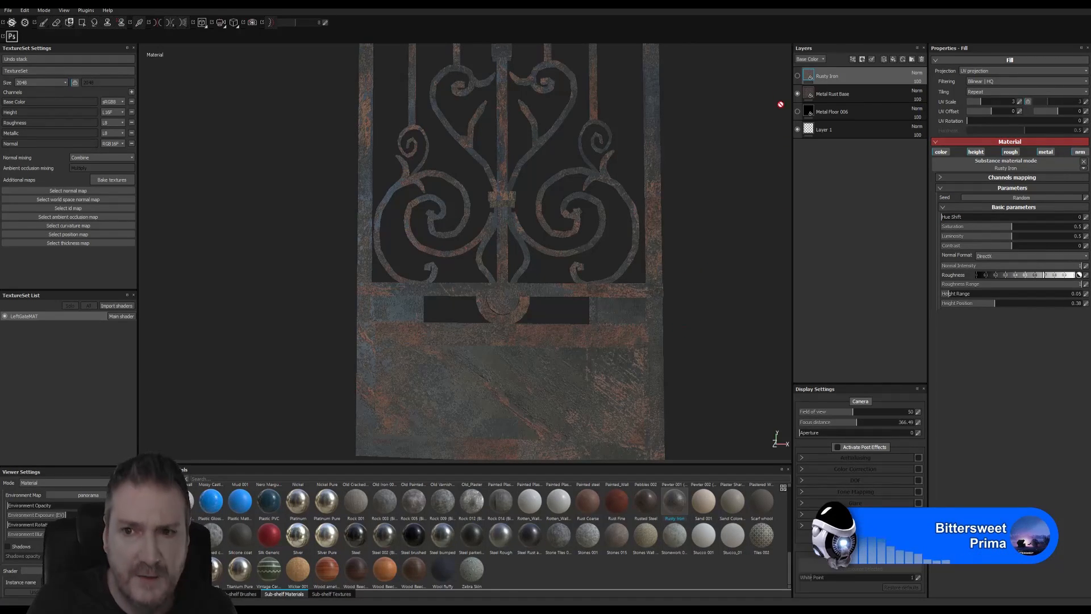
Toggle the Rusty Iron layer repeatedly to compare its surface relief with Metal Rust Base, leaving Rusty Iron visible
{"action": "left_click", "coordinate": [797, 76]}
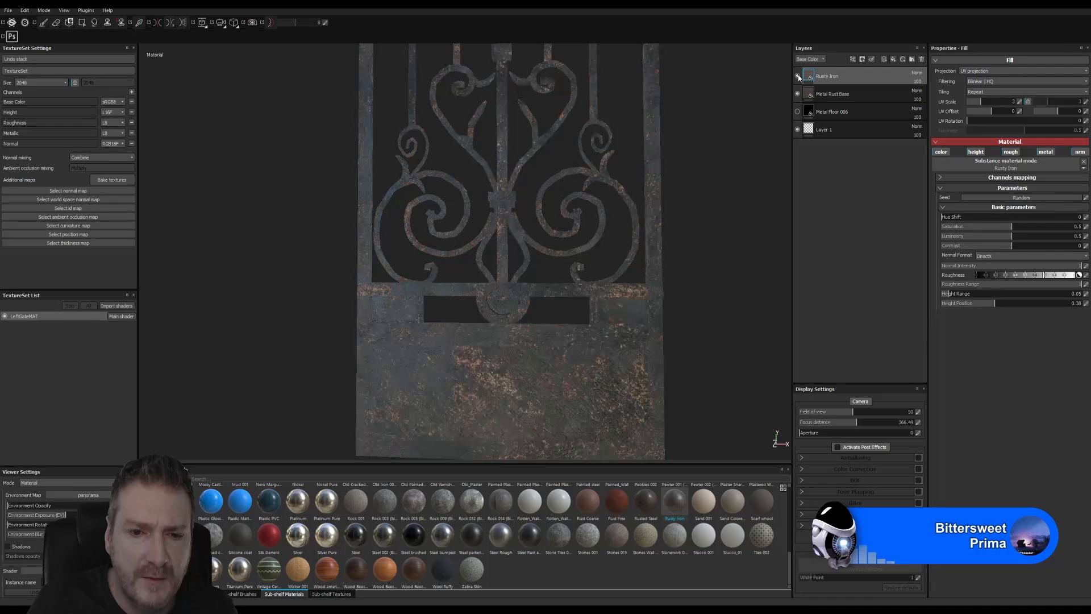
{"action": "left_click", "coordinate": [797, 76]}
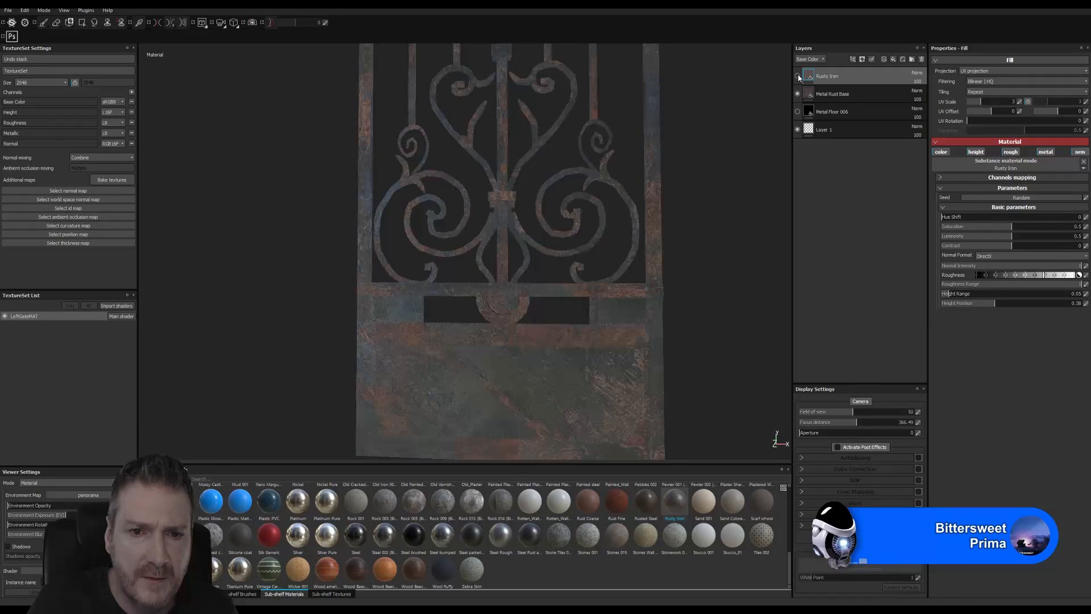
{"action": "left_click", "coordinate": [798, 76]}
{"action": "left_click", "coordinate": [797, 76]}
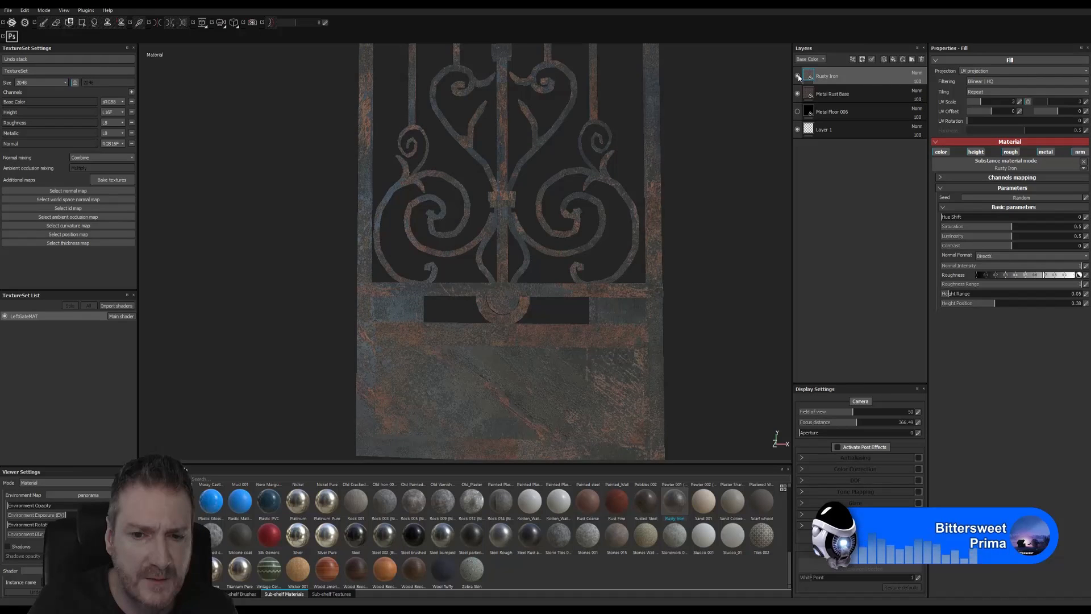
{"action": "left_click", "coordinate": [798, 76]}
{"action": "left_click", "coordinate": [797, 76]}
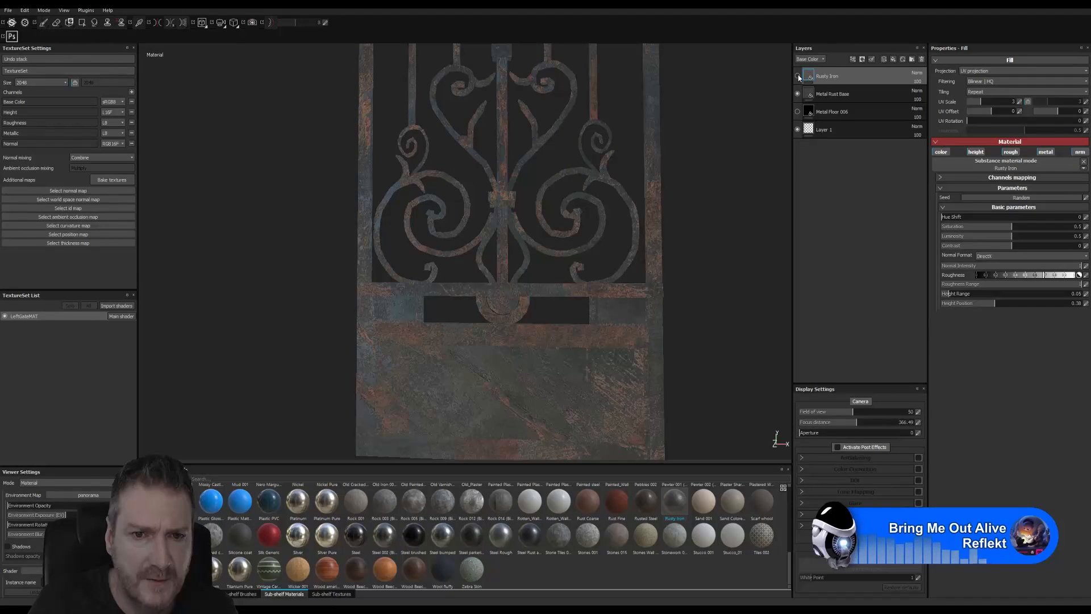
{"action": "left_click", "coordinate": [798, 76]}
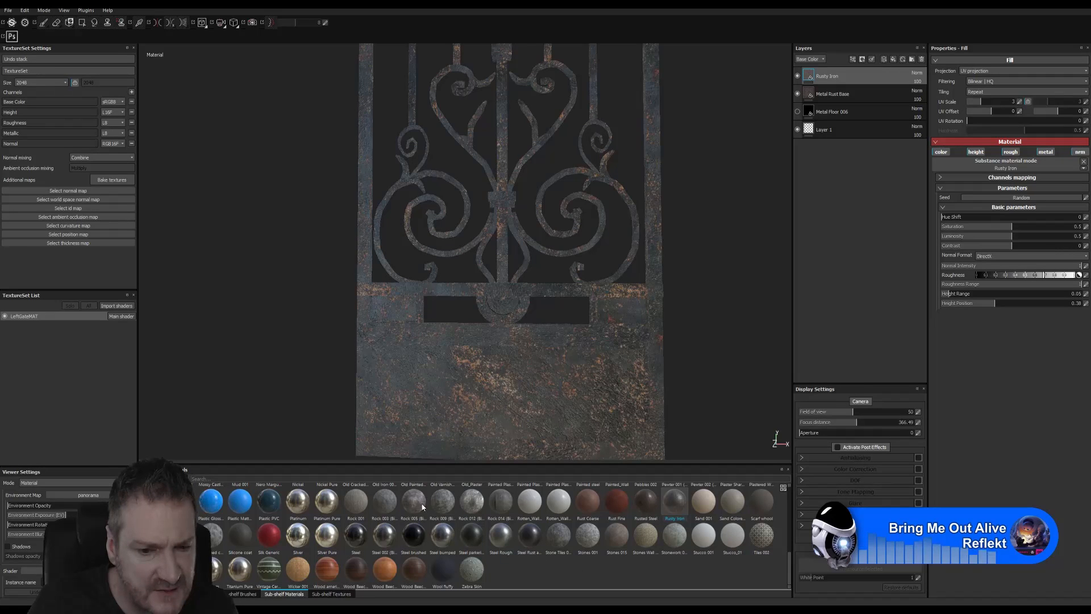
Add the Old Iron 001 (Bitmap) material as a fill layer above Rusty Iron and inspect it on the gate
{"action": "mouse_move", "coordinate": [417, 507]}
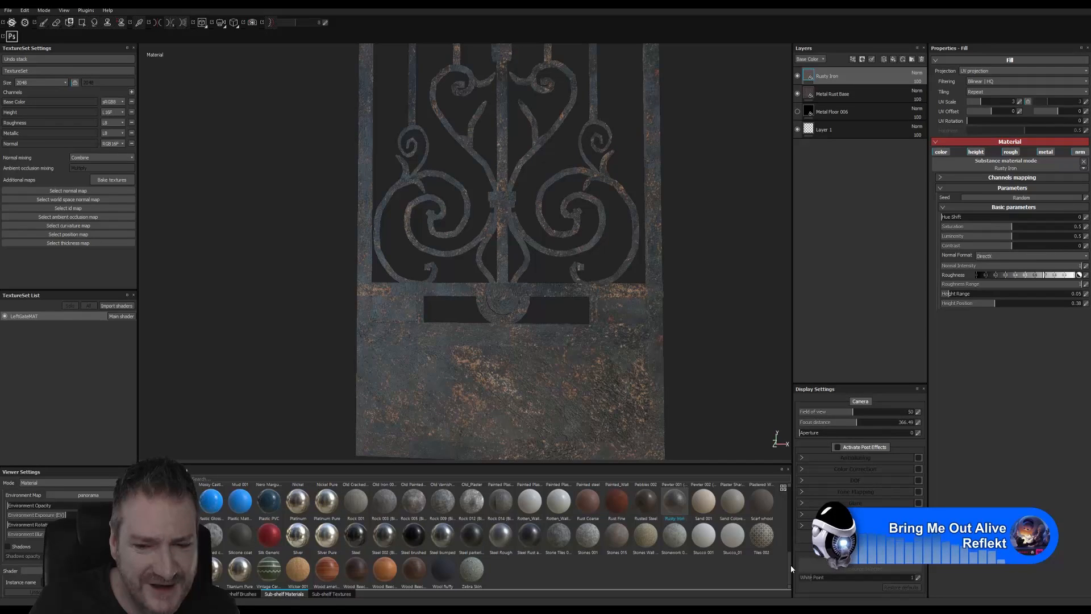
{"action": "scroll", "coordinate": [789, 563], "scroll_direction": "up", "scroll_amount": 2}
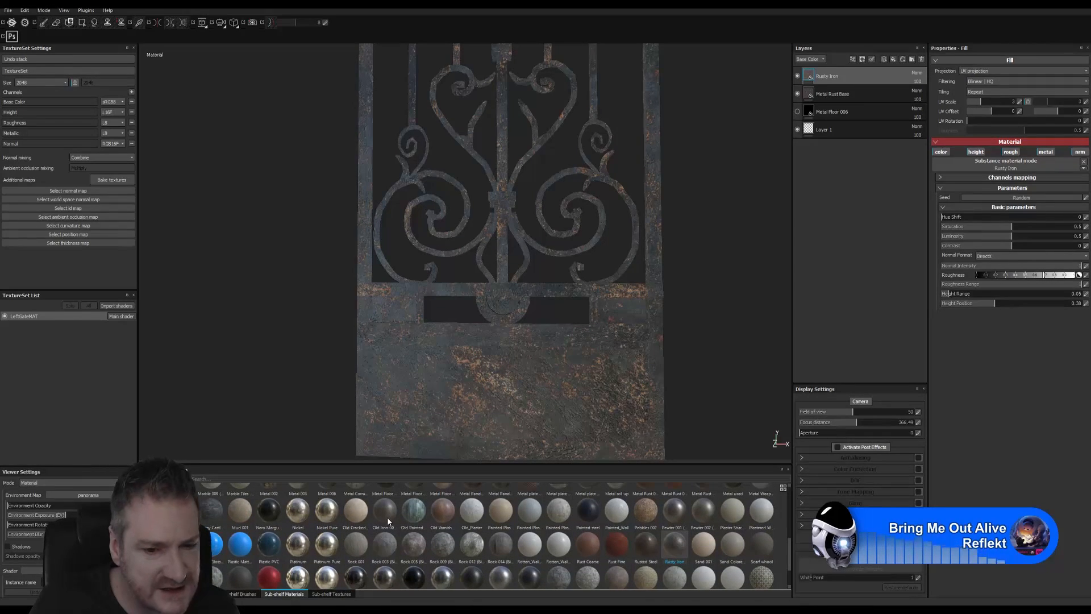
{"action": "mouse_move", "coordinate": [387, 516]}
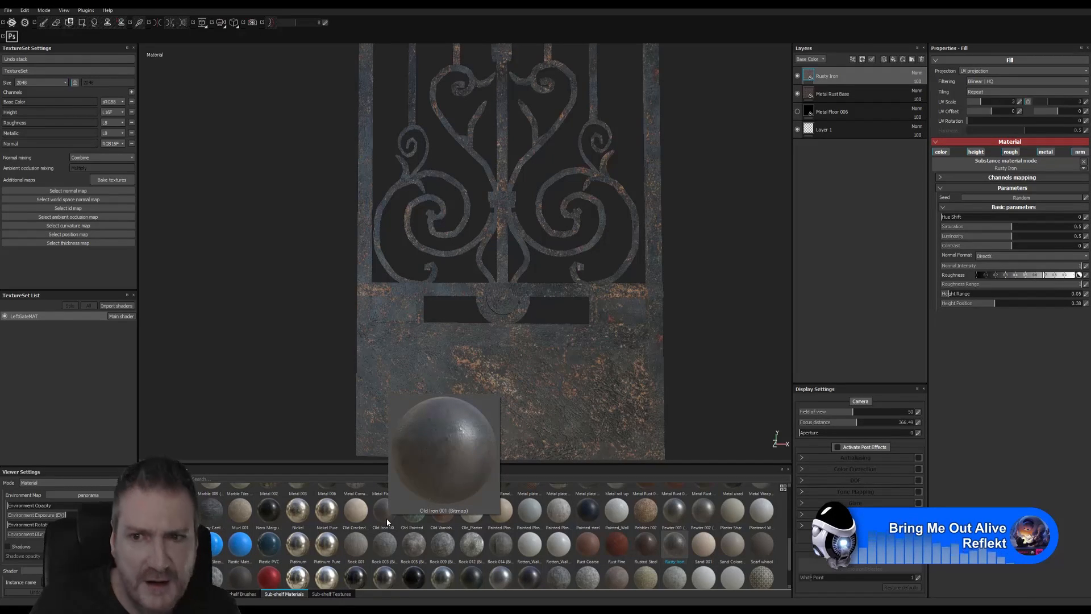
{"action": "left_click_drag", "start_coordinate": [386, 522], "coordinate": [831, 73]}
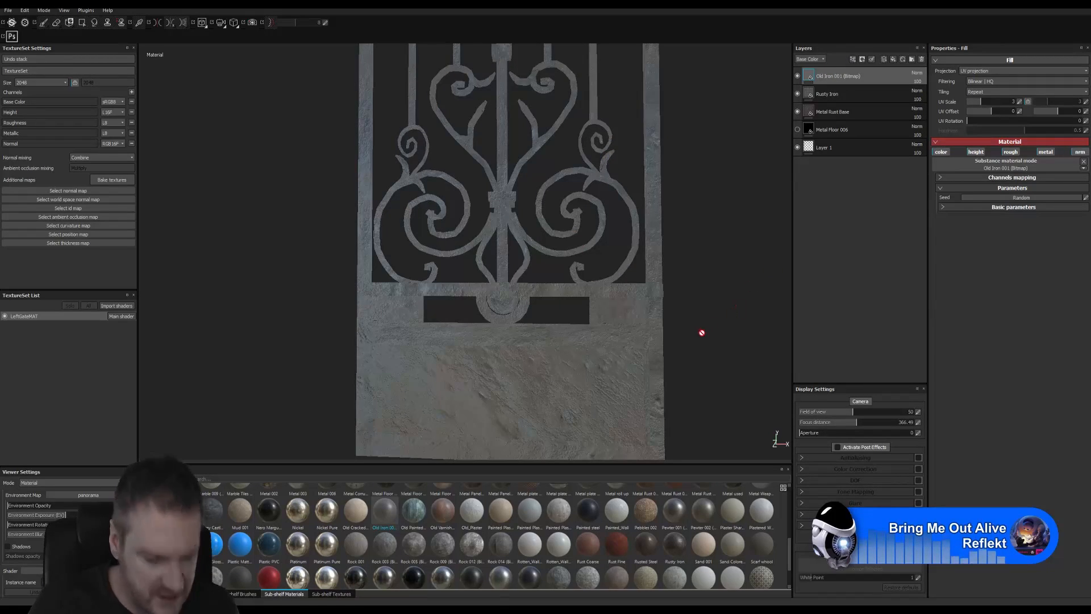
{"action": "left_click_drag", "start_coordinate": [662, 321], "coordinate": [603, 287], "text": "alt"}
Set the Old Iron 001 layer's Height Position to 0.13 and Height Range to 0.07
{"action": "left_click", "coordinate": [943, 208]}
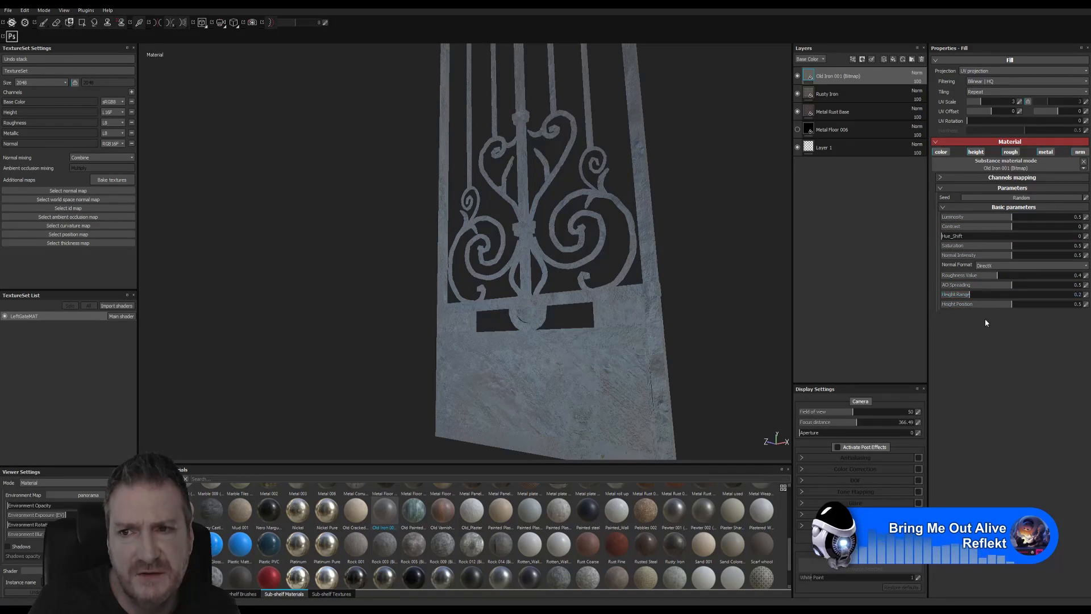
{"action": "left_click", "coordinate": [958, 304]}
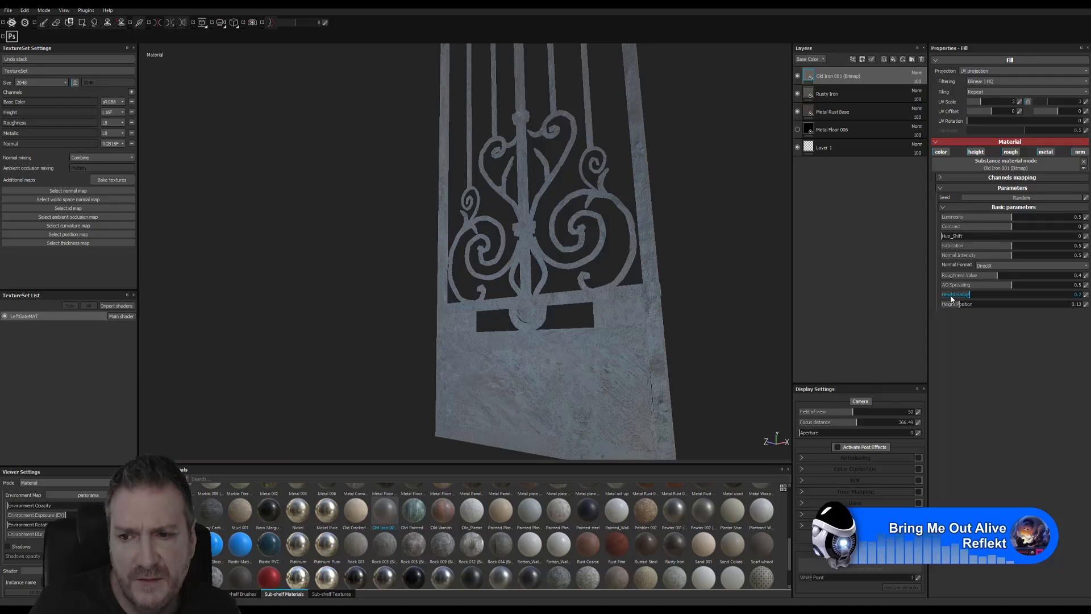
{"action": "left_click", "coordinate": [953, 296]}
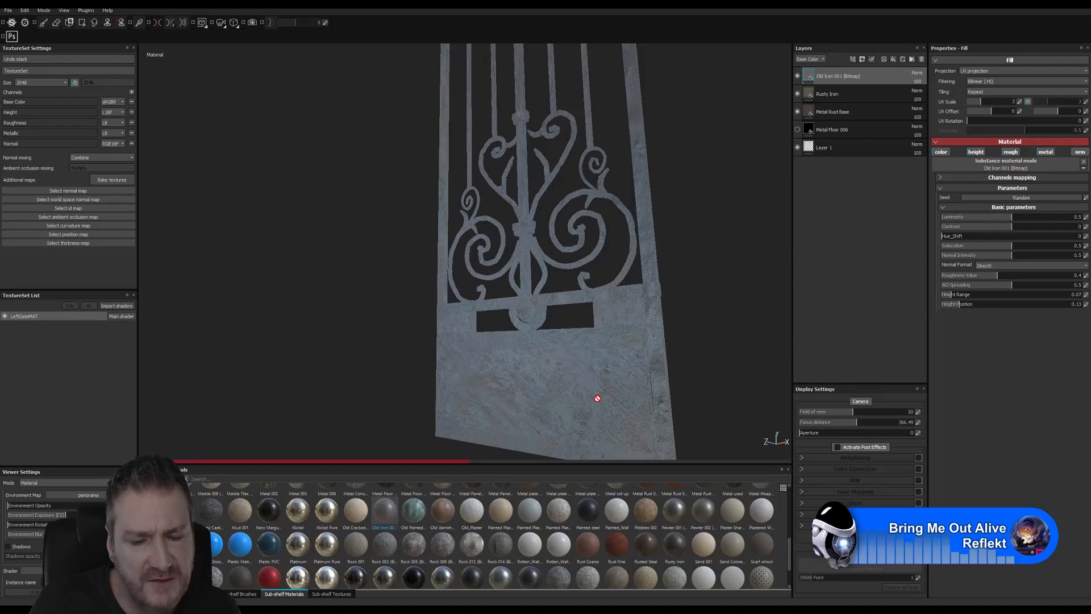
{"action": "left_click_drag", "start_coordinate": [594, 394], "coordinate": [631, 398], "text": "alt"}
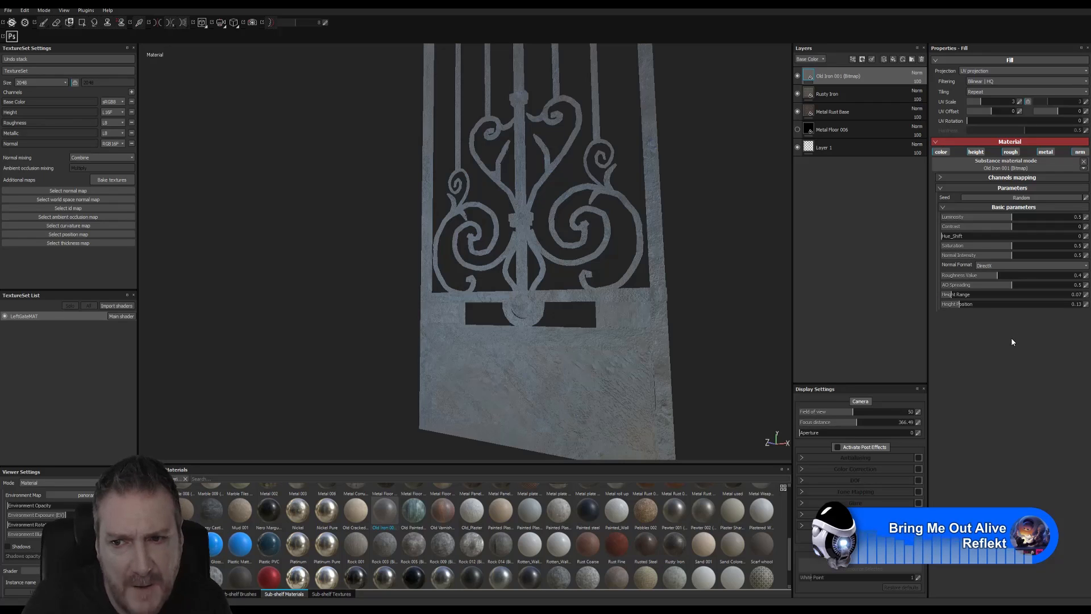
Try several hue shifts on the Old Iron 001 layer, settling on 0.15, and set its Saturation to 0.25
{"action": "left_click", "coordinate": [955, 236]}
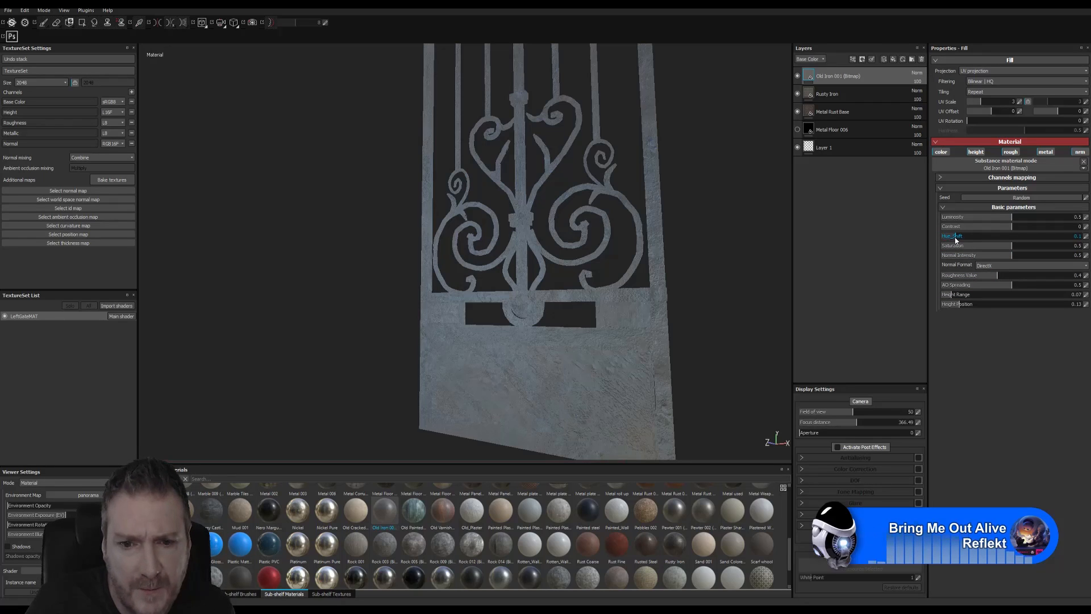
{"action": "left_click", "coordinate": [996, 236]}
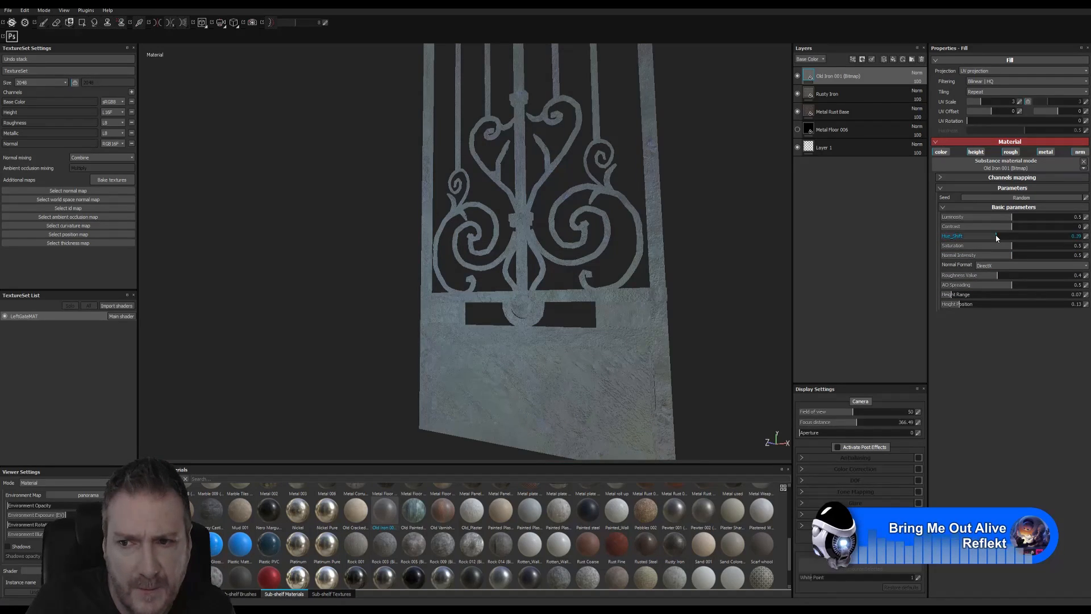
{"action": "left_click", "coordinate": [1044, 236]}
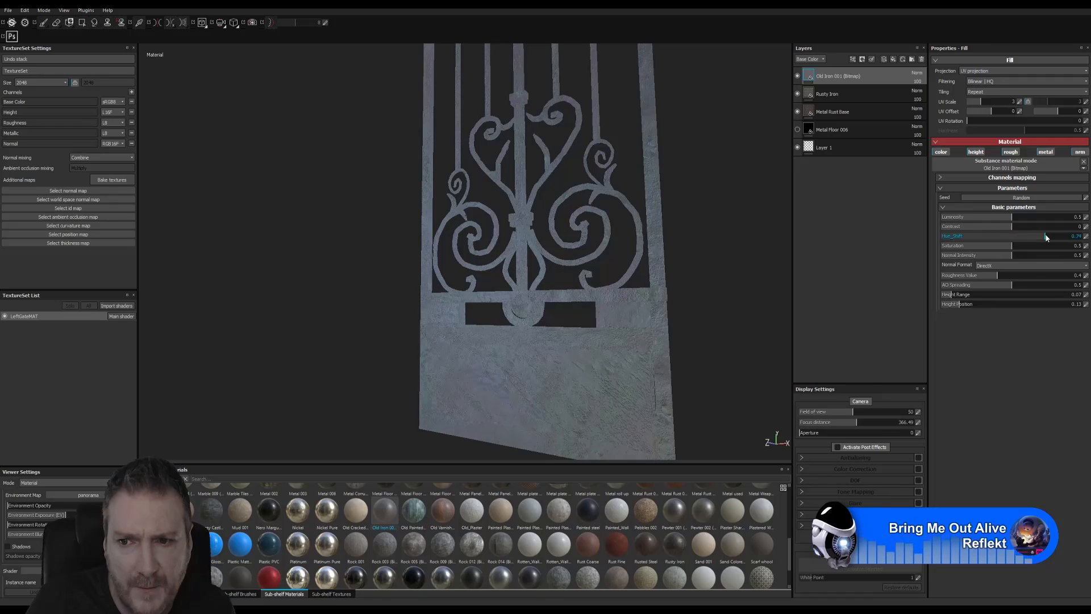
{"action": "left_click", "coordinate": [963, 236]}
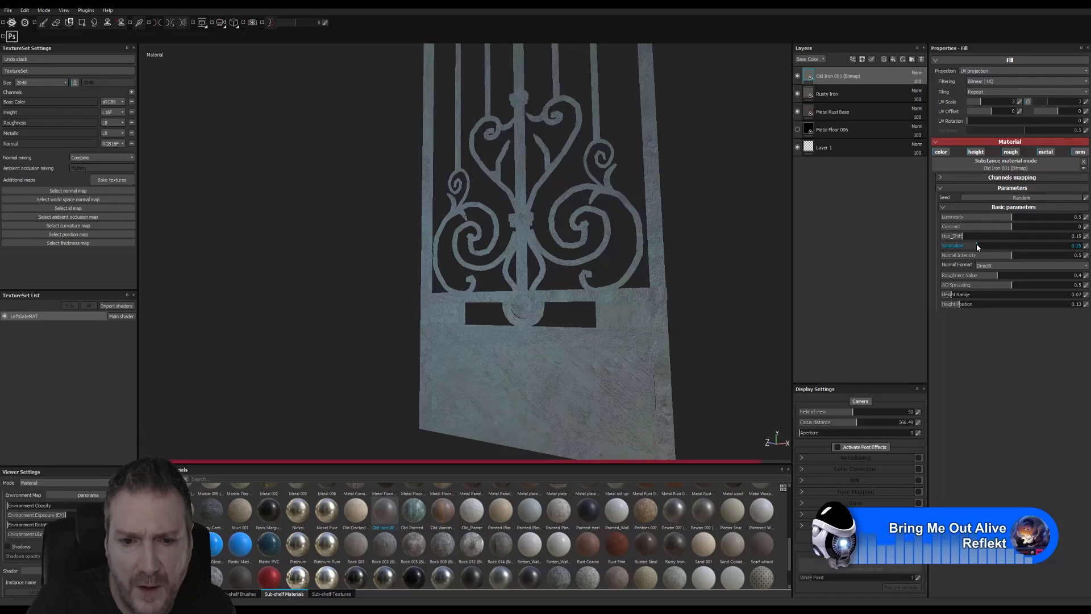
{"action": "left_click_drag", "start_coordinate": [567, 384], "coordinate": [674, 391], "text": "alt"}
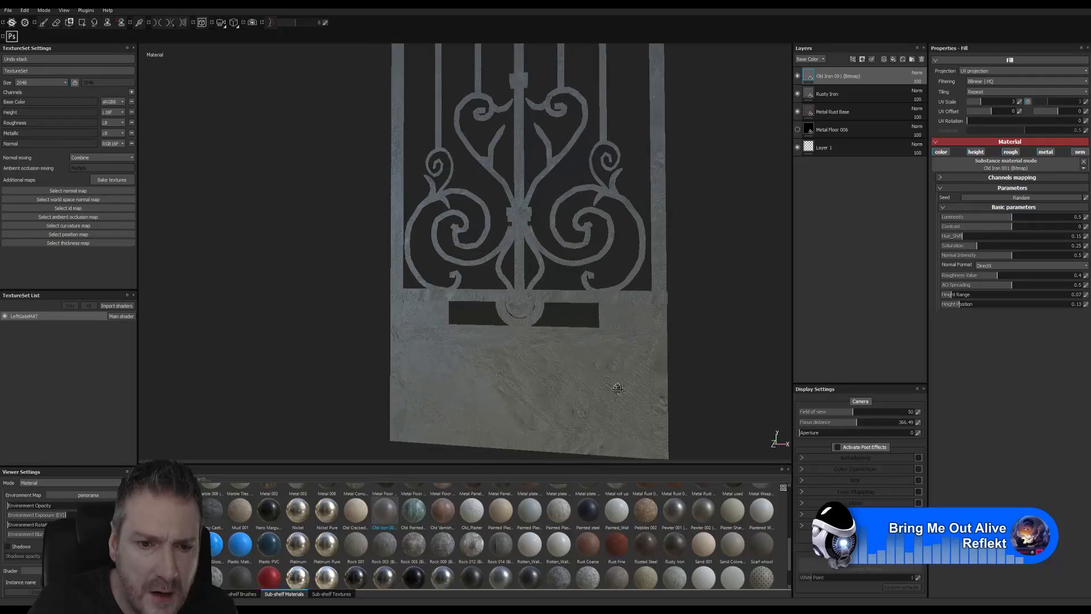
Remove the Old Iron 001 layer from the layer stack
{"action": "right_click", "coordinate": [834, 74]}
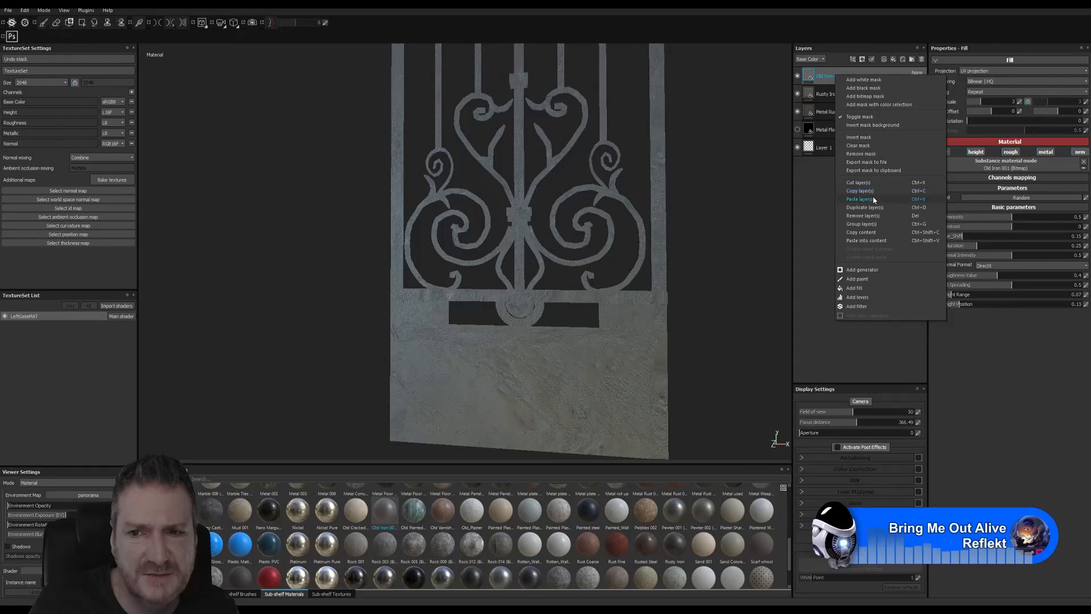
{"action": "left_click", "coordinate": [863, 235]}
{"action": "key", "text": "Delete"}
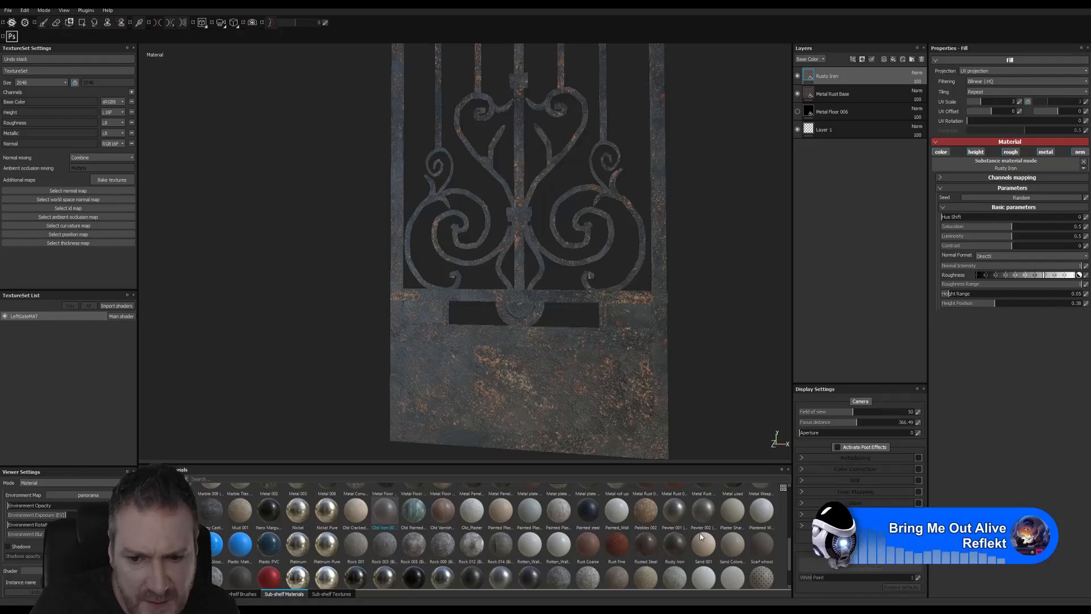
Try the Metal 002 material on the Rusty Iron layer, then reapply the Rusty Iron material to it
{"action": "scroll", "coordinate": [701, 536], "scroll_direction": "up", "scroll_amount": 2}
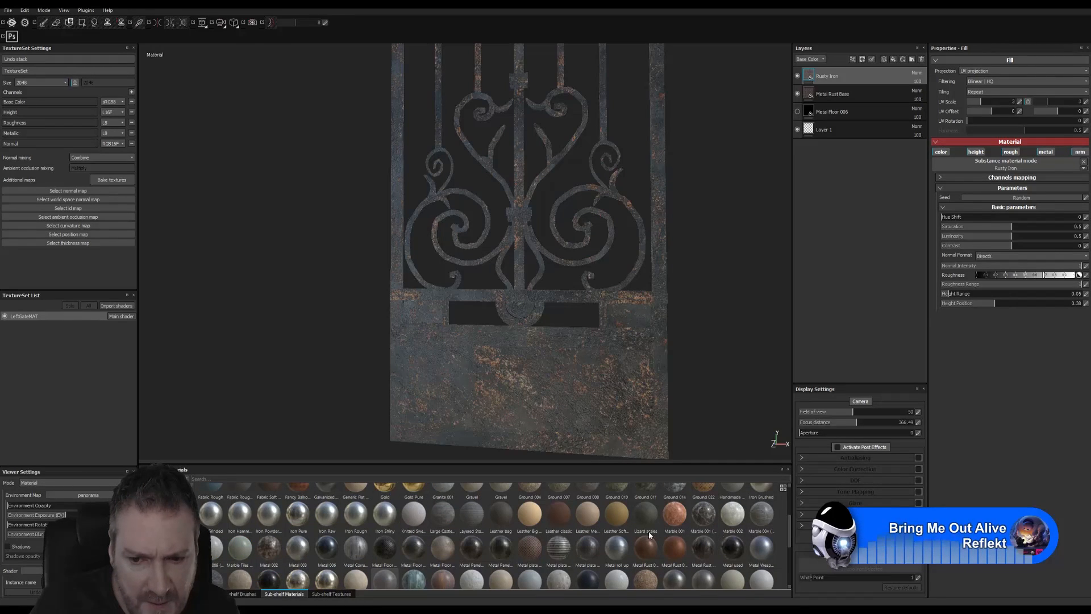
{"action": "scroll", "coordinate": [469, 536], "scroll_direction": "up", "scroll_amount": 2}
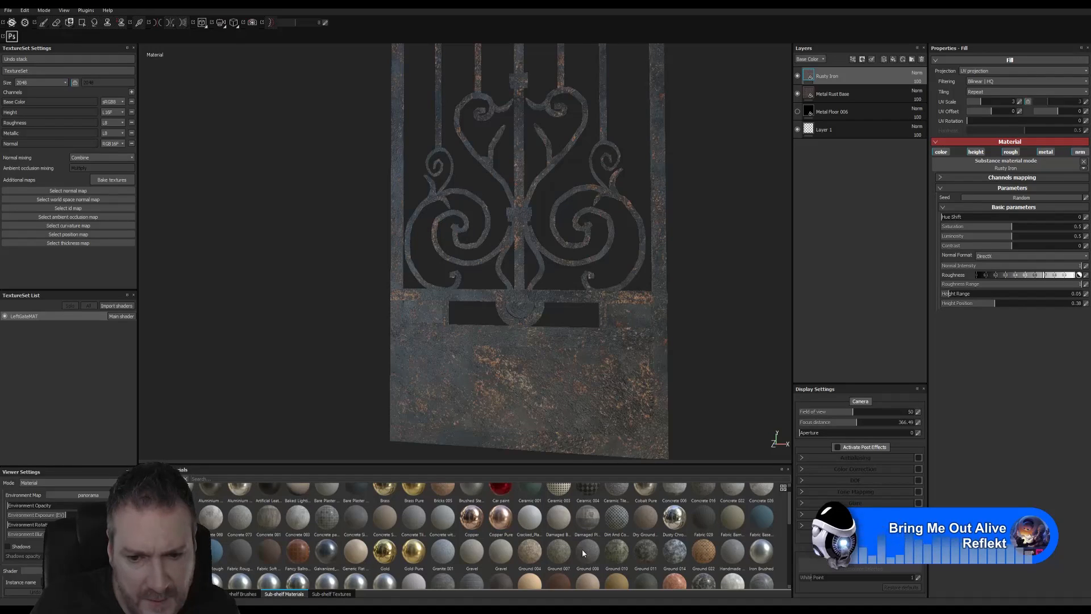
{"action": "scroll", "coordinate": [747, 549], "scroll_direction": "up", "scroll_amount": 1}
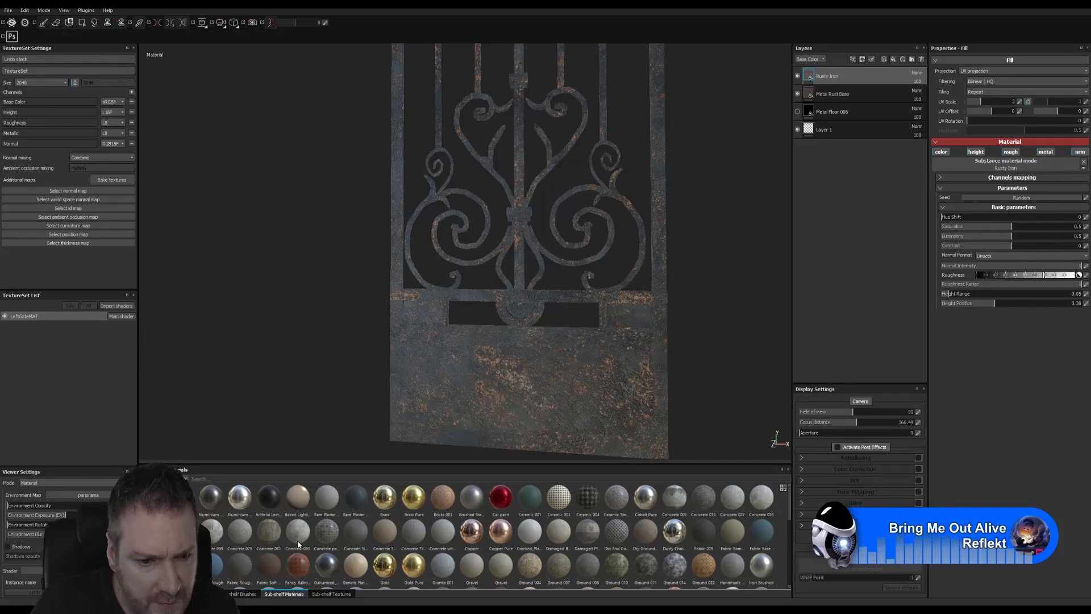
{"action": "scroll", "coordinate": [298, 544], "scroll_direction": "down", "scroll_amount": 2}
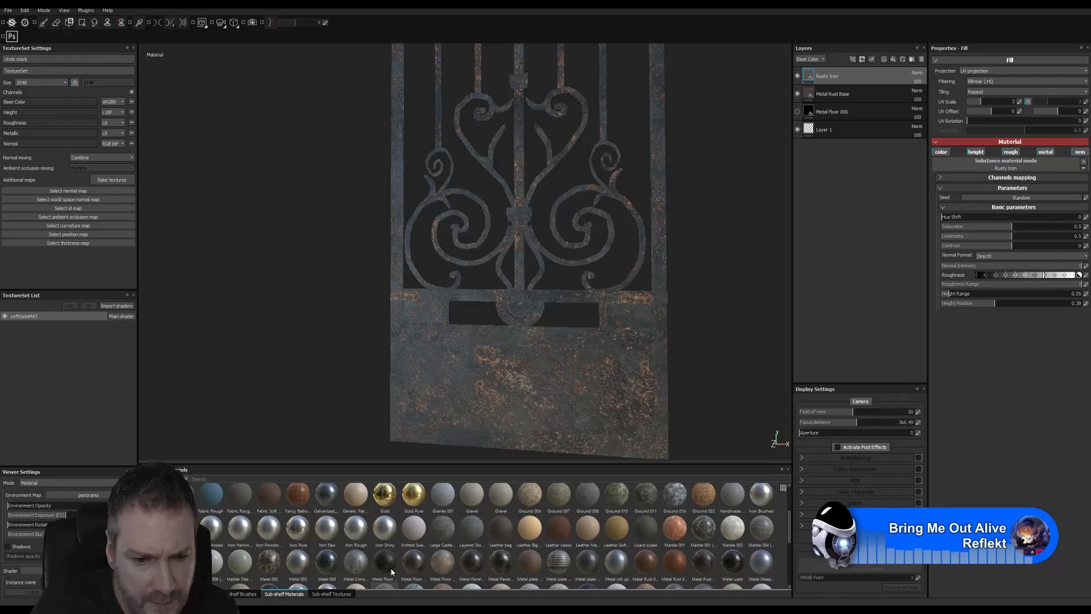
{"action": "left_click", "coordinate": [272, 562]}
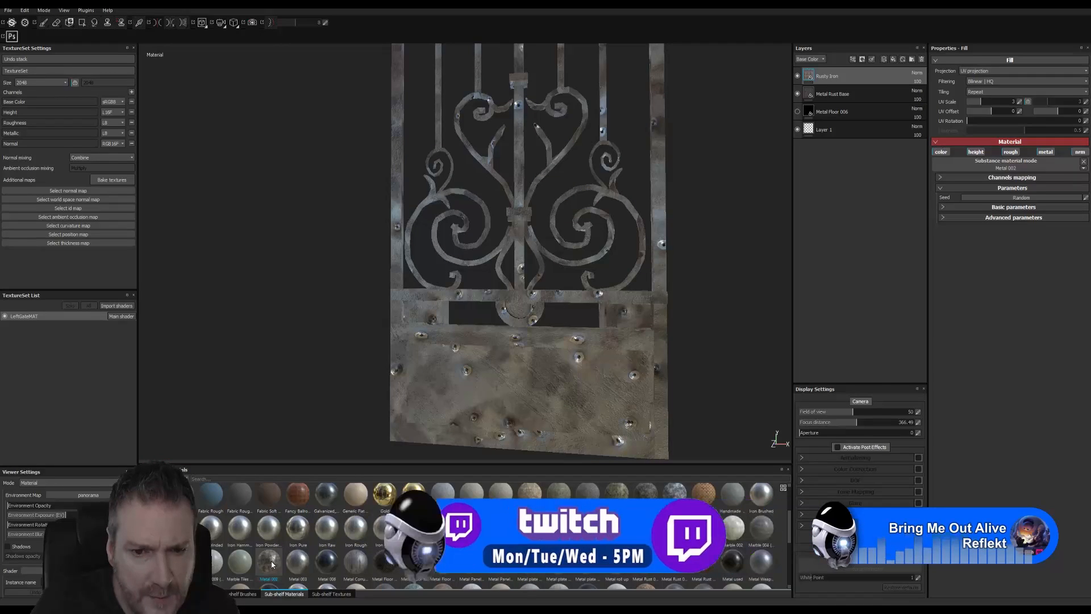
{"action": "mouse_move", "coordinate": [272, 563]}
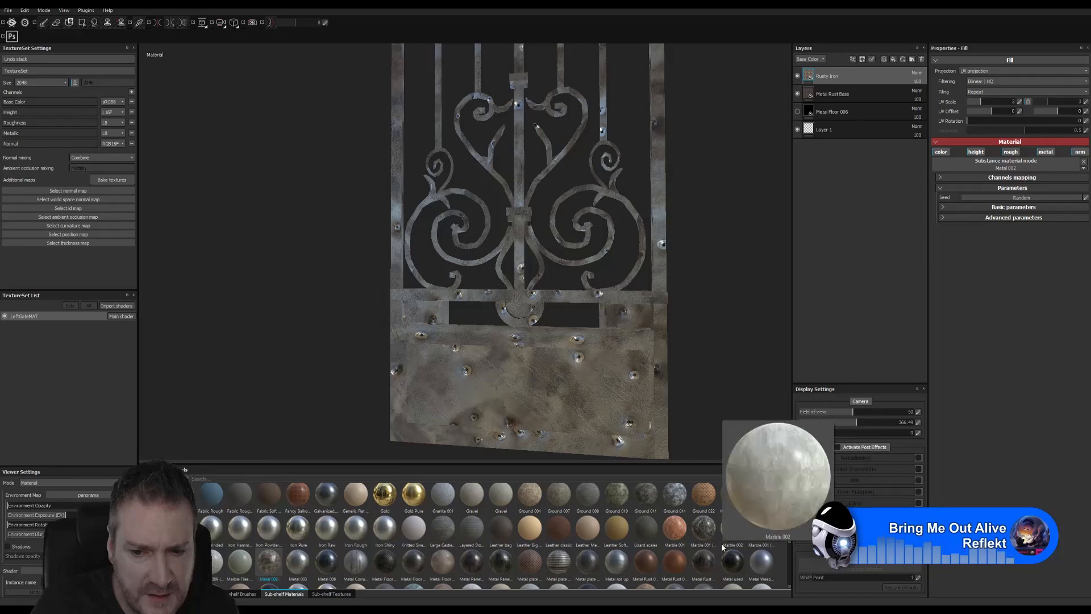
{"action": "scroll", "coordinate": [722, 547], "scroll_direction": "down", "scroll_amount": 2}
{"action": "left_click", "coordinate": [667, 570]}
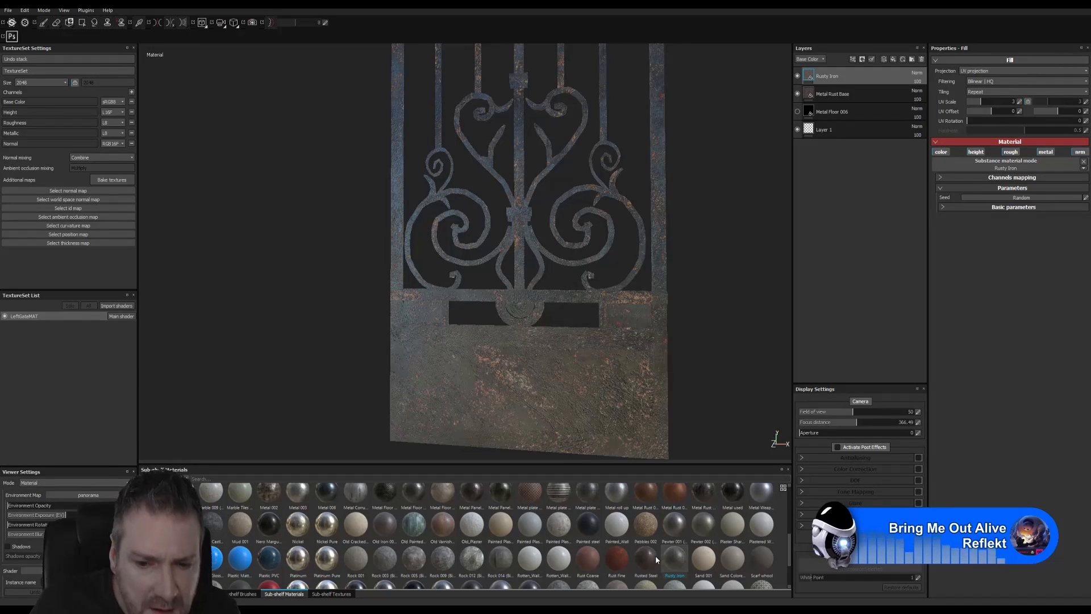
Add the Metal used material as a fill layer above Rusty Iron and inspect it on the gate
{"action": "mouse_move", "coordinate": [654, 560]}
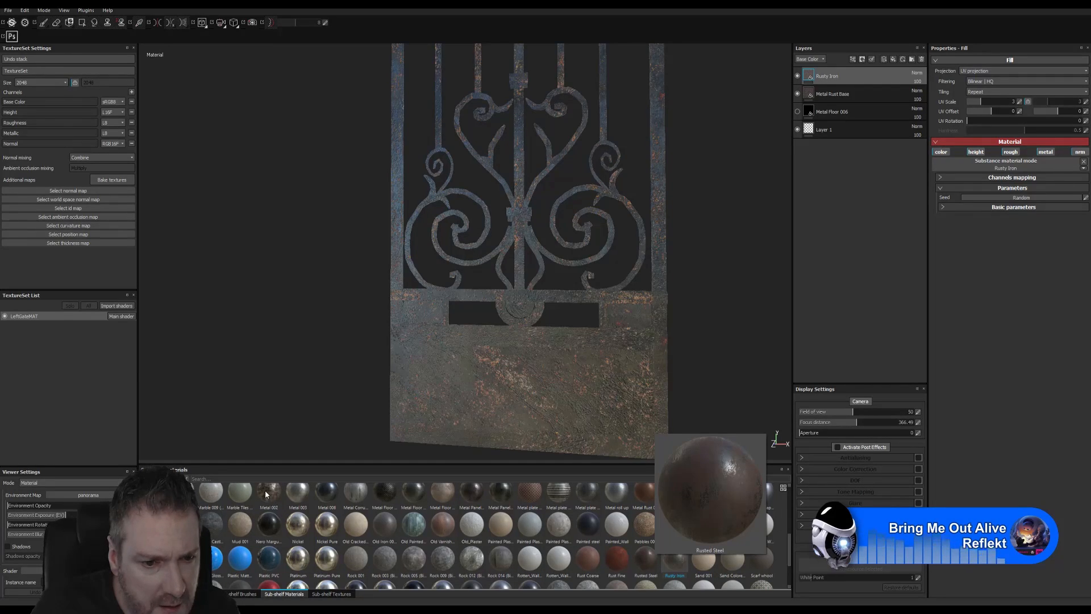
{"action": "mouse_move", "coordinate": [265, 494]}
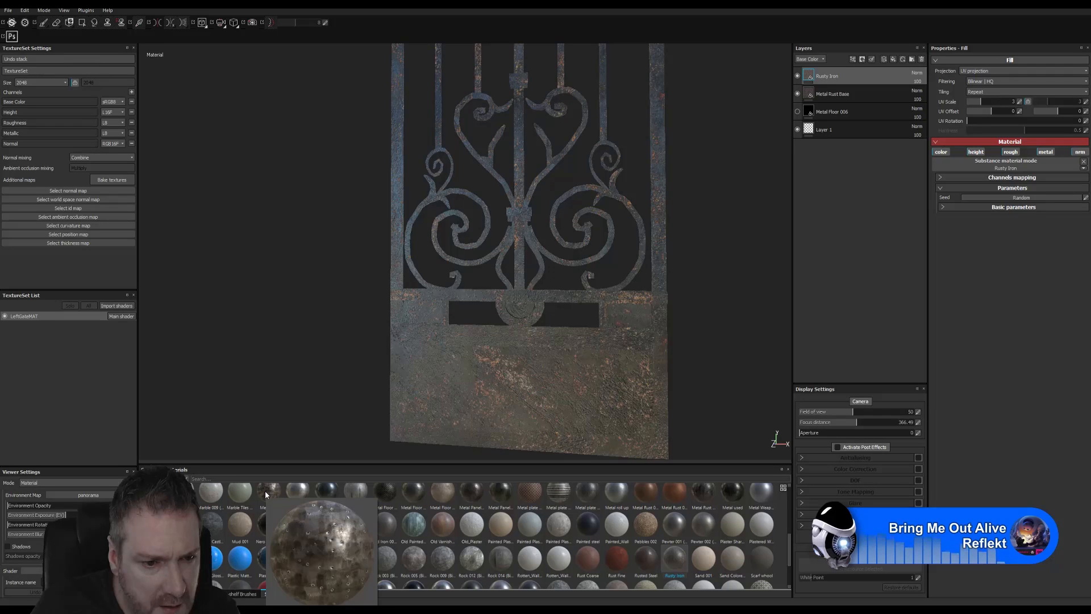
{"action": "mouse_move", "coordinate": [211, 491]}
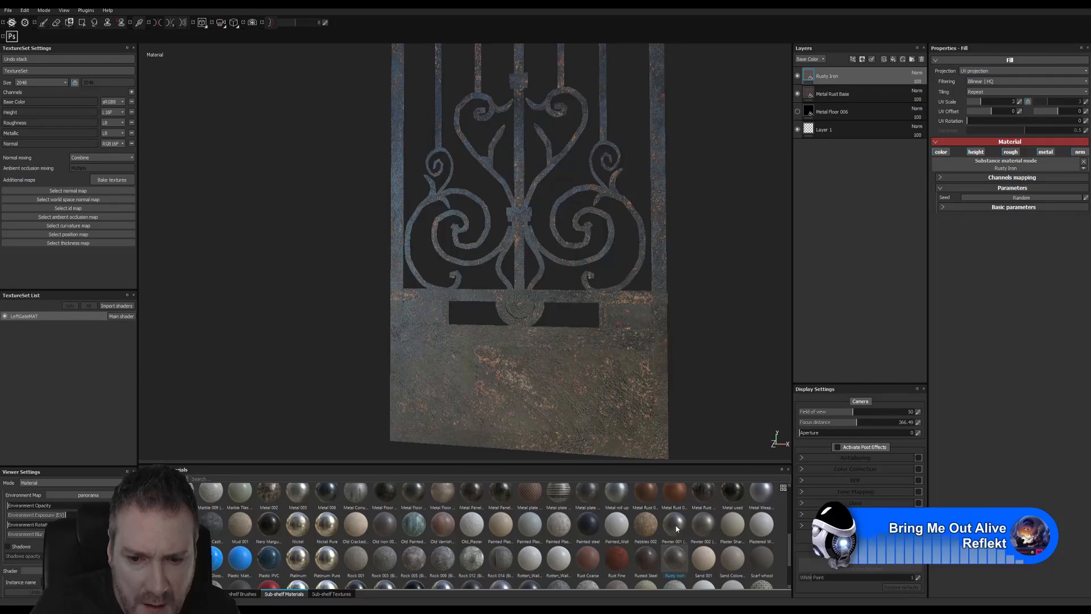
{"action": "scroll", "coordinate": [676, 529], "scroll_direction": "down", "scroll_amount": 2}
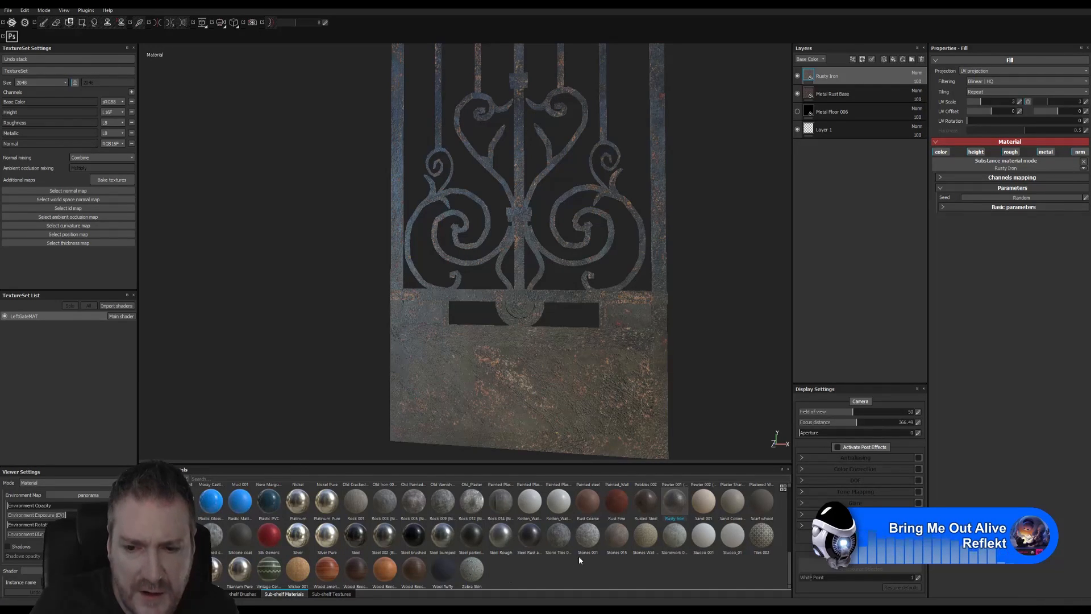
{"action": "scroll", "coordinate": [579, 557], "scroll_direction": "up", "scroll_amount": 3}
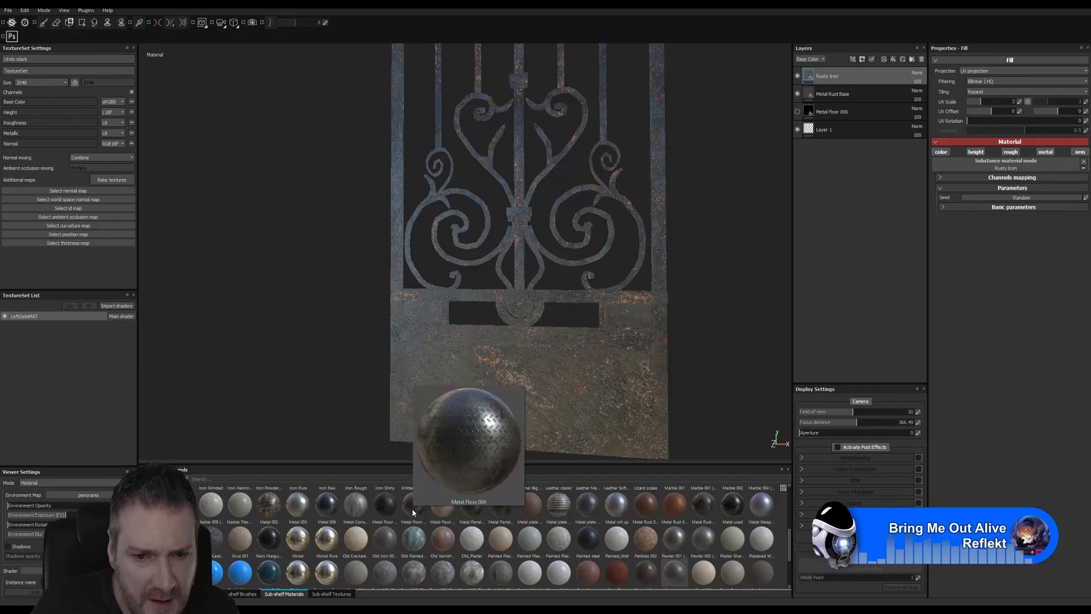
{"action": "mouse_move", "coordinate": [591, 511]}
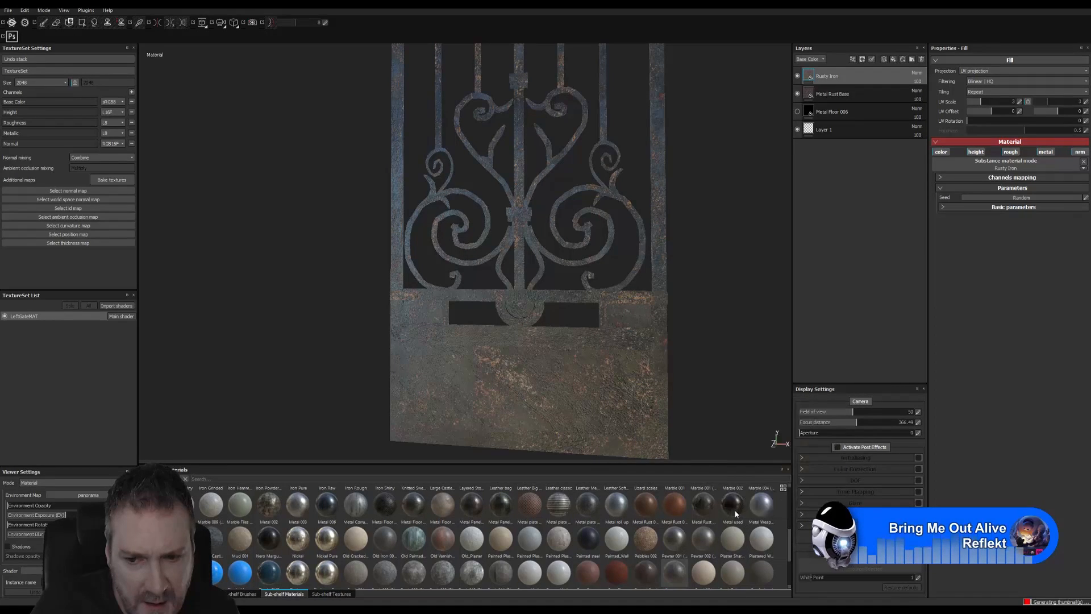
{"action": "mouse_move", "coordinate": [733, 510]}
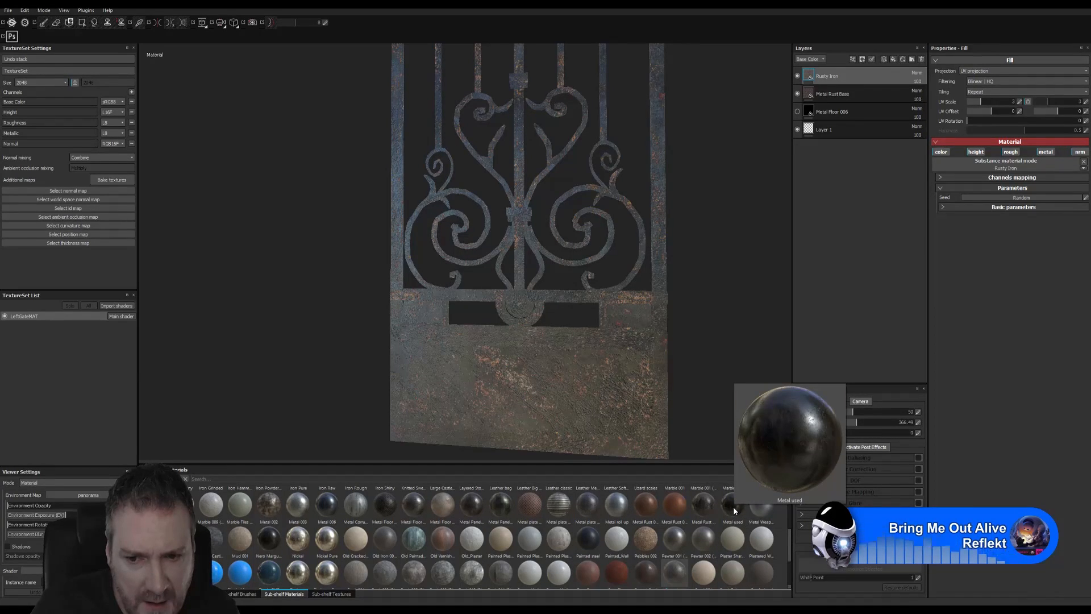
{"action": "left_click_drag", "start_coordinate": [733, 506], "coordinate": [842, 76]}
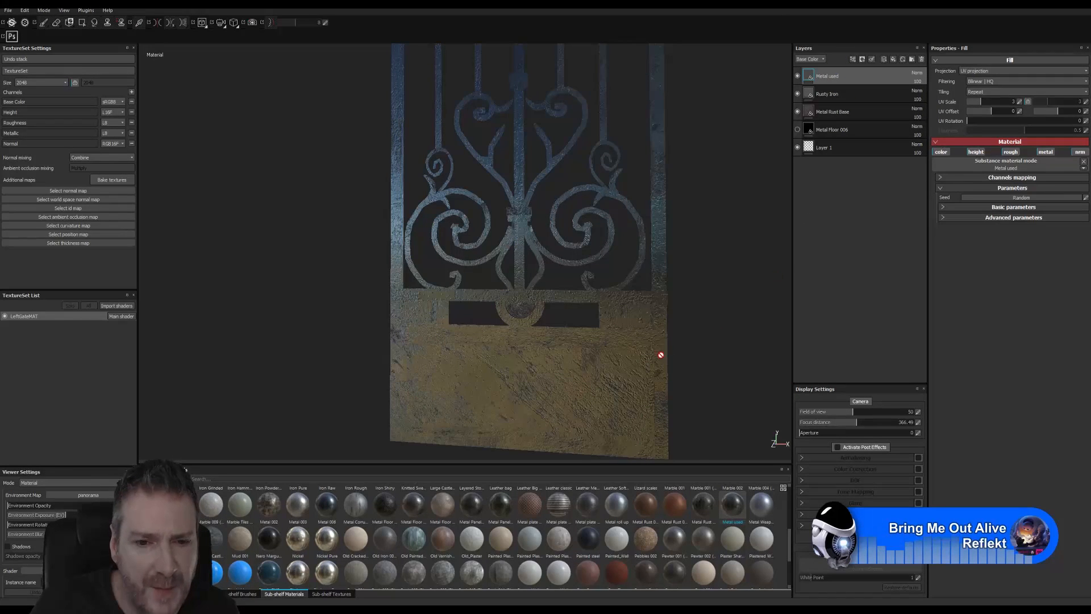
{"action": "mouse_move", "coordinate": [657, 316]}
{"action": "left_mouse_down", "text": "alt"}
{"action": "mouse_move", "coordinate": [633, 309]}
{"action": "mouse_move", "coordinate": [591, 334]}
{"action": "mouse_move", "coordinate": [675, 329]}
{"action": "mouse_move", "coordinate": [630, 390]}
{"action": "mouse_move", "coordinate": [470, 390]}
{"action": "mouse_move", "coordinate": [502, 413]}
{"action": "mouse_move", "coordinate": [467, 392]}
{"action": "mouse_move", "coordinate": [701, 372]}
{"action": "mouse_move", "coordinate": [913, 283]}
{"action": "left_mouse_up", "text": "alt"}
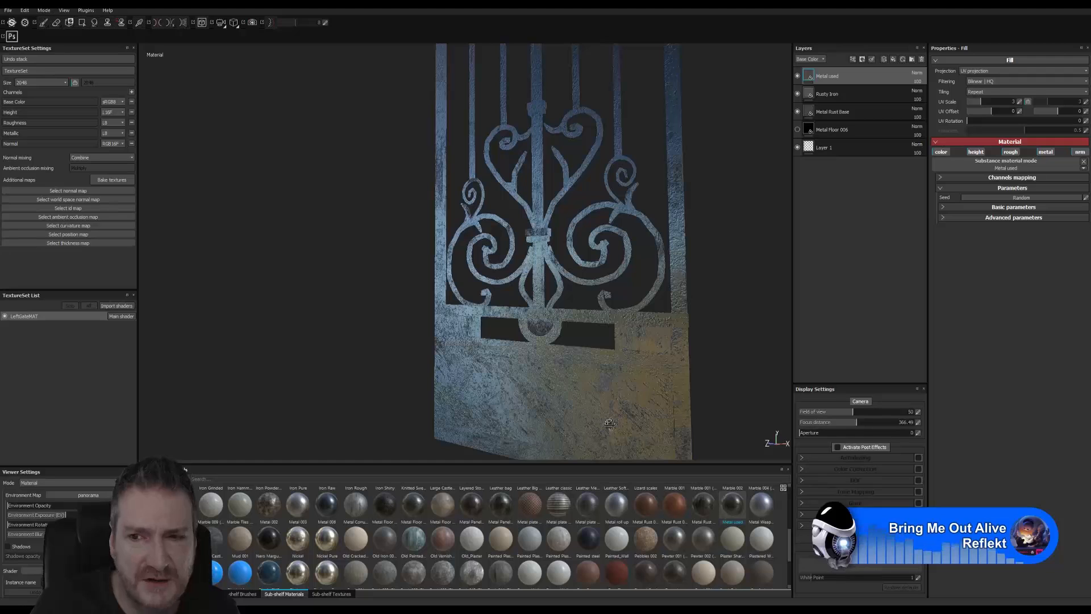
Set the Metal used layer's Rust Amount to 0.01 and Rust Drips to 0.03
{"action": "left_click", "coordinate": [946, 217]}
{"action": "left_click", "coordinate": [942, 208]}
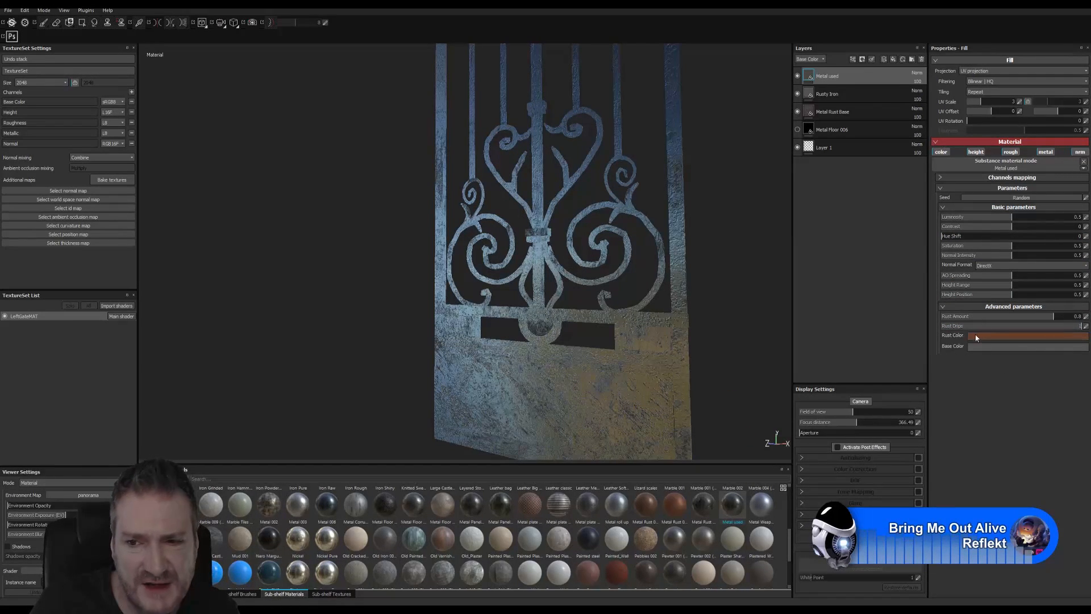
{"action": "left_click_drag", "start_coordinate": [991, 319], "coordinate": [950, 317]}
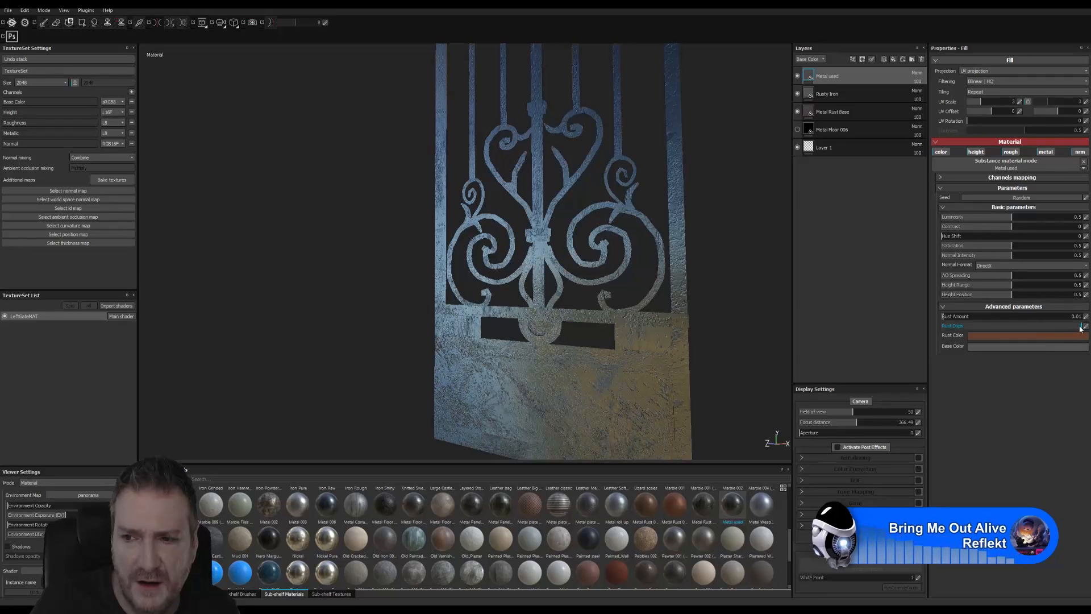
{"action": "left_click_drag", "start_coordinate": [1044, 326], "coordinate": [983, 327]}
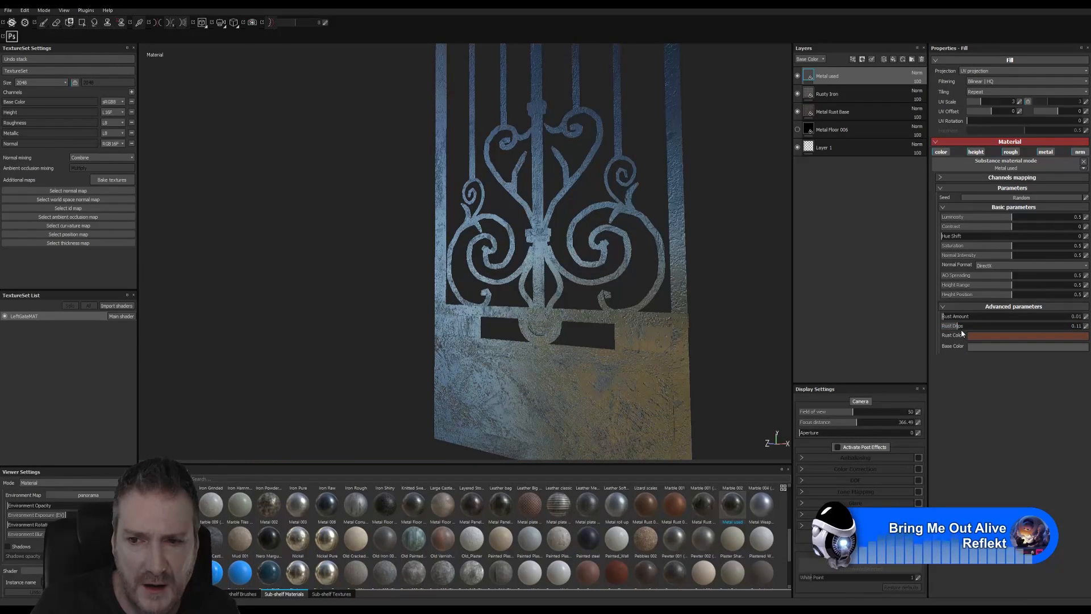
{"action": "left_click_drag", "start_coordinate": [946, 326], "coordinate": [945, 326]}
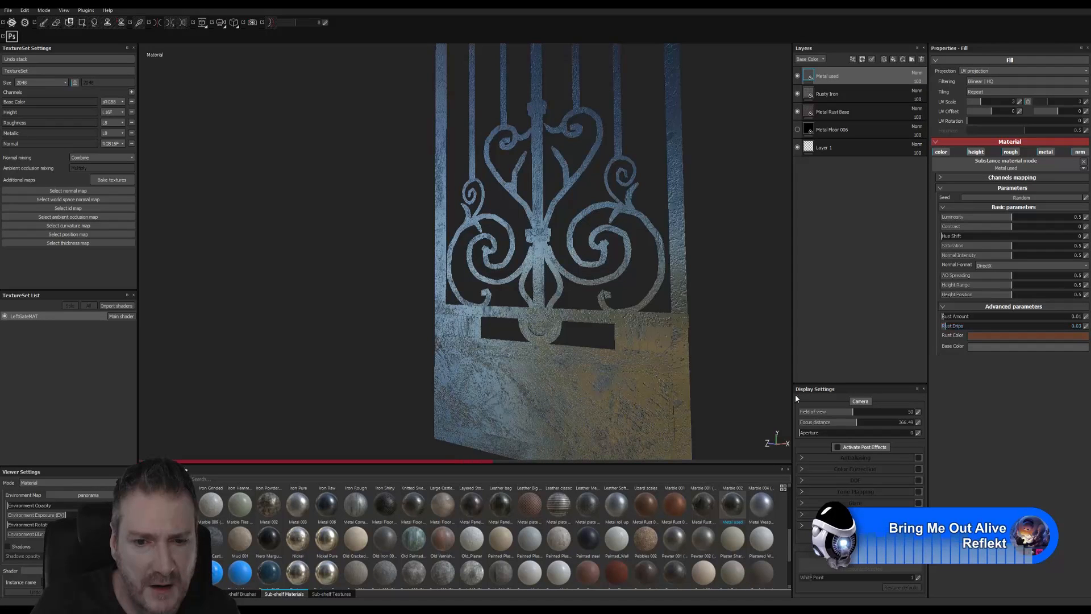
Set the Metal used layer's Base Color to a very dark red (R 0.138, G 0.014, B 0.014) and check it on the gate
{"action": "left_click", "coordinate": [994, 347]}
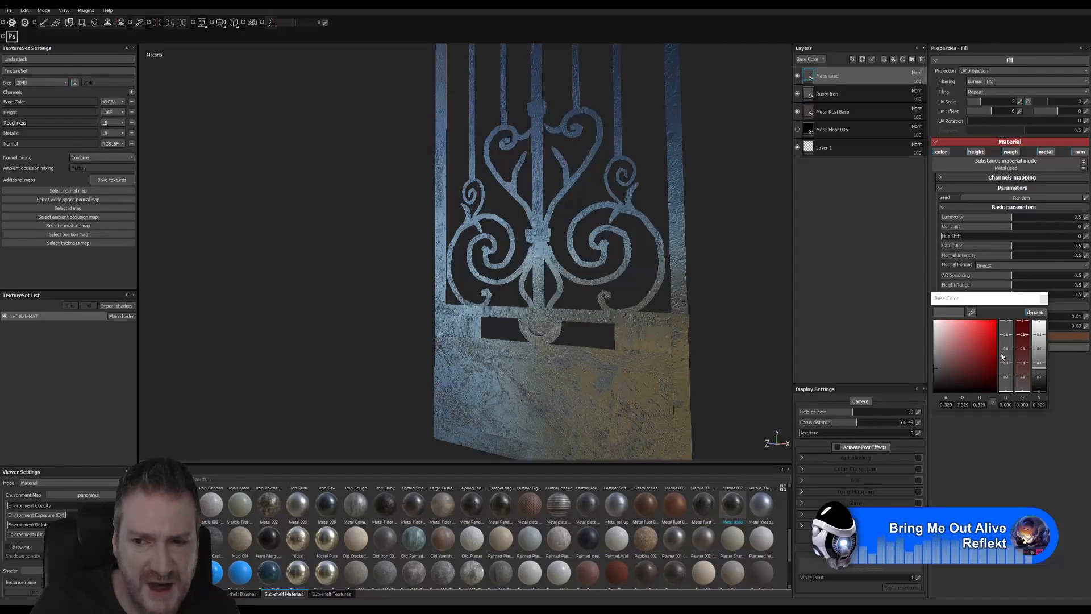
{"action": "left_click", "coordinate": [948, 382]}
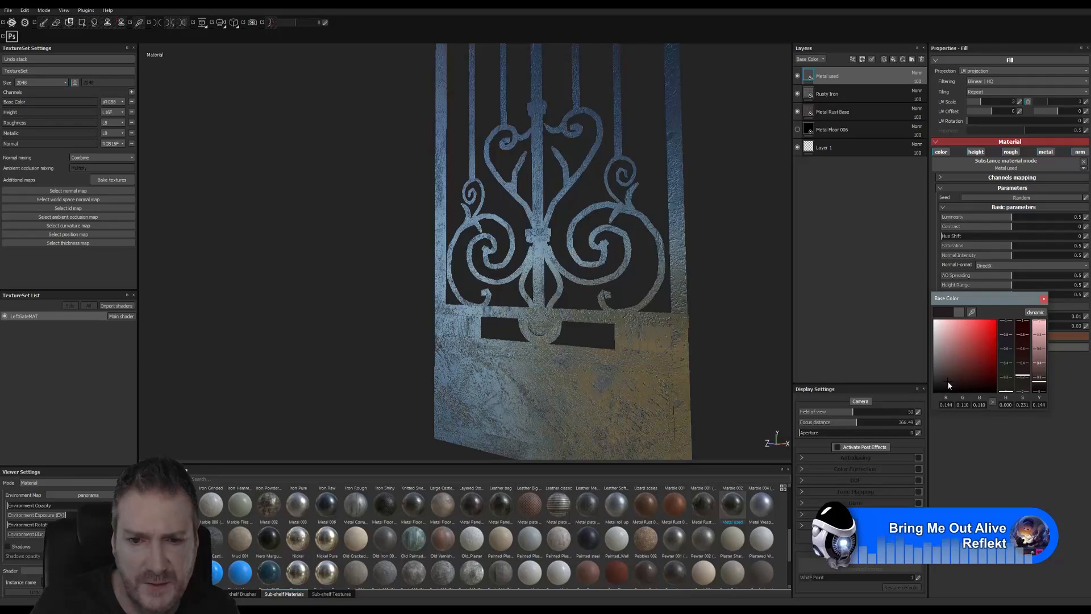
{"action": "left_click", "coordinate": [976, 381]}
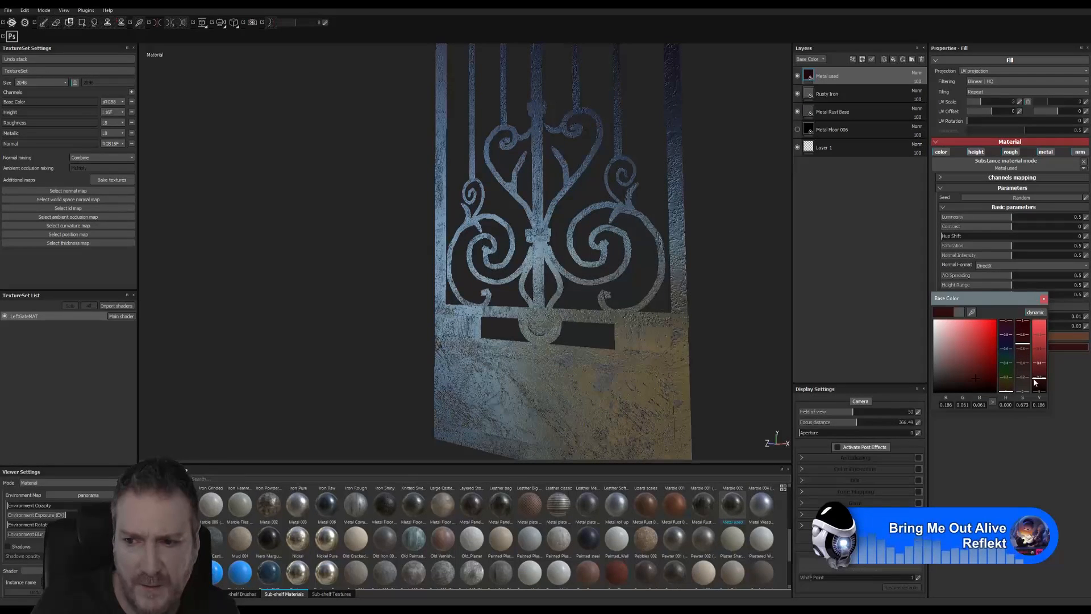
{"action": "left_click", "coordinate": [990, 382]}
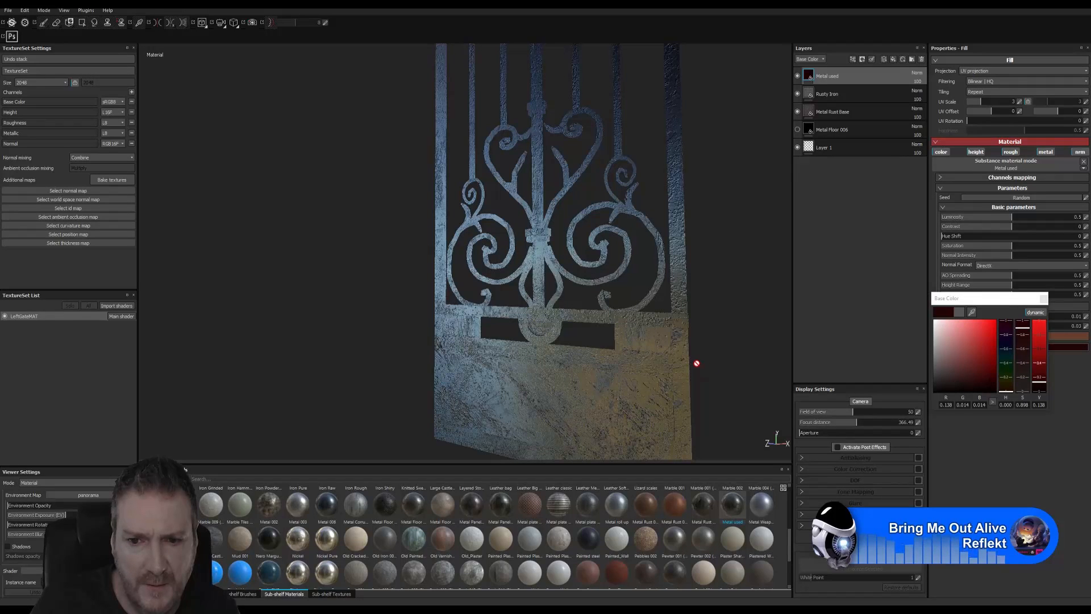
{"action": "left_click_drag", "start_coordinate": [704, 351], "coordinate": [725, 362], "text": "alt"}
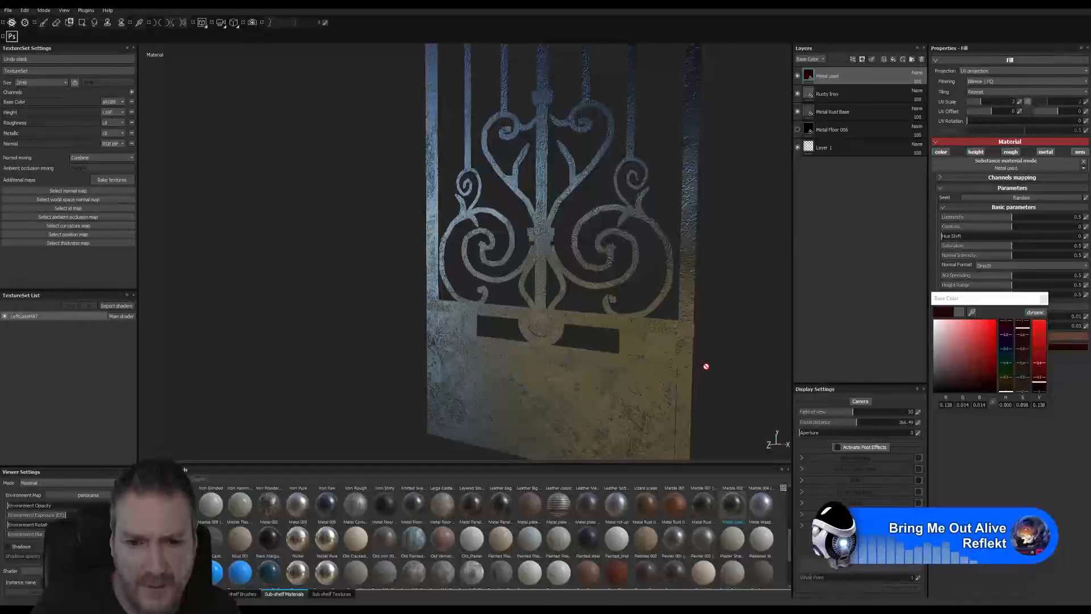
{"action": "right_click_drag", "start_coordinate": [465, 402], "coordinate": [336, 402], "text": "alt"}
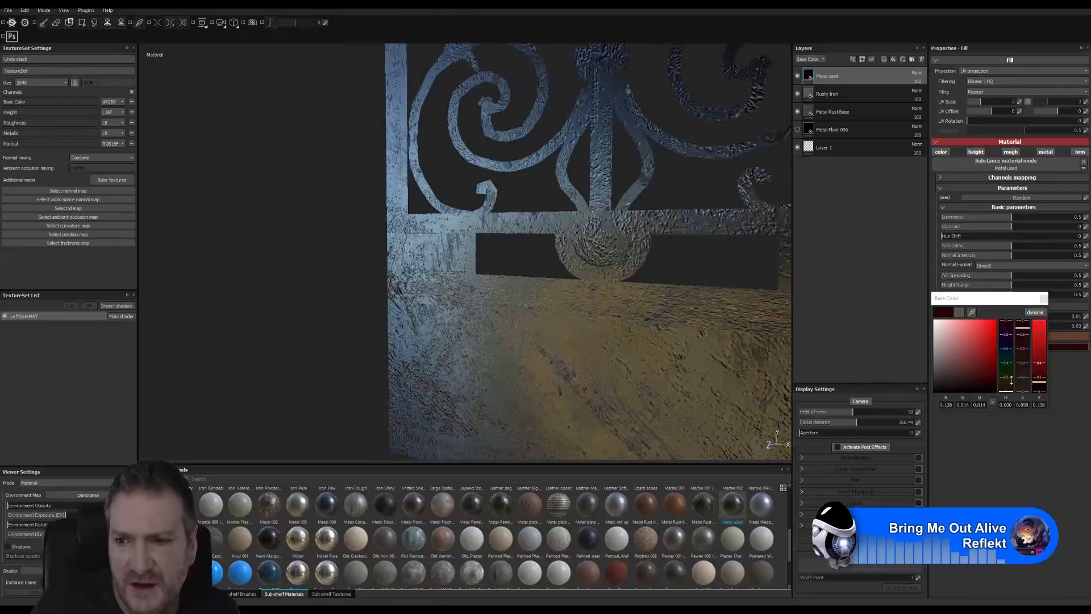
{"action": "left_click", "coordinate": [1044, 299]}
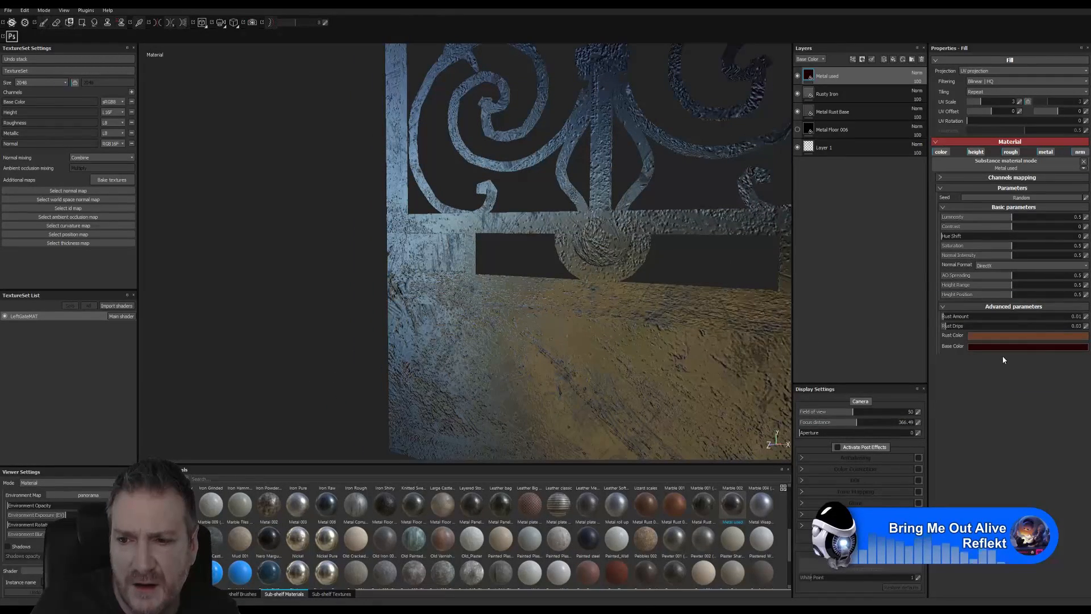
Darken the Metal used layer's Rust Color to a deep brown (R 0.153, G 0.093, B 0.062)
{"action": "left_click", "coordinate": [990, 336]}
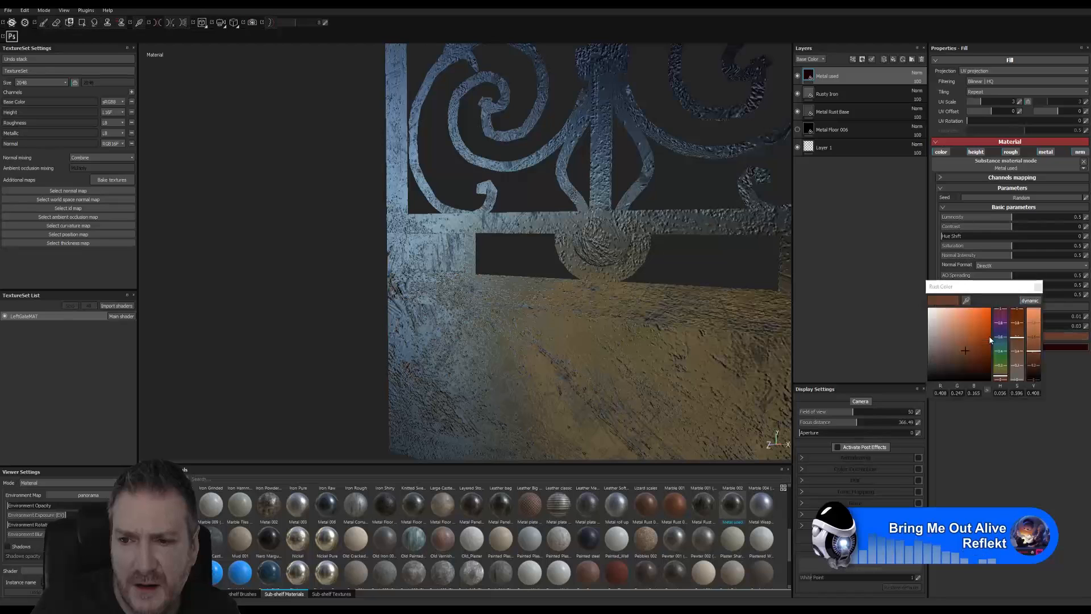
{"action": "left_click", "coordinate": [1034, 369]}
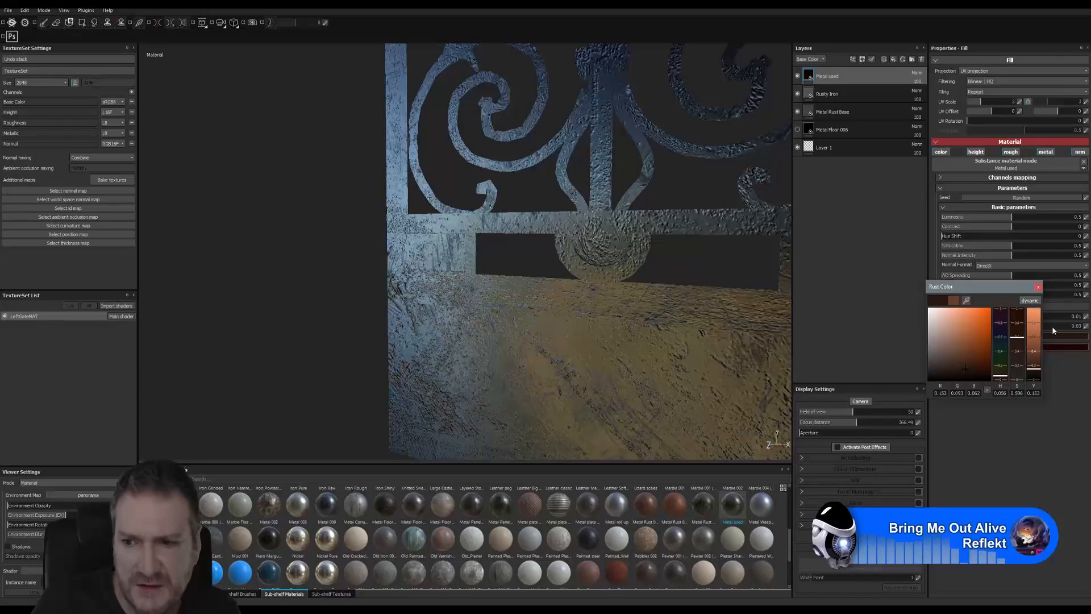
{"action": "left_click", "coordinate": [1037, 288]}
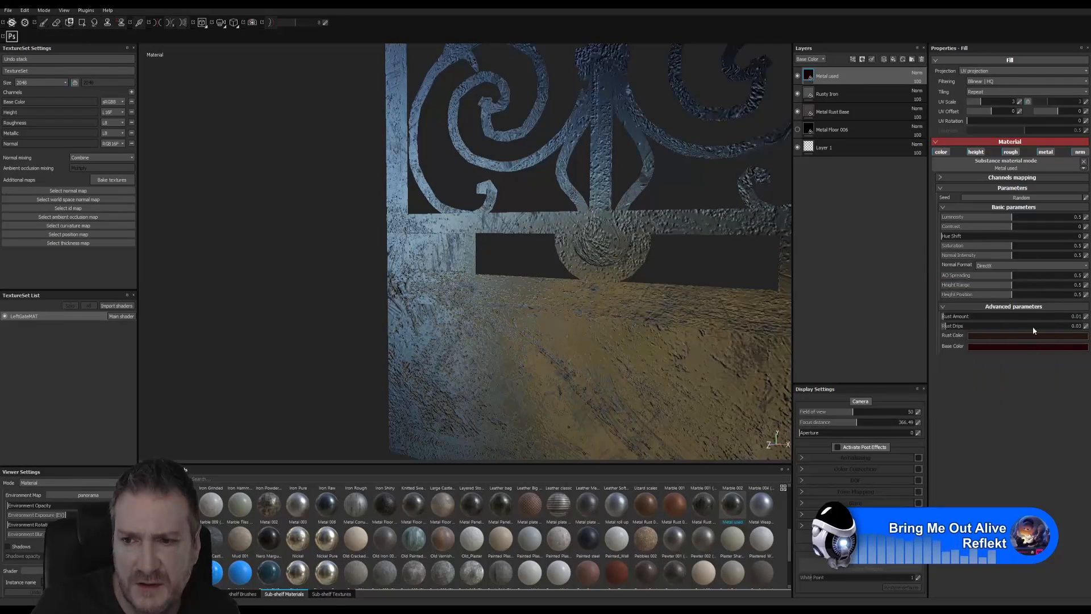
Set the Metal used layer's Normal Intensity to 0.12 and Hue Shift to 0.6, and inspect the gate's bars and scrolls up close
{"action": "left_click", "coordinate": [957, 254]}
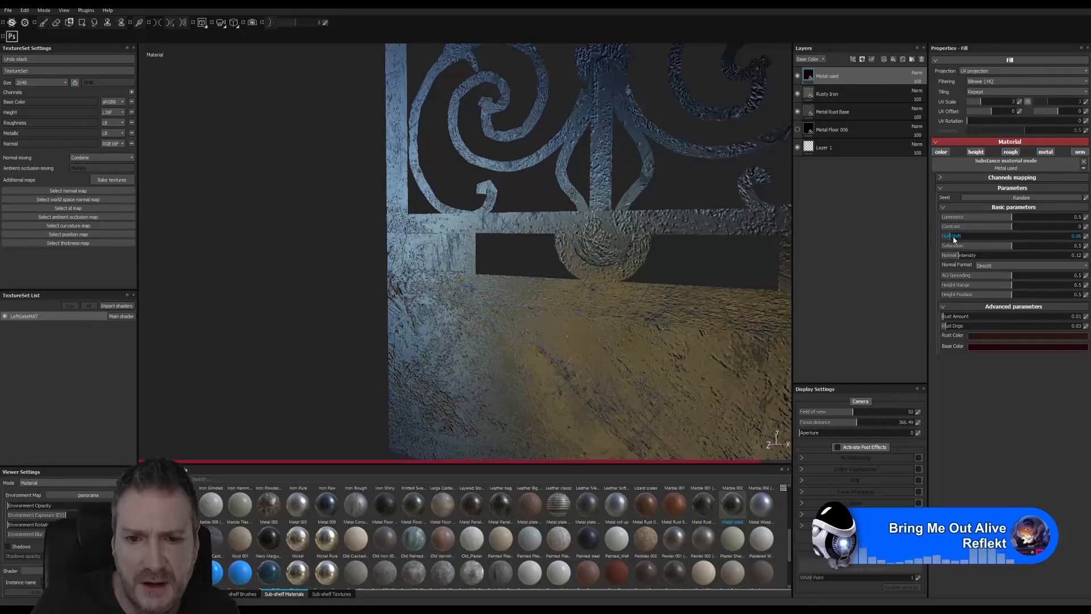
{"action": "left_click_drag", "start_coordinate": [950, 240], "coordinate": [1025, 238]}
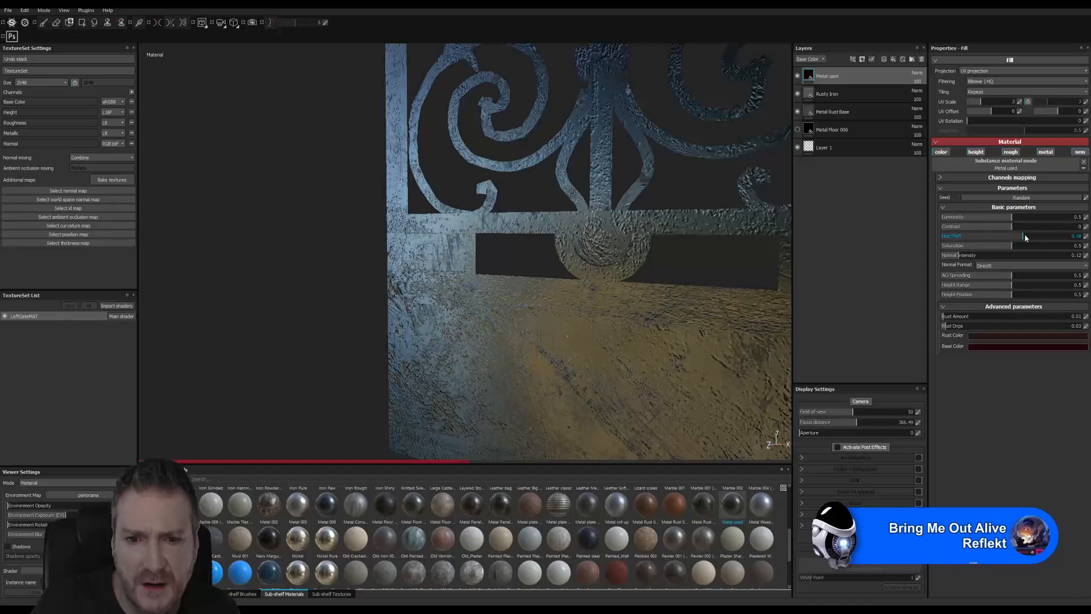
{"action": "right_click_drag", "start_coordinate": [677, 309], "coordinate": [219, 399], "text": "alt"}
{"action": "right_click_drag", "start_coordinate": [406, 355], "coordinate": [274, 381], "text": "alt"}
{"action": "left_click_drag", "start_coordinate": [274, 381], "coordinate": [471, 302], "text": "alt"}
{"action": "right_click_drag", "start_coordinate": [489, 305], "coordinate": [1074, 259], "text": "alt"}
{"action": "right_click_drag", "start_coordinate": [528, 299], "coordinate": [748, 302], "text": "alt"}
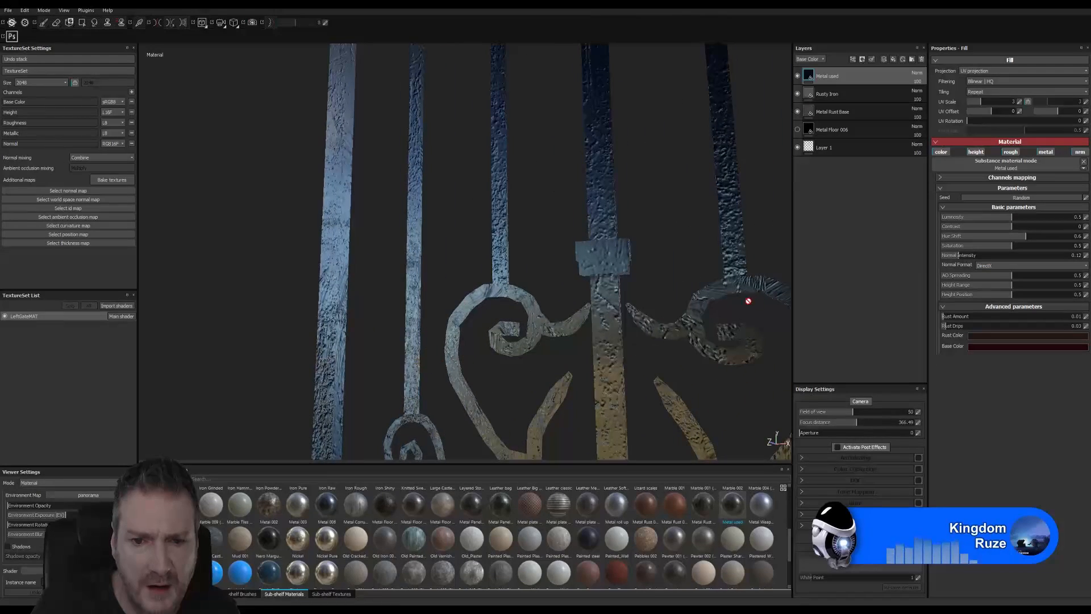
{"action": "middle_click_drag", "start_coordinate": [630, 196], "coordinate": [523, 294], "text": "alt"}
{"action": "left_click_drag", "start_coordinate": [522, 293], "coordinate": [545, 318], "text": "alt"}
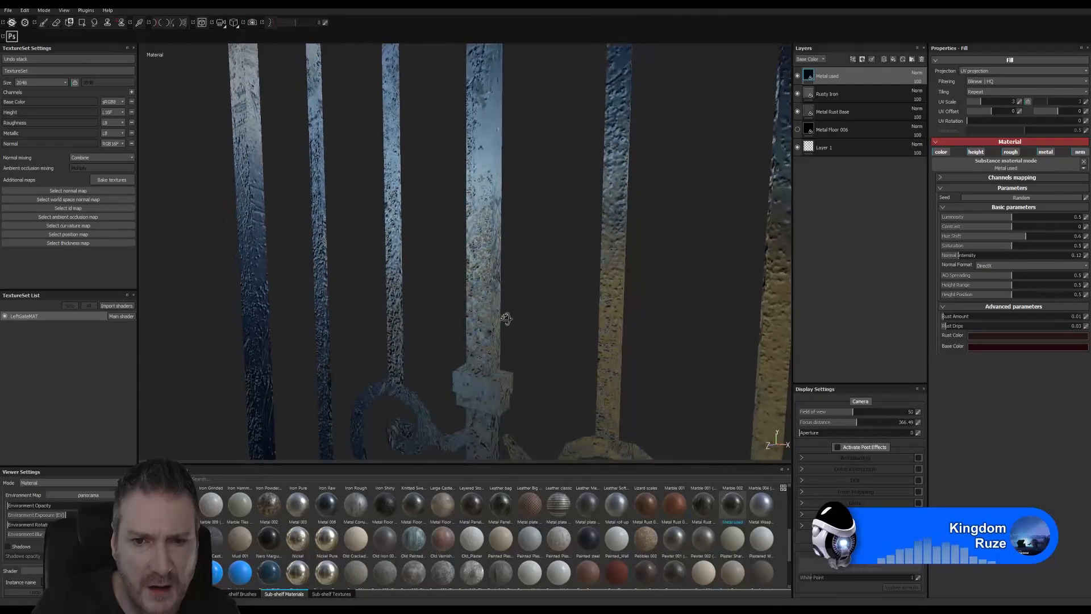
Try a UV Scale of 5 on the Metal used layer, and set it to 10 instead
{"action": "left_click", "coordinate": [1020, 103]}
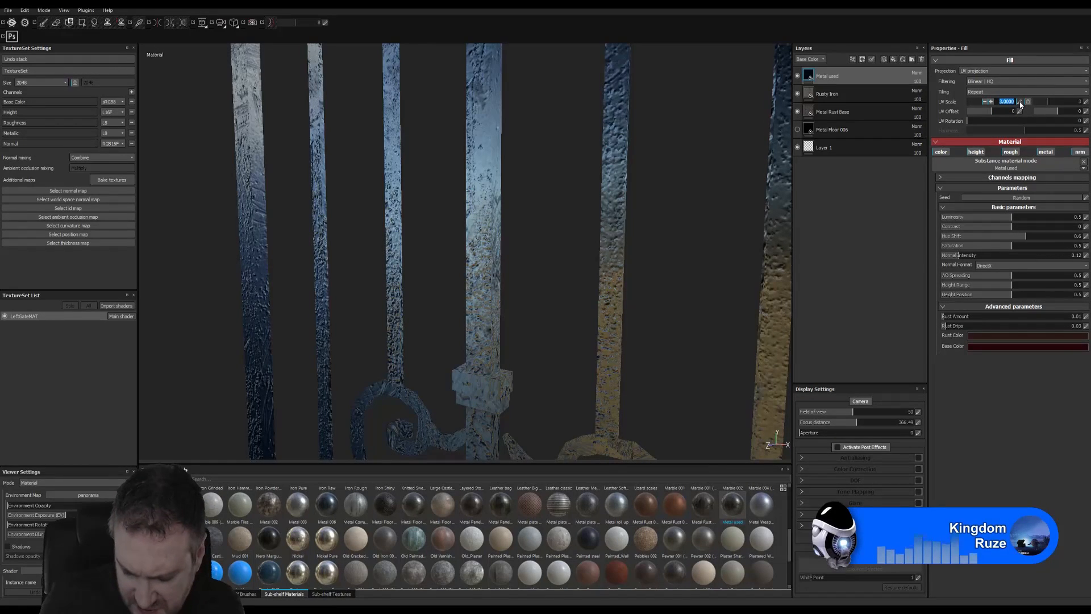
{"action": "type", "text": "5"}
{"action": "key", "text": "Return"}
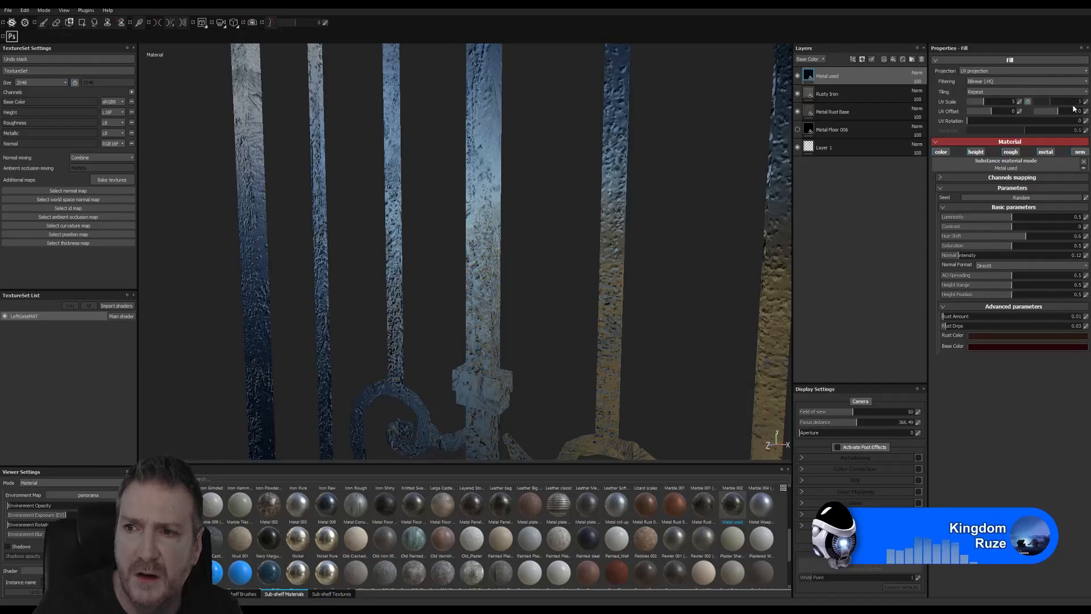
{"action": "left_click", "coordinate": [1019, 103]}
{"action": "type", "text": "10"}
{"action": "key", "text": "Return"}
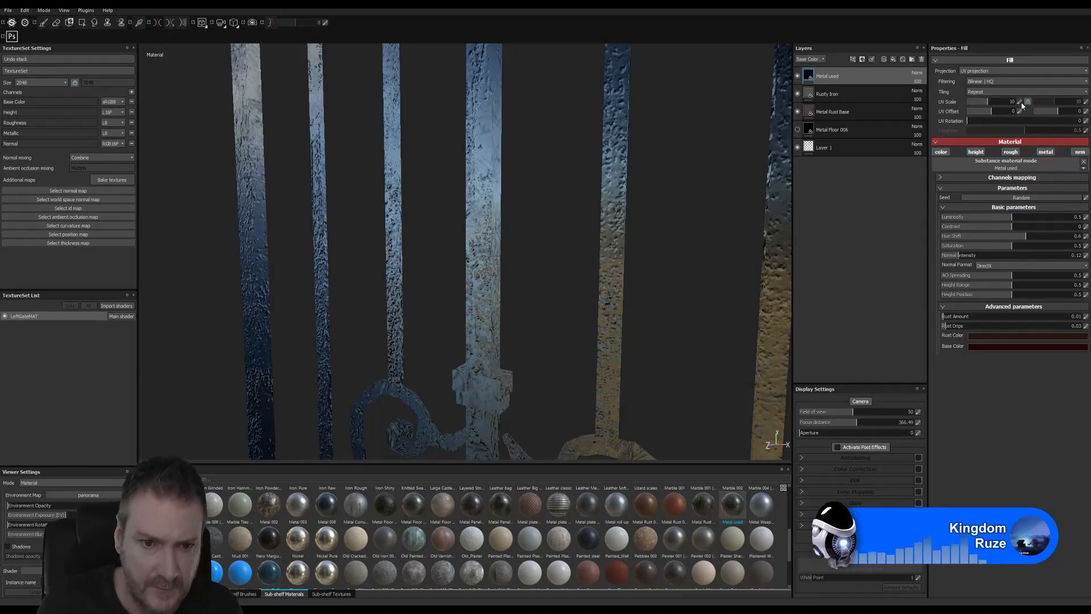
Set the Metal used layer's AO Spreading to 0.16, Height Range to 0.14 and Height Position to 0.07
{"action": "right_click_drag", "start_coordinate": [529, 297], "coordinate": [188, 438], "text": "alt"}
{"action": "middle_click_drag", "start_coordinate": [426, 331], "coordinate": [505, 191], "text": "alt"}
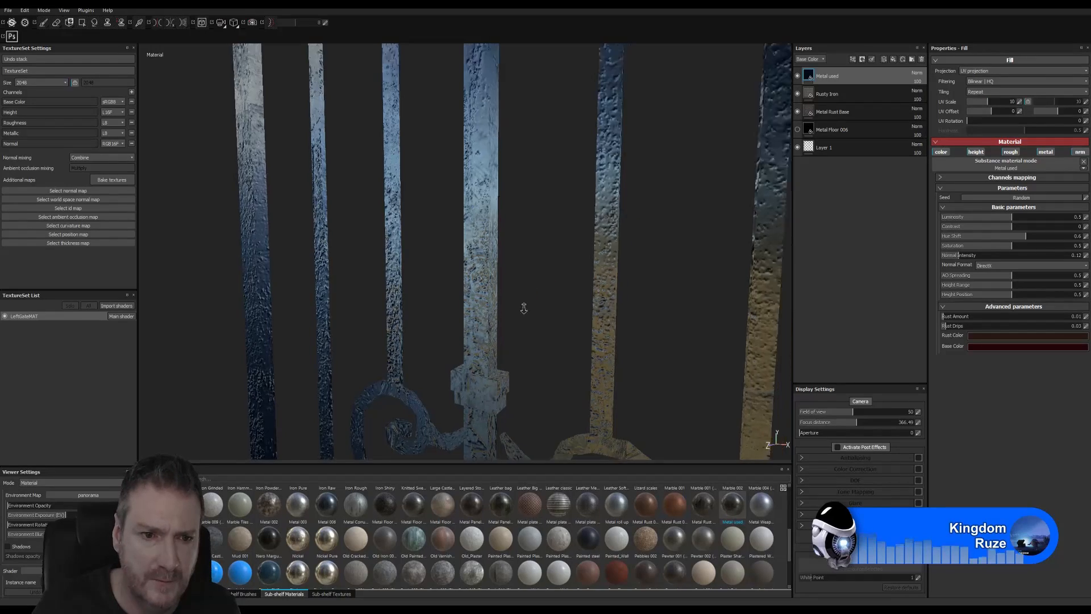
{"action": "left_click_drag", "start_coordinate": [505, 191], "coordinate": [531, 340], "text": "alt"}
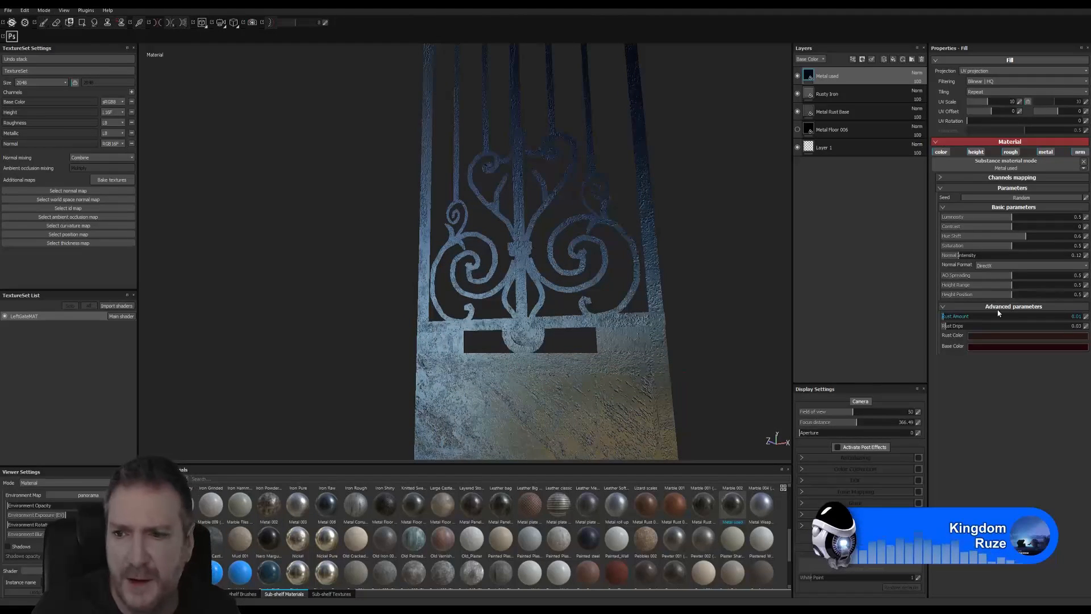
{"action": "left_click", "coordinate": [964, 278]}
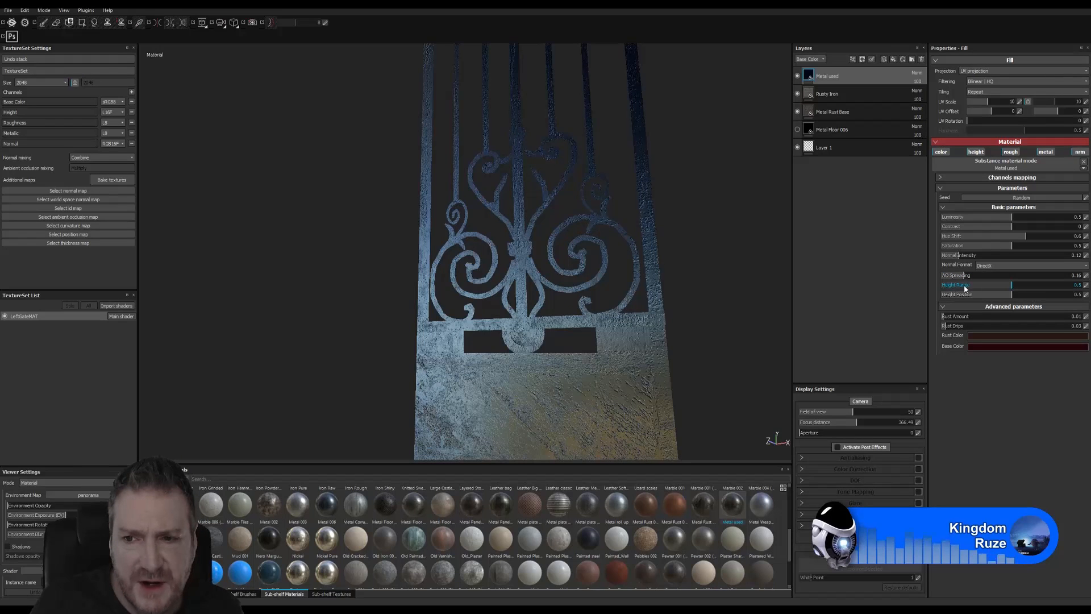
{"action": "left_click", "coordinate": [961, 285]}
{"action": "left_click", "coordinate": [952, 295]}
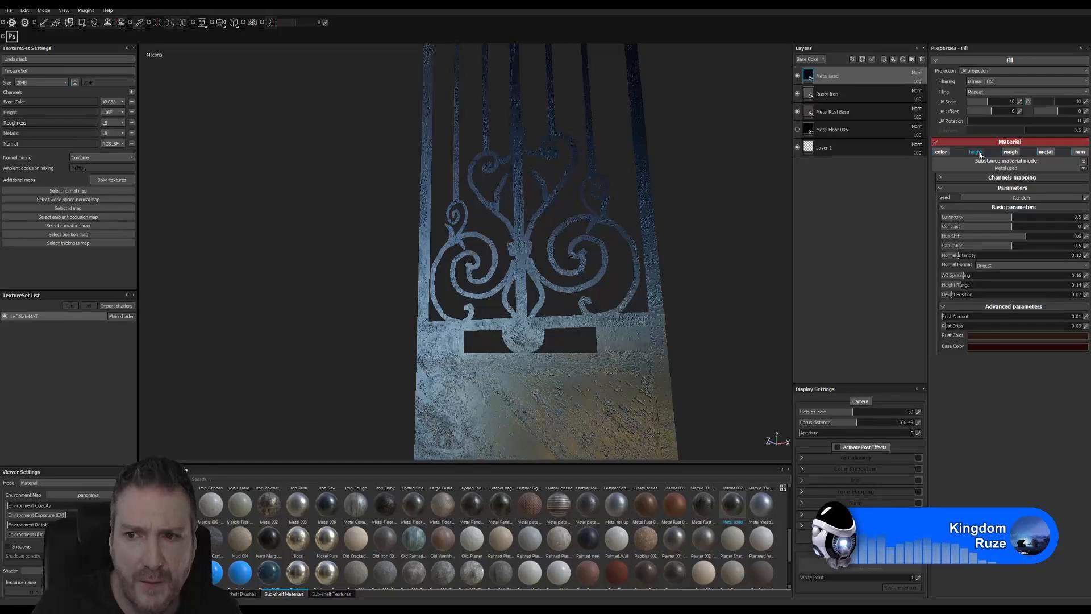
Compare the gate with and without the Metal Rust Base and Rusty Iron layers, hide both, and set Metal used's Hue Shift to 0.76
{"action": "left_click", "coordinate": [798, 112]}
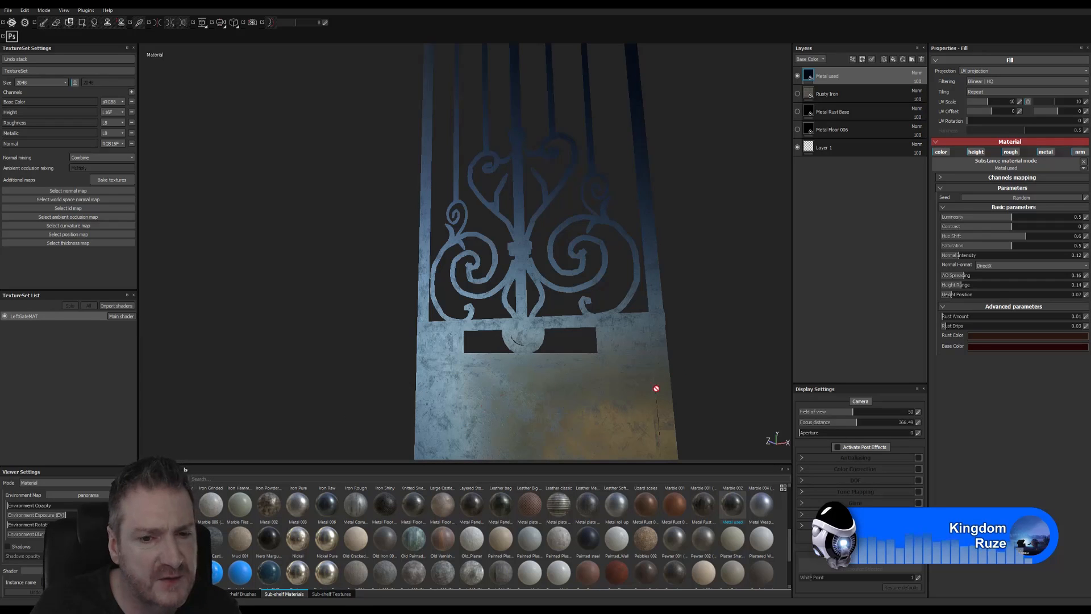
{"action": "scroll", "coordinate": [566, 392], "scroll_direction": "up", "scroll_amount": 3}
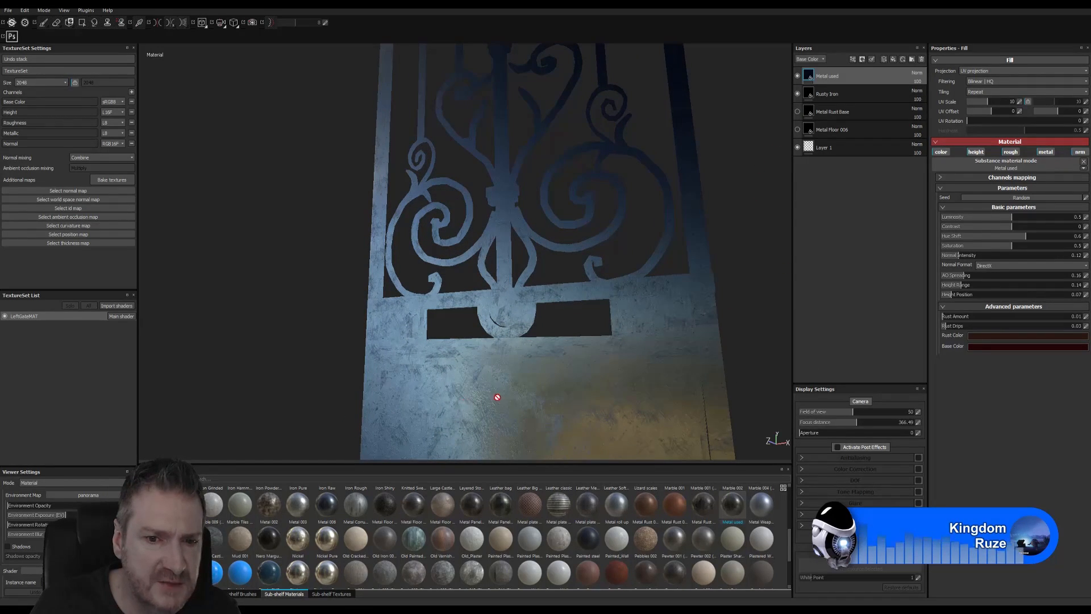
{"action": "left_click", "coordinate": [797, 113]}
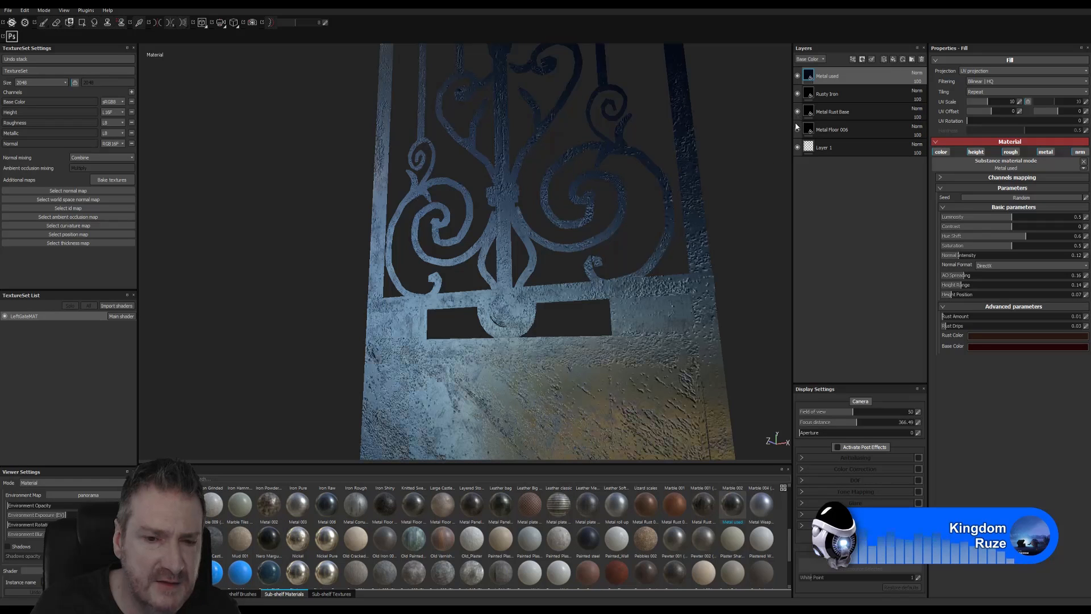
{"action": "left_click", "coordinate": [797, 112]}
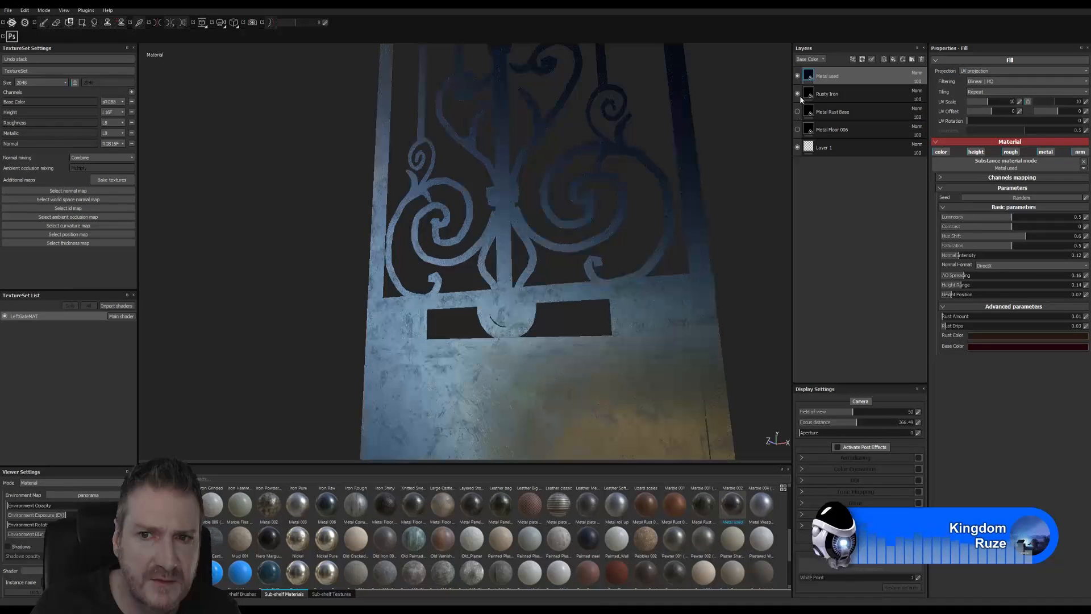
{"action": "left_click_drag", "start_coordinate": [550, 375], "coordinate": [557, 419], "text": "alt"}
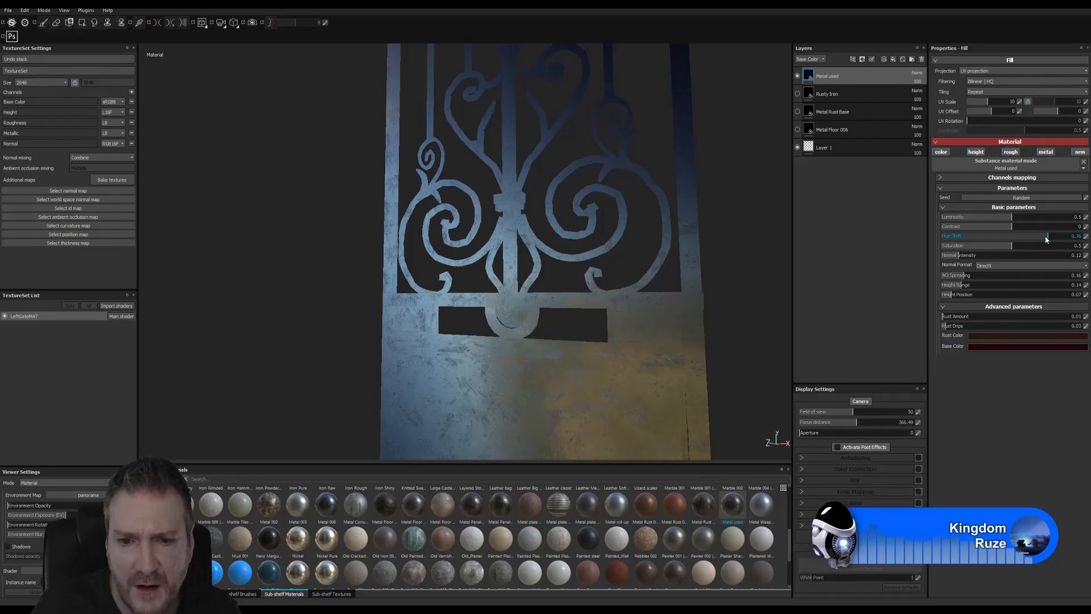
{"action": "left_click_drag", "start_coordinate": [599, 318], "coordinate": [429, 344], "text": "alt"}
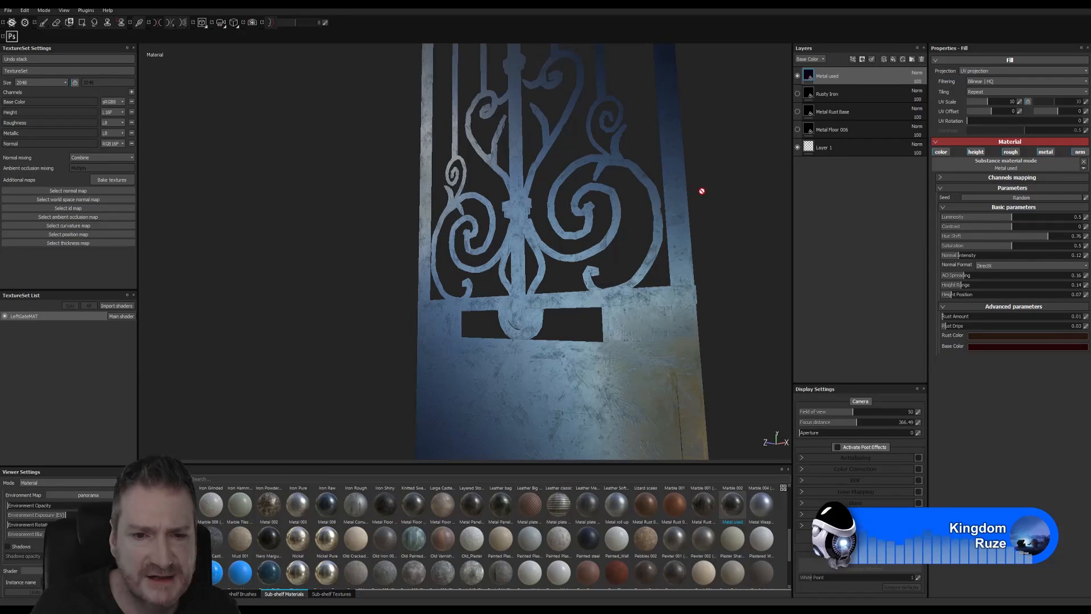
{"action": "left_click_drag", "start_coordinate": [647, 392], "coordinate": [634, 341], "text": "alt"}
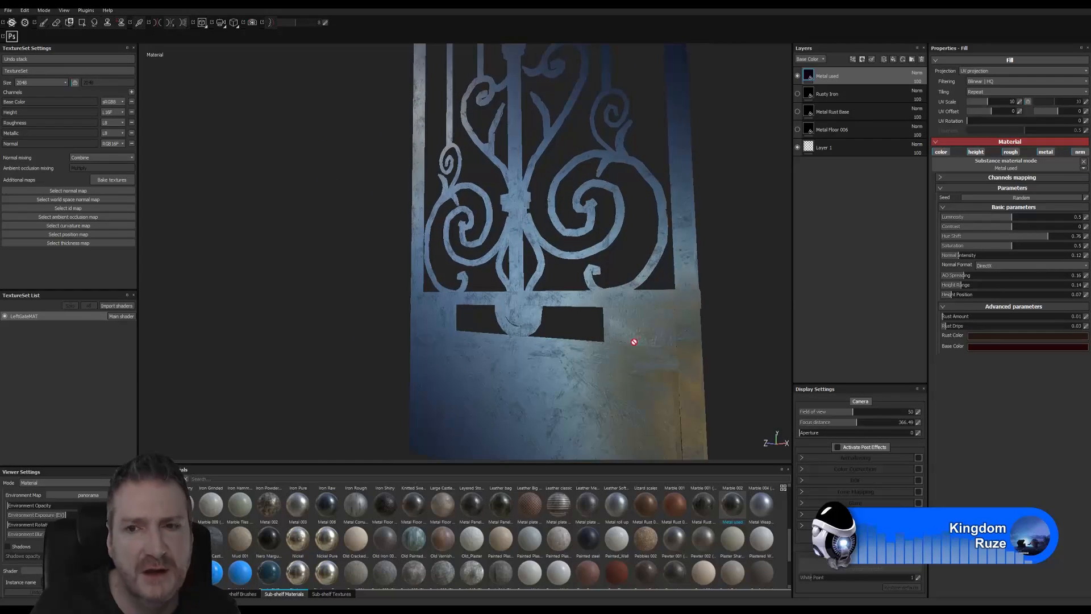
Isolate the Metal Rust Base layer by making it visible, selecting it and hiding the Rusty Iron and Metal used layers
{"action": "left_click", "coordinate": [797, 94]}
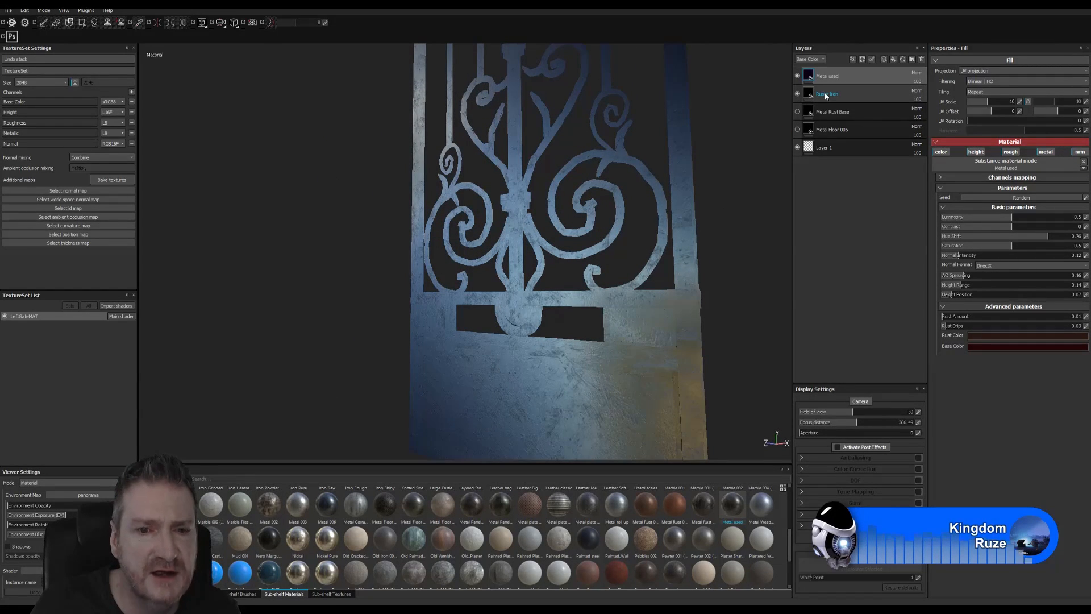
{"action": "left_click", "coordinate": [825, 94]}
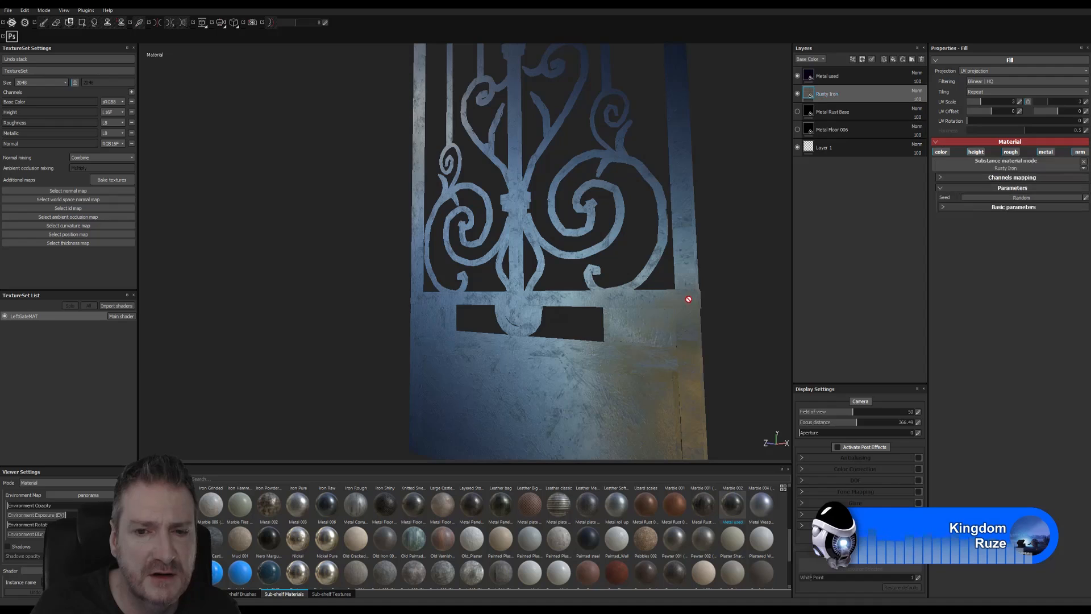
{"action": "left_click", "coordinate": [798, 112]}
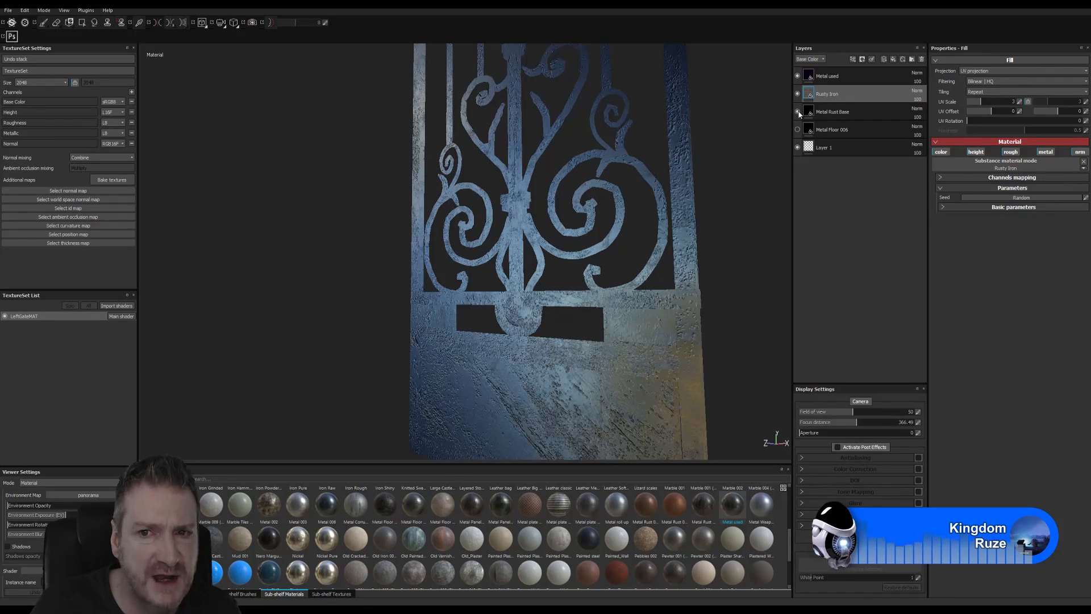
{"action": "left_click", "coordinate": [826, 114]}
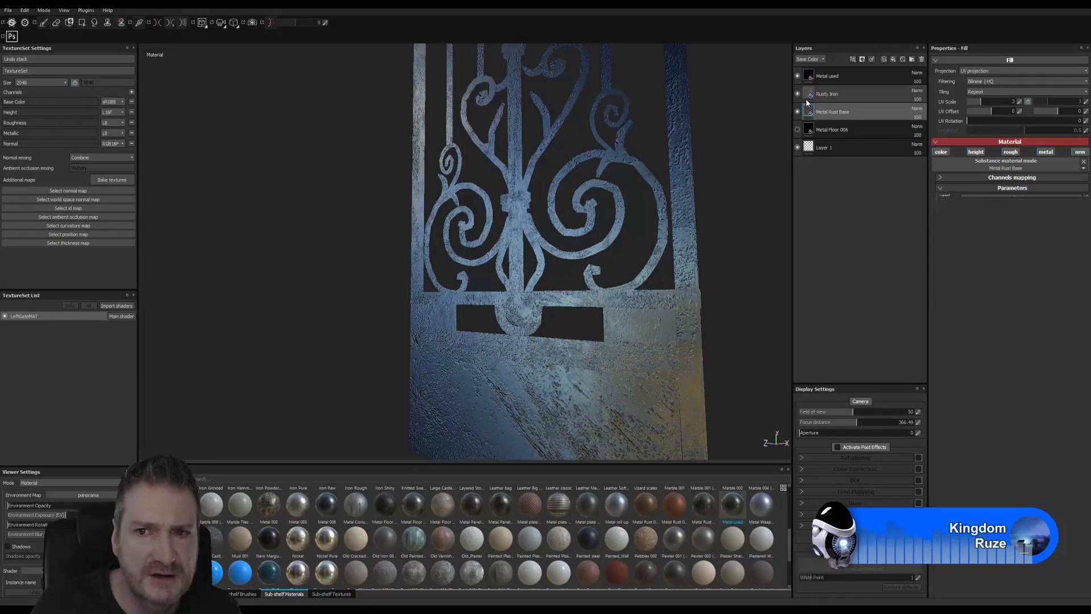
{"action": "left_click", "coordinate": [797, 94]}
{"action": "left_click", "coordinate": [797, 76]}
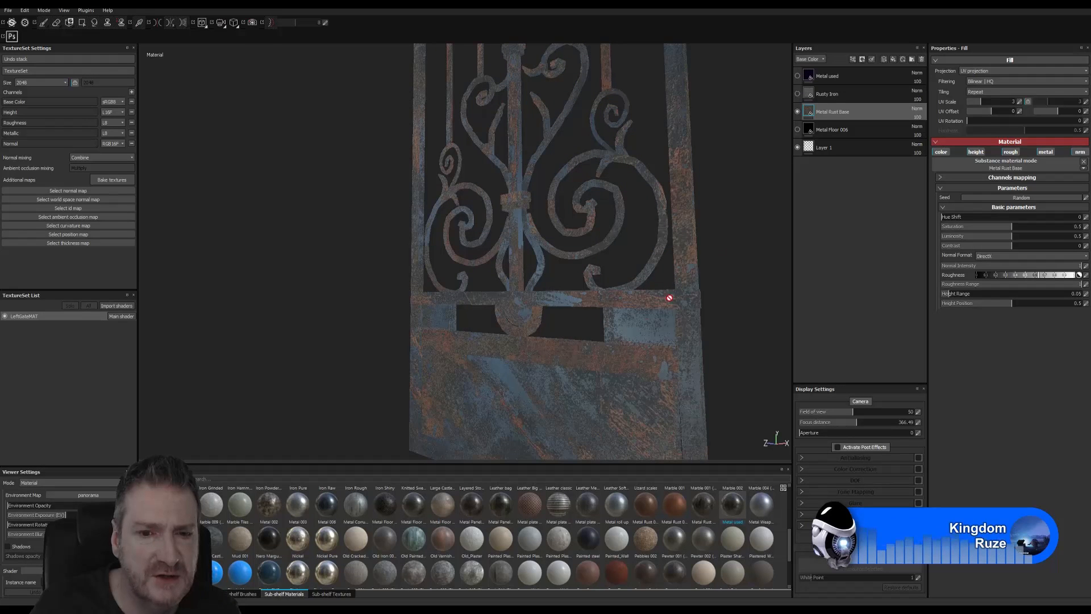
Set the Metal Rust Base layer's Height Position to 0.15 and Normal Intensity to 0.2
{"action": "left_click_drag", "start_coordinate": [641, 385], "coordinate": [633, 305], "text": "alt"}
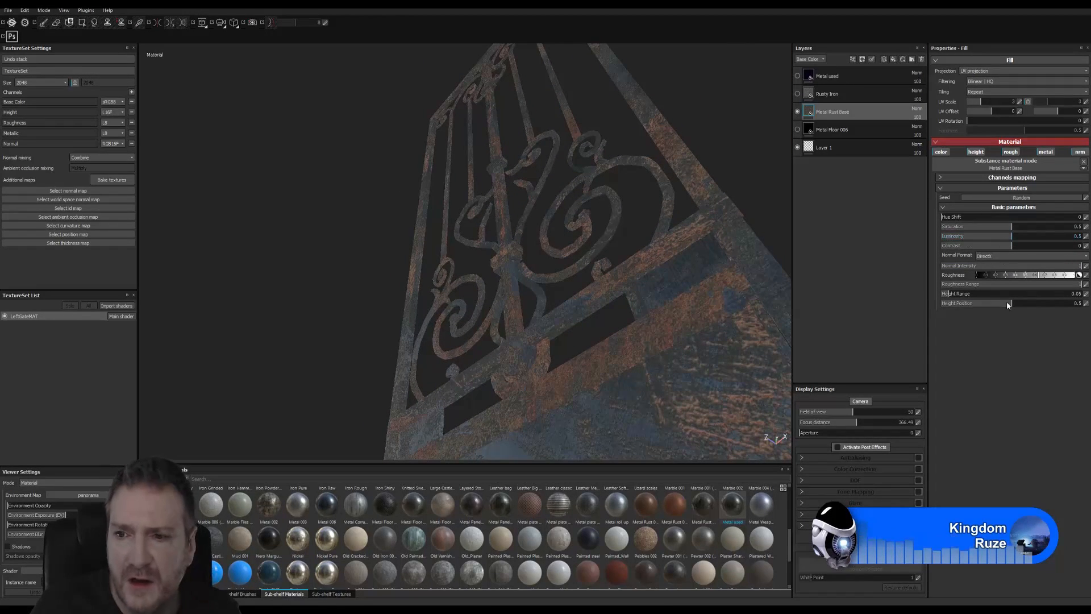
{"action": "left_click", "coordinate": [961, 304]}
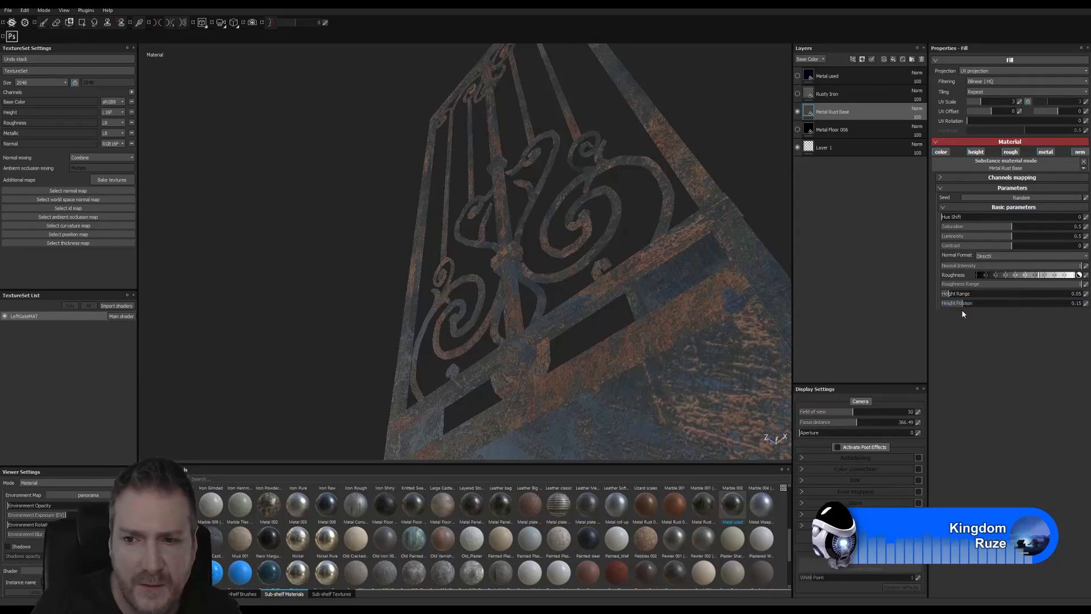
{"action": "left_click", "coordinate": [969, 266]}
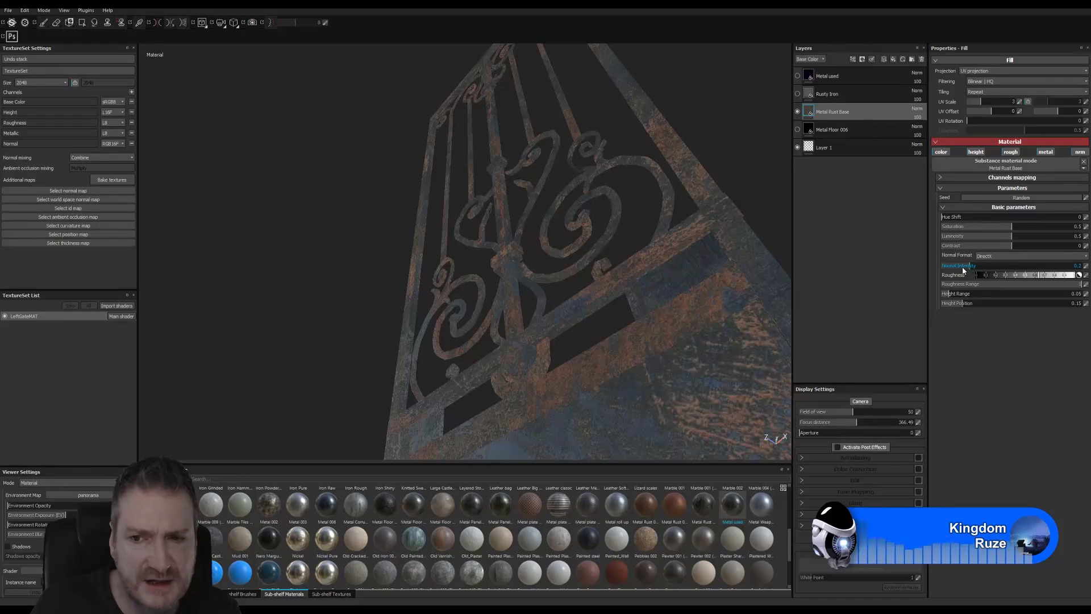
Set the Metal Rust Base layer's normal intensity to 0.1 and its roughness range to 0.22
{"action": "left_click", "coordinate": [956, 267]}
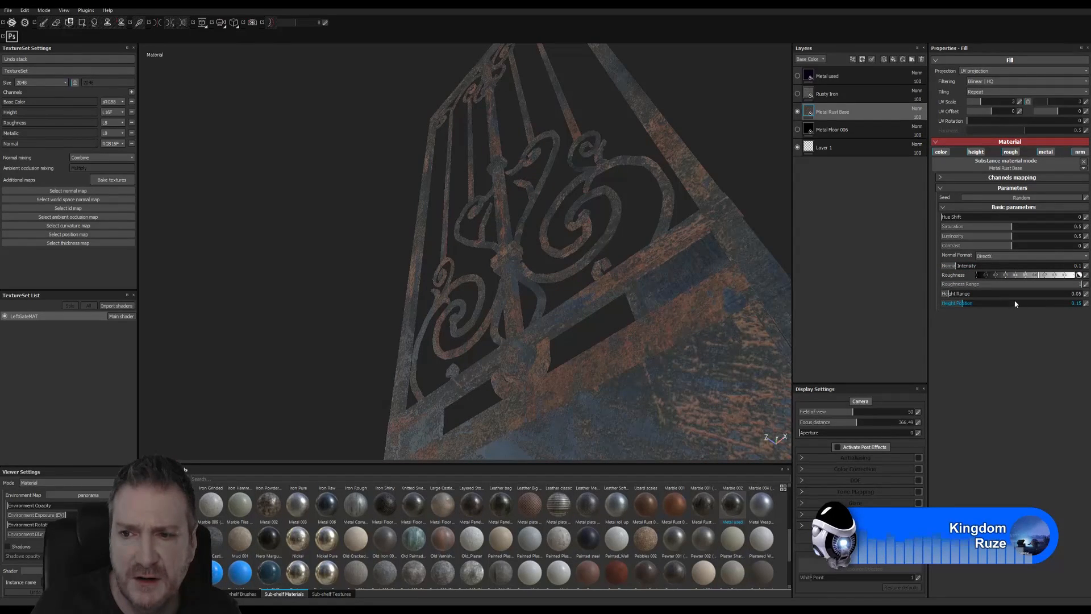
{"action": "left_click", "coordinate": [984, 285]}
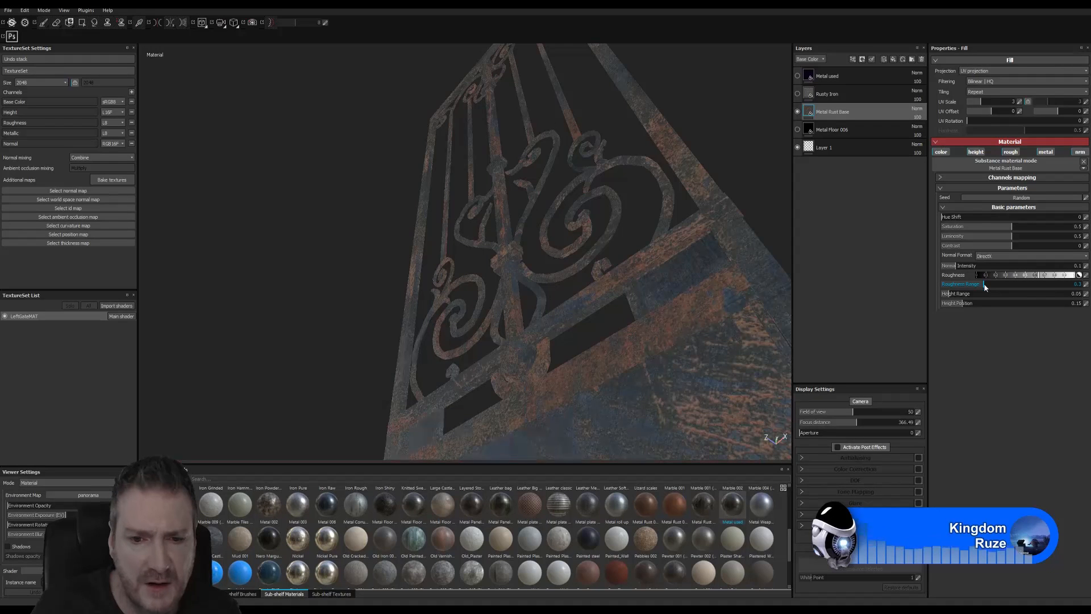
{"action": "left_click_drag", "start_coordinate": [670, 315], "coordinate": [711, 341], "text": "alt"}
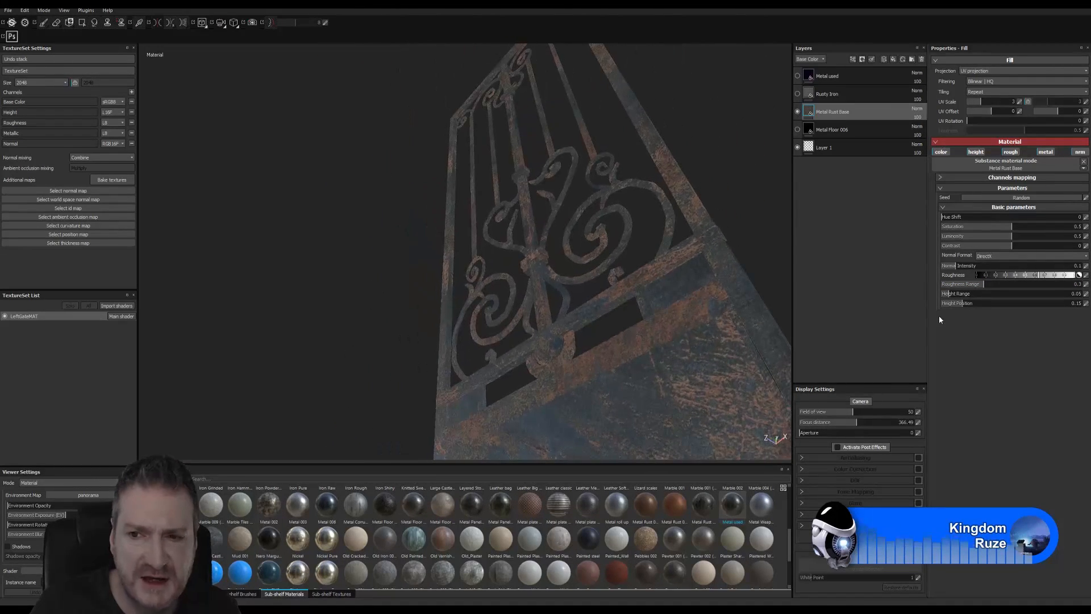
{"action": "left_click", "coordinate": [1051, 283]}
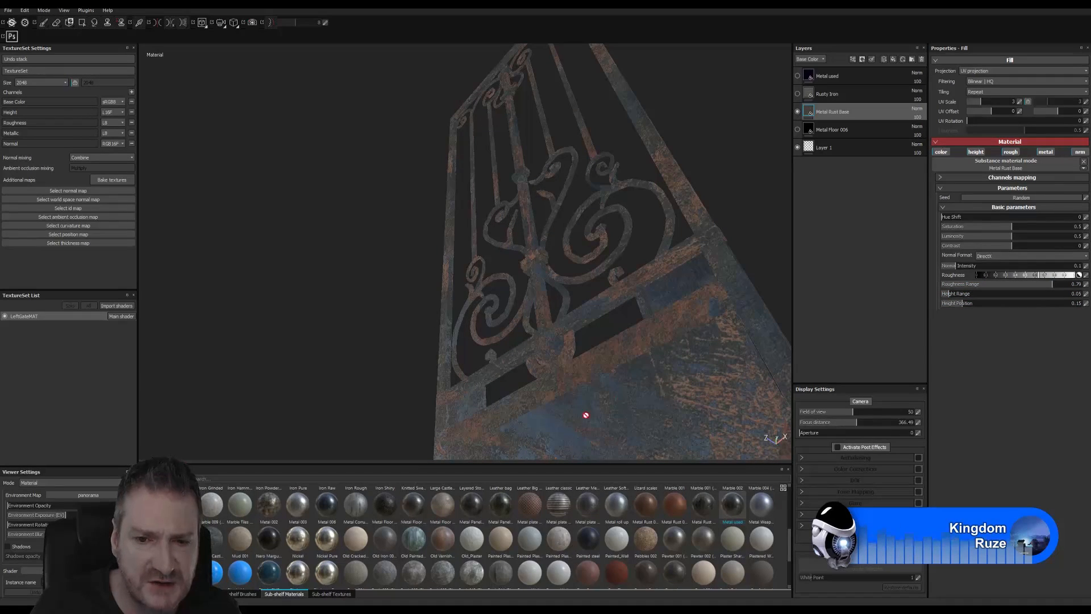
{"action": "left_click", "coordinate": [970, 285]}
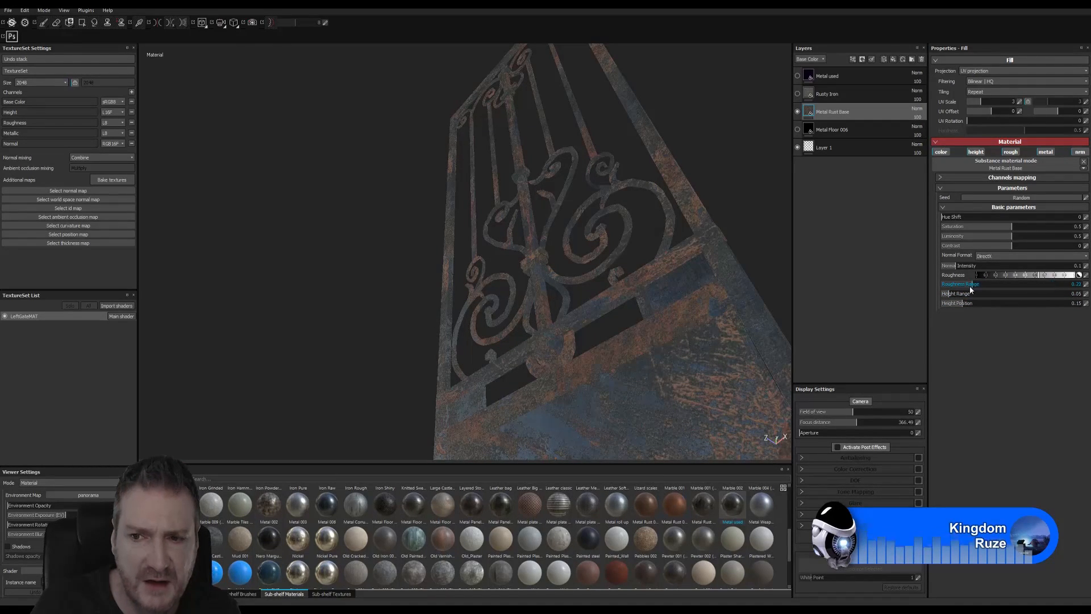
{"action": "left_click_drag", "start_coordinate": [580, 378], "coordinate": [716, 341], "text": "alt"}
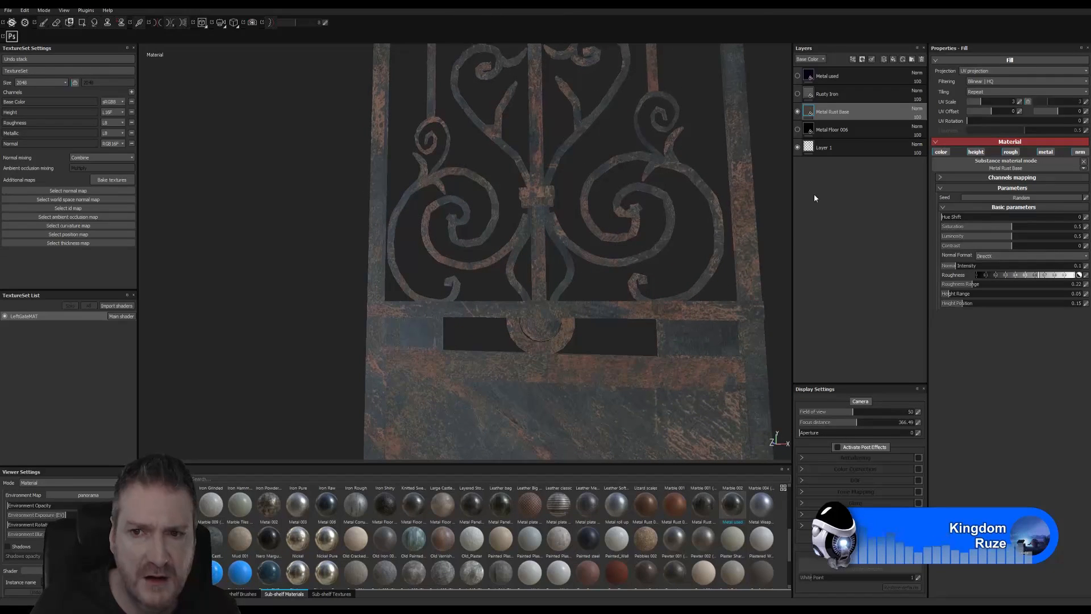
Show the Rusty Iron and Metal used layers and compare the gate with Metal Rust Base hidden and visible
{"action": "left_click", "coordinate": [797, 94]}
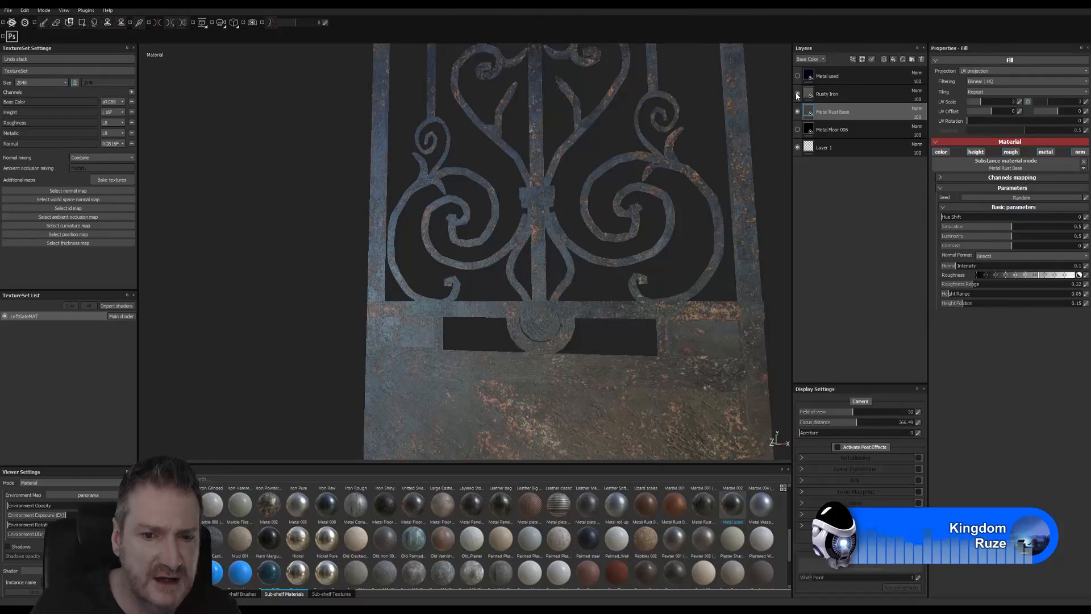
{"action": "left_click", "coordinate": [798, 76]}
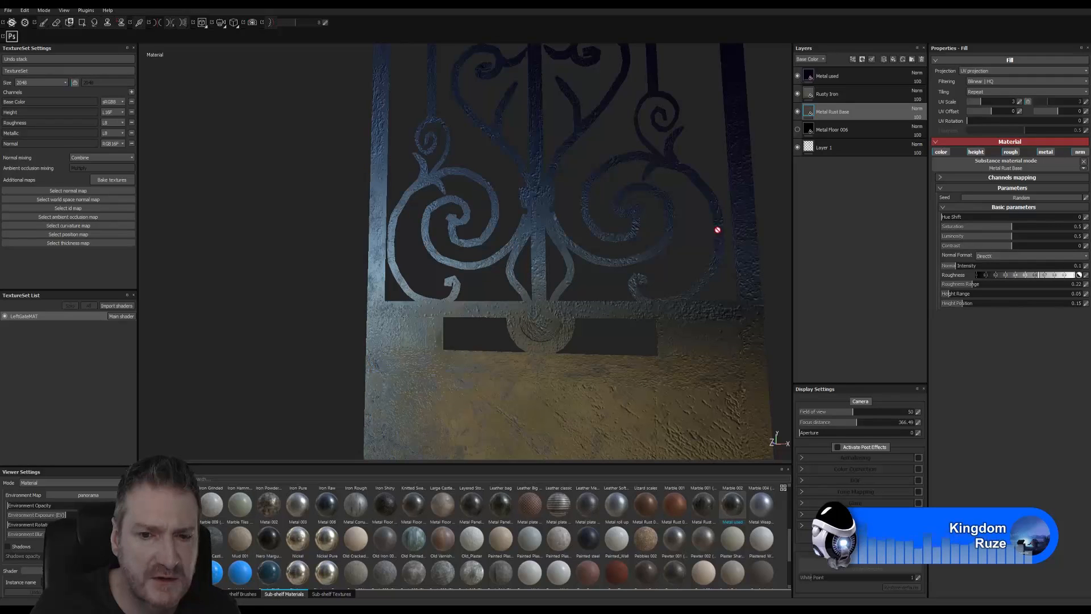
{"action": "left_click_drag", "start_coordinate": [656, 331], "coordinate": [567, 364], "text": "alt"}
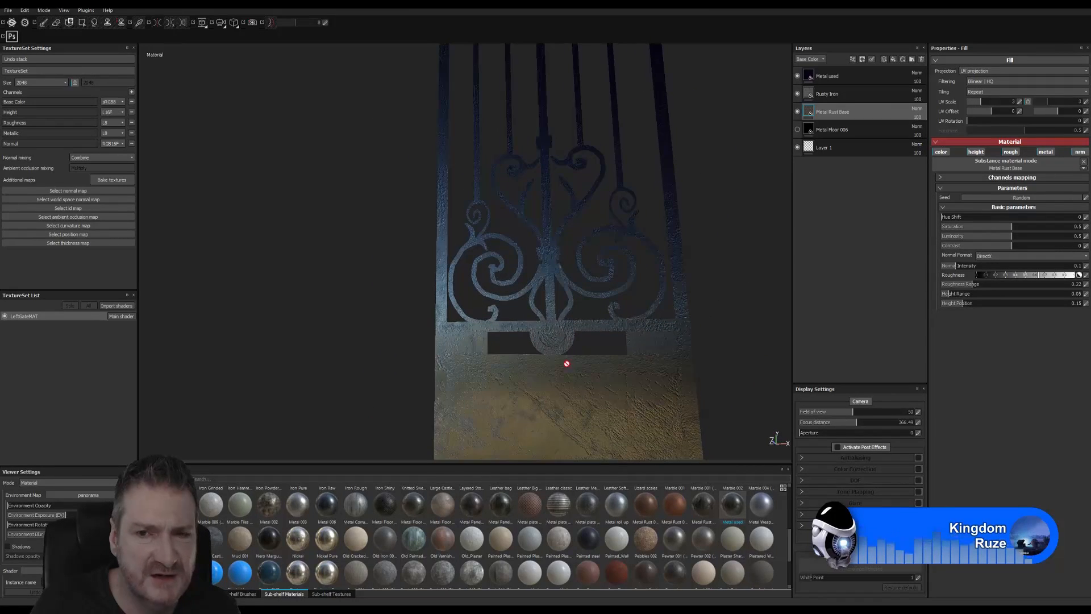
{"action": "left_click", "coordinate": [797, 112]}
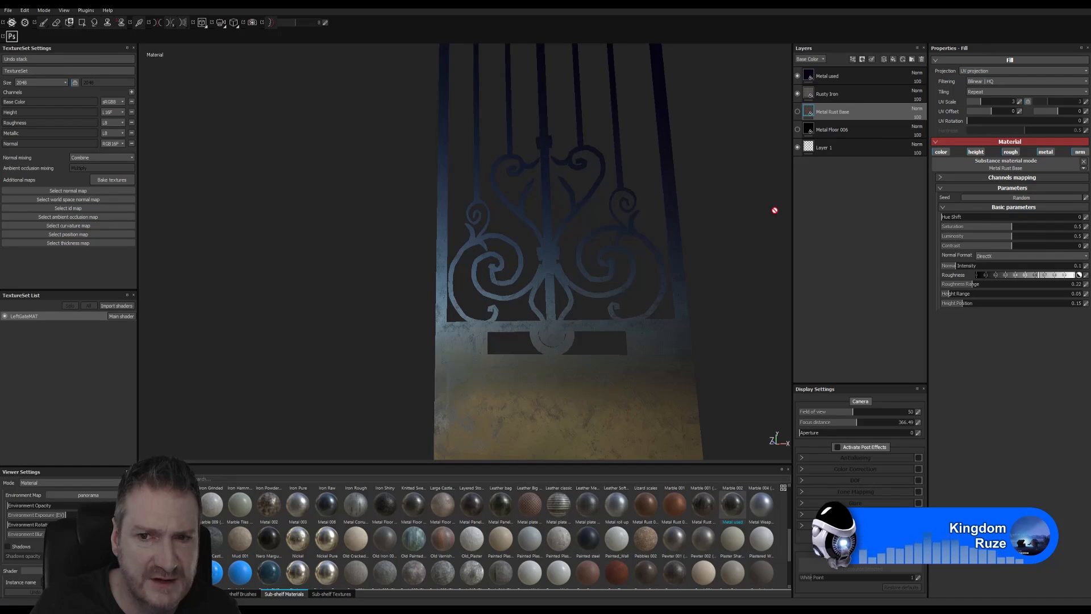
{"action": "left_click", "coordinate": [797, 111]}
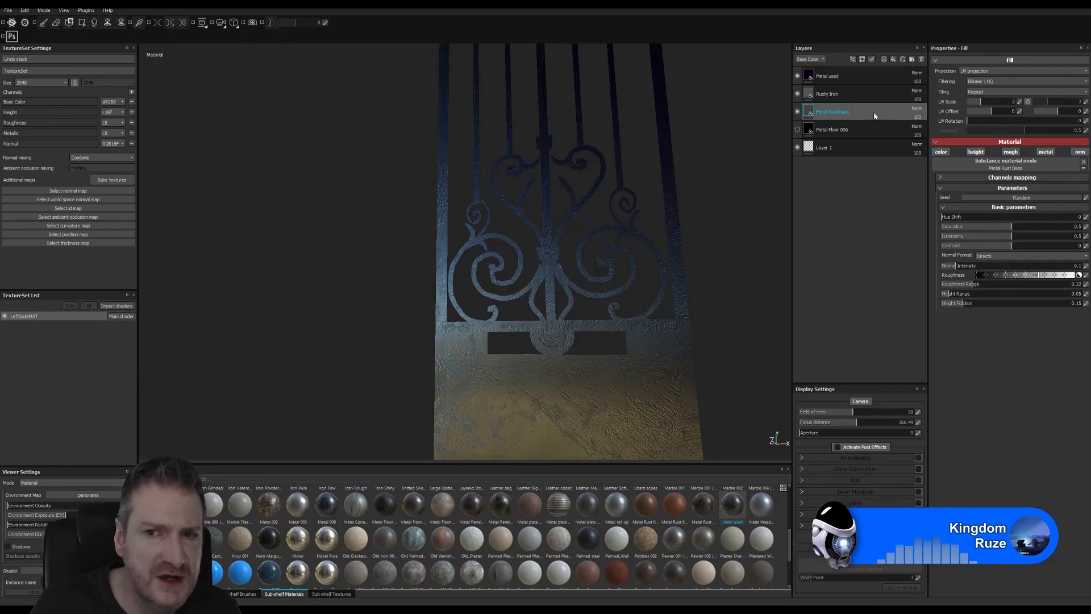
Compare the gate's surface relief with the Metal Rust Base layer's height channel disabled and enabled
{"action": "left_click", "coordinate": [976, 153]}
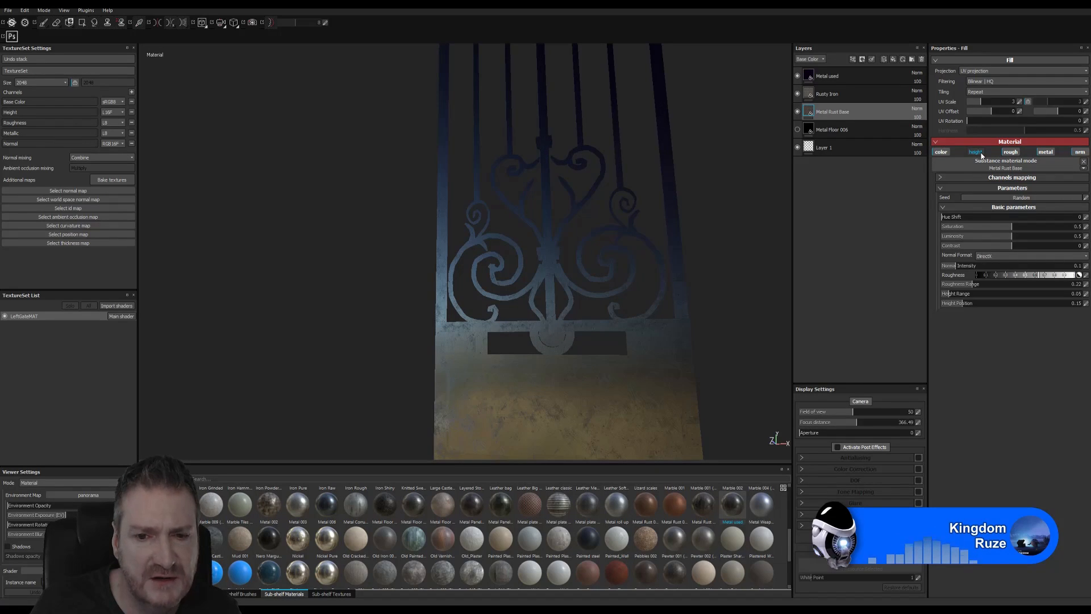
{"action": "left_click", "coordinate": [981, 154]}
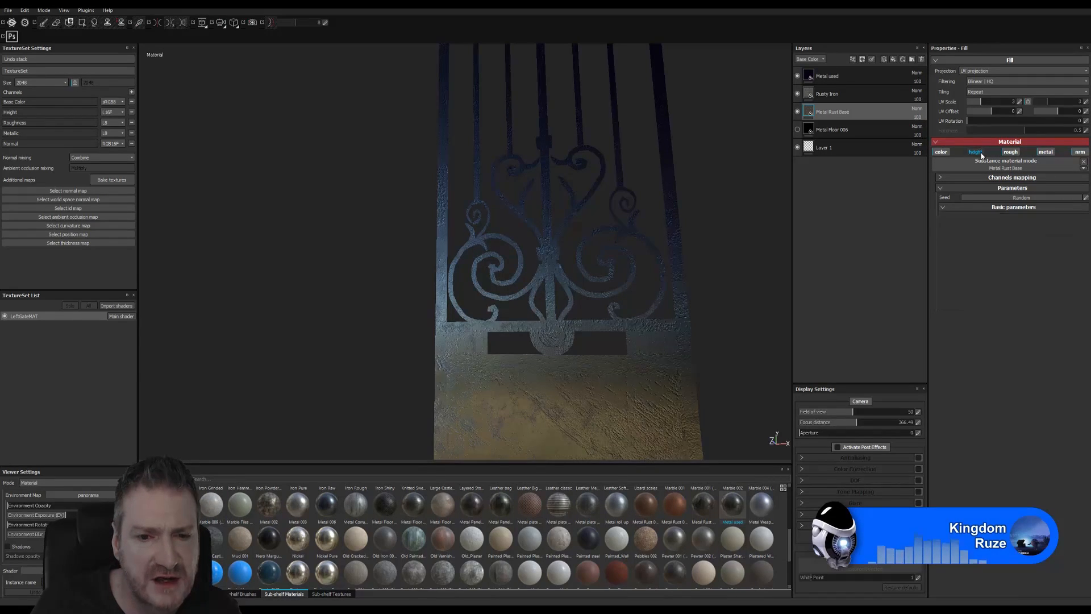
{"action": "left_click", "coordinate": [981, 154]}
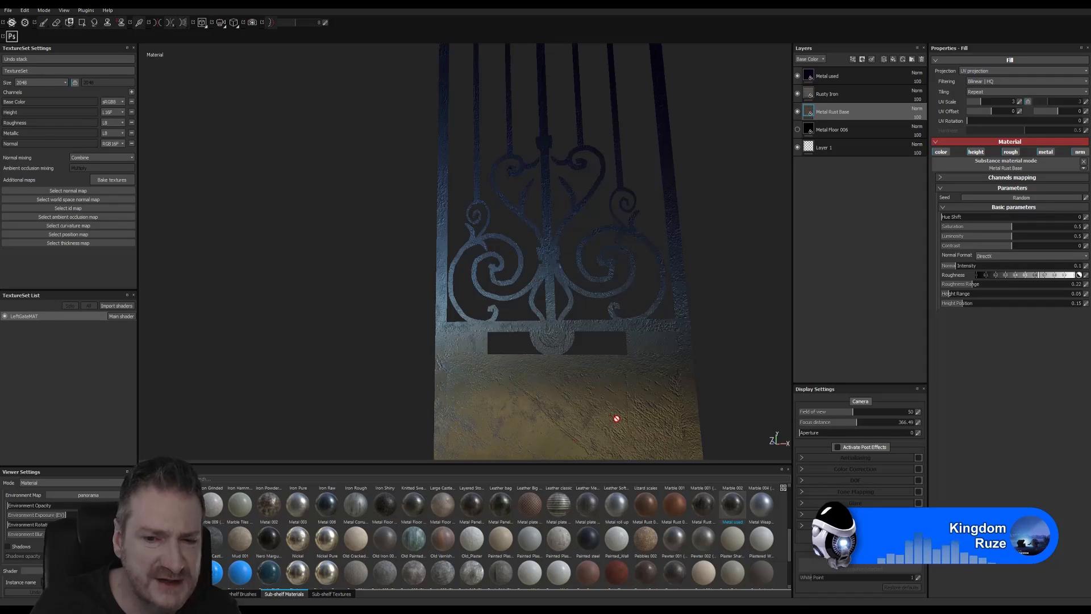
{"action": "left_click_drag", "start_coordinate": [616, 418], "coordinate": [506, 397], "text": "alt"}
{"action": "right_click_drag", "start_coordinate": [506, 397], "coordinate": [739, 385], "text": "alt"}
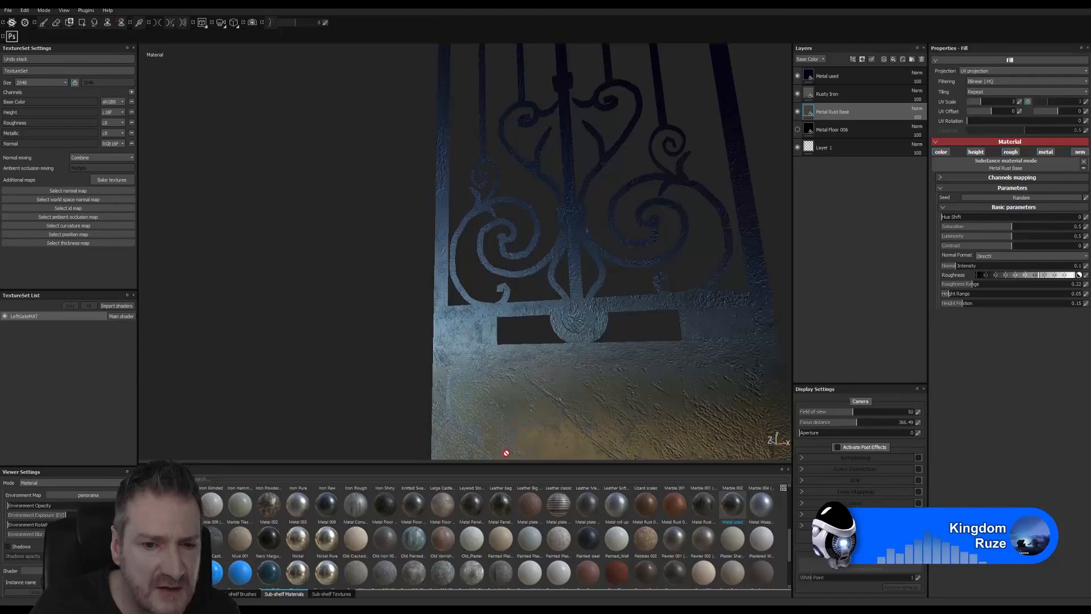
{"action": "left_click", "coordinate": [976, 152]}
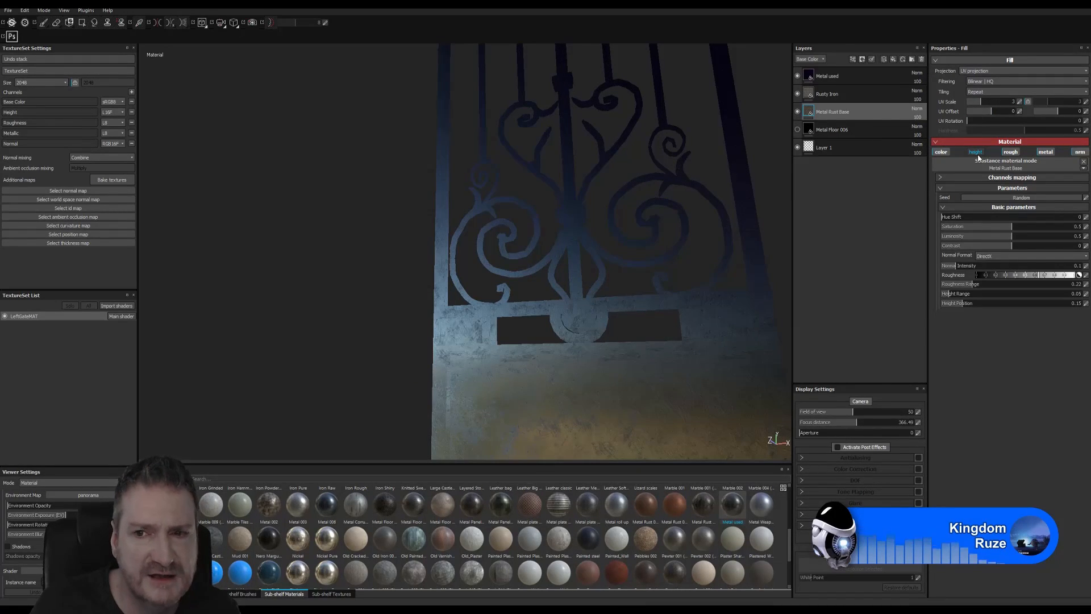
{"action": "left_click", "coordinate": [976, 152]}
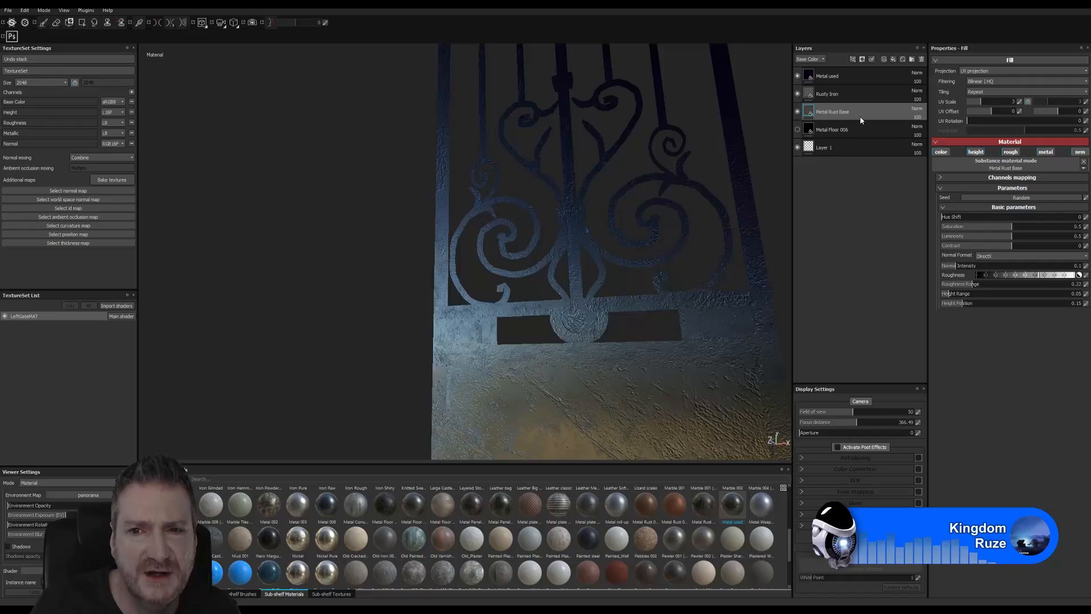
Hide the Metal used and Rusty Iron layers, and show them again one by one to compare the surface
{"action": "left_click", "coordinate": [797, 76]}
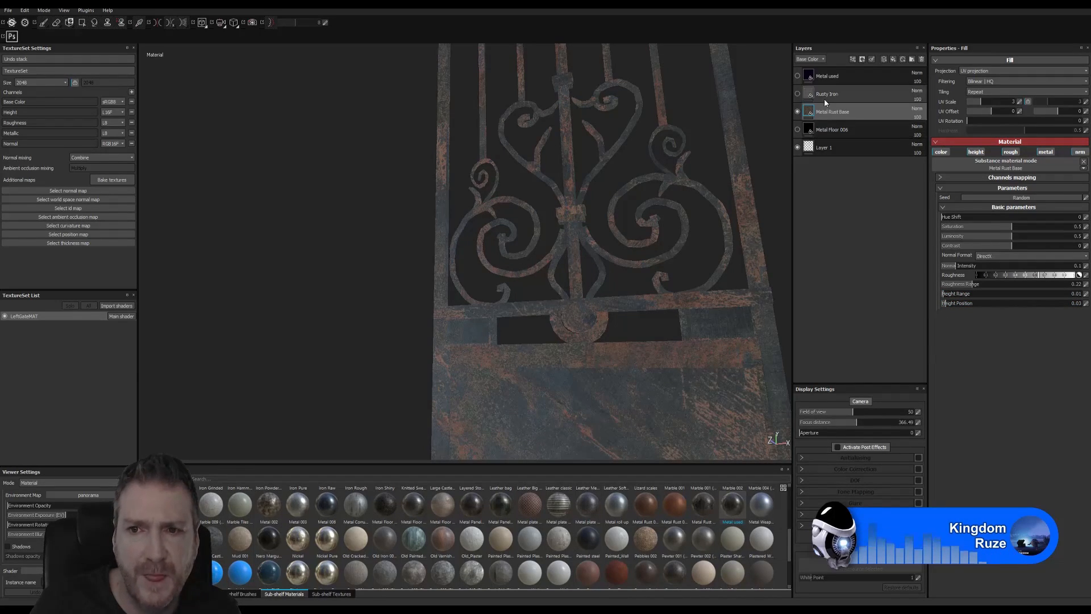
{"action": "left_click", "coordinate": [798, 93]}
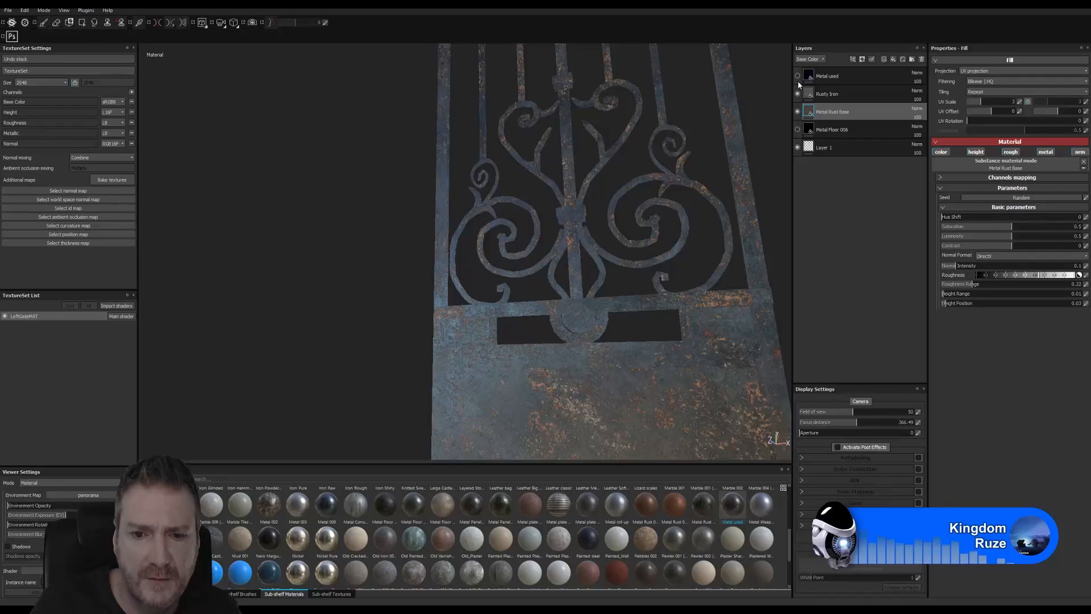
{"action": "left_click", "coordinate": [798, 81]}
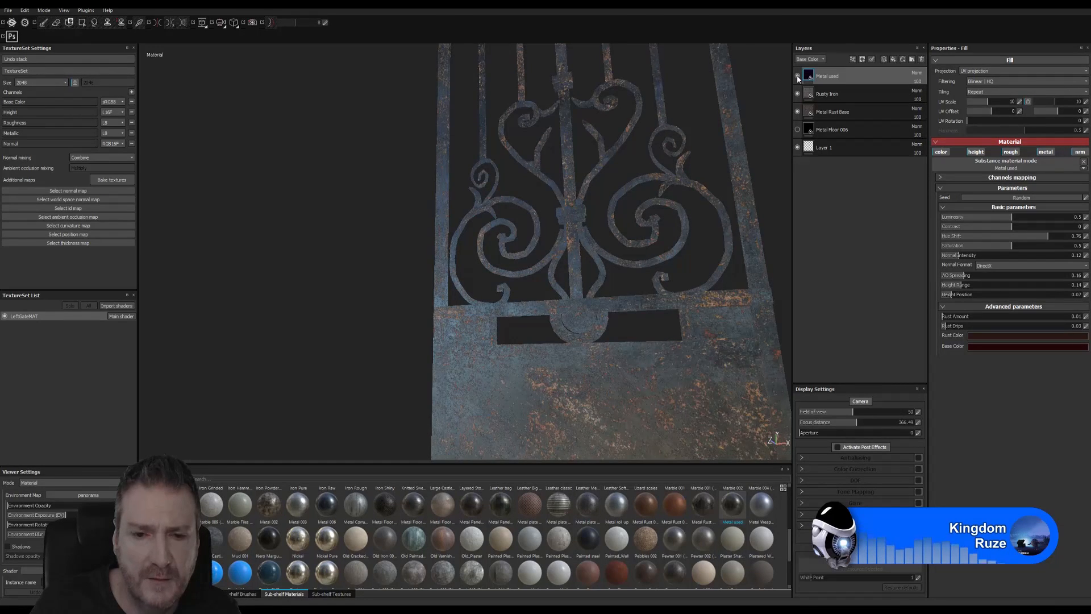
{"action": "left_click", "coordinate": [798, 77]}
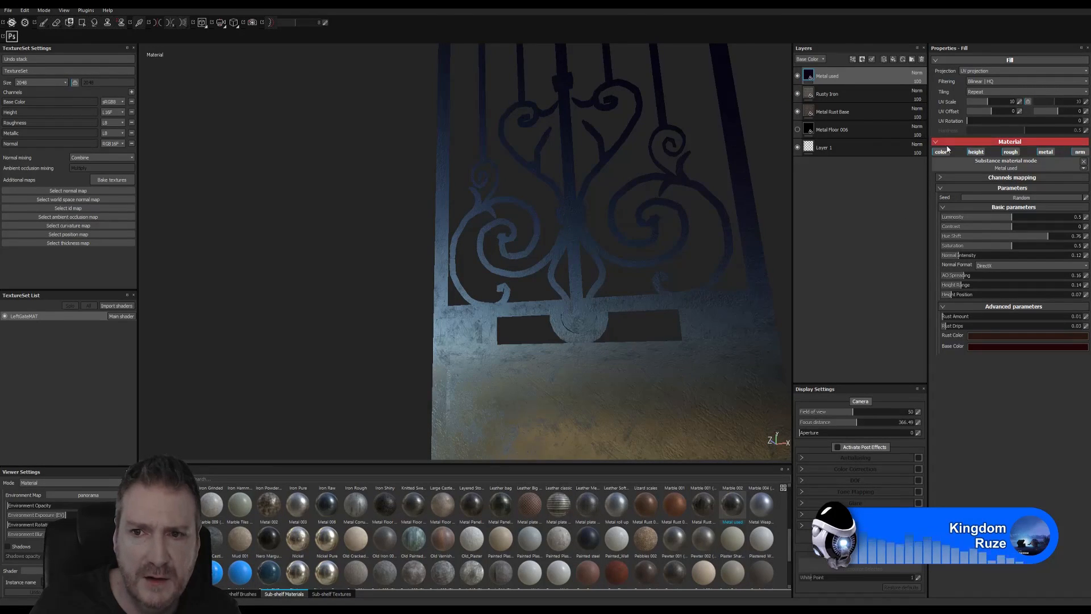
Set the Metal Rust Base layer's height range to 0.02 and its height position to 0.07
{"action": "left_click", "coordinate": [851, 120]}
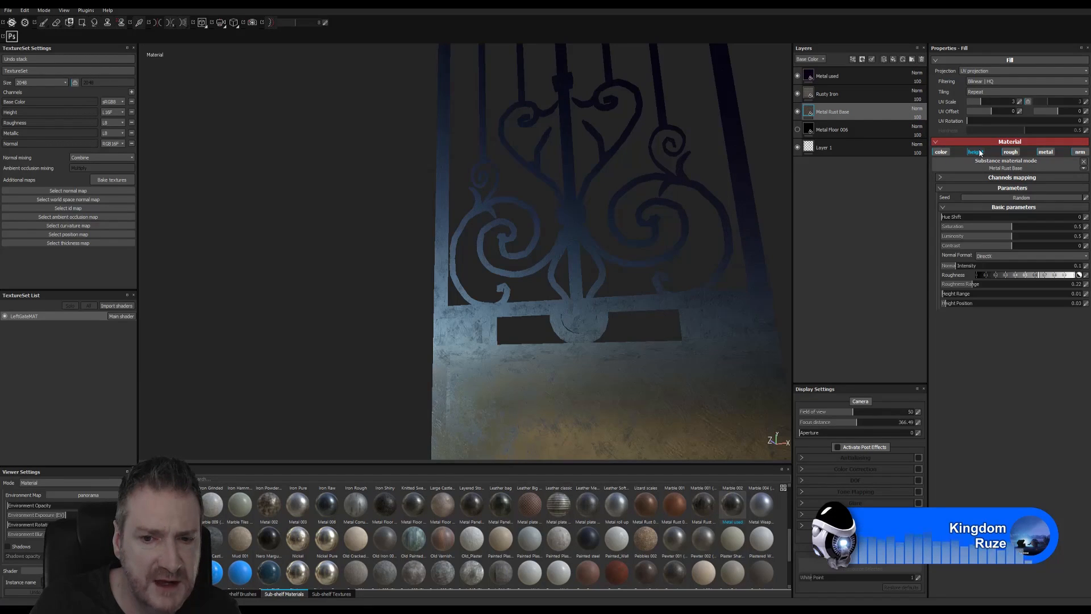
{"action": "left_click_drag", "start_coordinate": [692, 367], "coordinate": [625, 406], "text": "alt"}
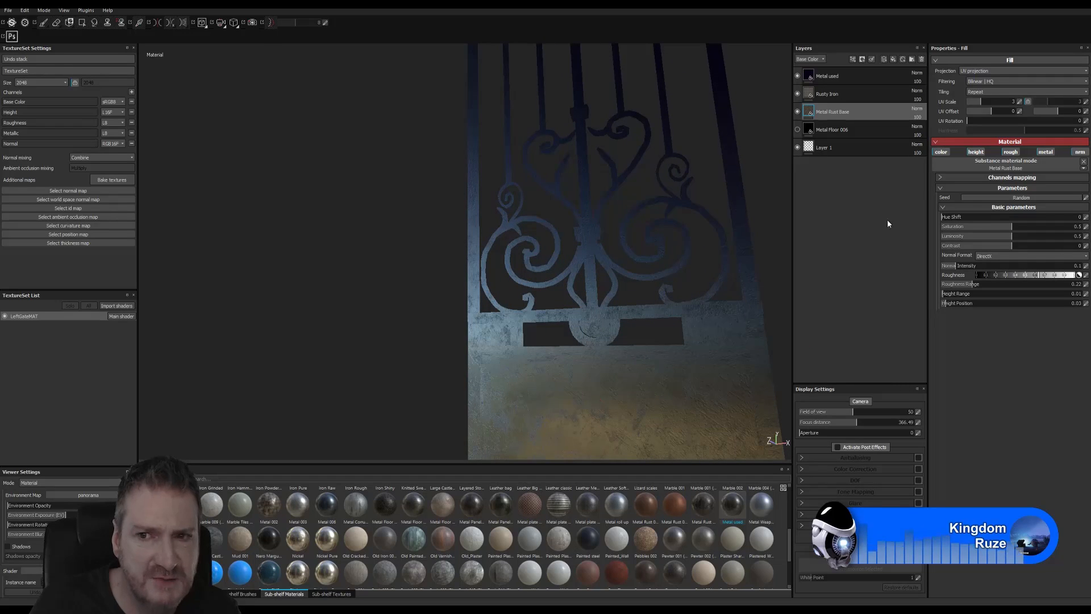
{"action": "left_click", "coordinate": [981, 153]}
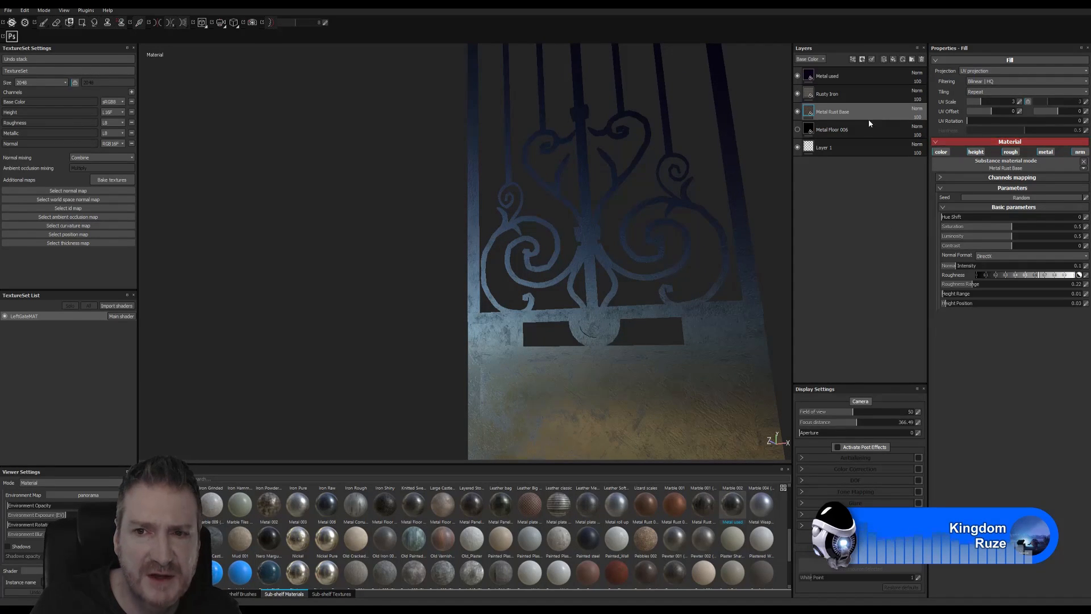
{"action": "left_click", "coordinate": [951, 304]}
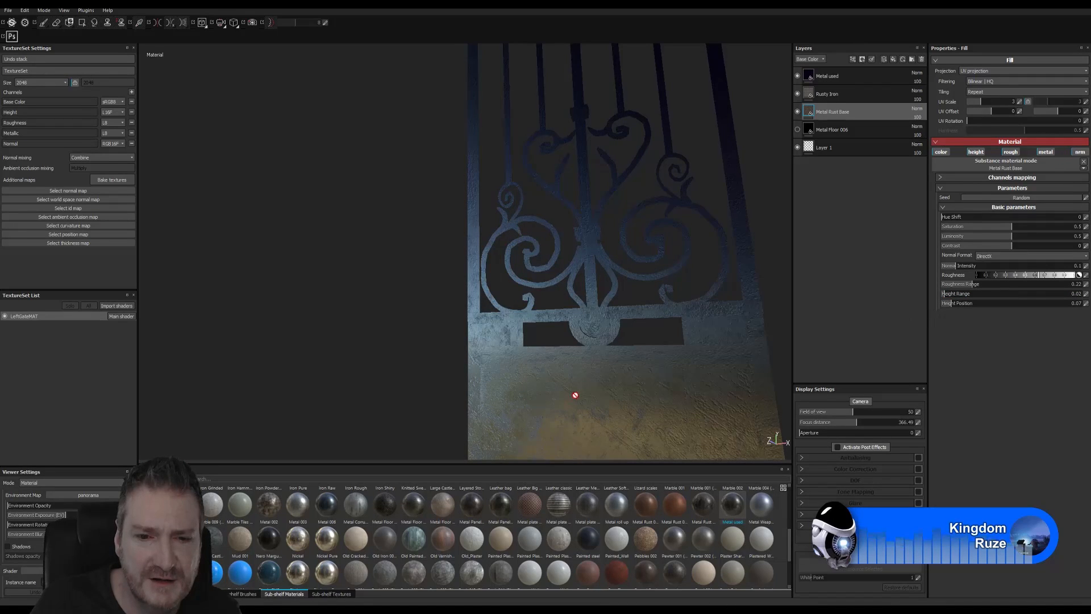
Examine the metal surface on the gate's lower panel, scrollwork and vertical bars under the changing light
{"action": "left_click_drag", "start_coordinate": [575, 395], "coordinate": [603, 375], "text": "alt"}
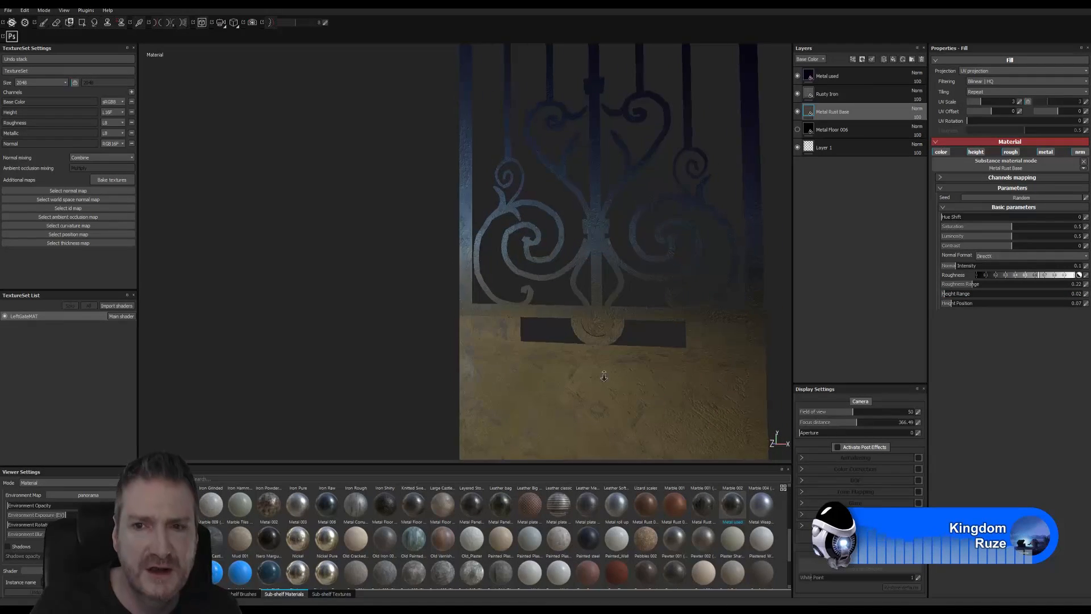
{"action": "right_click_drag", "start_coordinate": [604, 376], "coordinate": [584, 223], "text": "alt"}
{"action": "middle_click_drag", "start_coordinate": [585, 222], "coordinate": [474, 443], "text": "alt"}
{"action": "right_click_drag", "start_coordinate": [463, 268], "coordinate": [546, 342], "text": "alt"}
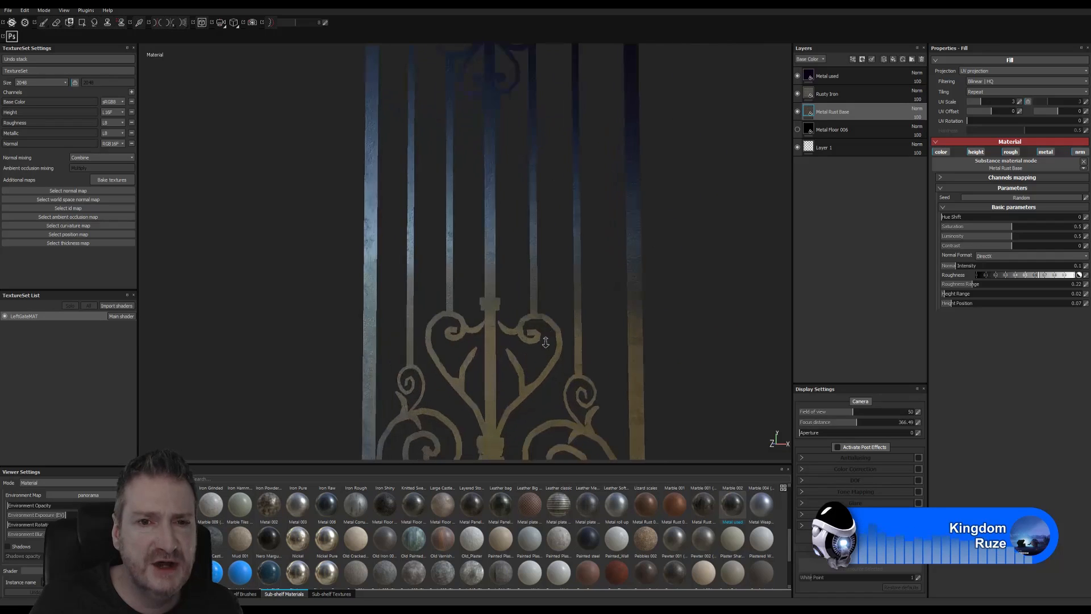
{"action": "middle_click_drag", "start_coordinate": [546, 341], "coordinate": [546, 80], "text": "alt"}
{"action": "right_click_drag", "start_coordinate": [546, 80], "coordinate": [555, 297], "text": "alt"}
{"action": "middle_click_drag", "start_coordinate": [555, 298], "coordinate": [602, 304], "text": "alt"}
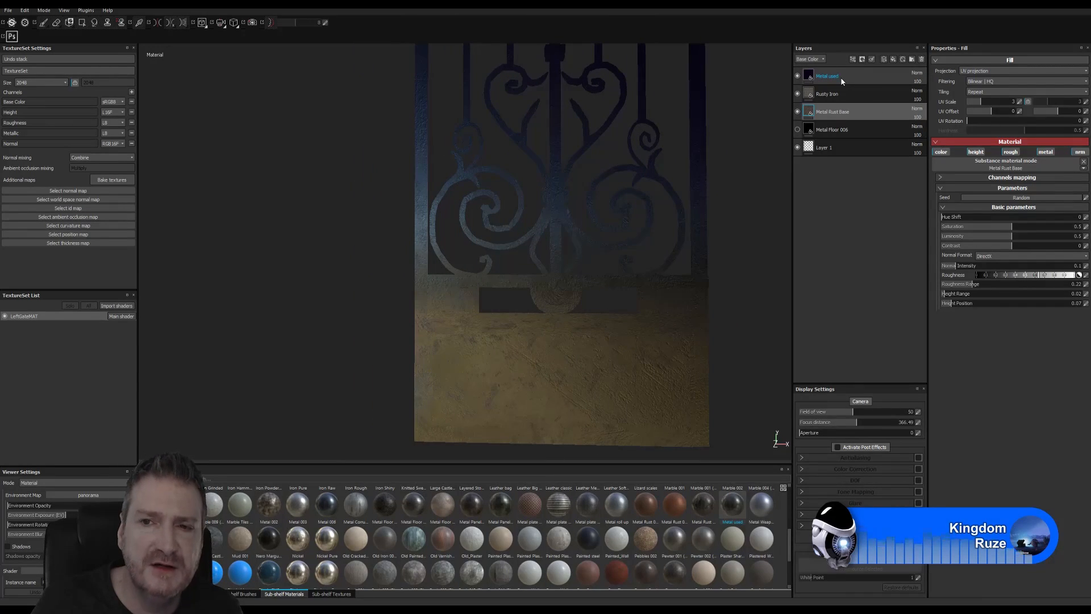
Add a white mask to the Metal used layer and choose the dirt brush with the Dirt 06 alpha for painting it
{"action": "left_click", "coordinate": [827, 84]}
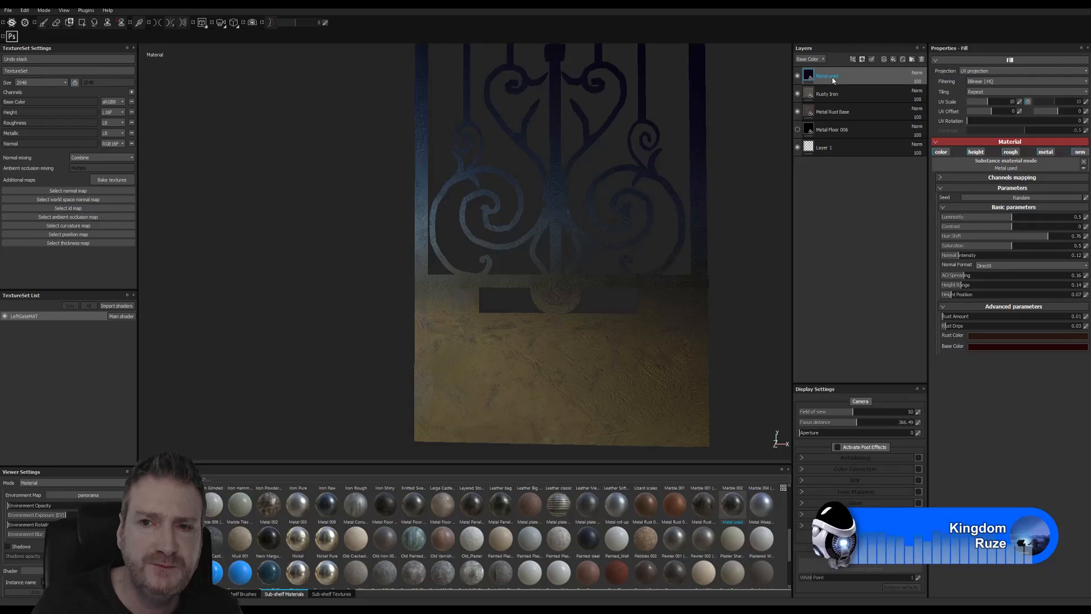
{"action": "right_click", "coordinate": [832, 79]}
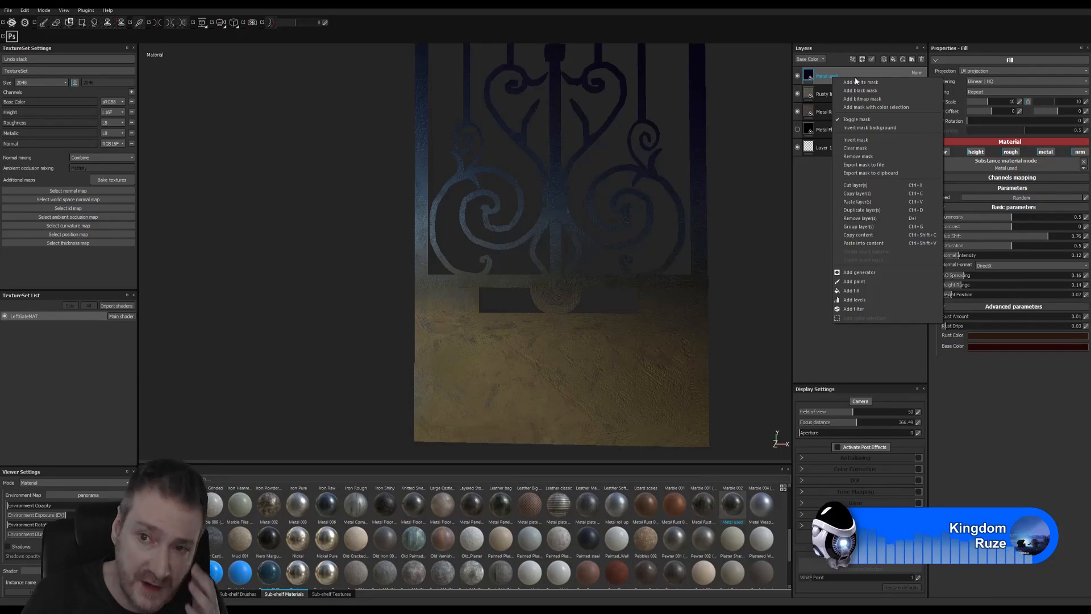
{"action": "left_click", "coordinate": [806, 331]}
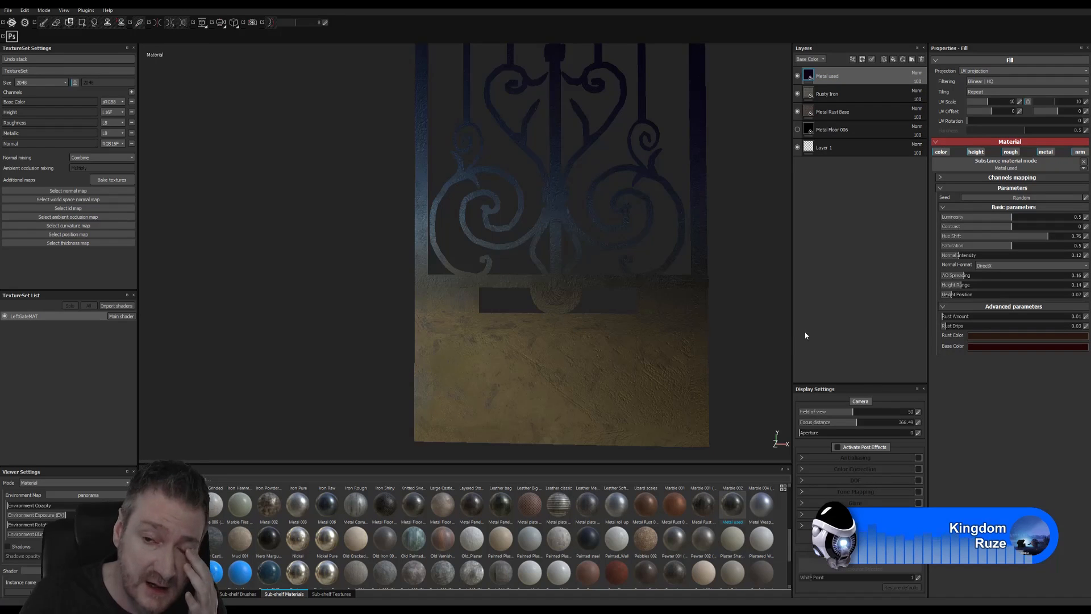
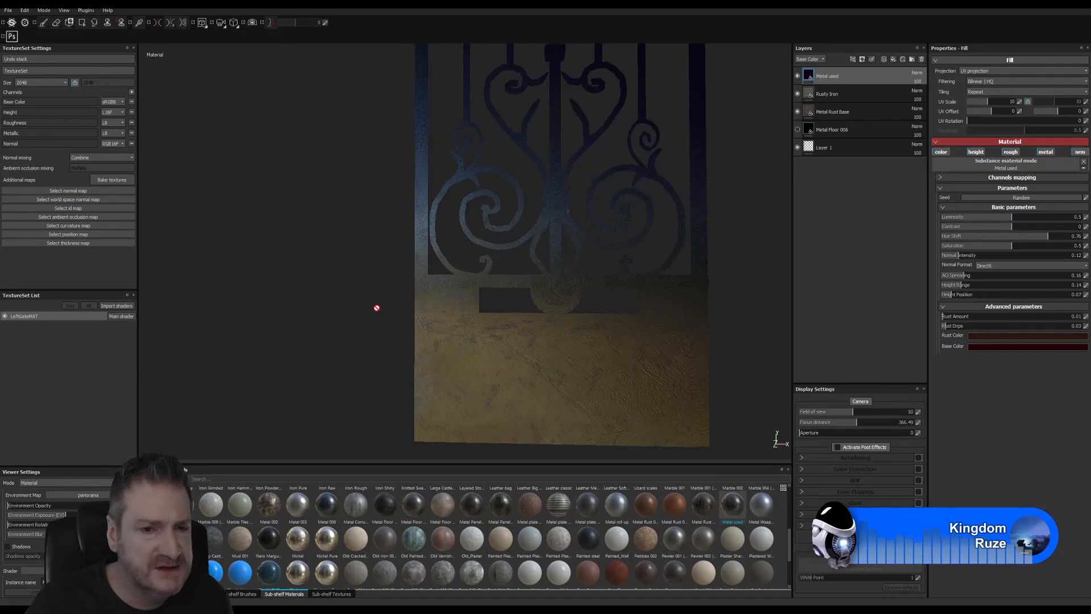
{"action": "right_click_drag", "start_coordinate": [362, 285], "coordinate": [389, 303], "text": "alt"}
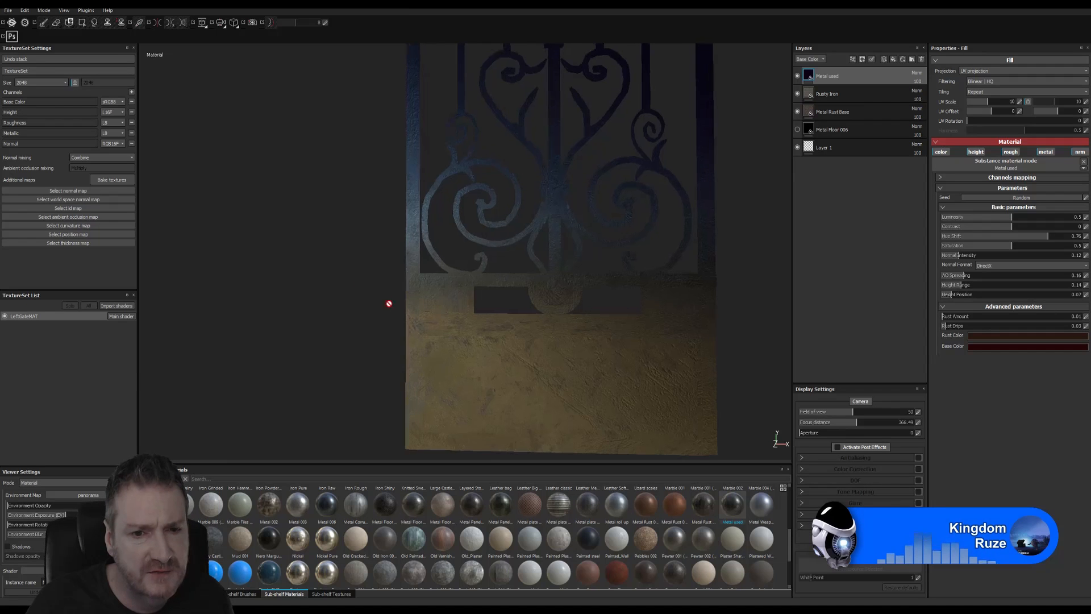
{"action": "left_click_drag", "start_coordinate": [377, 300], "coordinate": [455, 327], "text": "alt"}
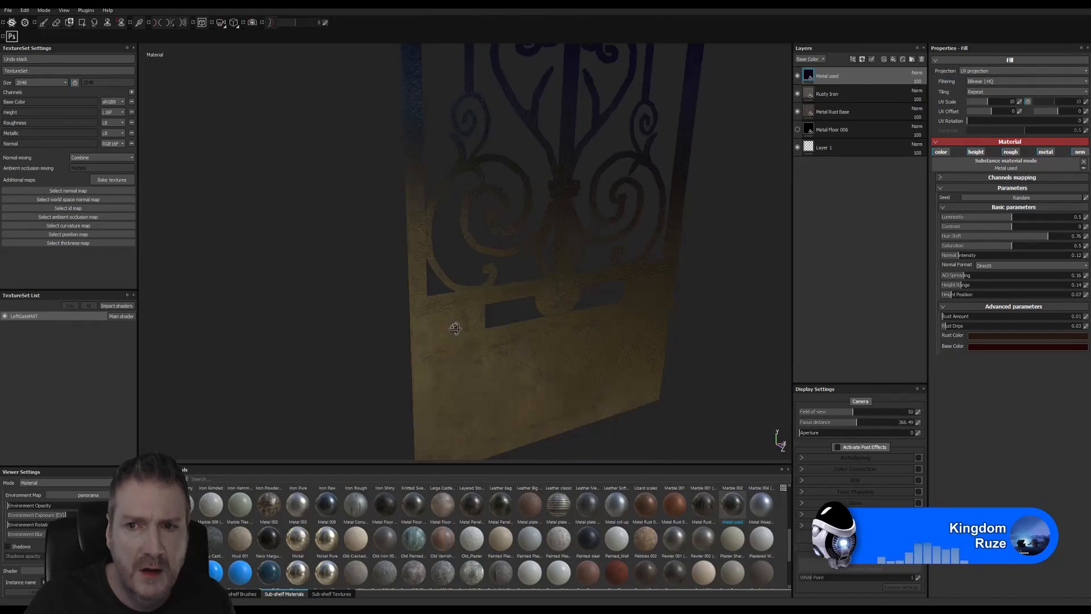
{"action": "right_click", "coordinate": [825, 72]}
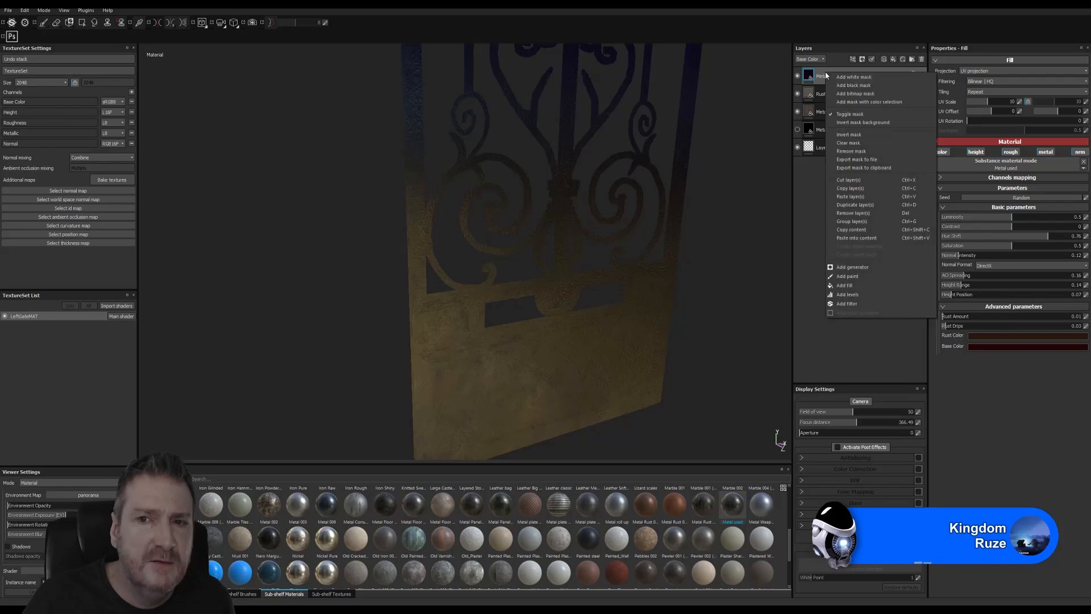
{"action": "left_click", "coordinate": [852, 77]}
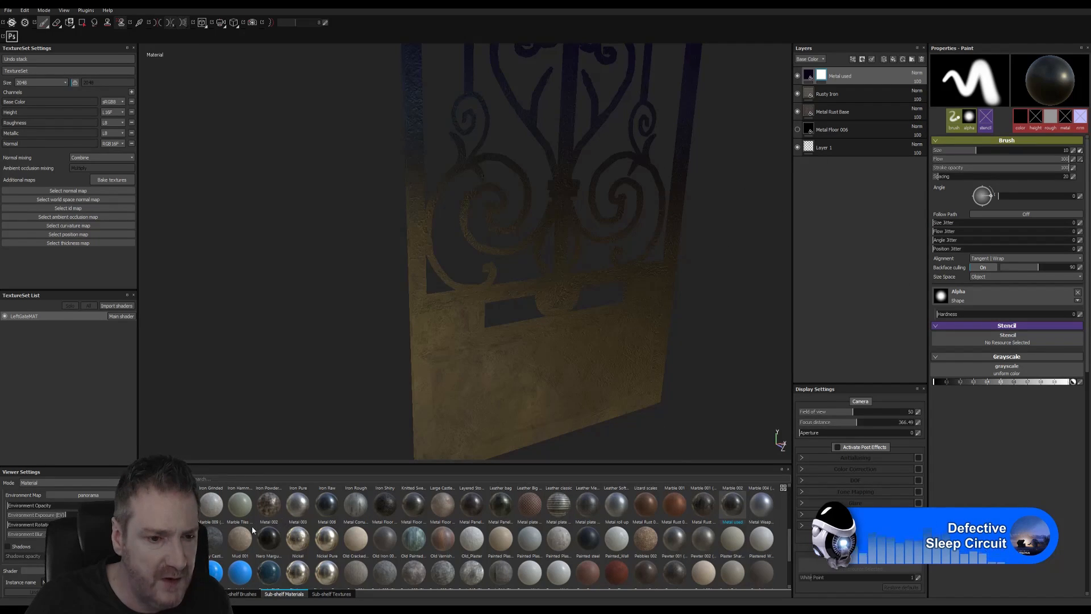
{"action": "left_click", "coordinate": [239, 594]}
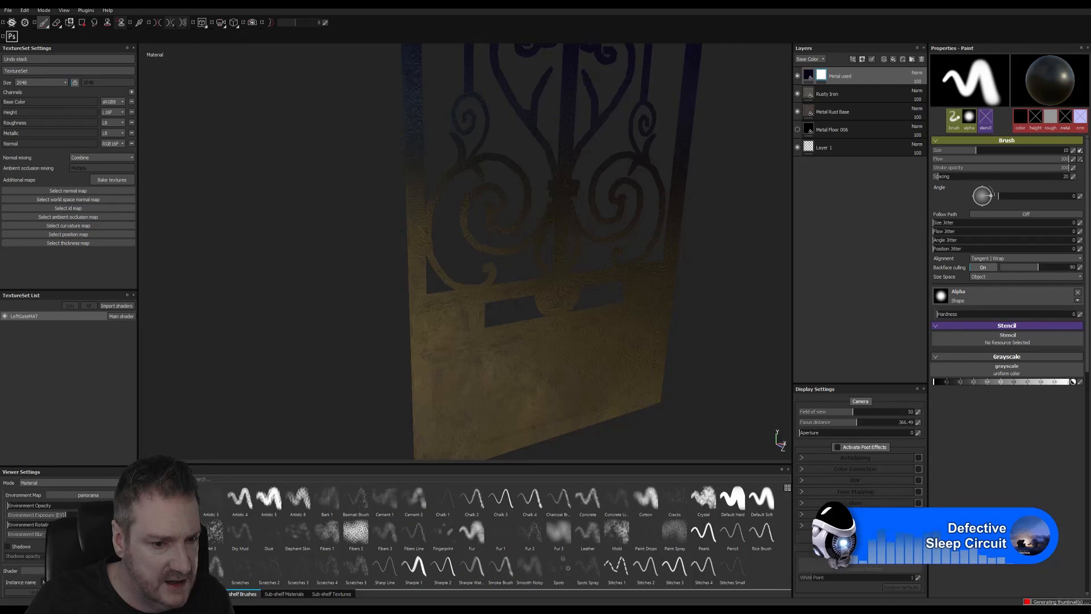
{"action": "left_click", "coordinate": [221, 501]}
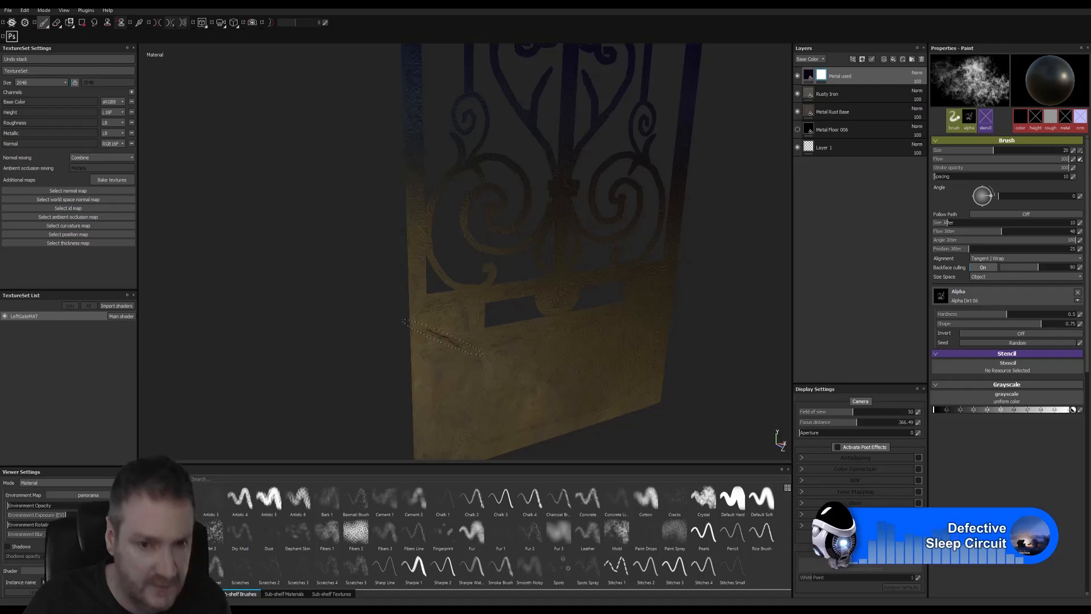
Try painting a dirt patch into the Metal used mask on the gate's lower panel, and undo the stroke
{"action": "left_click_drag", "start_coordinate": [317, 292], "coordinate": [482, 322], "text": "alt"}
{"action": "middle_click_drag", "start_coordinate": [484, 315], "coordinate": [492, 246], "text": "alt"}
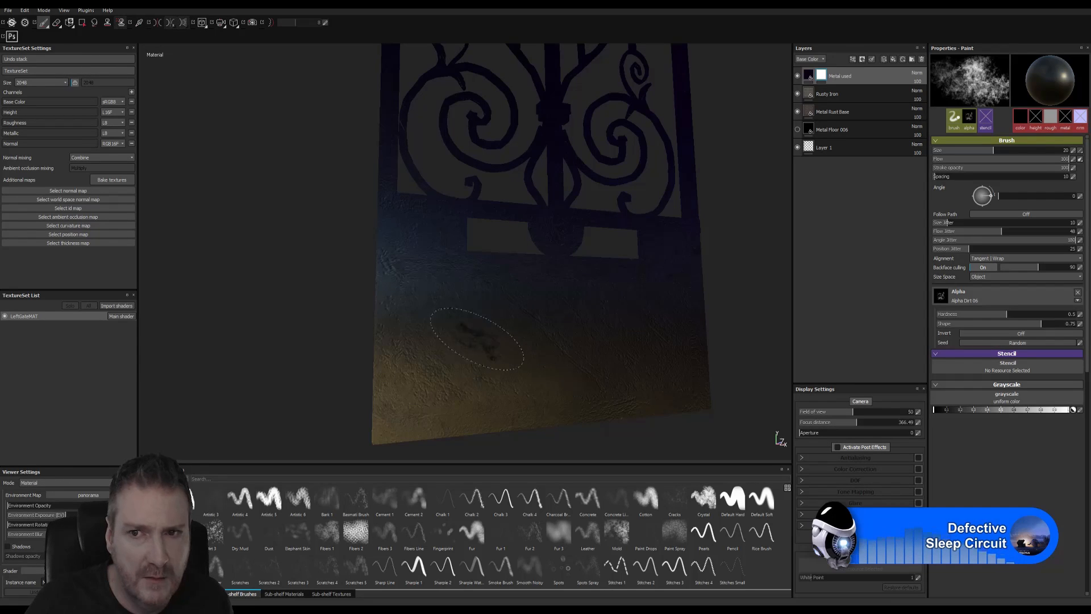
{"action": "left_click_drag", "start_coordinate": [450, 309], "coordinate": [463, 323]}
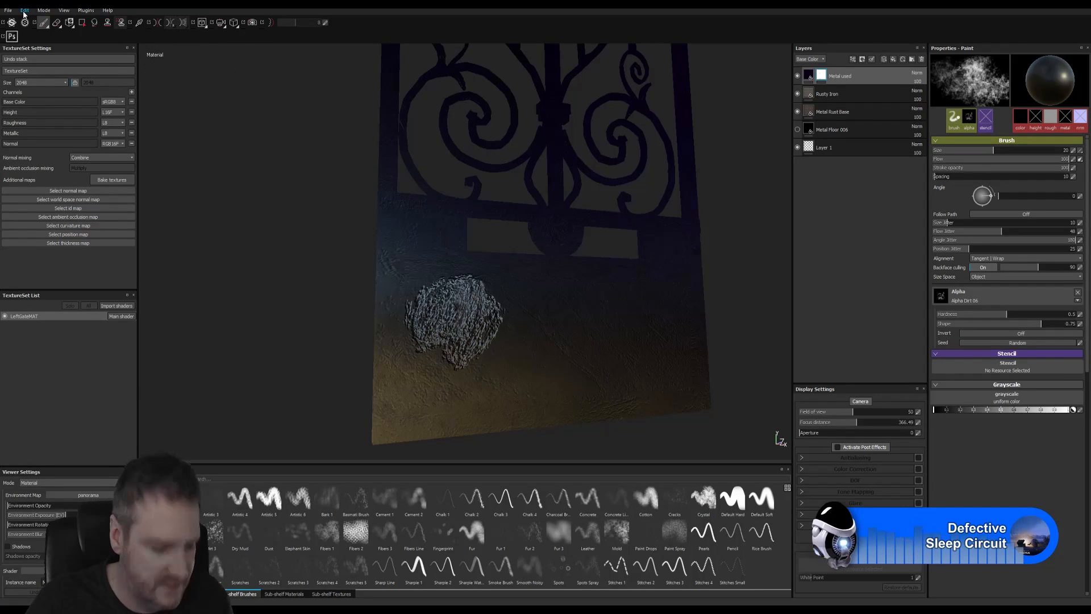
{"action": "key", "text": "ctrl+z"}
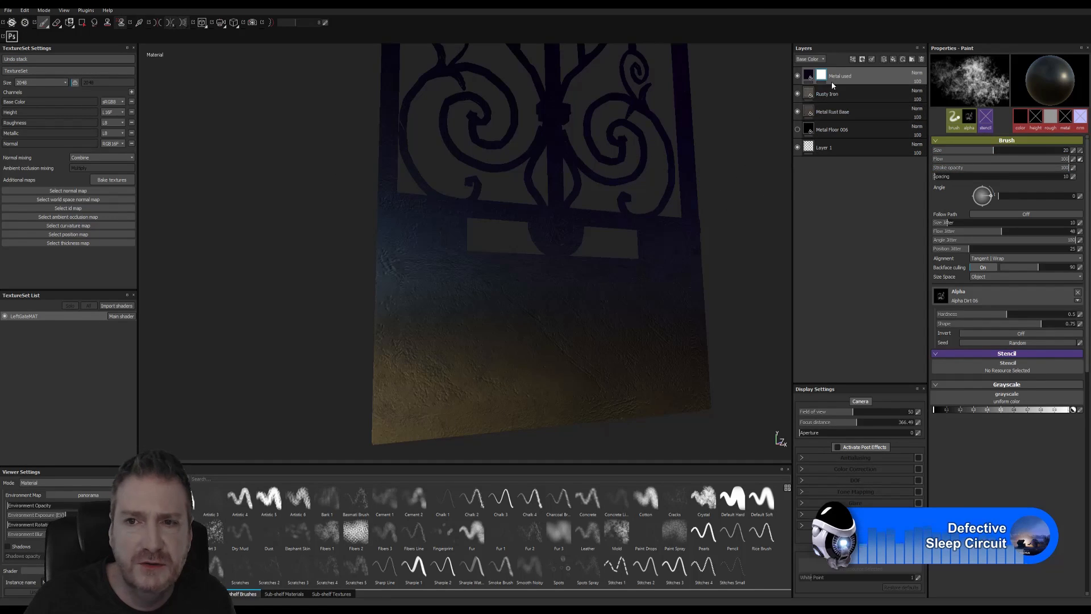
Check the material channels of the Metal used and Rusty Iron layers, and disable the normal channel on Metal Rust Base
{"action": "left_click", "coordinate": [809, 76]}
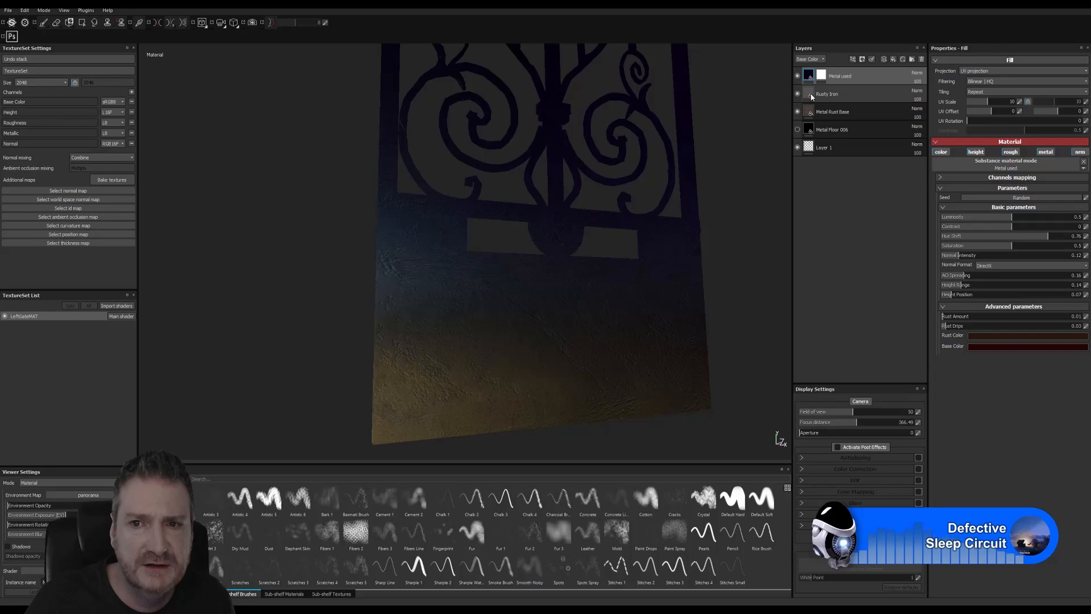
{"action": "left_click", "coordinate": [810, 92]}
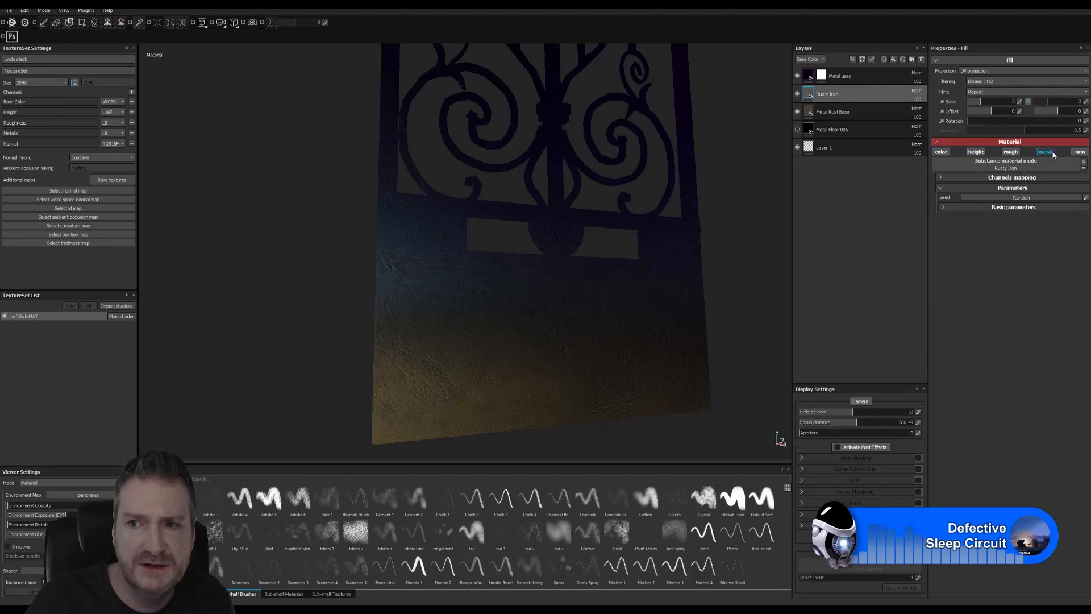
{"action": "left_click", "coordinate": [808, 111]}
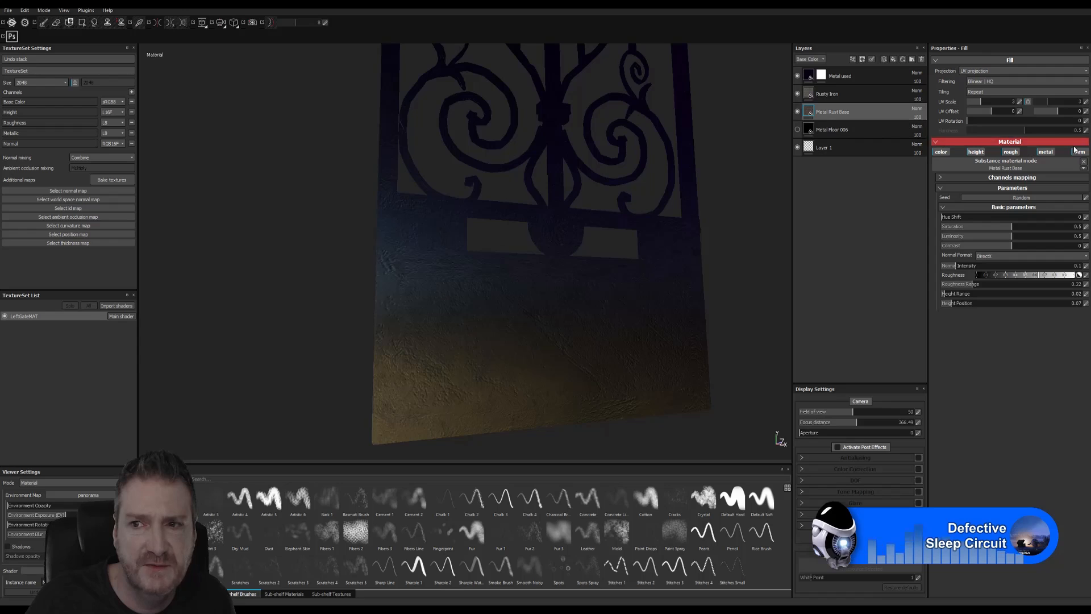
Remove the Metal Floor 006 and Layer 1 layers together from the layer stack
{"action": "left_click", "coordinate": [837, 131]}
{"action": "right_click", "coordinate": [846, 147]}
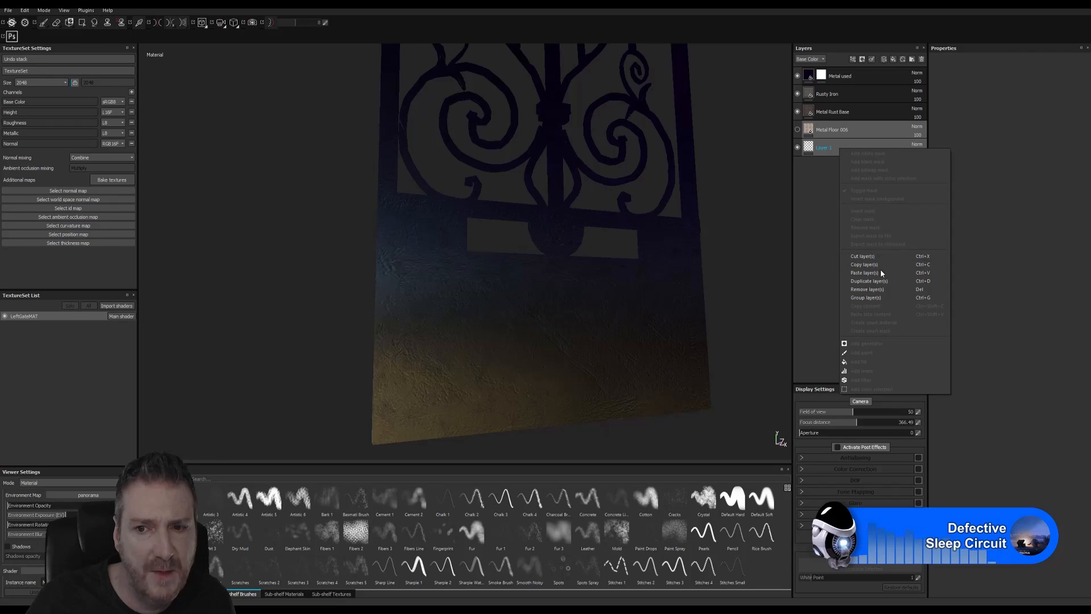
{"action": "left_click", "coordinate": [868, 289]}
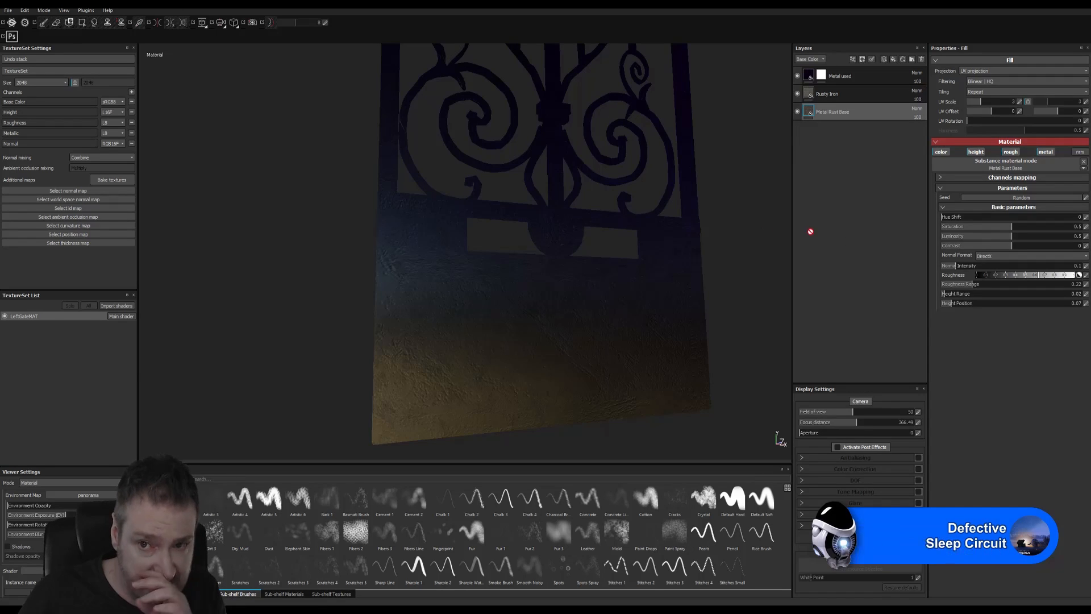
Test another dirt stroke in the Metal used mask near the lower panel's outer edge, and undo it
{"action": "left_click", "coordinate": [809, 75]}
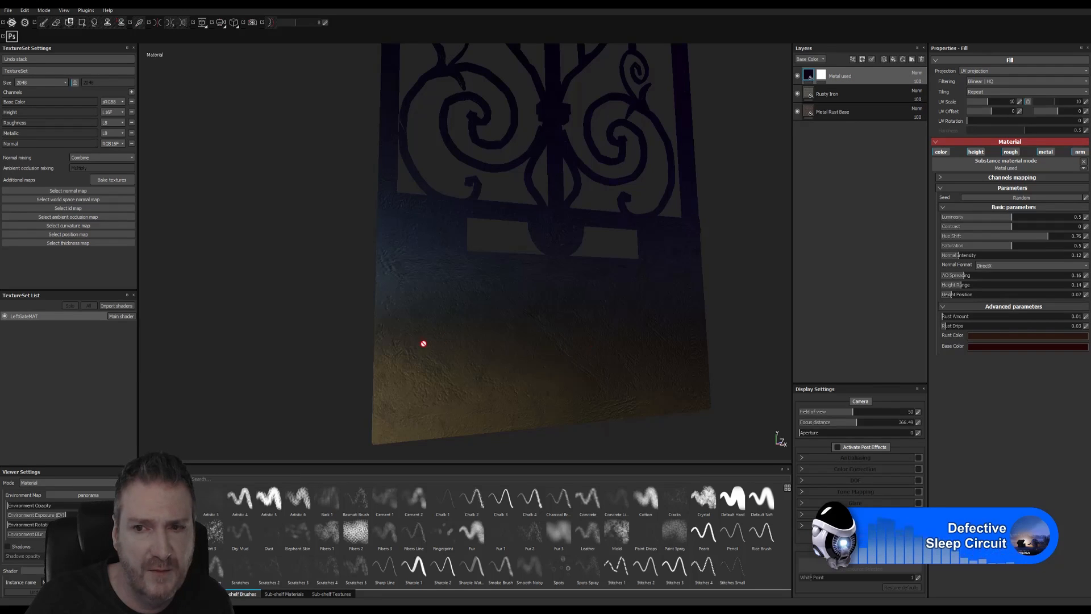
{"action": "left_click", "coordinate": [825, 80]}
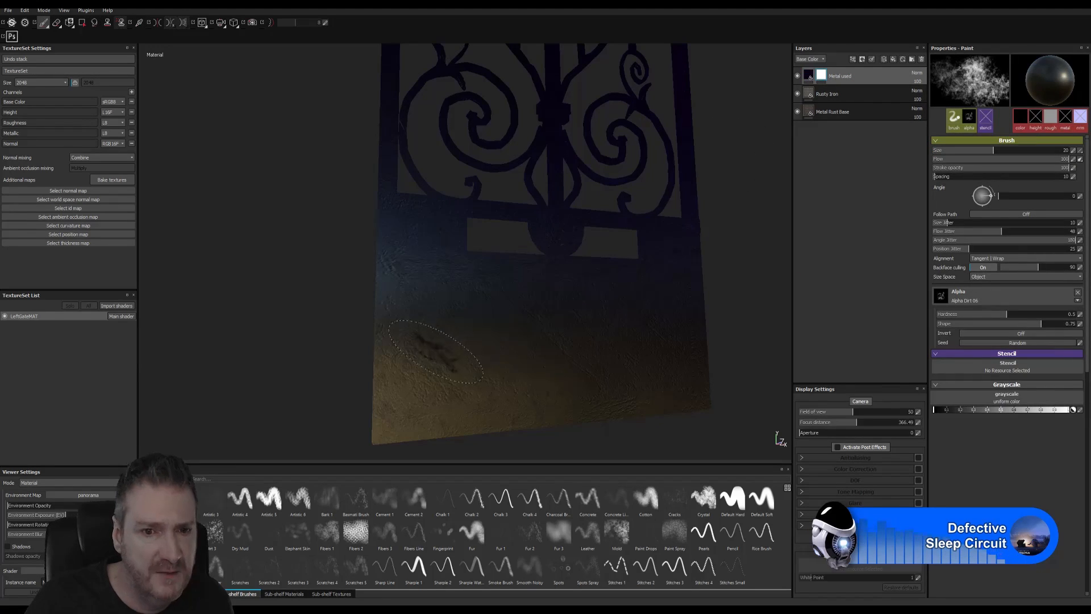
{"action": "left_click", "coordinate": [426, 303]}
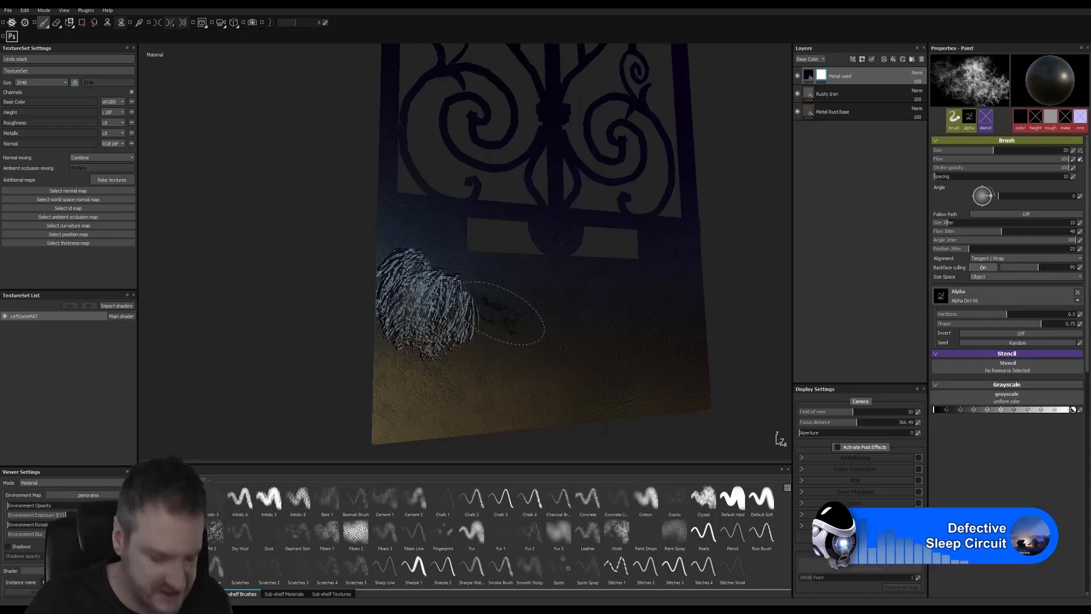
{"action": "key", "text": "ctrl+z"}
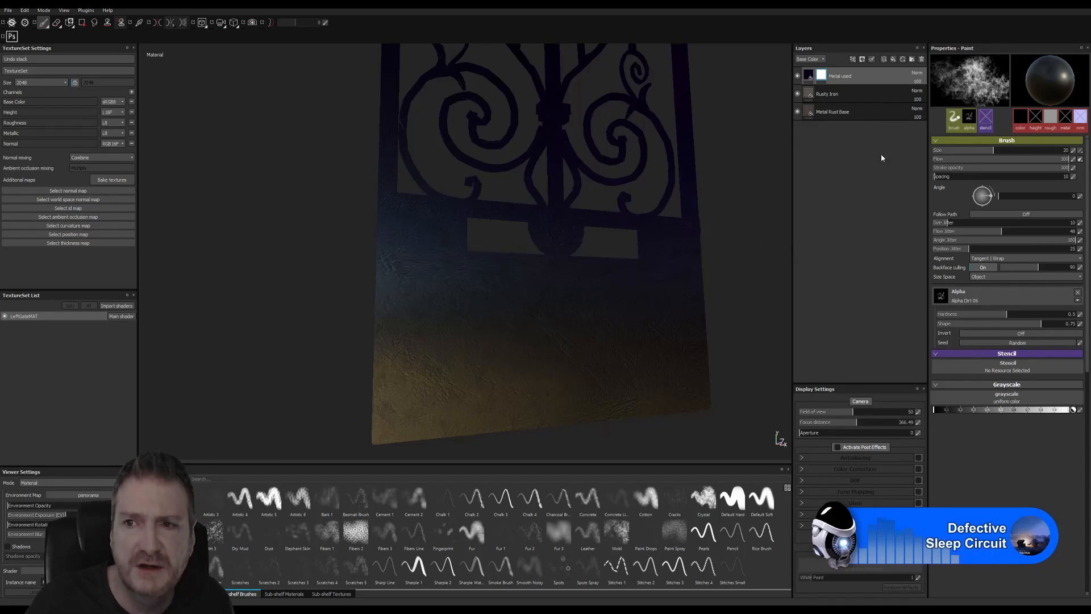
Disable the height channel on the Metal used, Rusty Iron and Metal Rust Base layers
{"action": "left_click", "coordinate": [806, 78]}
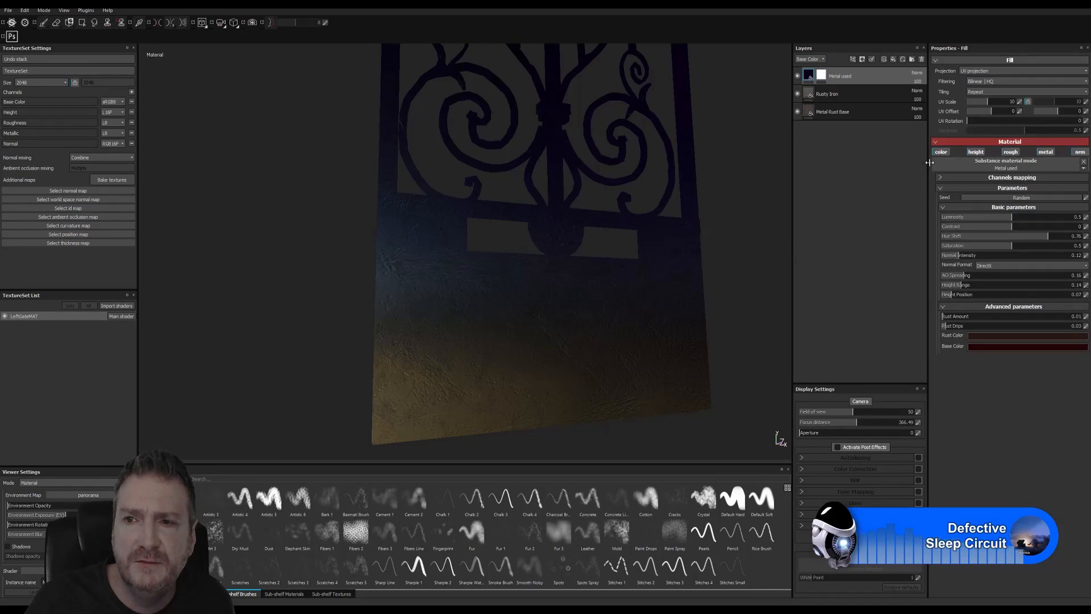
{"action": "left_click", "coordinate": [809, 96]}
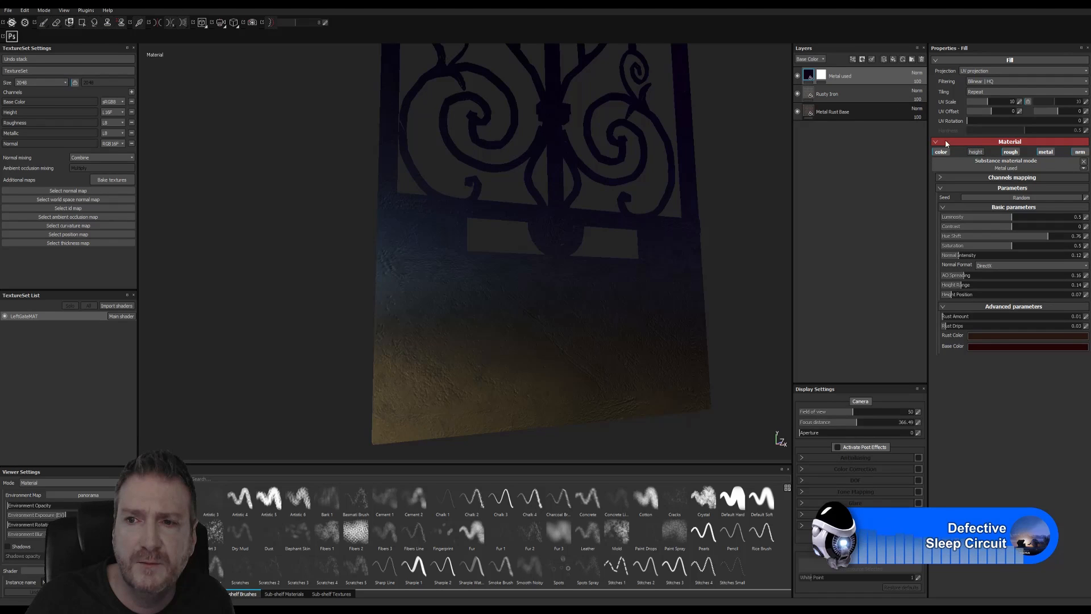
{"action": "left_click", "coordinate": [807, 114]}
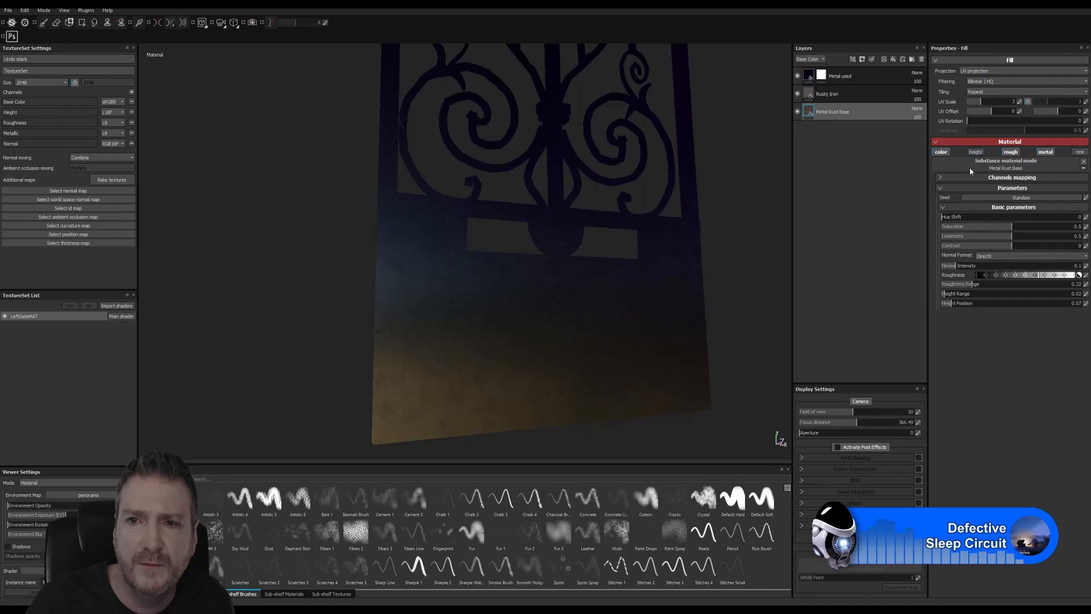
Paint broad worn patches into the Metal used mask across the lower panel and beside its rectangular opening, using the dirt brush at size 20
{"action": "left_click", "coordinate": [821, 77]}
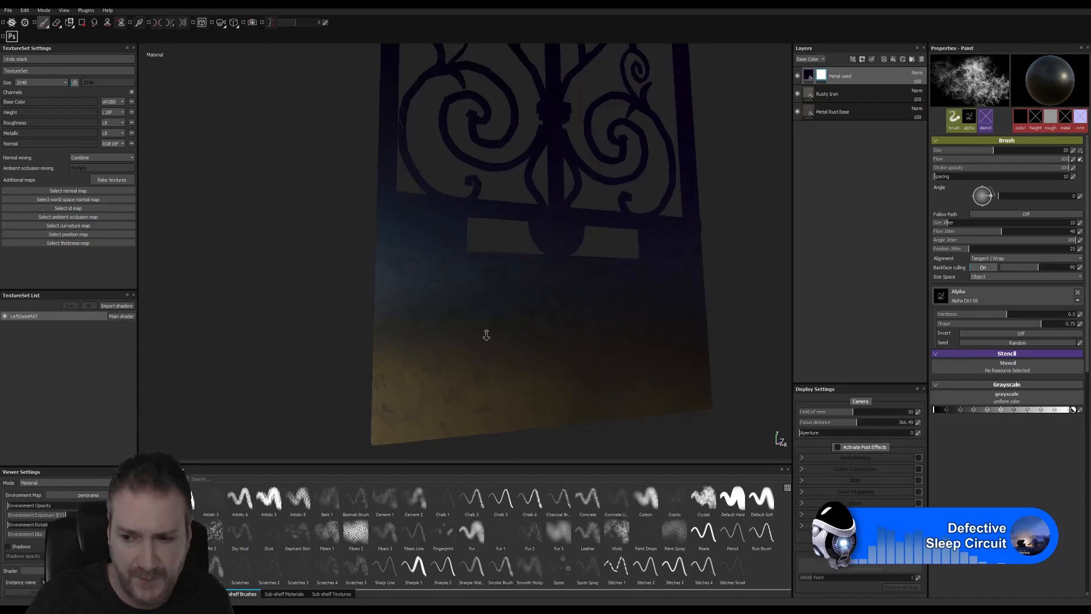
{"action": "right_click_drag", "start_coordinate": [484, 334], "coordinate": [490, 352], "text": "alt"}
{"action": "mouse_move", "coordinate": [489, 351]}
{"action": "left_mouse_down", "text": "alt"}
{"action": "mouse_move", "coordinate": [442, 341]}
{"action": "mouse_move", "coordinate": [437, 319]}
{"action": "left_mouse_up", "text": "alt"}
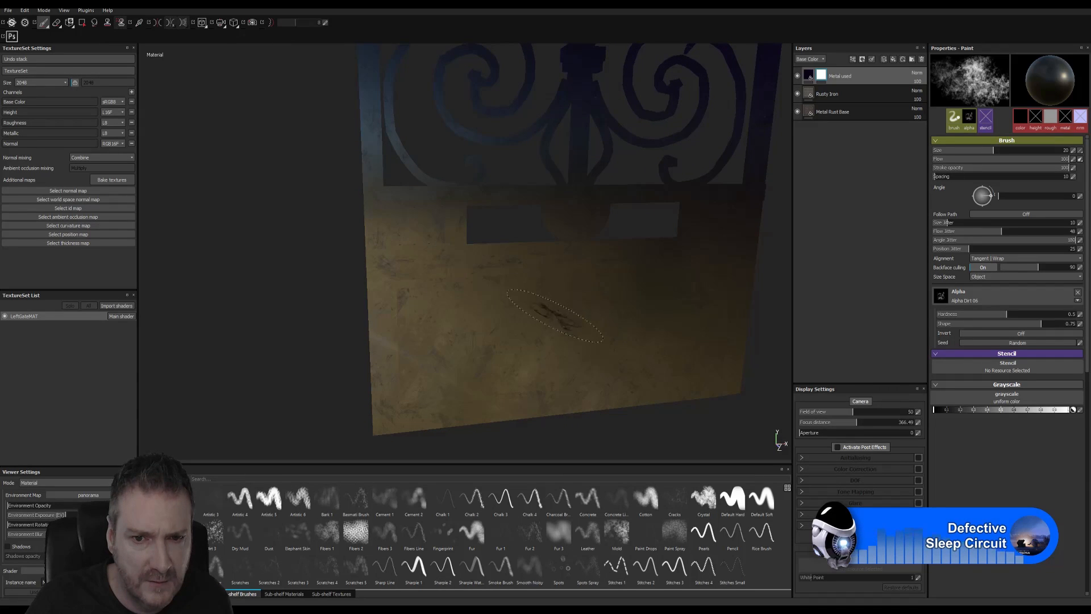
{"action": "mouse_move", "coordinate": [555, 316]}
{"action": "right_mouse_down", "text": "alt"}
{"action": "mouse_move", "coordinate": [468, 302]}
{"action": "mouse_move", "coordinate": [570, 340]}
{"action": "right_mouse_up", "text": "alt"}
{"action": "mouse_move", "coordinate": [570, 340]}
{"action": "left_mouse_down", "text": "alt"}
{"action": "mouse_move", "coordinate": [479, 339]}
{"action": "mouse_move", "coordinate": [485, 286]}
{"action": "mouse_move", "coordinate": [479, 348]}
{"action": "mouse_move", "coordinate": [438, 331]}
{"action": "mouse_move", "coordinate": [442, 290]}
{"action": "left_mouse_up", "text": "alt"}
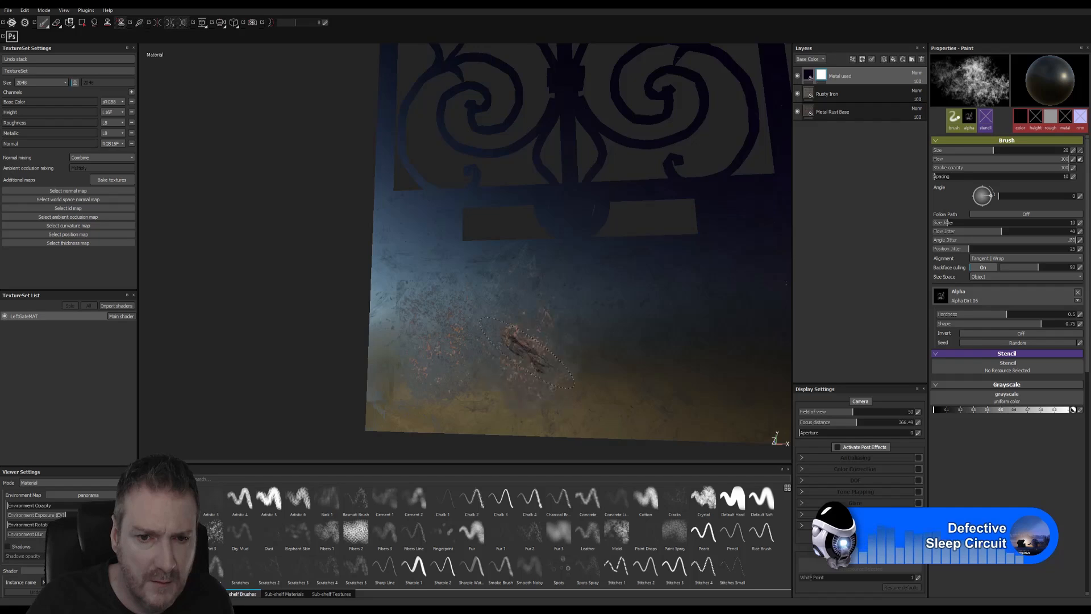
{"action": "mouse_move", "coordinate": [525, 352]}
{"action": "left_mouse_down"}
{"action": "mouse_move", "coordinate": [641, 355]}
{"action": "mouse_move", "coordinate": [670, 341]}
{"action": "mouse_move", "coordinate": [568, 287]}
{"action": "mouse_move", "coordinate": [475, 275]}
{"action": "mouse_move", "coordinate": [433, 385]}
{"action": "mouse_move", "coordinate": [411, 400]}
{"action": "left_mouse_up"}
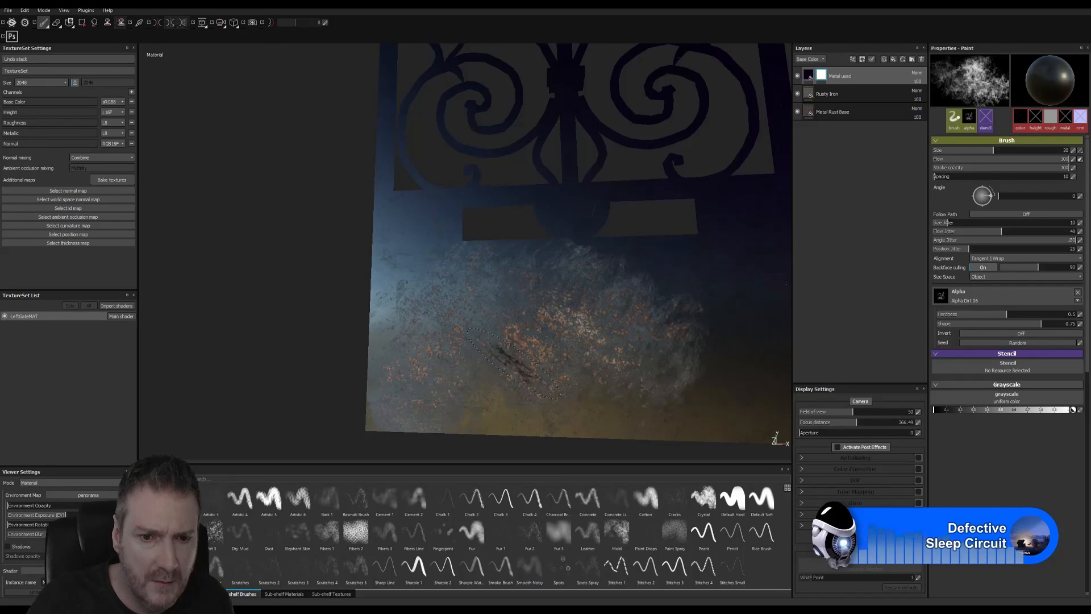
{"action": "scroll", "coordinate": [497, 326], "scroll_direction": "down", "scroll_amount": 3}
{"action": "mouse_move", "coordinate": [373, 342]}
{"action": "left_mouse_down", "text": "alt"}
{"action": "mouse_move", "coordinate": [466, 238]}
{"action": "mouse_move", "coordinate": [426, 258]}
{"action": "mouse_move", "coordinate": [568, 276]}
{"action": "mouse_move", "coordinate": [766, 267]}
{"action": "mouse_move", "coordinate": [762, 246]}
{"action": "mouse_move", "coordinate": [665, 296]}
{"action": "mouse_move", "coordinate": [610, 292]}
{"action": "left_mouse_up", "text": "alt"}
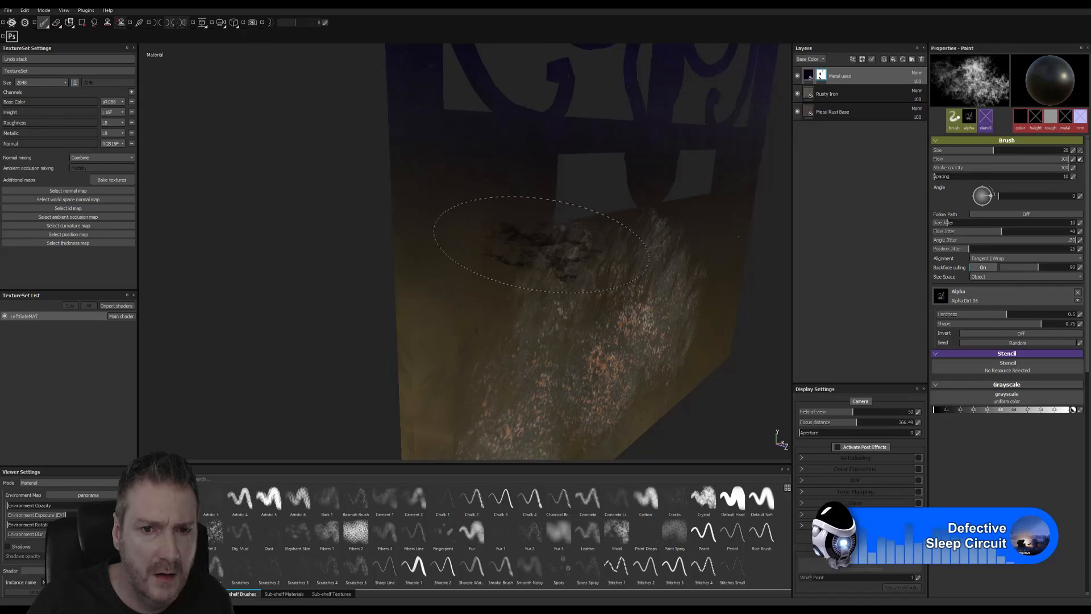
{"action": "mouse_move", "coordinate": [516, 242]}
{"action": "left_mouse_down"}
{"action": "mouse_move", "coordinate": [509, 219]}
{"action": "mouse_move", "coordinate": [489, 250]}
{"action": "left_mouse_up"}
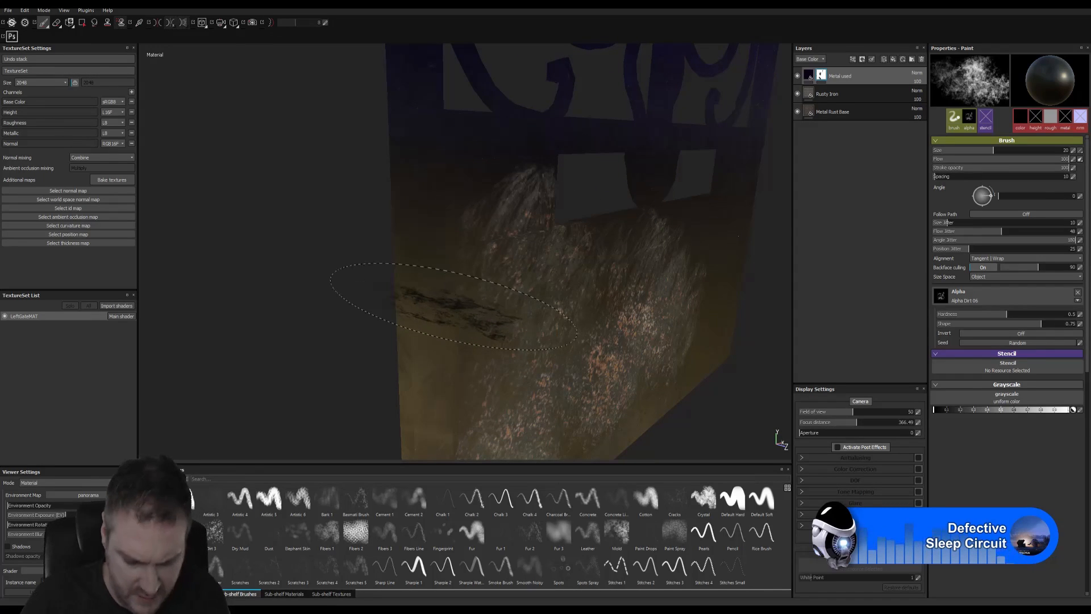
Reduce the dirt brush size to 7.13 and paint a smaller worn patch into the mask near the lower panel's outer edge
{"action": "key", "text": "bracketleft"}
{"action": "key", "text": "bracketleft"}
{"action": "key", "text": "bracketleft"}
{"action": "key", "text": "bracketleft"}
{"action": "key", "text": "bracketleft"}
{"action": "key", "text": "bracketleft"}
{"action": "key", "text": "bracketleft"}
{"action": "key", "text": "bracketleft"}
{"action": "key", "text": "bracketleft"}
{"action": "key", "text": "bracketleft"}
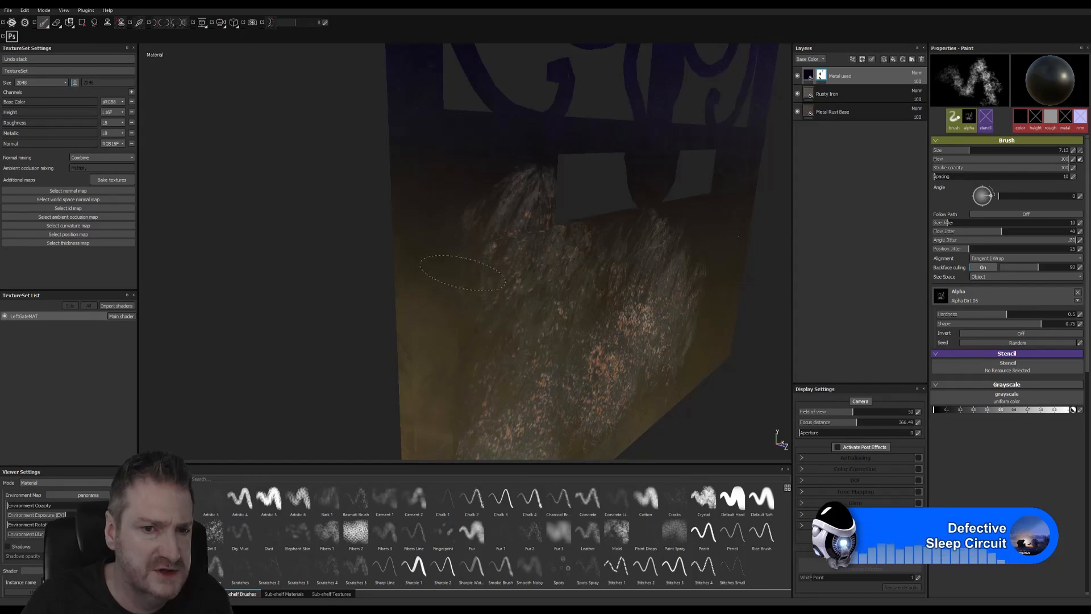
{"action": "mouse_move", "coordinate": [466, 252]}
{"action": "left_mouse_down"}
{"action": "mouse_move", "coordinate": [463, 298]}
{"action": "mouse_move", "coordinate": [540, 293]}
{"action": "left_mouse_up"}
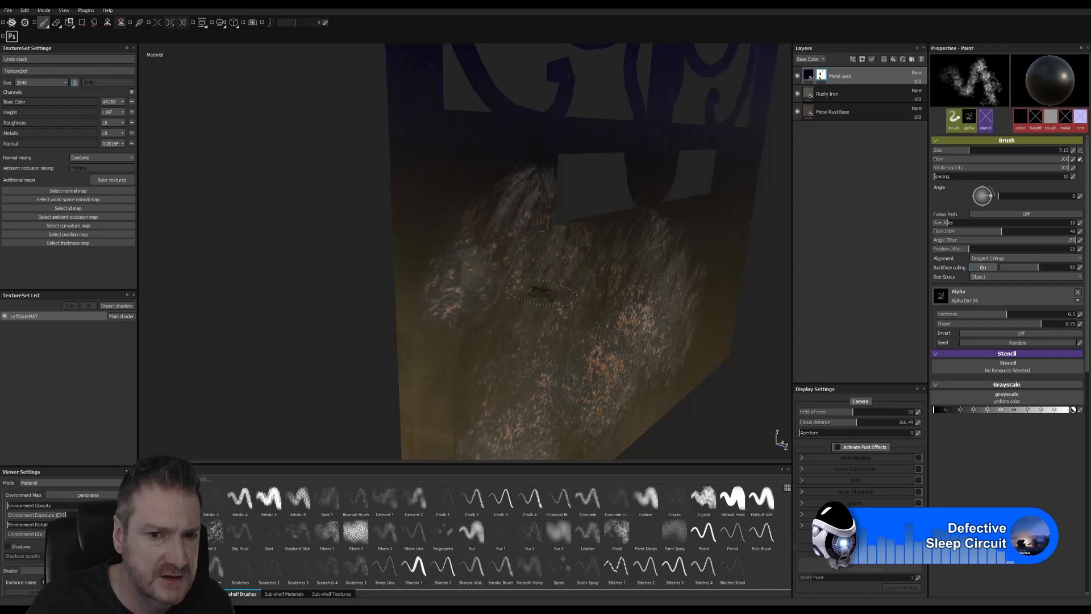
{"action": "right_click_drag", "start_coordinate": [628, 271], "coordinate": [597, 262], "text": "alt"}
{"action": "left_click_drag", "start_coordinate": [597, 261], "coordinate": [418, 263], "text": "alt"}
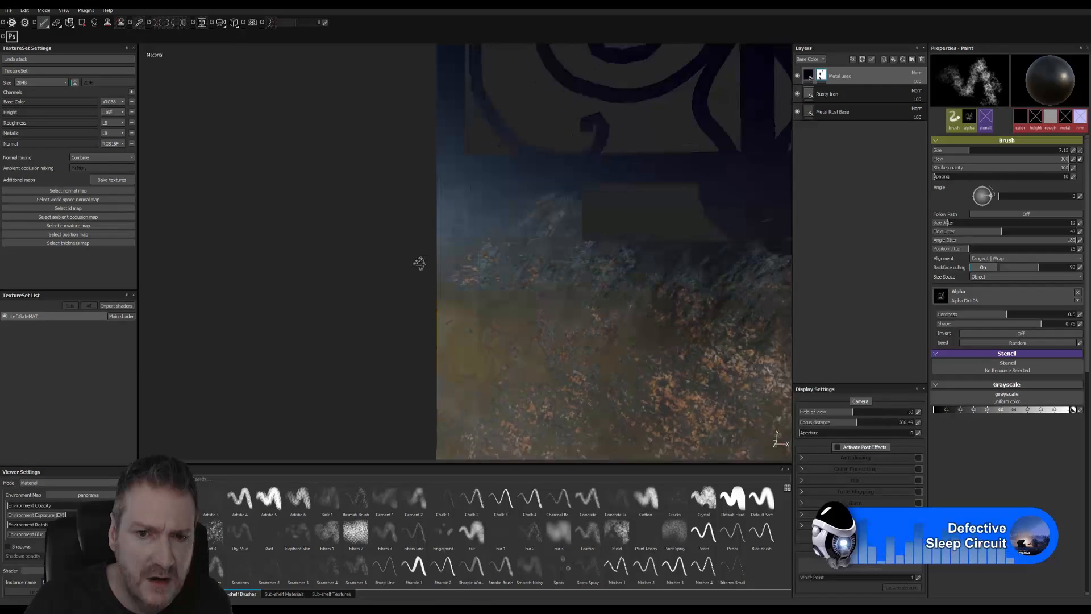
{"action": "mouse_move", "coordinate": [475, 283]}
{"action": "left_mouse_down", "text": "alt"}
{"action": "mouse_move", "coordinate": [551, 264]}
{"action": "mouse_move", "coordinate": [460, 252]}
{"action": "mouse_move", "coordinate": [500, 243]}
{"action": "left_mouse_up", "text": "alt"}
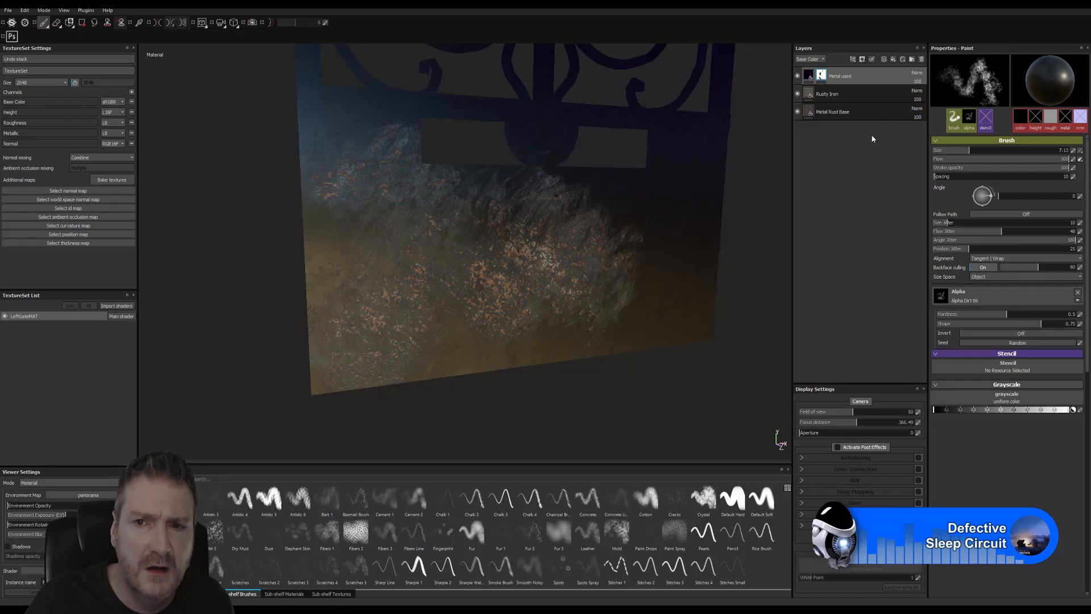
Clear the Metal used layer's mask and choose the Cotton brush for painting
{"action": "right_click", "coordinate": [822, 77]}
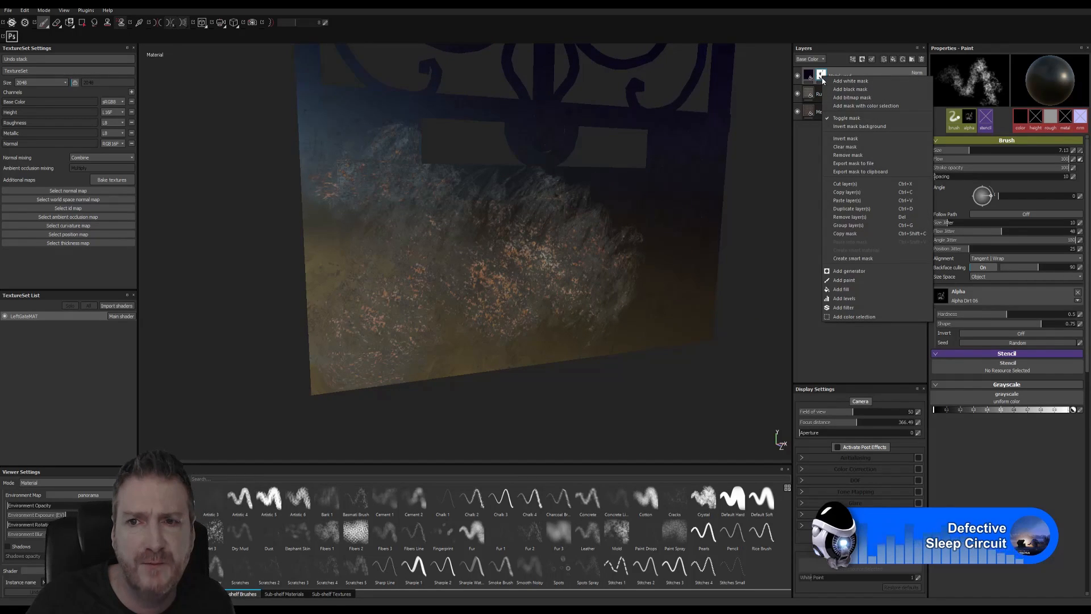
{"action": "left_click", "coordinate": [845, 147]}
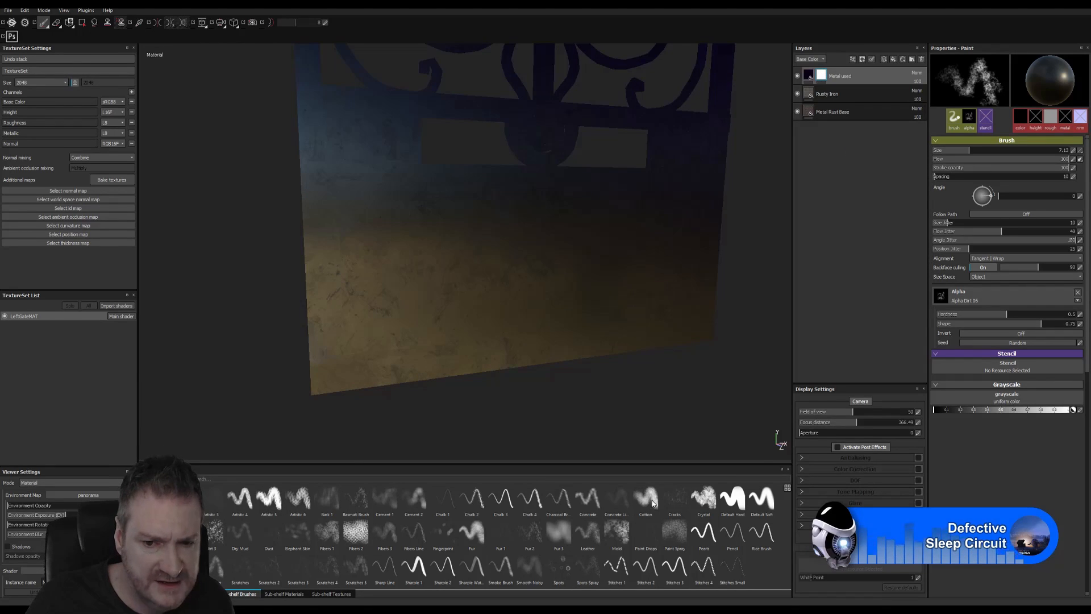
{"action": "mouse_move", "coordinate": [652, 503]}
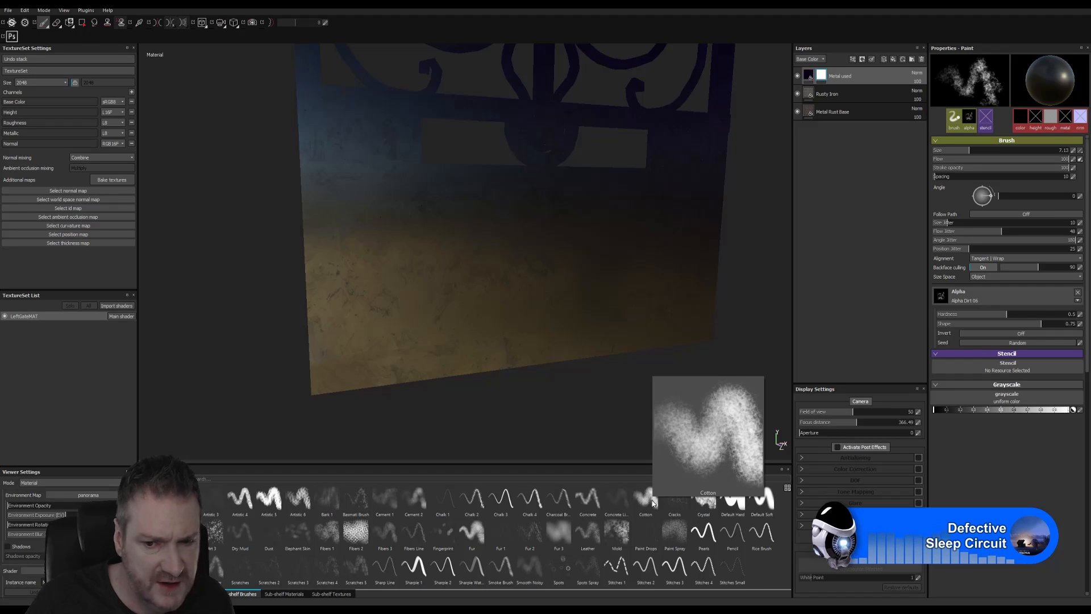
{"action": "left_click", "coordinate": [652, 503]}
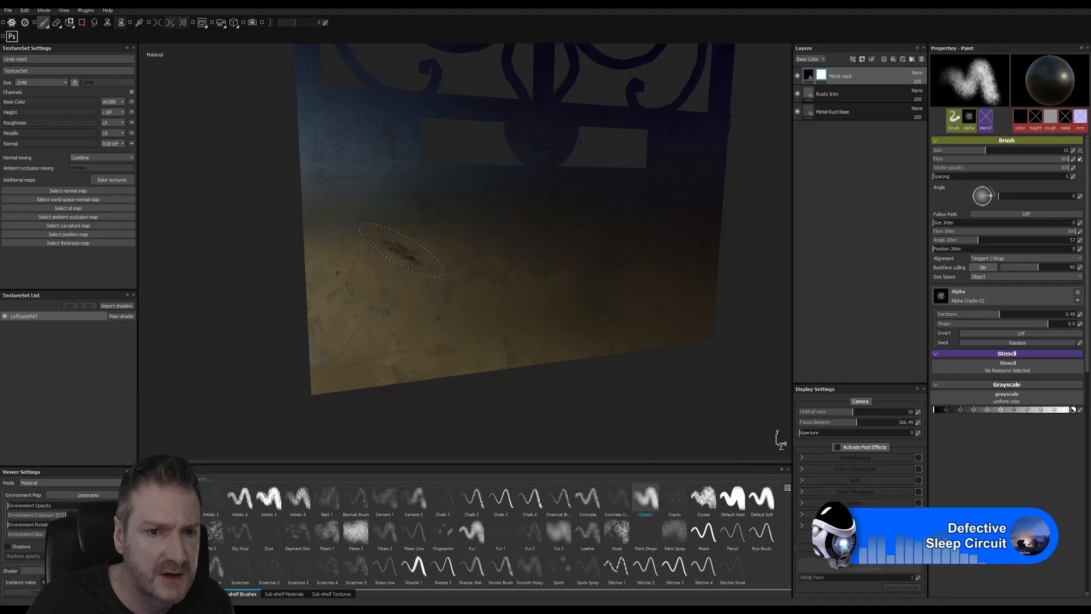
Paint a worn patch into the Metal used mask along the lower panel's outer edge with the Cotton brush at size 15
{"action": "mouse_move", "coordinate": [386, 255]}
{"action": "left_mouse_down"}
{"action": "mouse_move", "coordinate": [408, 222]}
{"action": "mouse_move", "coordinate": [327, 201]}
{"action": "left_mouse_up"}
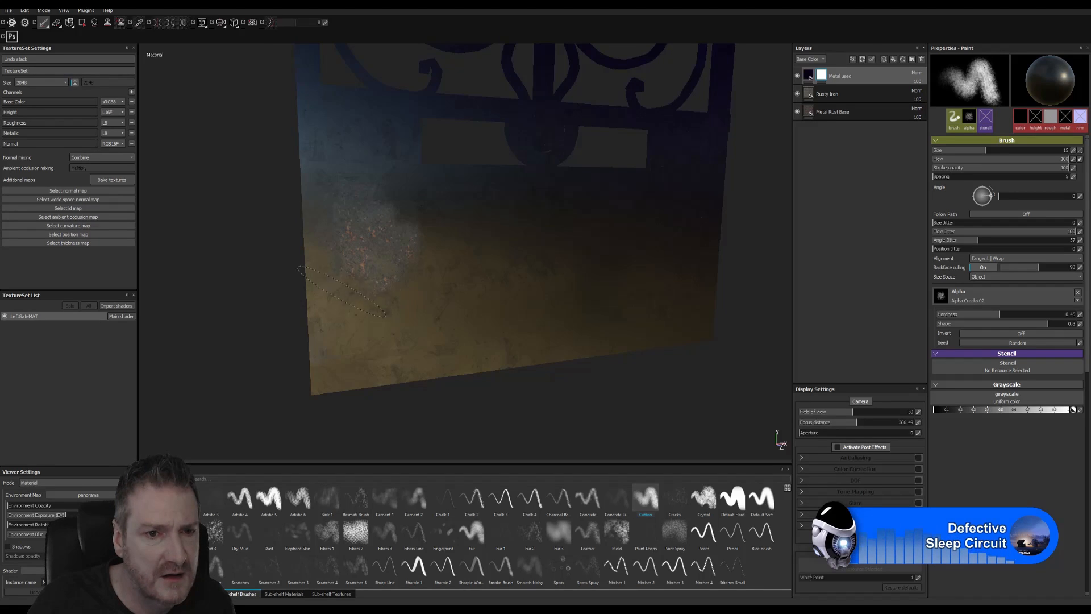
{"action": "mouse_move", "coordinate": [341, 290]}
{"action": "left_mouse_down"}
{"action": "mouse_move", "coordinate": [366, 278]}
{"action": "mouse_move", "coordinate": [350, 273]}
{"action": "mouse_move", "coordinate": [447, 304]}
{"action": "mouse_move", "coordinate": [483, 273]}
{"action": "mouse_move", "coordinate": [434, 209]}
{"action": "mouse_move", "coordinate": [449, 268]}
{"action": "mouse_move", "coordinate": [512, 283]}
{"action": "mouse_move", "coordinate": [438, 260]}
{"action": "mouse_move", "coordinate": [428, 182]}
{"action": "mouse_move", "coordinate": [628, 268]}
{"action": "mouse_move", "coordinate": [755, 258]}
{"action": "mouse_move", "coordinate": [748, 224]}
{"action": "mouse_move", "coordinate": [517, 253]}
{"action": "mouse_move", "coordinate": [487, 270]}
{"action": "mouse_move", "coordinate": [577, 280]}
{"action": "mouse_move", "coordinate": [681, 251]}
{"action": "mouse_move", "coordinate": [728, 259]}
{"action": "left_mouse_up"}
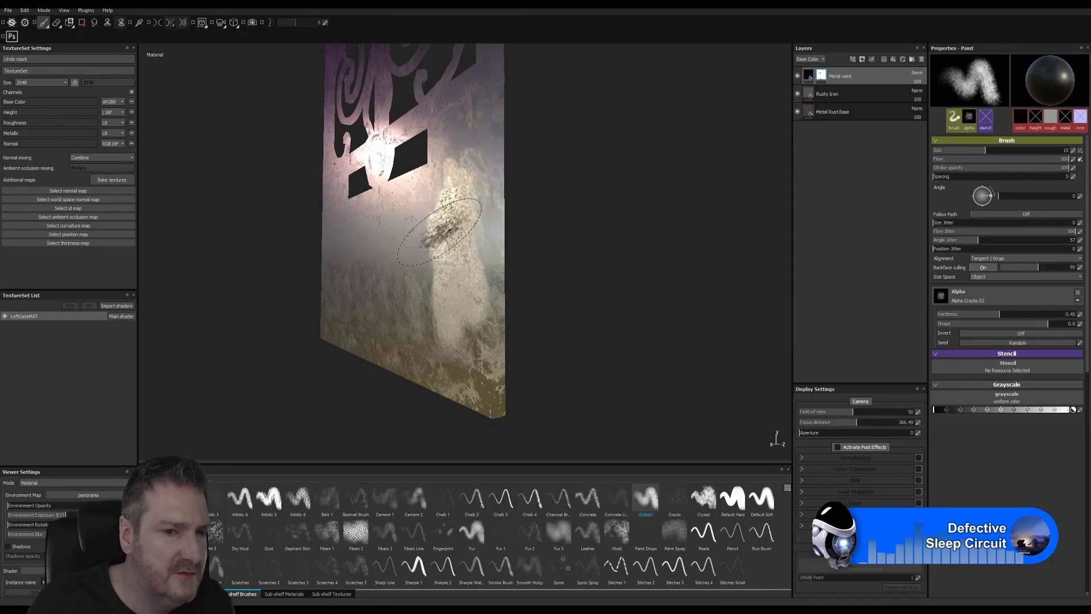
{"action": "mouse_move", "coordinate": [533, 240]}
{"action": "right_mouse_down", "text": "shift"}
{"action": "mouse_move", "coordinate": [482, 231]}
{"action": "mouse_move", "coordinate": [280, 243]}
{"action": "mouse_move", "coordinate": [494, 236]}
{"action": "right_mouse_up", "text": "shift"}
{"action": "left_click_drag", "start_coordinate": [495, 237], "coordinate": [535, 237], "text": "alt"}
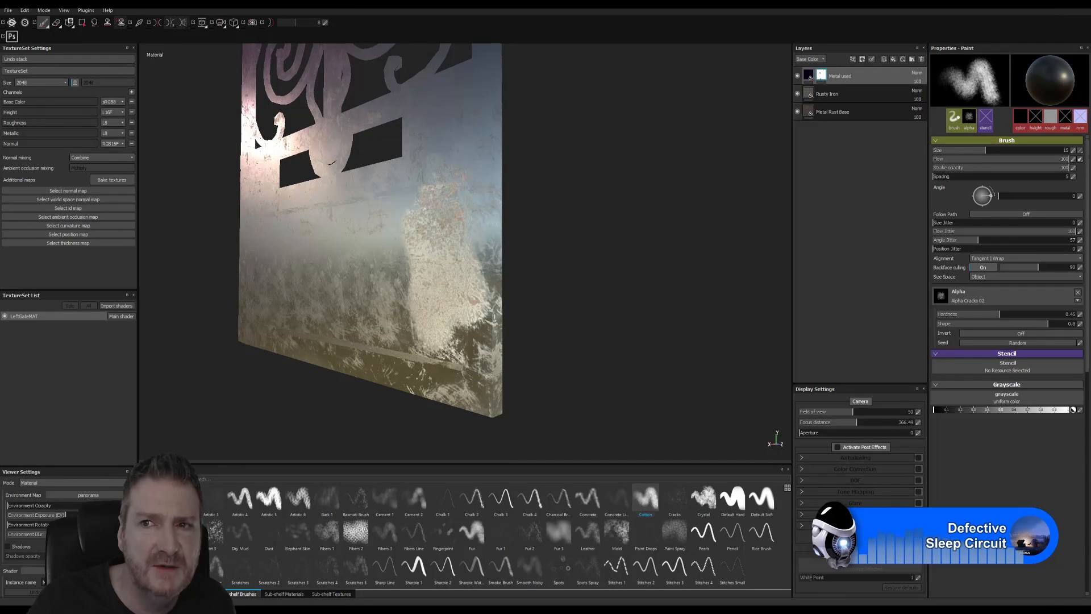
Switch to 3ds Max, examine the existing rust texture on the gate's lower panel from several angles, and return to Substance Painter
{"action": "left_click", "coordinate": [1039, 4]}
{"action": "left_click", "coordinate": [392, 609]}
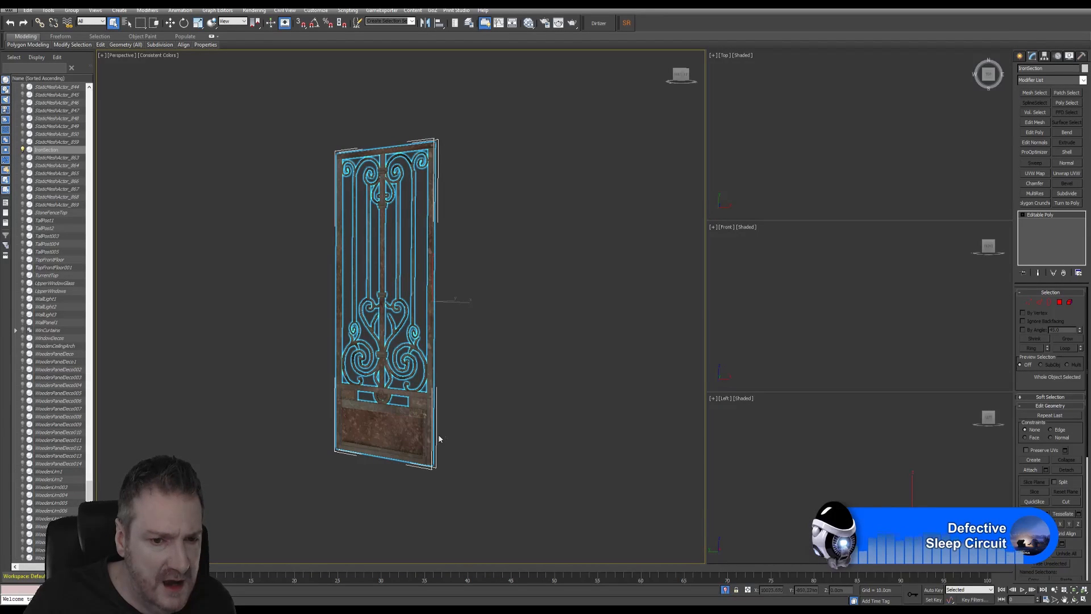
{"action": "scroll", "coordinate": [445, 407], "scroll_direction": "up", "scroll_amount": 5}
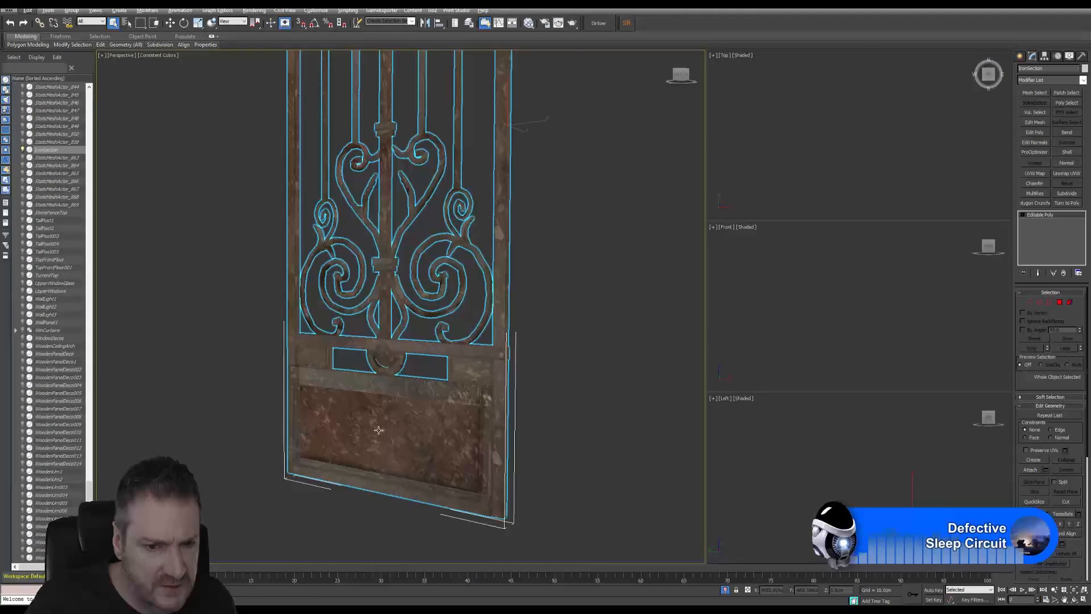
{"action": "left_click", "coordinate": [1075, 601]}
{"action": "left_click_drag", "start_coordinate": [483, 398], "coordinate": [394, 331]}
{"action": "middle_click_drag", "start_coordinate": [378, 312], "coordinate": [409, 342]}
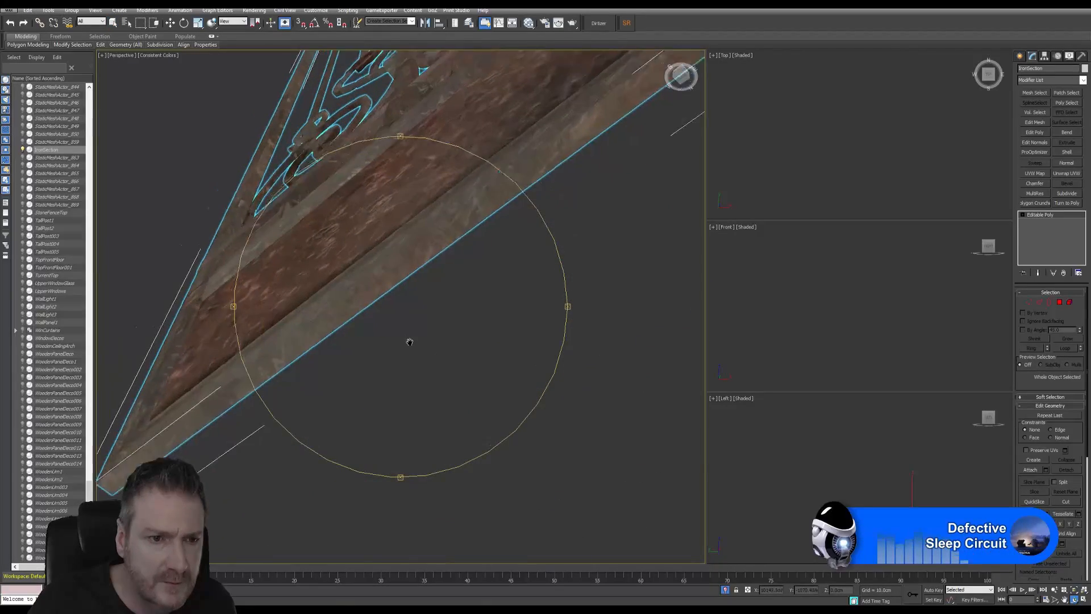
{"action": "left_click_drag", "start_coordinate": [409, 341], "coordinate": [505, 393]}
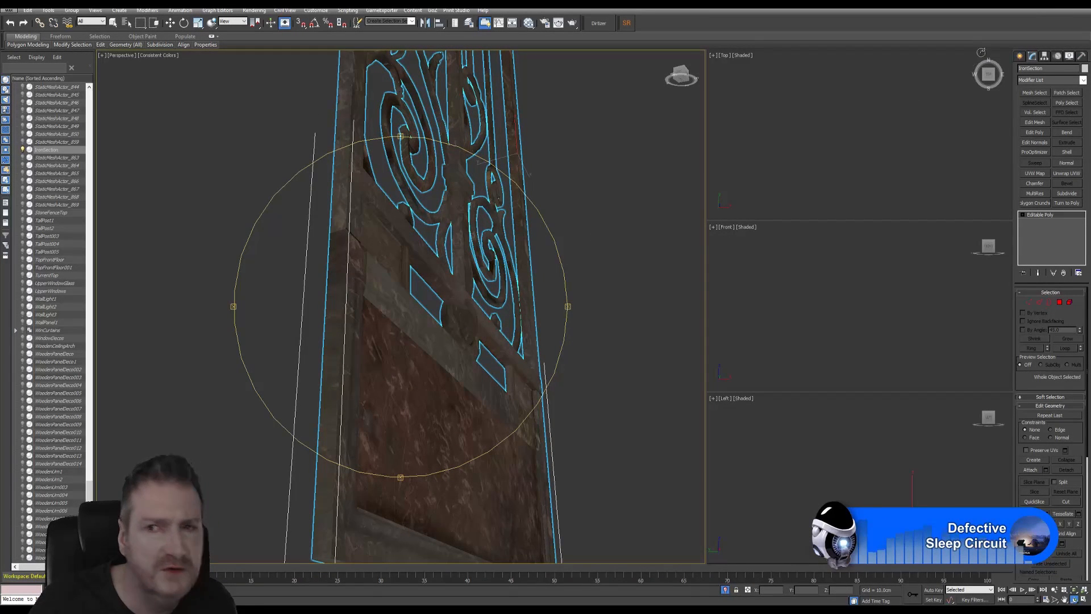
{"action": "left_click", "coordinate": [1042, 4]}
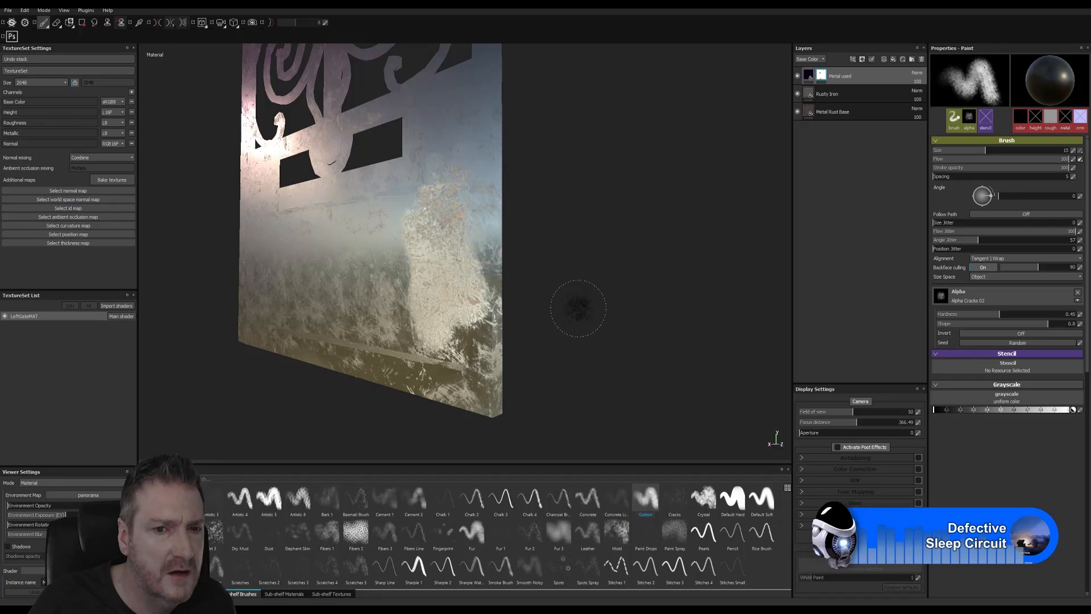
{"action": "key", "text": "super"}
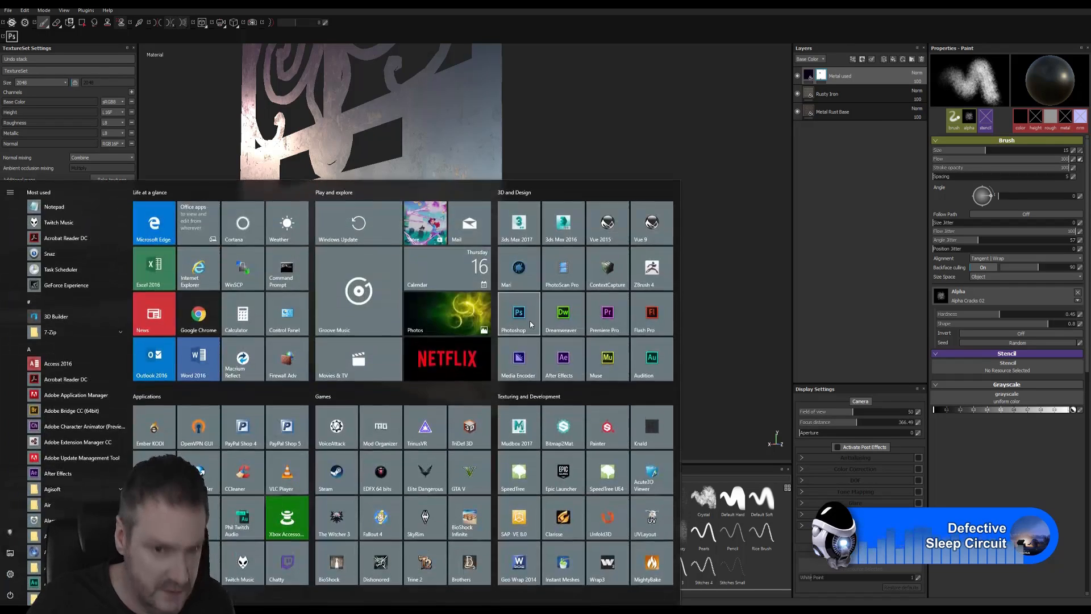
{"action": "key", "text": "super"}
Paint a second worn patch into the Metal used mask near the middle of the lower panel
{"action": "left_click_drag", "start_coordinate": [596, 307], "coordinate": [264, 298], "text": "alt"}
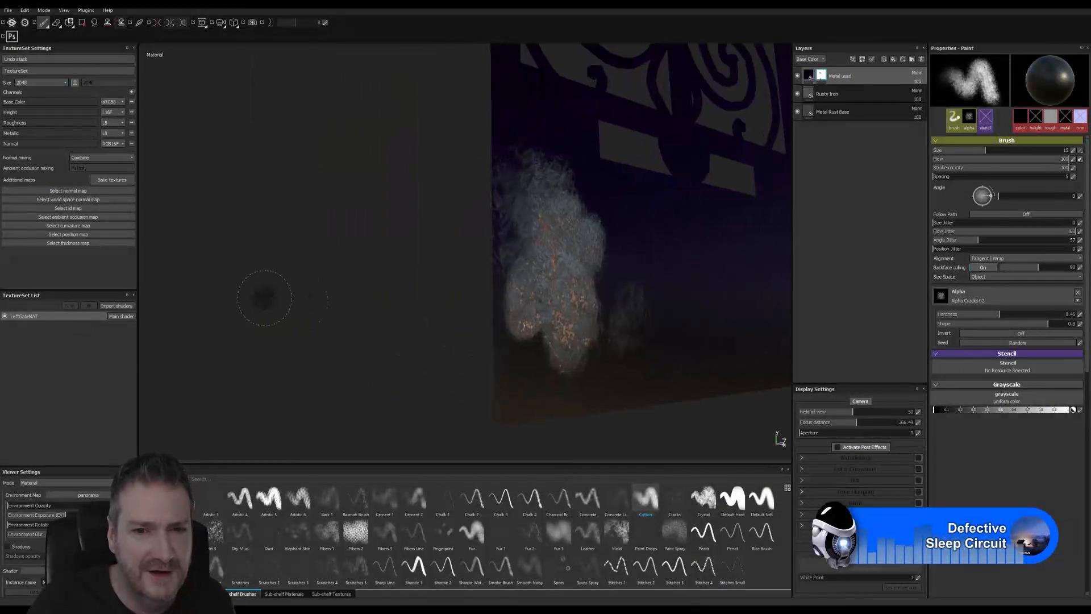
{"action": "left_click_drag", "start_coordinate": [464, 282], "coordinate": [894, 309], "text": "alt"}
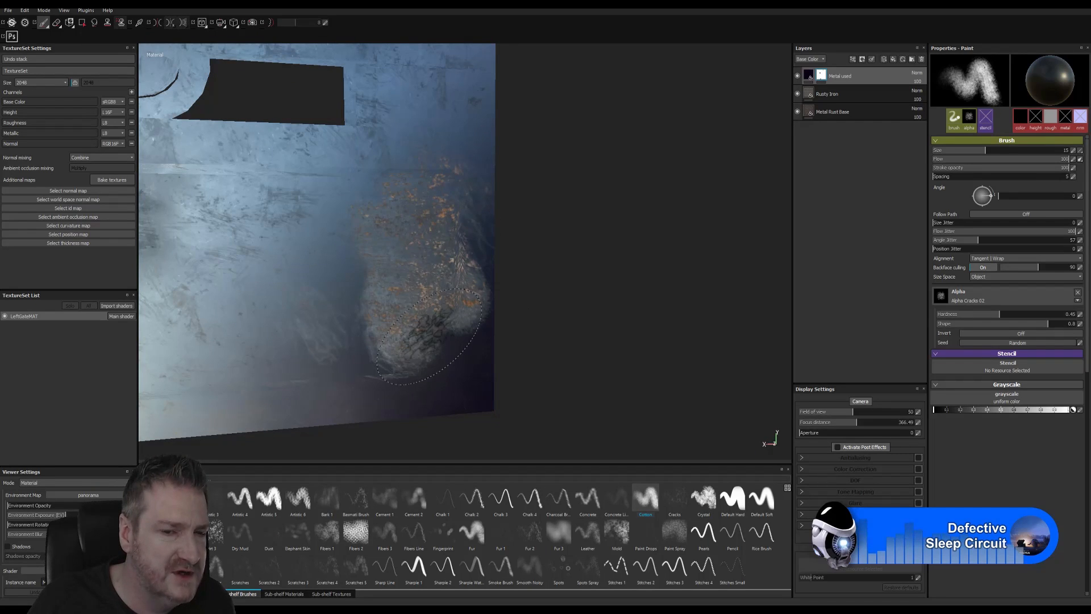
{"action": "mouse_move", "coordinate": [507, 275]}
{"action": "left_mouse_down", "text": "alt"}
{"action": "mouse_move", "coordinate": [509, 261]}
{"action": "mouse_move", "coordinate": [180, 258]}
{"action": "mouse_move", "coordinate": [426, 275]}
{"action": "mouse_move", "coordinate": [846, 274]}
{"action": "left_mouse_up", "text": "alt"}
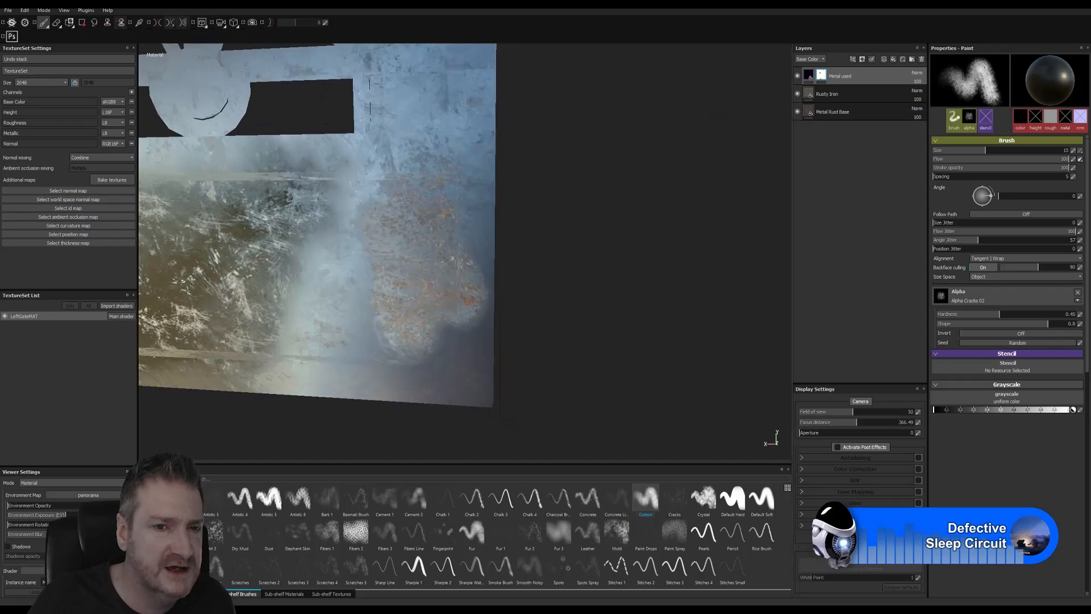
{"action": "mouse_move", "coordinate": [331, 277]}
{"action": "left_mouse_down"}
{"action": "mouse_move", "coordinate": [198, 270]}
{"action": "mouse_move", "coordinate": [268, 309]}
{"action": "mouse_move", "coordinate": [272, 298]}
{"action": "left_mouse_up"}
{"action": "left_click_drag", "start_coordinate": [613, 253], "coordinate": [214, 253], "text": "alt"}
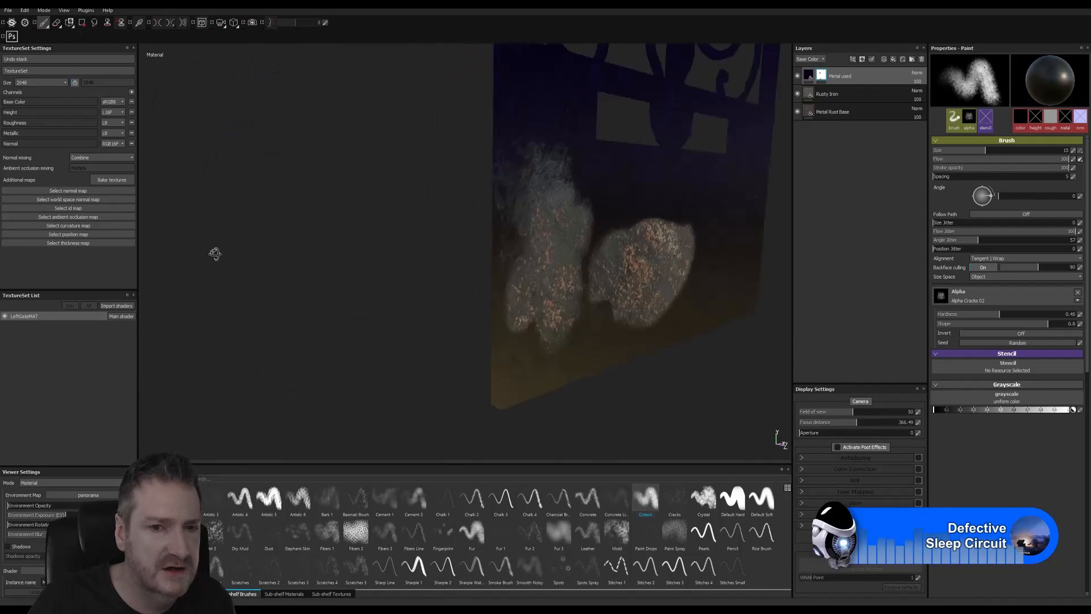
Examine the painted worn patches on the lower panel and the surrounding ironwork from different distances and angles
{"action": "middle_click_drag", "start_coordinate": [281, 318], "coordinate": [295, 313], "text": "alt"}
{"action": "mouse_move", "coordinate": [295, 313]}
{"action": "right_mouse_down", "text": "alt"}
{"action": "mouse_move", "coordinate": [322, 297]}
{"action": "mouse_move", "coordinate": [285, 295]}
{"action": "right_mouse_up", "text": "alt"}
{"action": "middle_click_drag", "start_coordinate": [285, 295], "coordinate": [225, 357], "text": "alt"}
{"action": "right_click_drag", "start_coordinate": [224, 357], "coordinate": [155, 364], "text": "alt"}
{"action": "middle_click_drag", "start_coordinate": [455, 310], "coordinate": [480, 319], "text": "alt"}
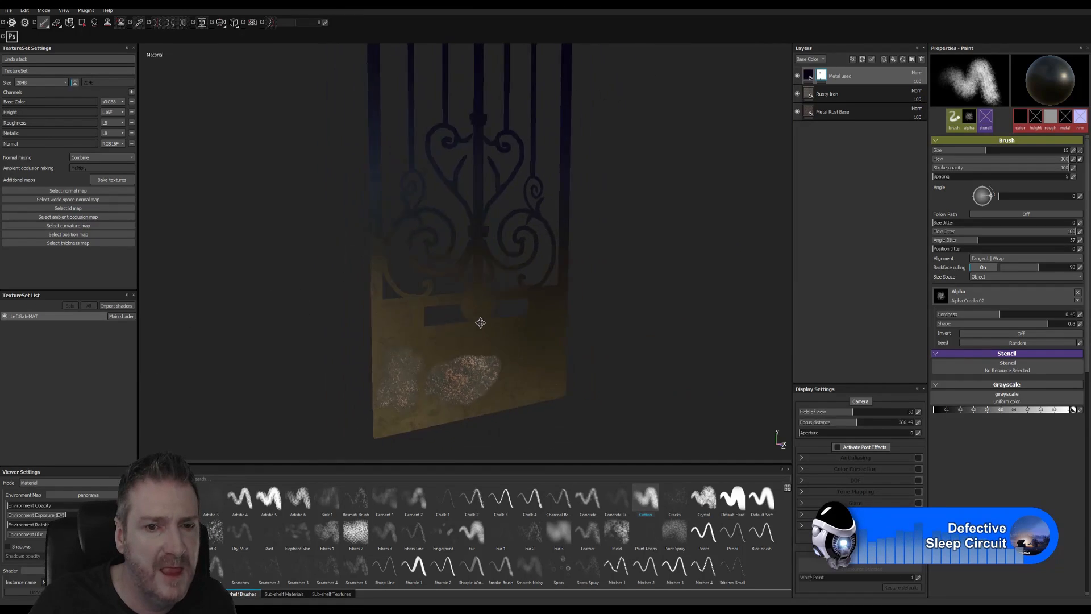
{"action": "left_click_drag", "start_coordinate": [479, 319], "coordinate": [377, 314], "text": "alt"}
{"action": "right_click_drag", "start_coordinate": [377, 314], "coordinate": [398, 307], "text": "alt"}
{"action": "left_click_drag", "start_coordinate": [398, 307], "coordinate": [455, 296], "text": "alt"}
{"action": "middle_click_drag", "start_coordinate": [455, 296], "coordinate": [452, 249], "text": "alt"}
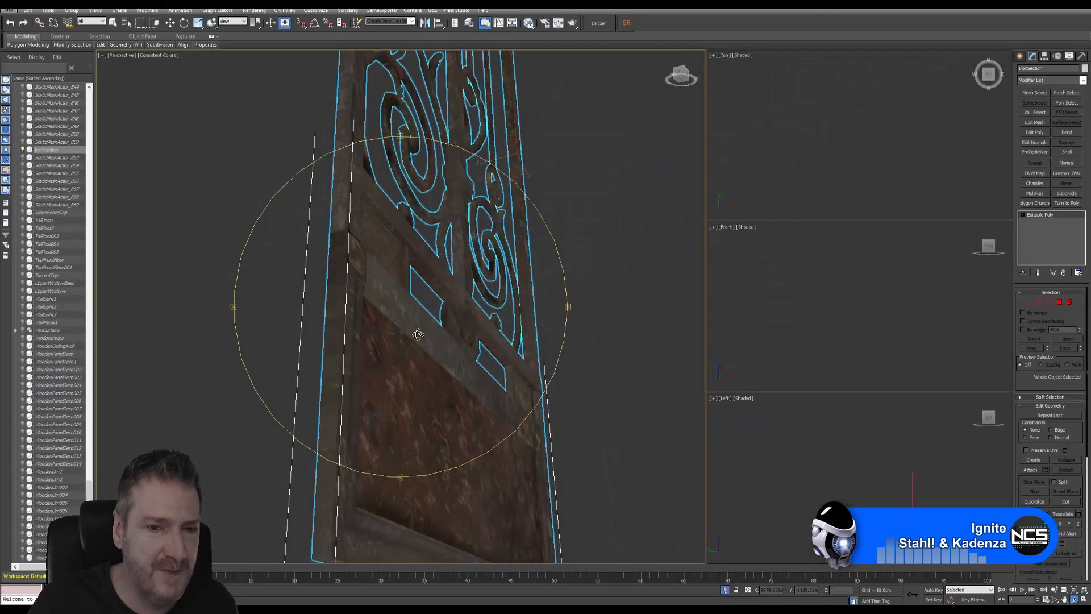
Switch to 3ds Max, add an Unwrap UVW modifier to the IronSection gate and open its UV editor
{"action": "scroll", "coordinate": [388, 362], "scroll_direction": "up", "scroll_amount": 4}
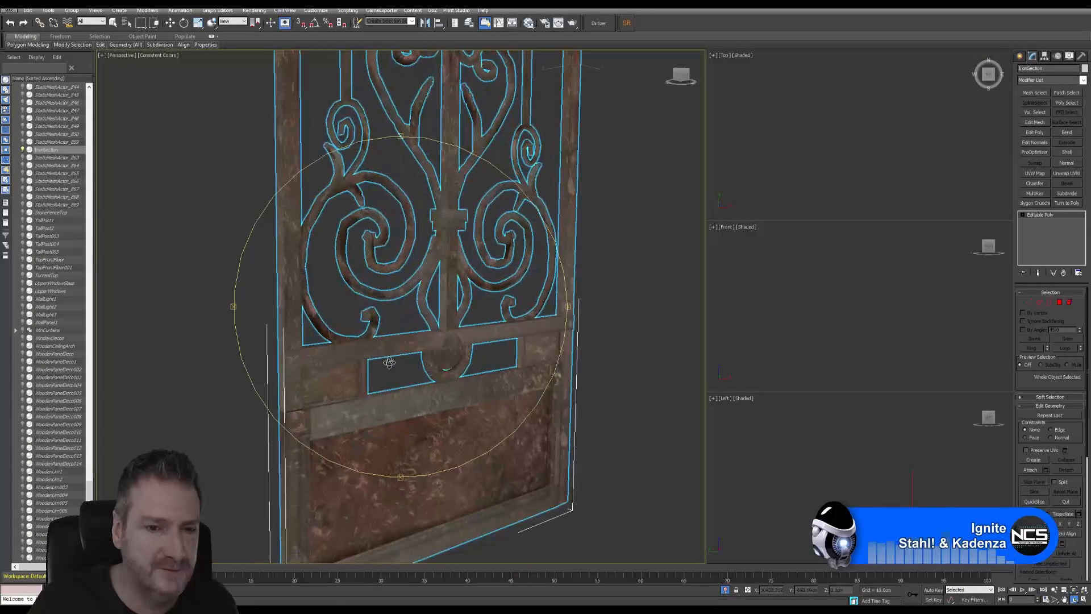
{"action": "scroll", "coordinate": [389, 363], "scroll_direction": "down", "scroll_amount": 5}
{"action": "middle_click_drag", "start_coordinate": [389, 362], "coordinate": [229, 198], "text": "alt"}
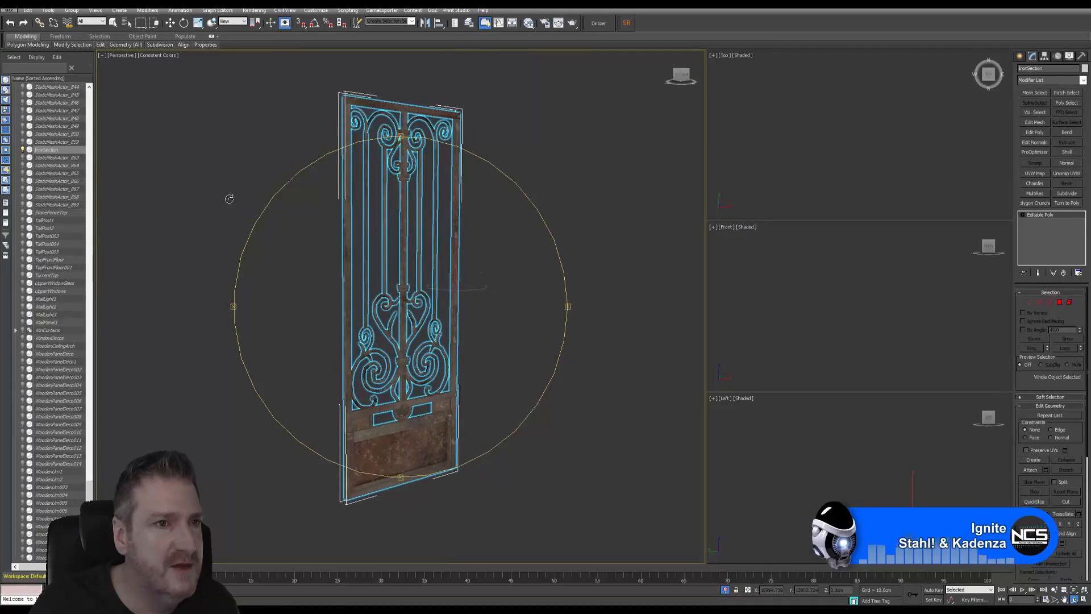
{"action": "key", "text": "Escape"}
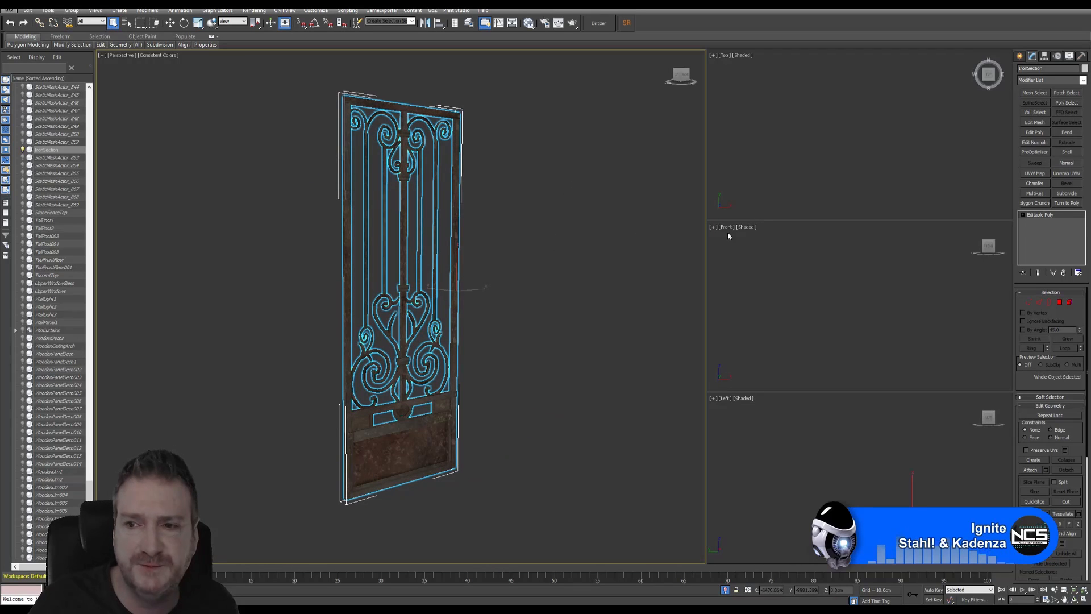
{"action": "left_click", "coordinate": [1066, 173]}
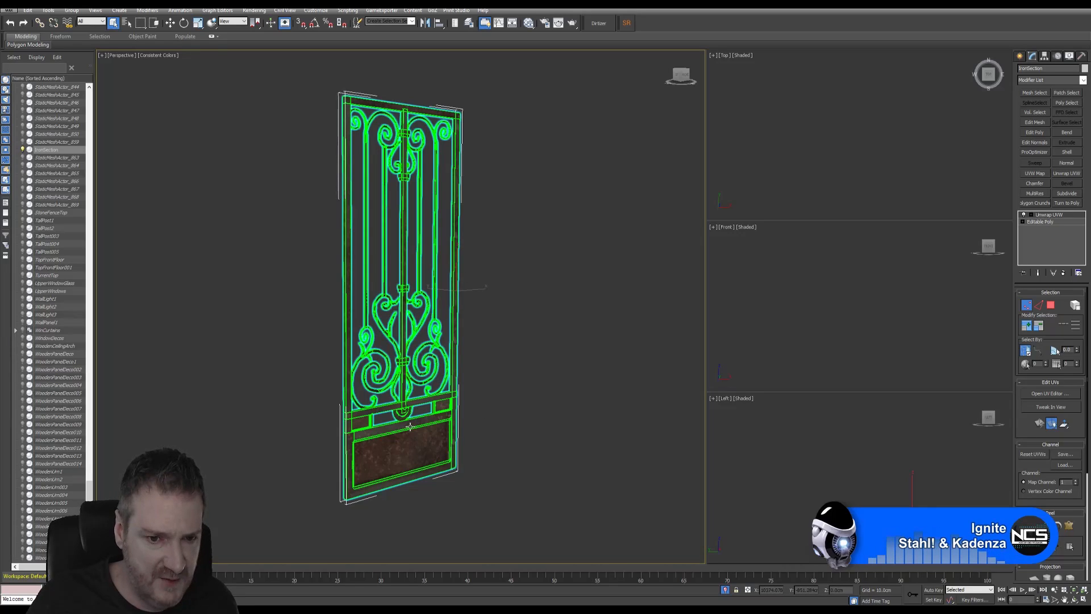
{"action": "scroll", "coordinate": [1051, 498], "scroll_direction": "down", "scroll_amount": 5}
{"action": "scroll", "coordinate": [1051, 455], "scroll_direction": "down", "scroll_amount": 2}
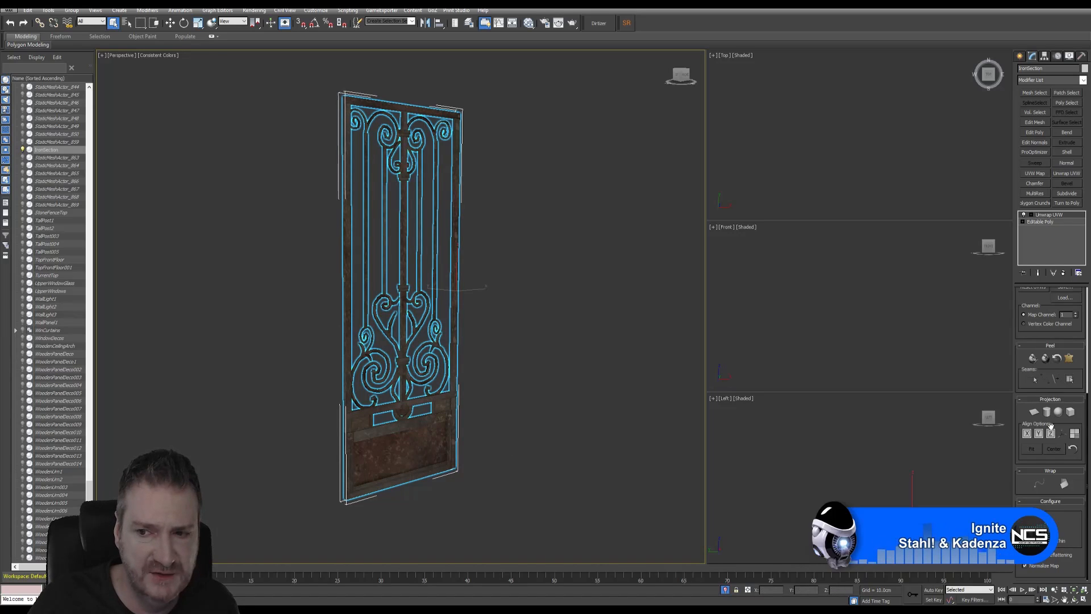
{"action": "scroll", "coordinate": [1050, 425], "scroll_direction": "up", "scroll_amount": 2}
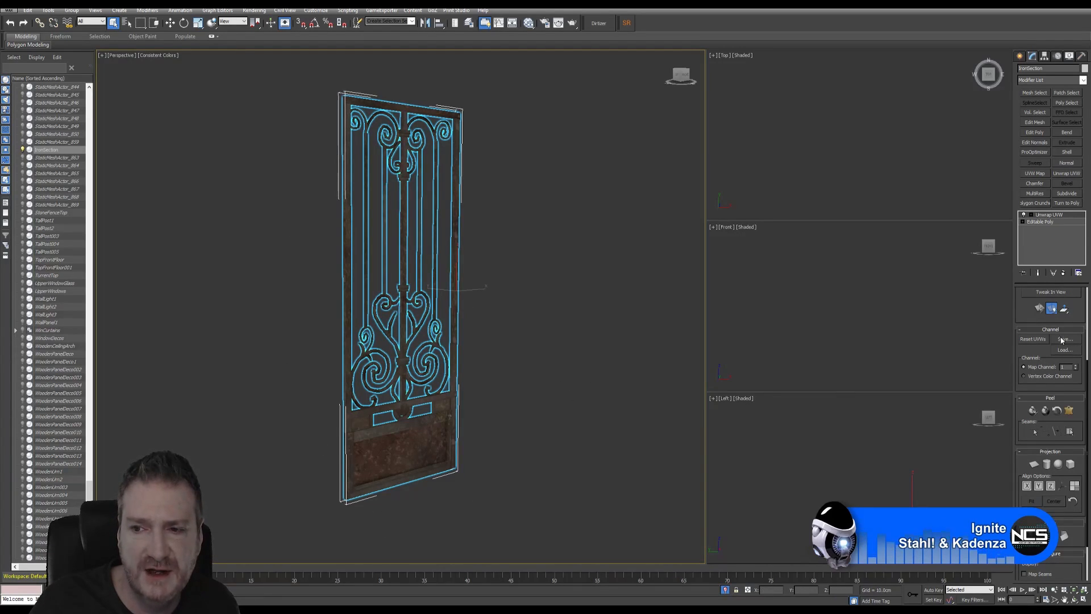
{"action": "scroll", "coordinate": [1050, 380], "scroll_direction": "up", "scroll_amount": 2}
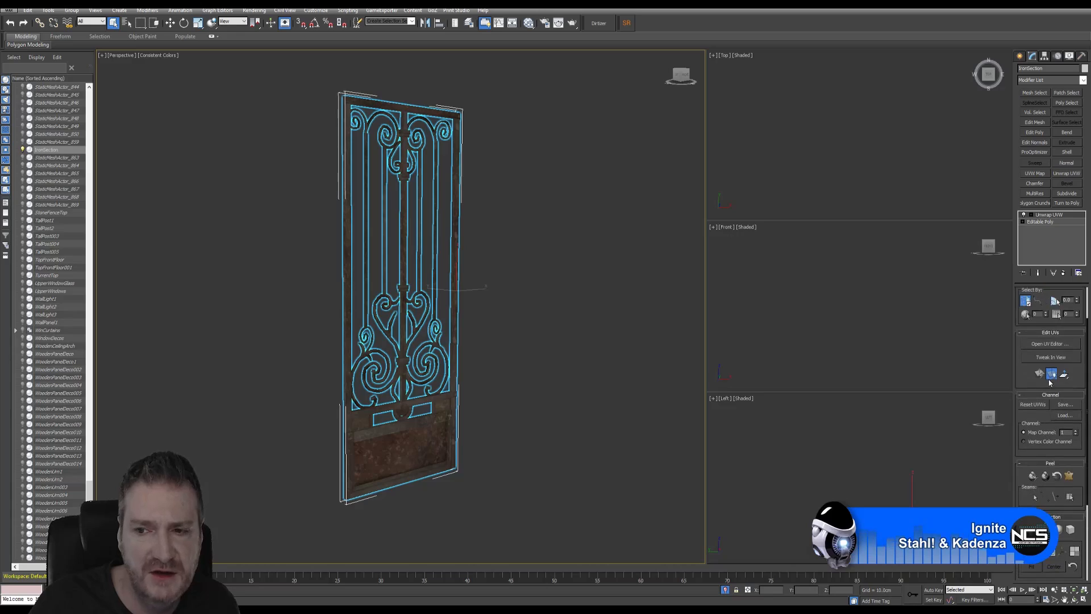
{"action": "left_click", "coordinate": [1042, 345]}
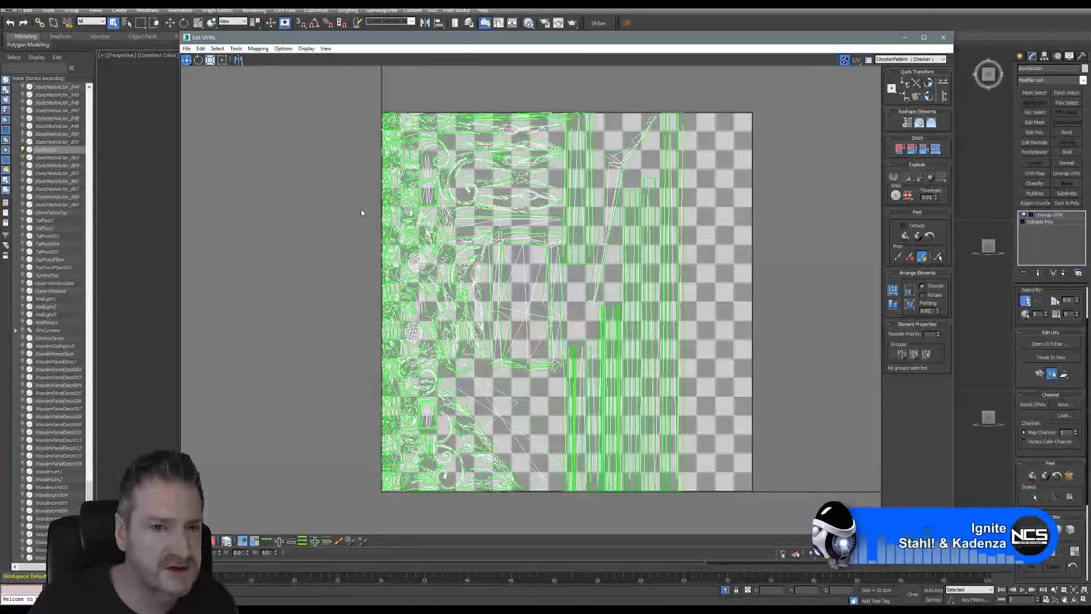
Select all of the gate's UVs and apply Normal Mapping with the Box Mapping option
{"action": "key", "text": "ctrl+a"}
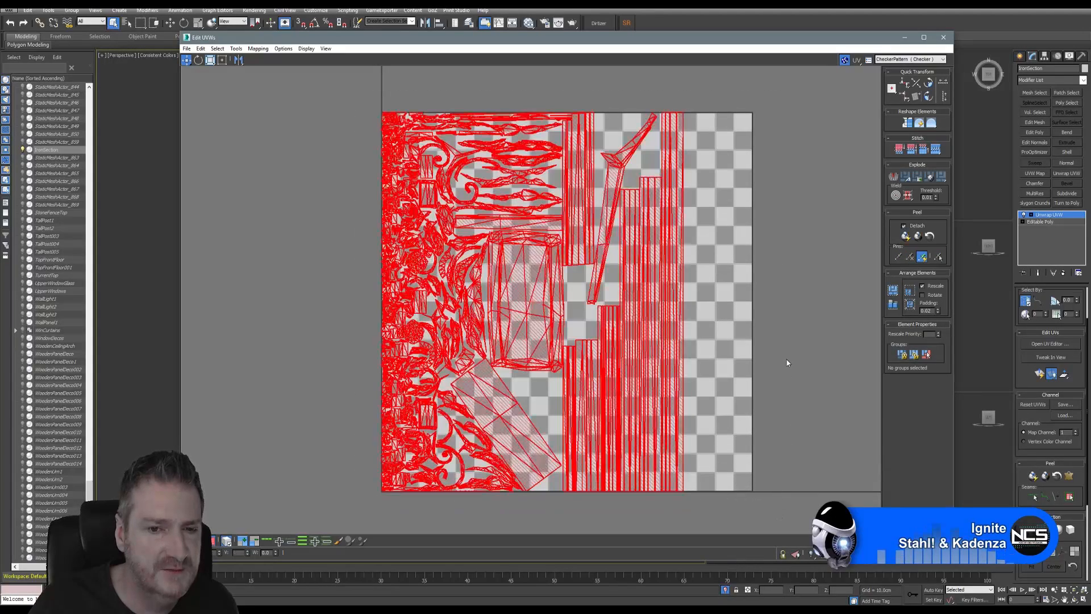
{"action": "left_click", "coordinate": [258, 49]}
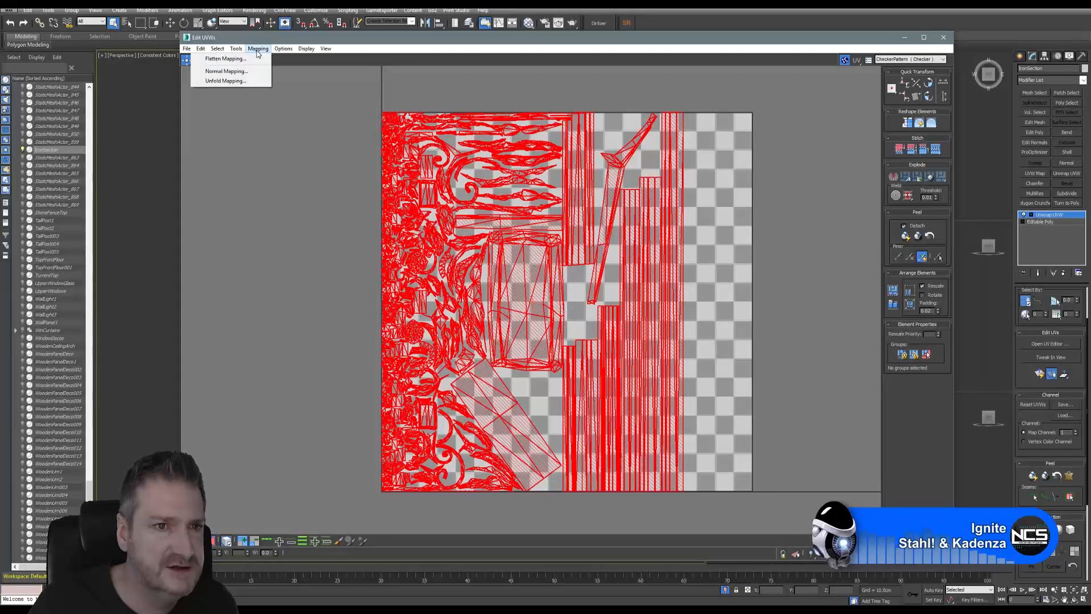
{"action": "left_click", "coordinate": [245, 71]}
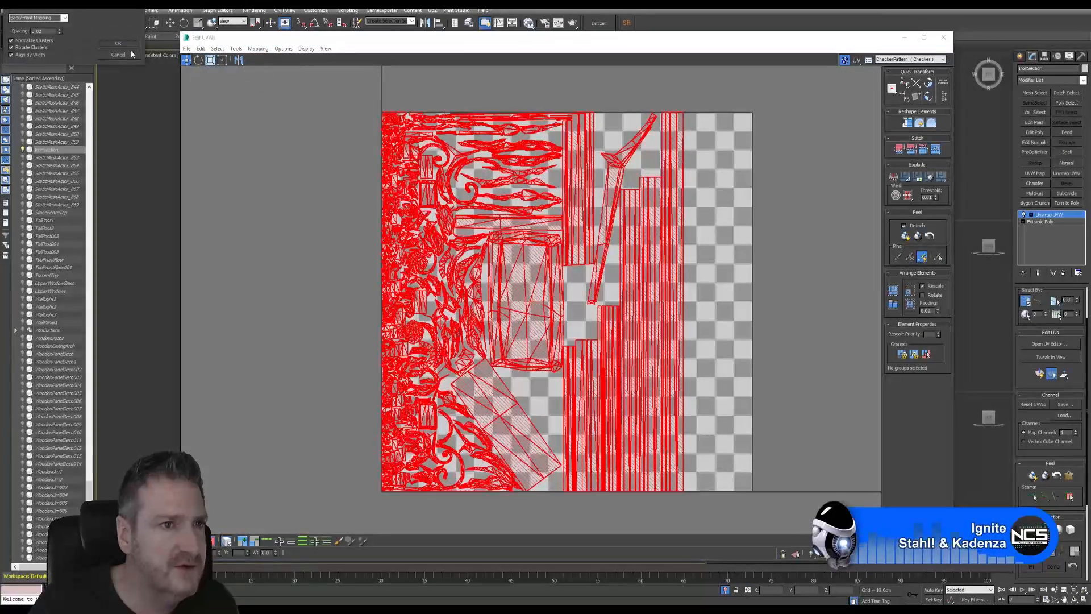
{"action": "left_click", "coordinate": [65, 17]}
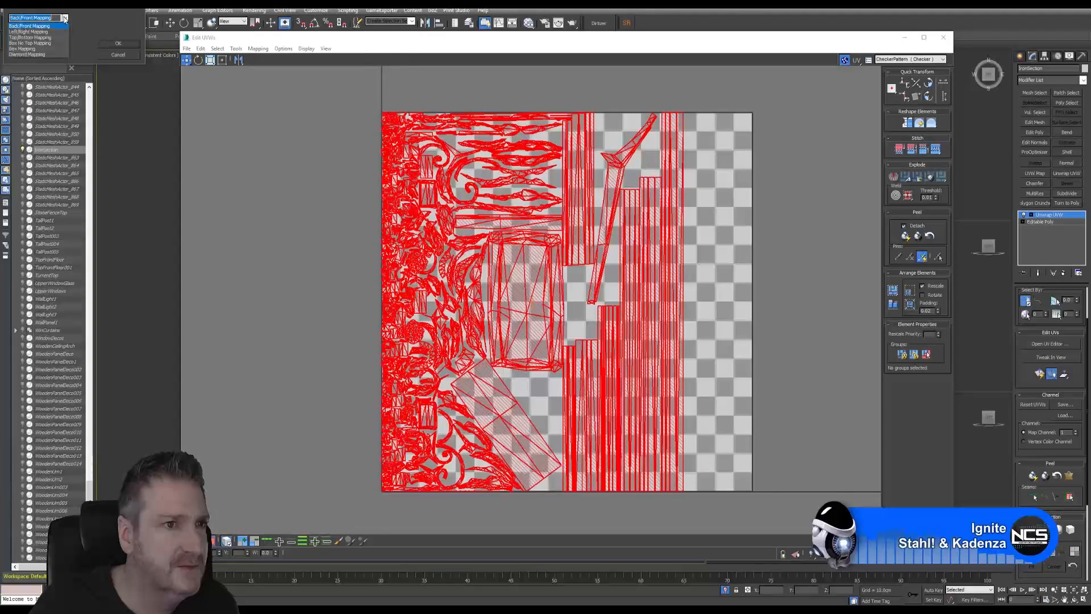
{"action": "left_click", "coordinate": [34, 46]}
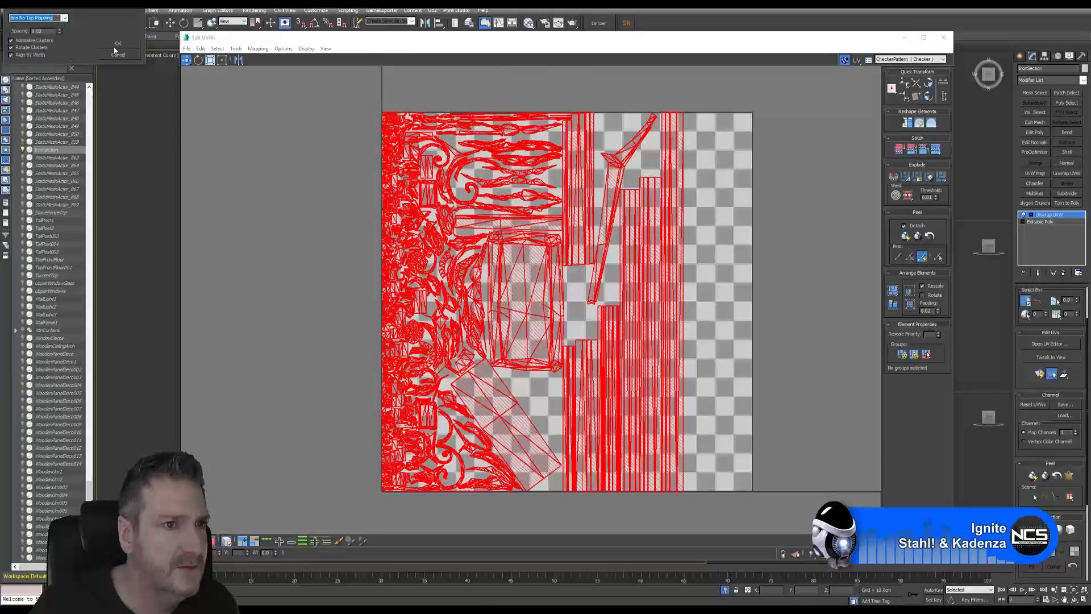
{"action": "left_click", "coordinate": [64, 17]}
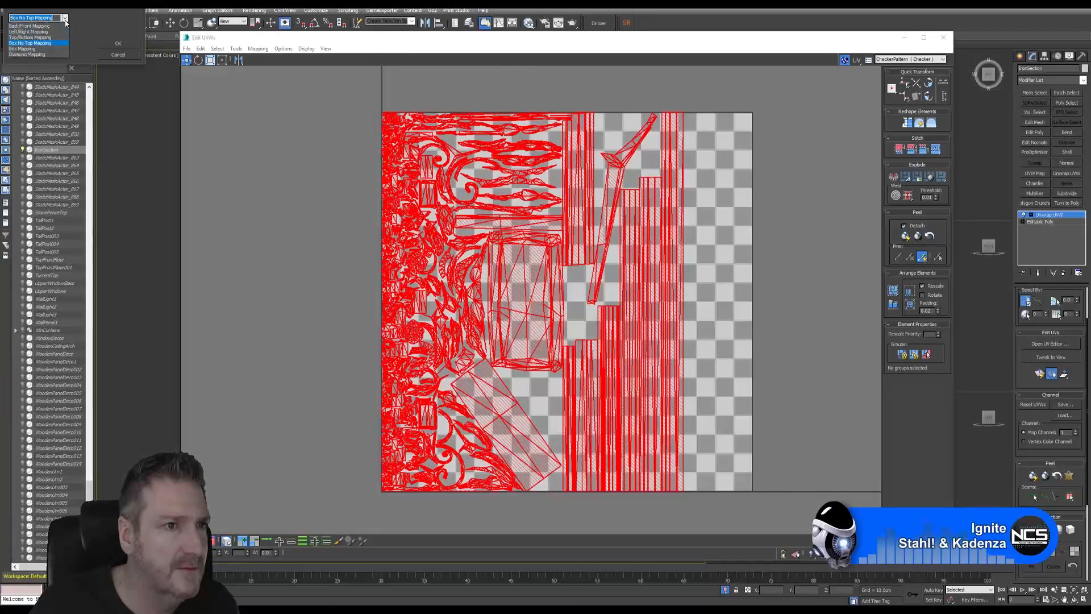
{"action": "left_click", "coordinate": [34, 53]}
{"action": "left_click", "coordinate": [118, 44]}
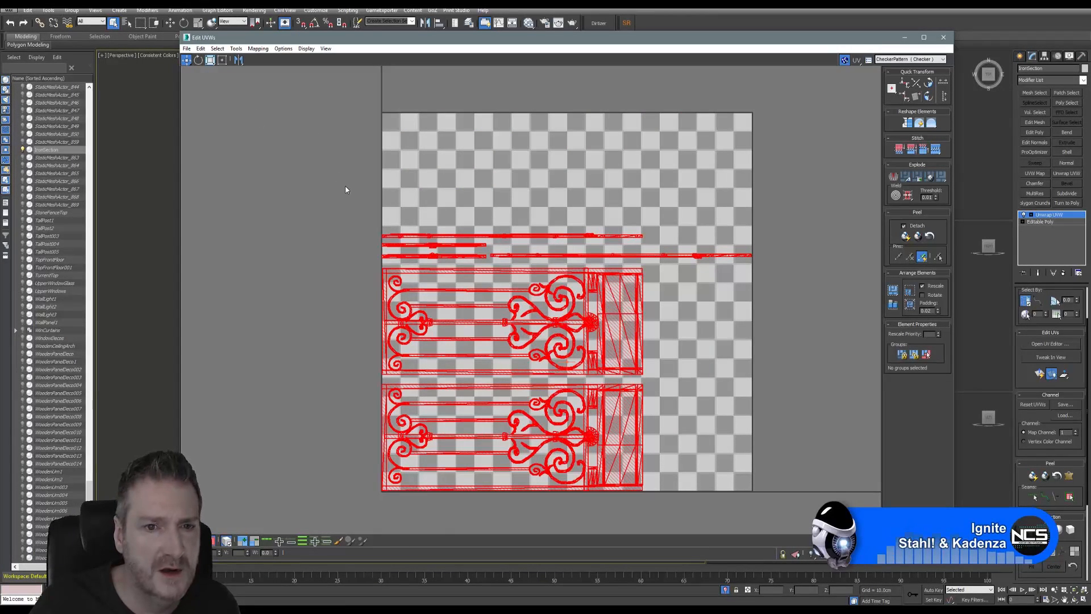
Move the thin strip UV shells up into the empty area near the top of the UV tile
{"action": "left_click", "coordinate": [351, 202]}
{"action": "mouse_move", "coordinate": [349, 199]}
{"action": "left_mouse_down"}
{"action": "mouse_move", "coordinate": [431, 239]}
{"action": "mouse_move", "coordinate": [492, 247]}
{"action": "mouse_move", "coordinate": [473, 265]}
{"action": "left_mouse_up"}
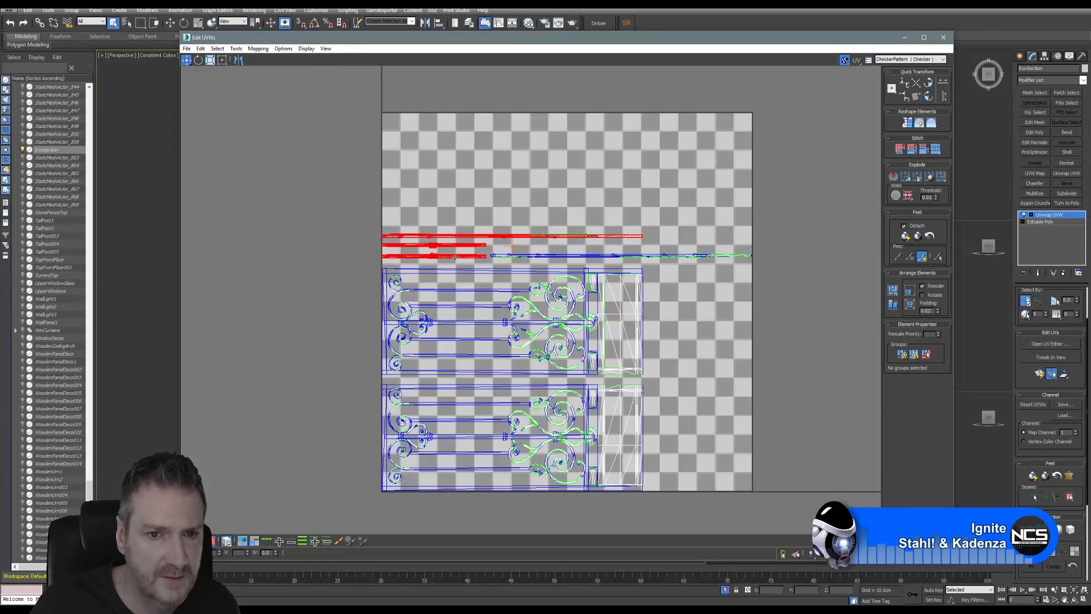
{"action": "left_click_drag", "start_coordinate": [457, 257], "coordinate": [466, 148]}
{"action": "left_click_drag", "start_coordinate": [477, 230], "coordinate": [717, 167]}
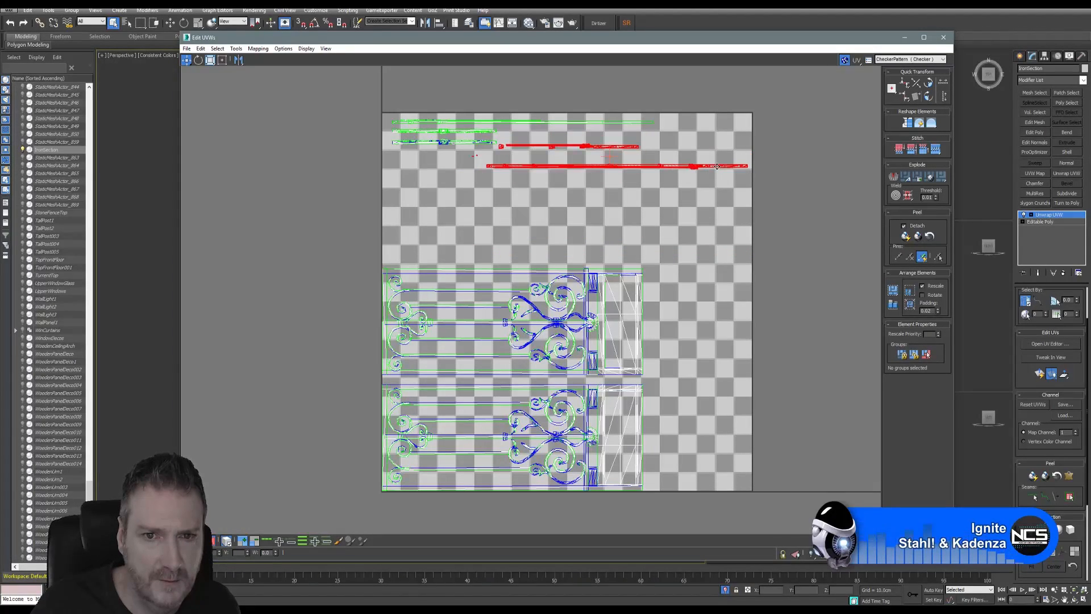
{"action": "left_click", "coordinate": [612, 259]}
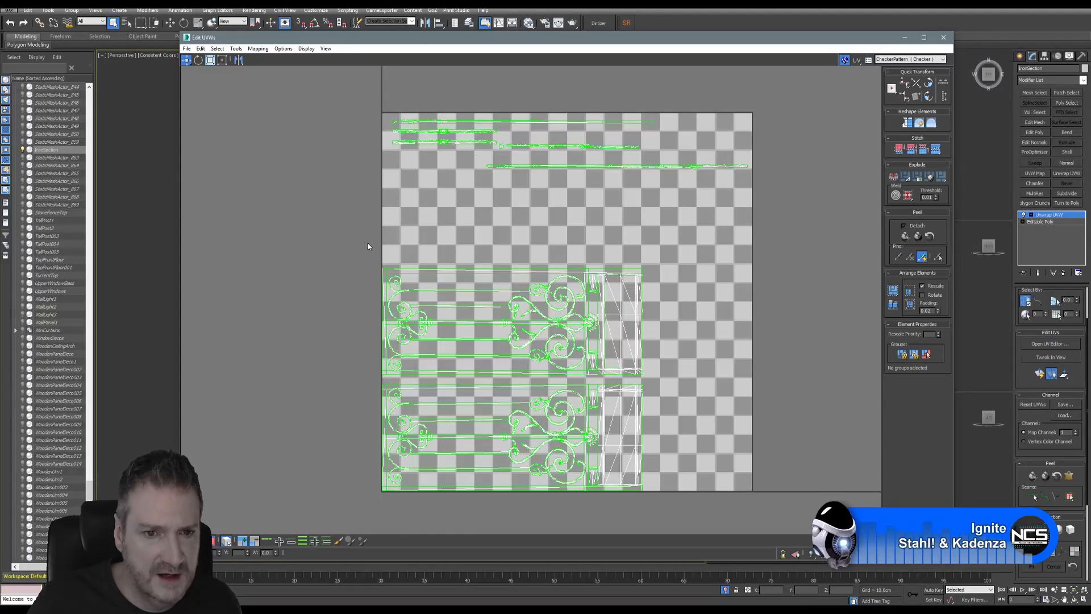
Scale up the two large gate-face UV shells together and position them to fill the UV tile beneath the strips
{"action": "left_click_drag", "start_coordinate": [650, 480], "coordinate": [677, 510]}
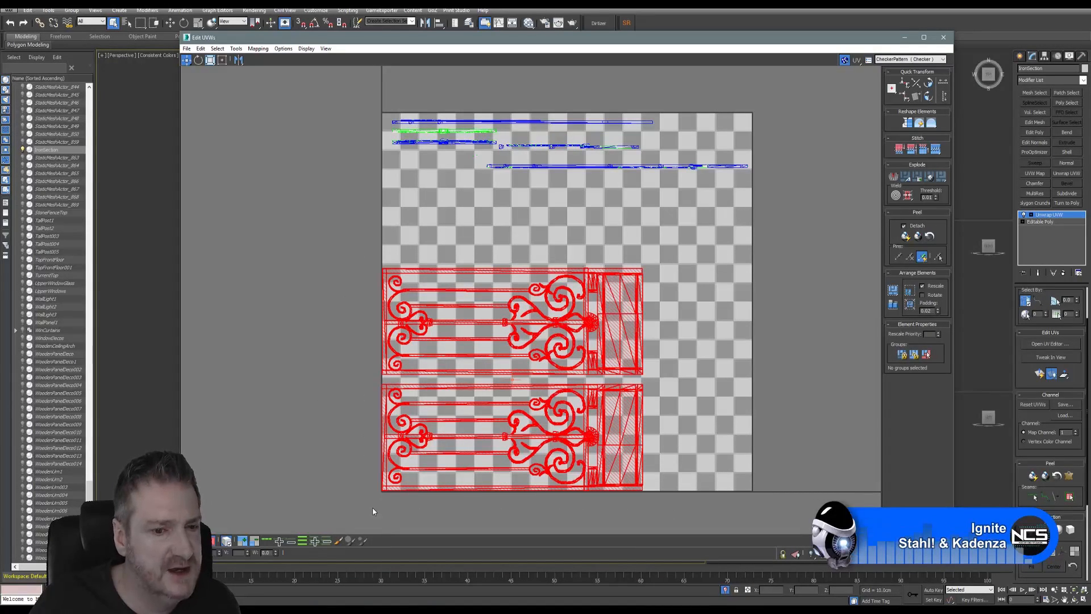
{"action": "left_click", "coordinate": [211, 61]}
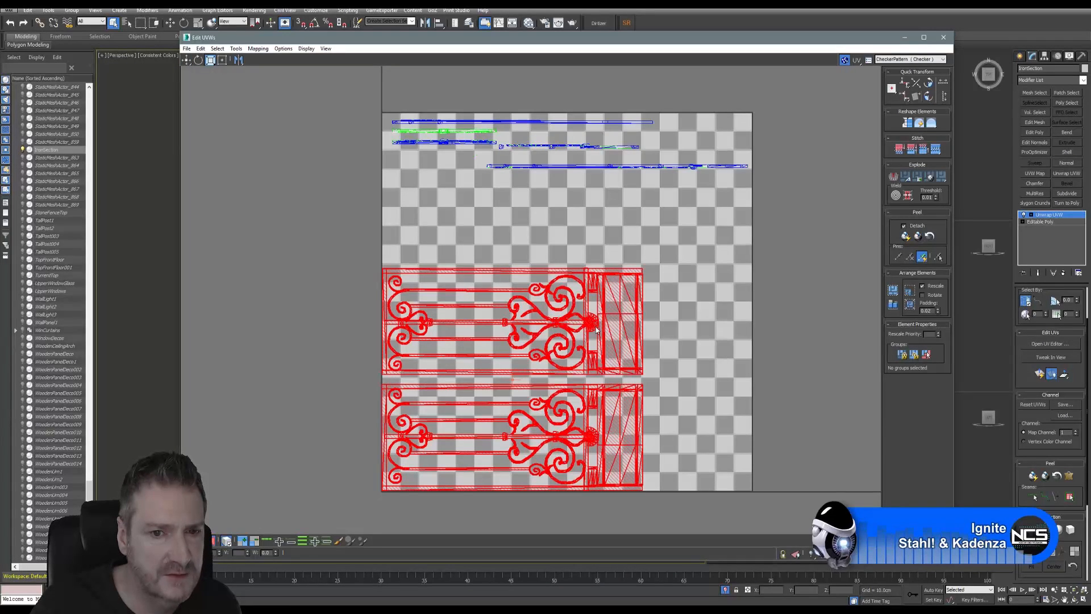
{"action": "left_click_drag", "start_coordinate": [599, 323], "coordinate": [595, 304]}
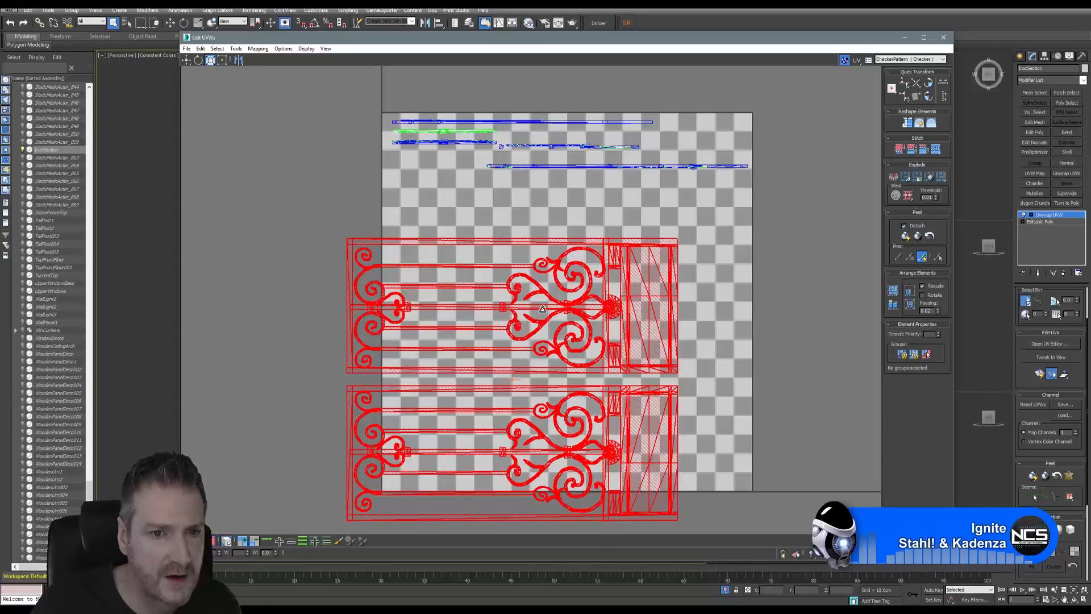
{"action": "left_click", "coordinate": [187, 59]}
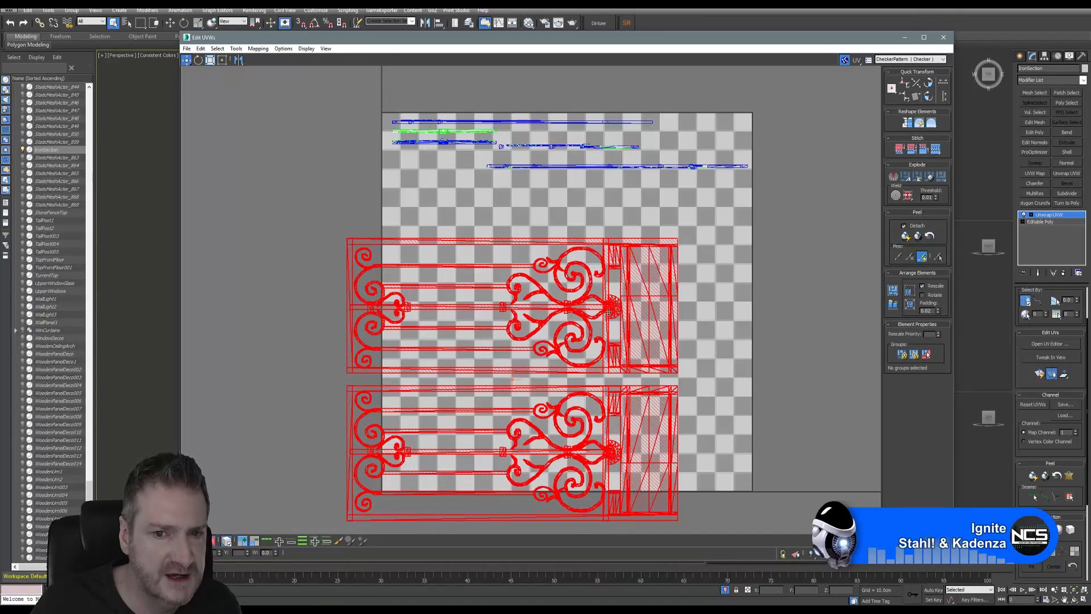
{"action": "left_click_drag", "start_coordinate": [609, 311], "coordinate": [663, 272]}
{"action": "left_click", "coordinate": [210, 61]}
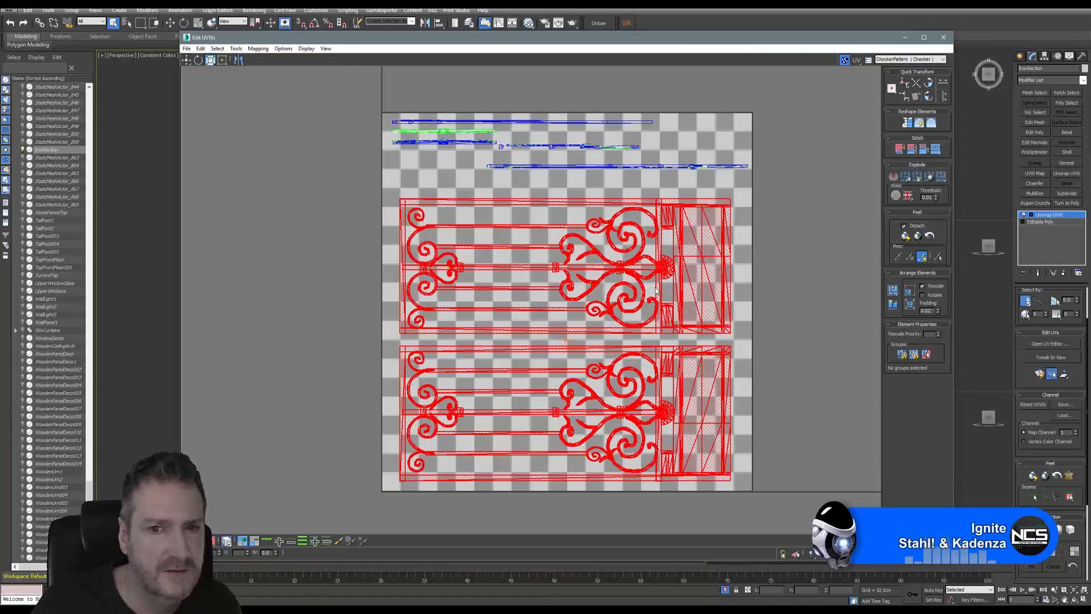
{"action": "left_click_drag", "start_coordinate": [671, 269], "coordinate": [681, 262]}
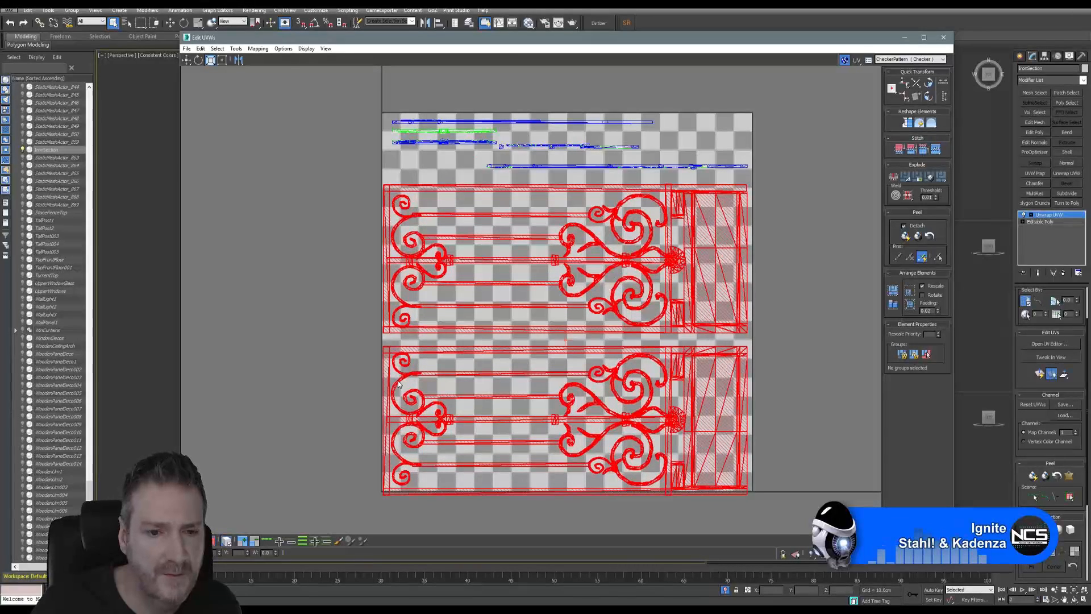
{"action": "left_click", "coordinate": [186, 61]}
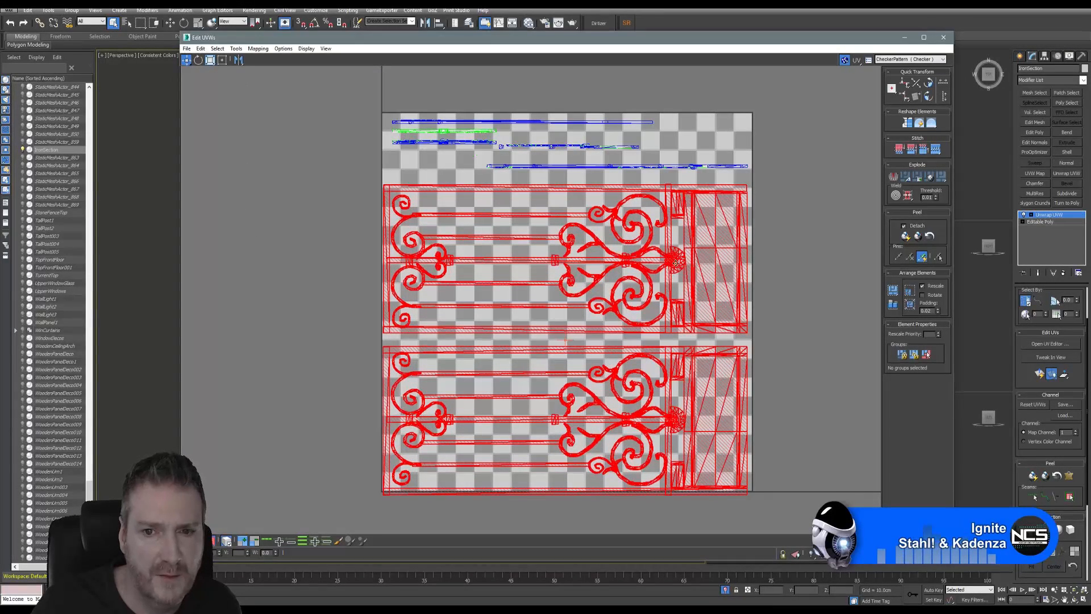
{"action": "left_click_drag", "start_coordinate": [675, 262], "coordinate": [677, 256]}
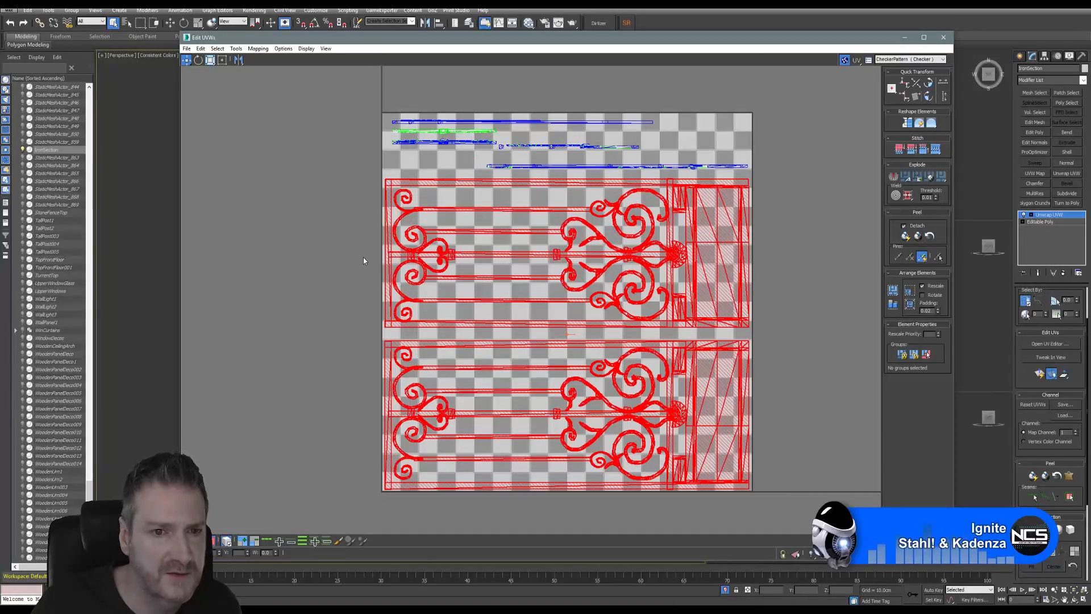
Close the UV editor, leave polygon selection and export the gate as FBX, overwriting IronSection.FBX in the IronSection exports folder
{"action": "left_click", "coordinate": [943, 37]}
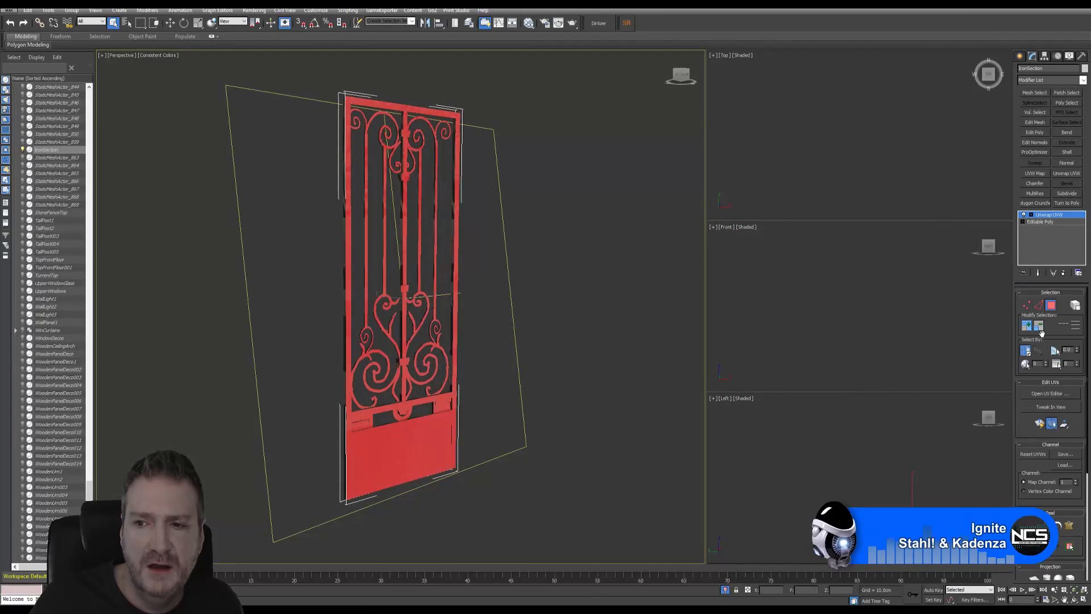
{"action": "left_click", "coordinate": [1051, 306]}
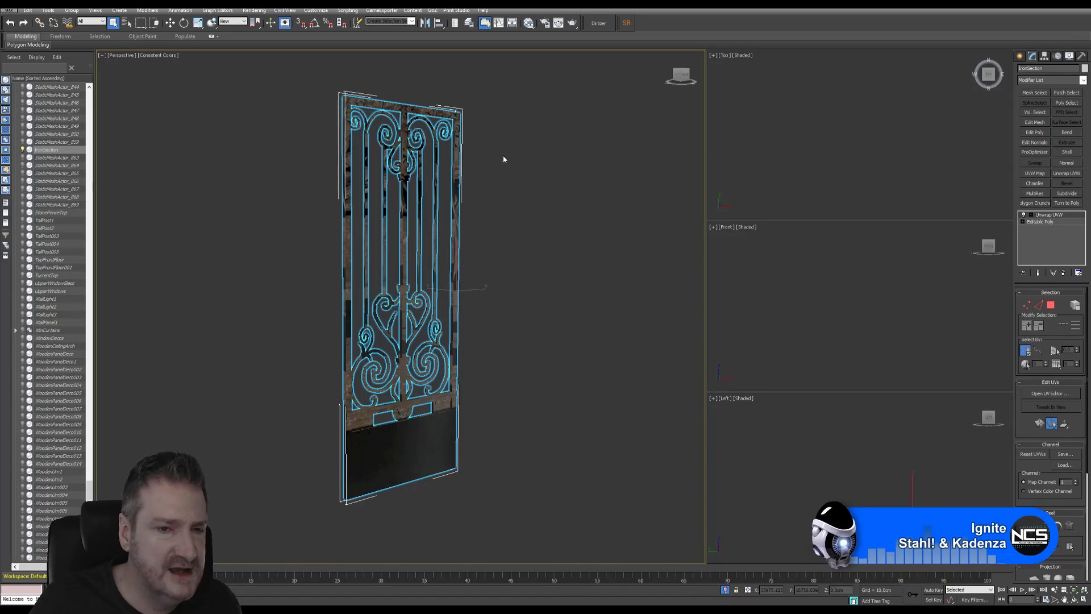
{"action": "left_click", "coordinate": [12, 11]}
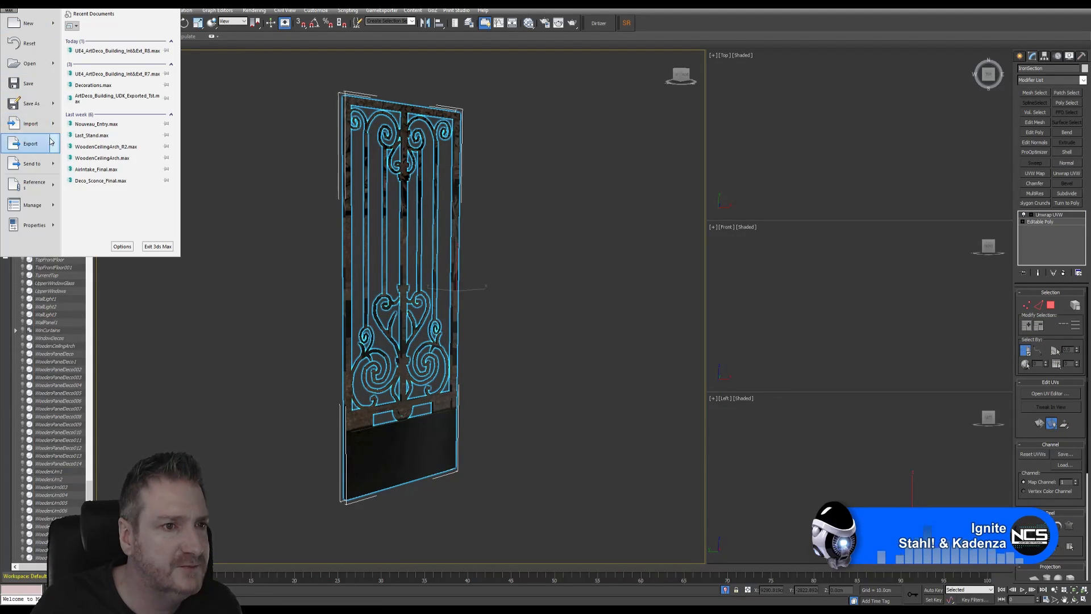
{"action": "mouse_move", "coordinate": [53, 143]}
{"action": "left_click", "coordinate": [121, 85]}
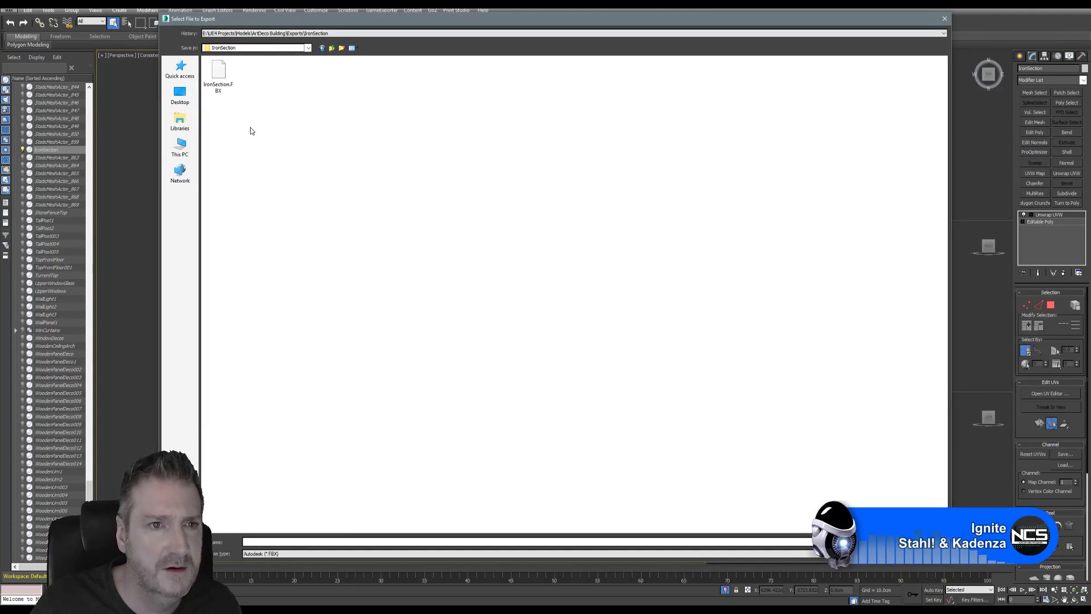
{"action": "left_click", "coordinate": [220, 79]}
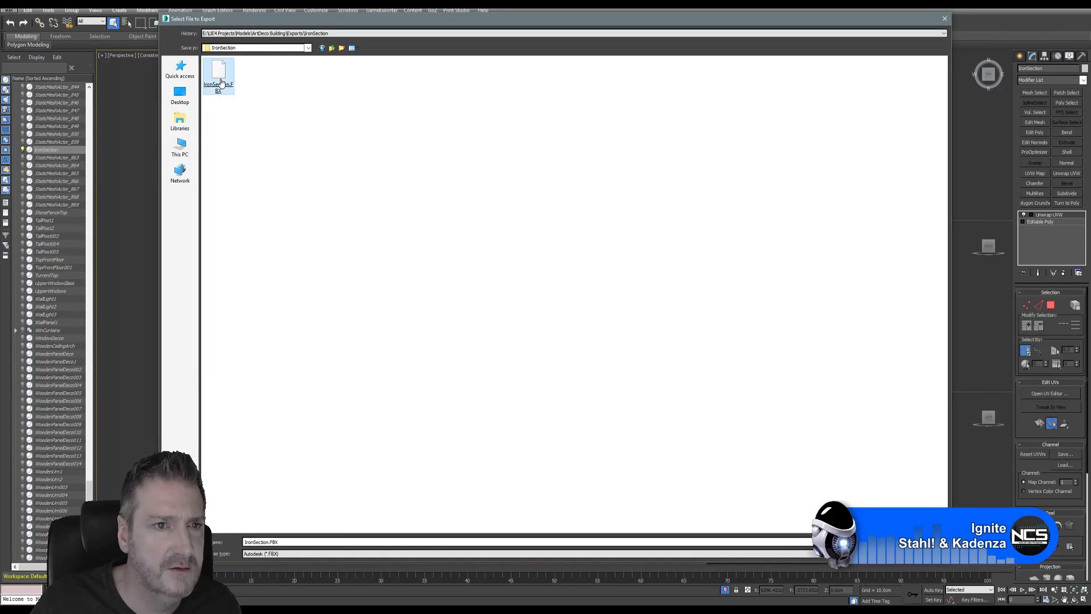
{"action": "key", "text": "Return"}
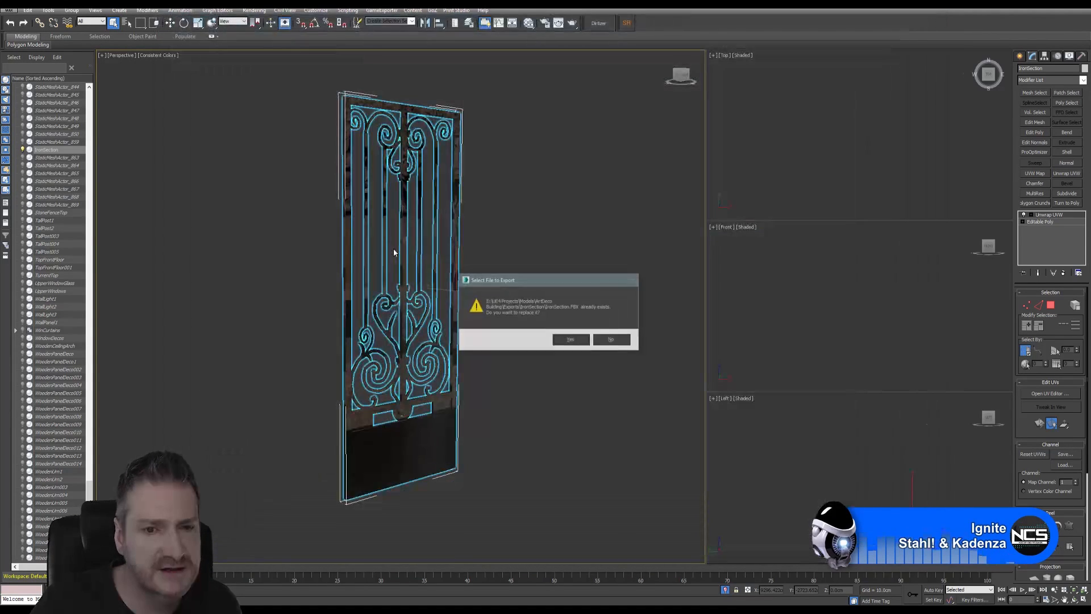
{"action": "left_click", "coordinate": [570, 340]}
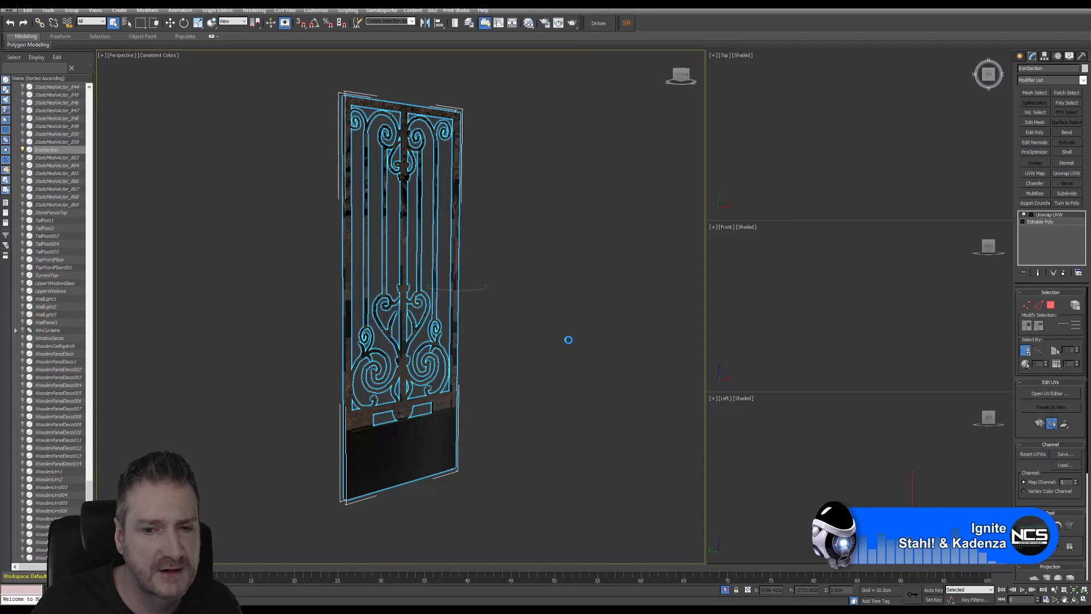
{"action": "left_click", "coordinate": [612, 418]}
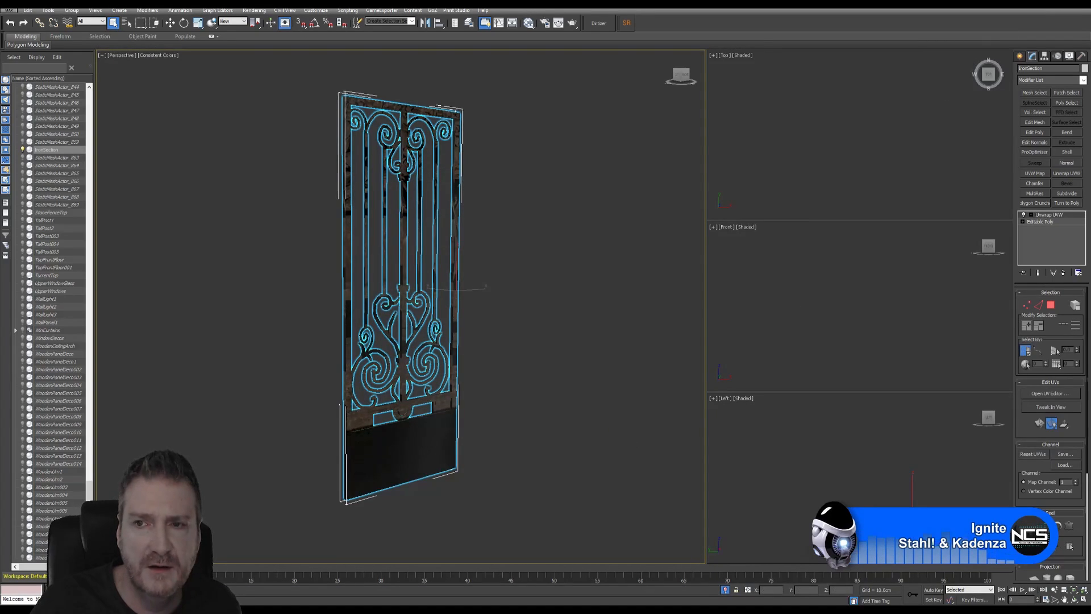
Switch to Substance Painter and reload the project mesh from the re-exported IronSection.FBX, preserving stroke positions on the mesh
{"action": "left_click", "coordinate": [1041, 3]}
{"action": "left_click", "coordinate": [419, 607]}
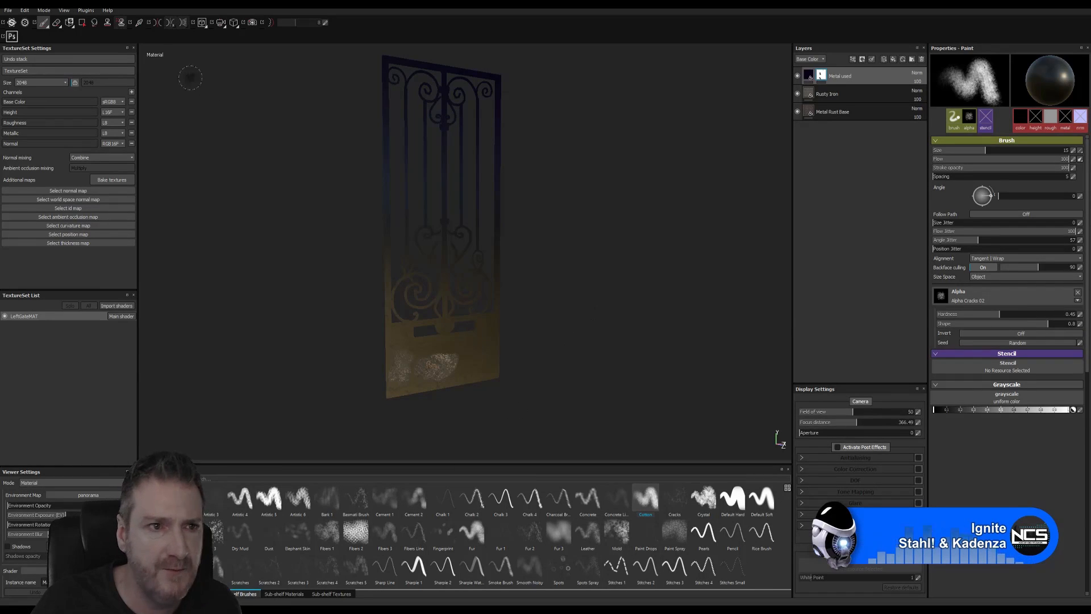
{"action": "left_click", "coordinate": [23, 10]}
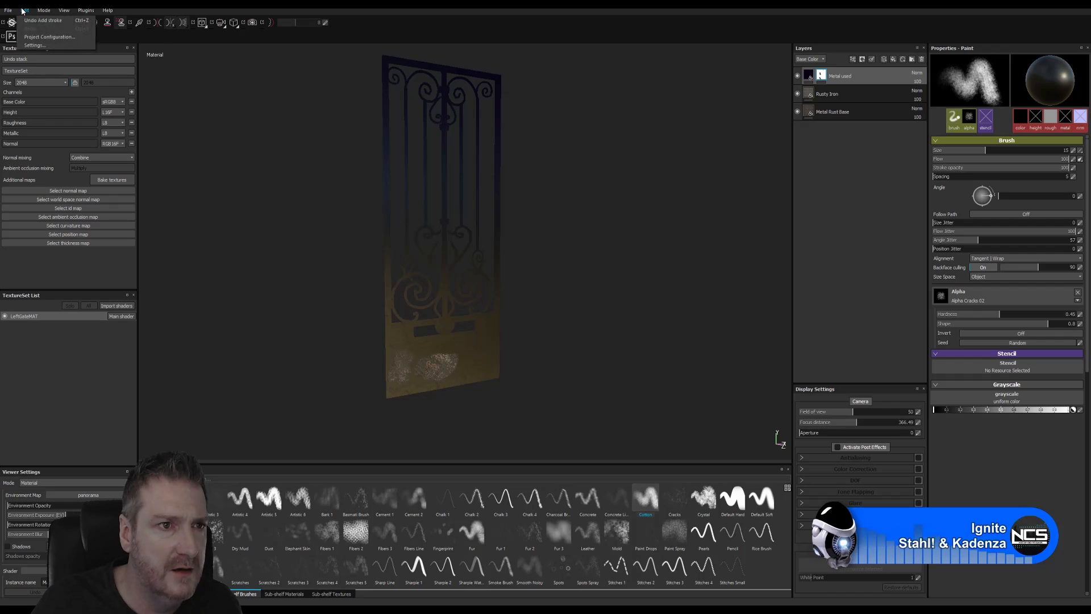
{"action": "mouse_move", "coordinate": [11, 14]}
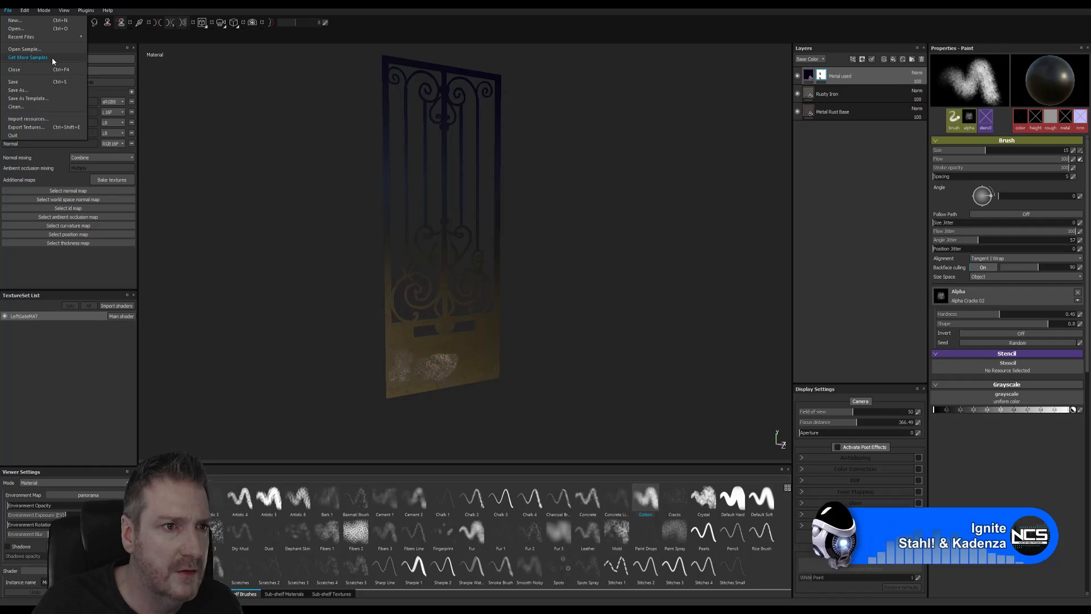
{"action": "left_click", "coordinate": [30, 10]}
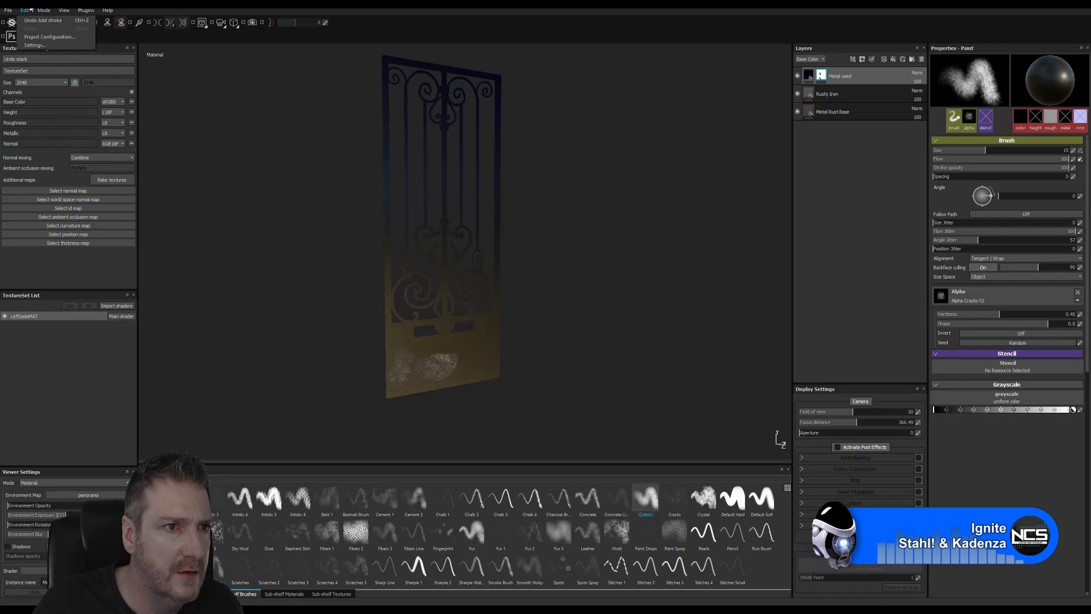
{"action": "left_click", "coordinate": [61, 38]}
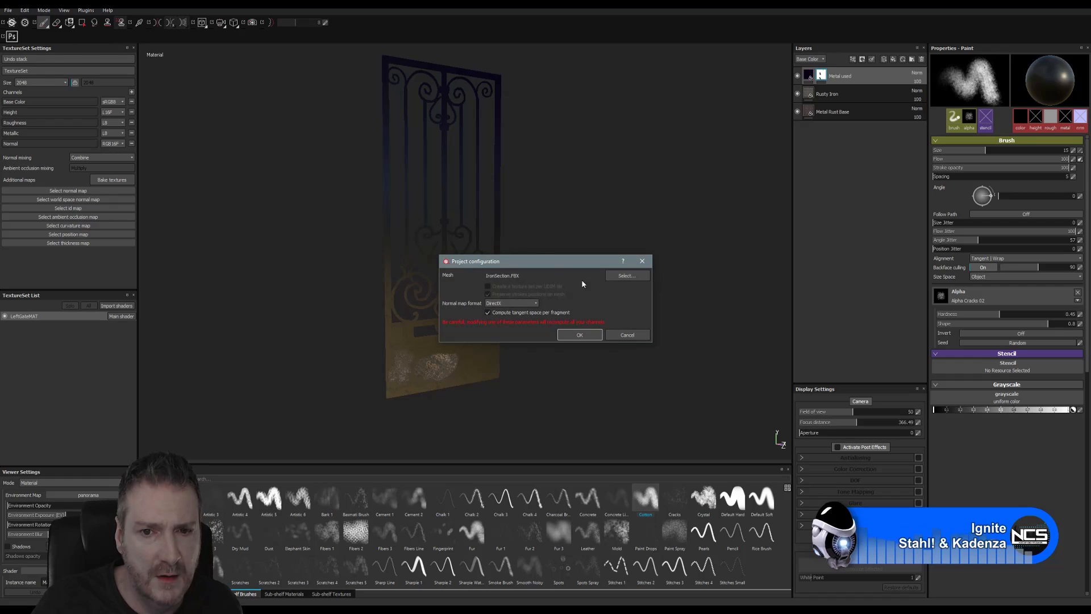
{"action": "left_click", "coordinate": [626, 277]}
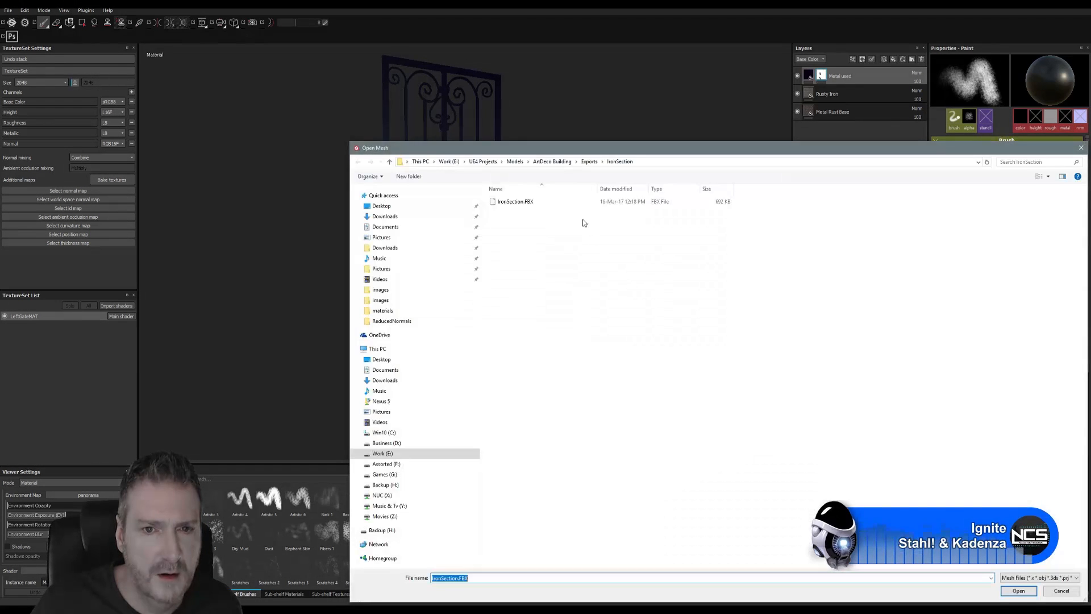
{"action": "double_click", "coordinate": [509, 200]}
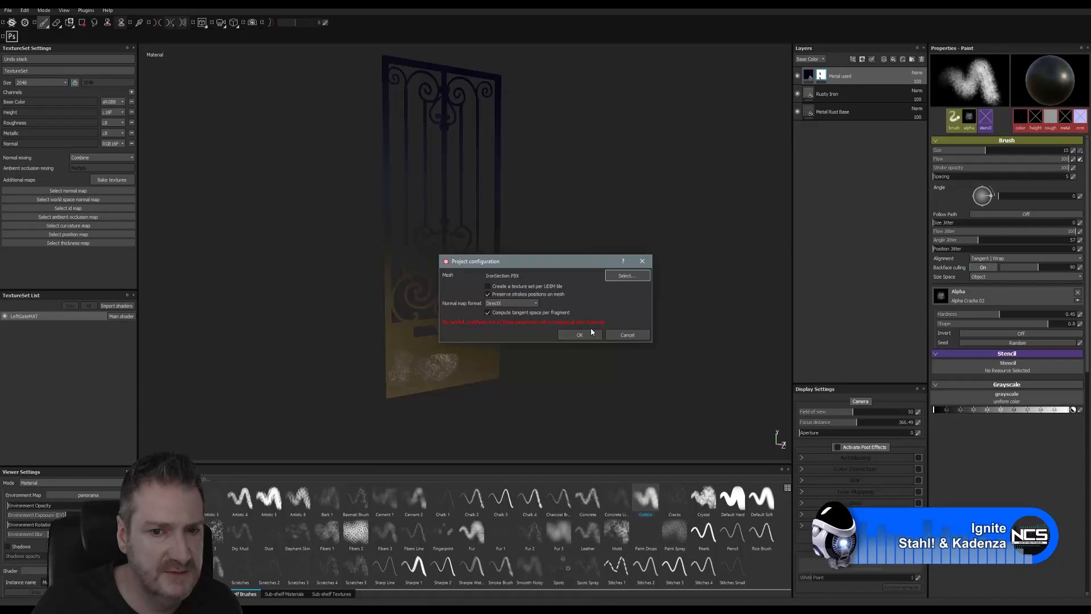
{"action": "left_click", "coordinate": [576, 337]}
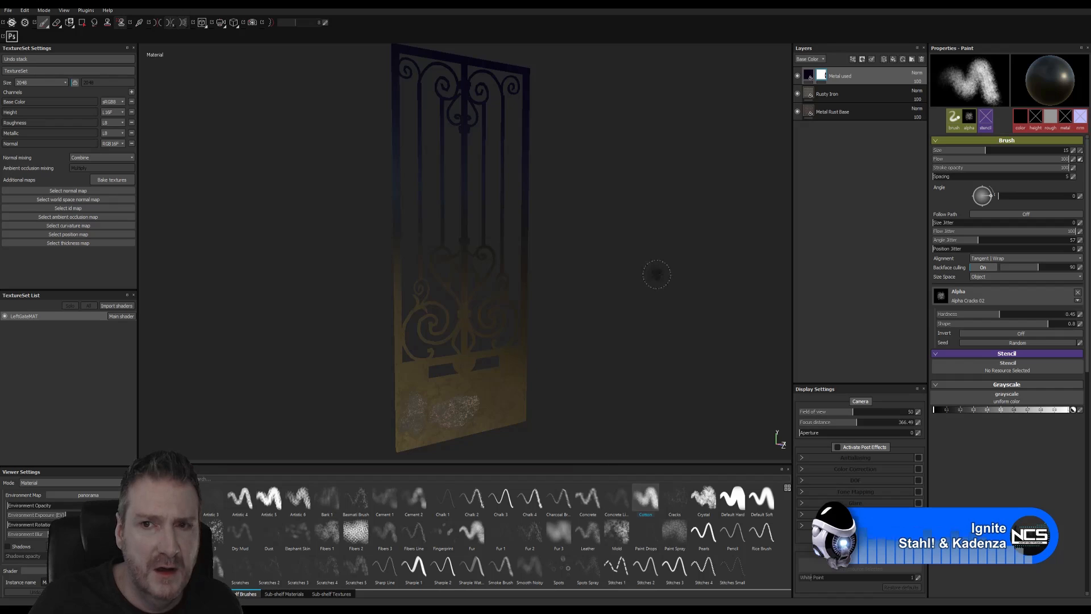
Clear the painted patches from the Metal used layer's mask
{"action": "right_click", "coordinate": [821, 77]}
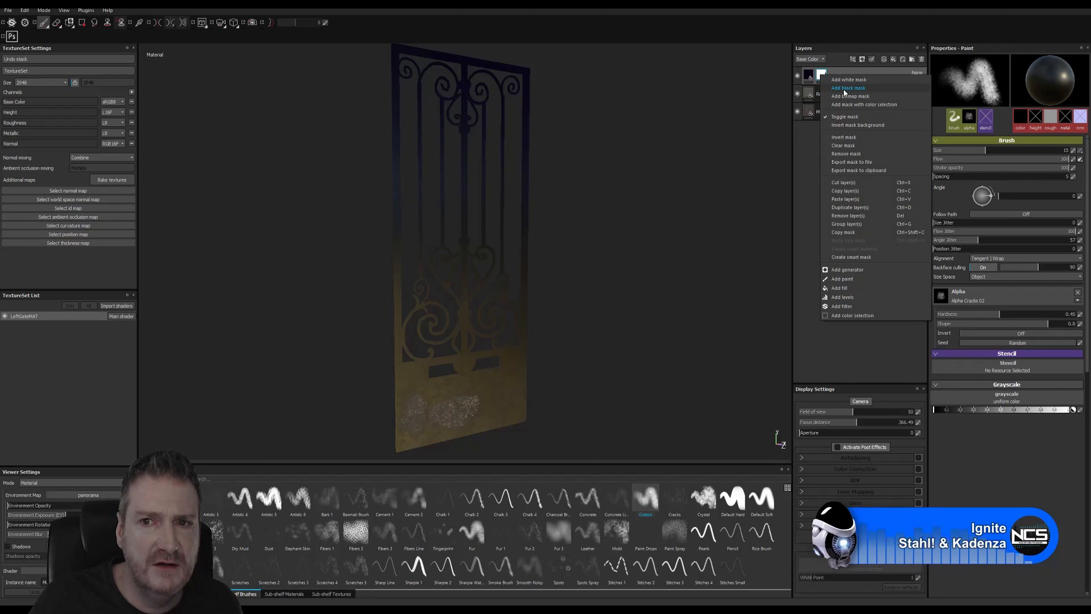
{"action": "left_click", "coordinate": [853, 146]}
{"action": "left_click_drag", "start_coordinate": [452, 395], "coordinate": [414, 373], "text": "alt"}
{"action": "scroll", "coordinate": [428, 267], "scroll_direction": "up", "scroll_amount": 3}
{"action": "left_click_drag", "start_coordinate": [428, 267], "coordinate": [455, 352], "text": "alt"}
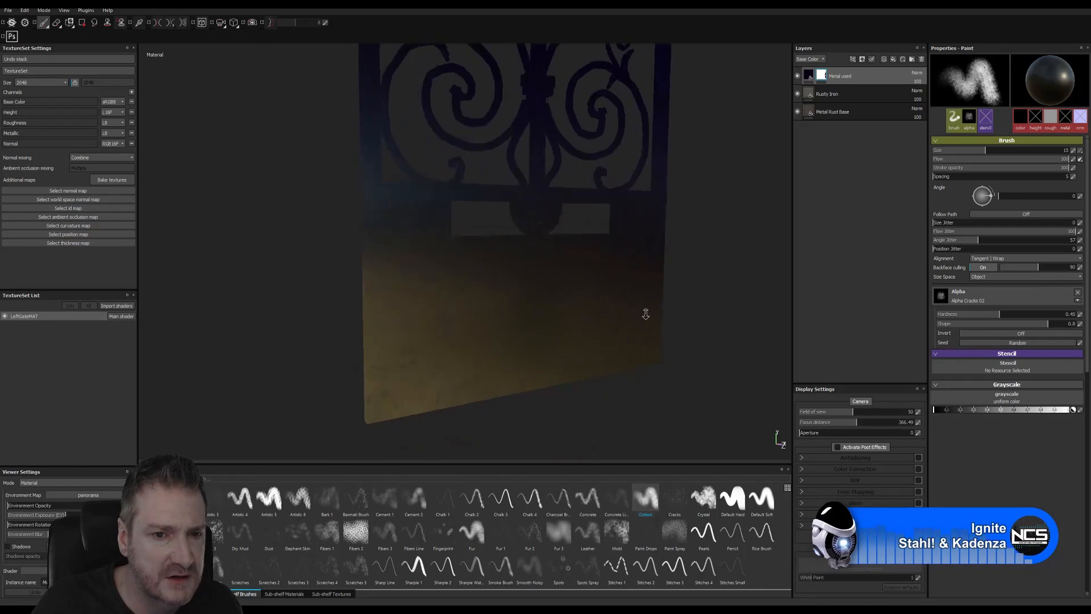
{"action": "scroll", "coordinate": [455, 352], "scroll_direction": "up", "scroll_amount": 2}
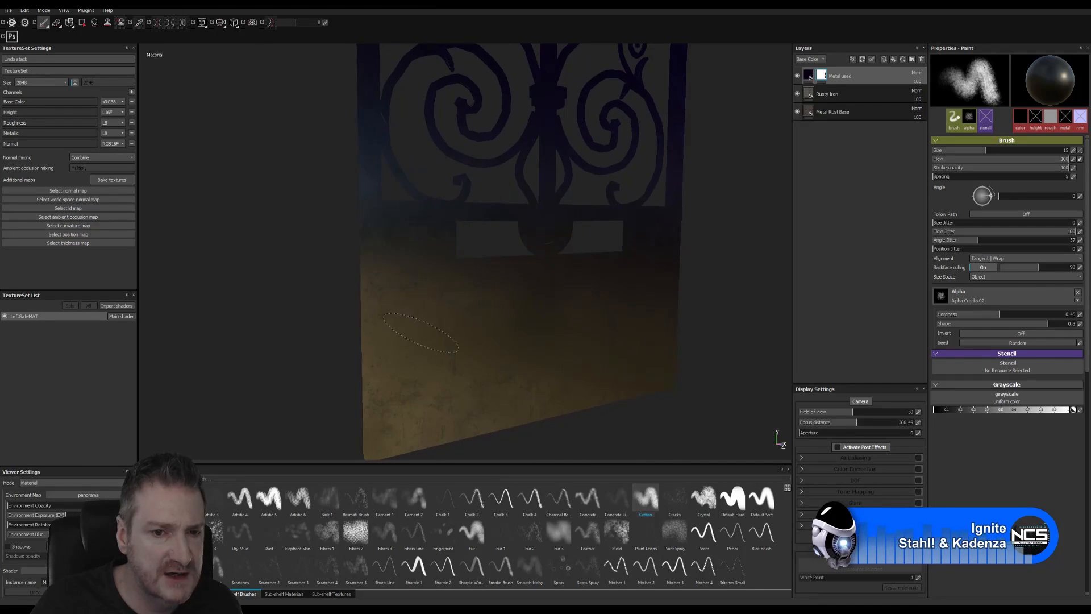
Examine the worn patch and the metal surface on the gate's lower panel from several angles
{"action": "left_click_drag", "start_coordinate": [317, 299], "coordinate": [483, 254], "text": "alt"}
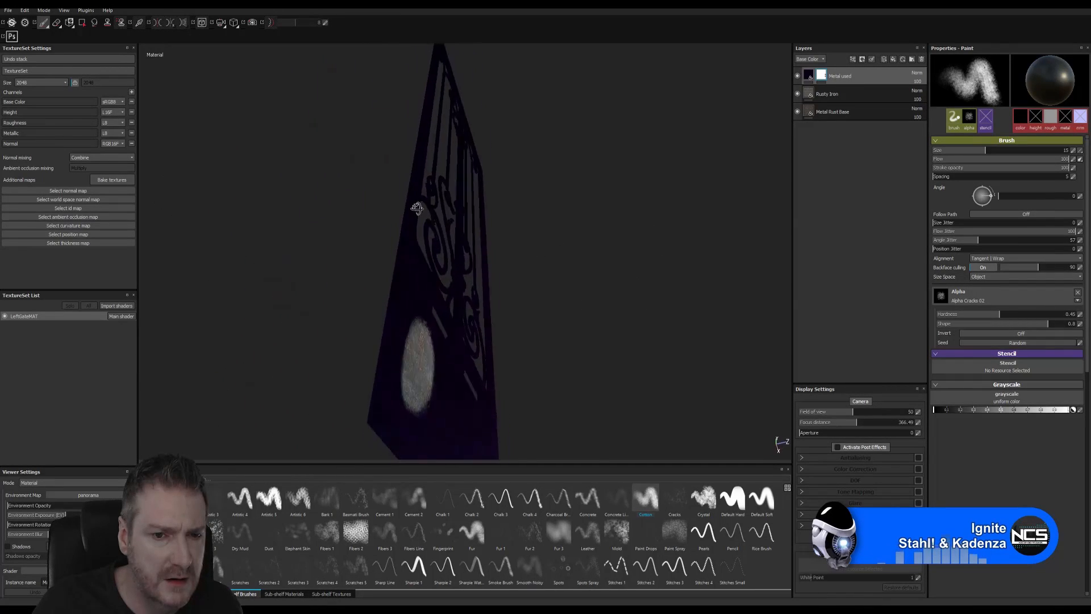
{"action": "left_click_drag", "start_coordinate": [416, 208], "coordinate": [94, 291], "text": "alt"}
{"action": "right_click_drag", "start_coordinate": [330, 261], "coordinate": [270, 273], "text": "alt"}
{"action": "middle_click_drag", "start_coordinate": [492, 270], "coordinate": [350, 255], "text": "alt"}
{"action": "left_click_drag", "start_coordinate": [473, 296], "coordinate": [434, 286], "text": "alt"}
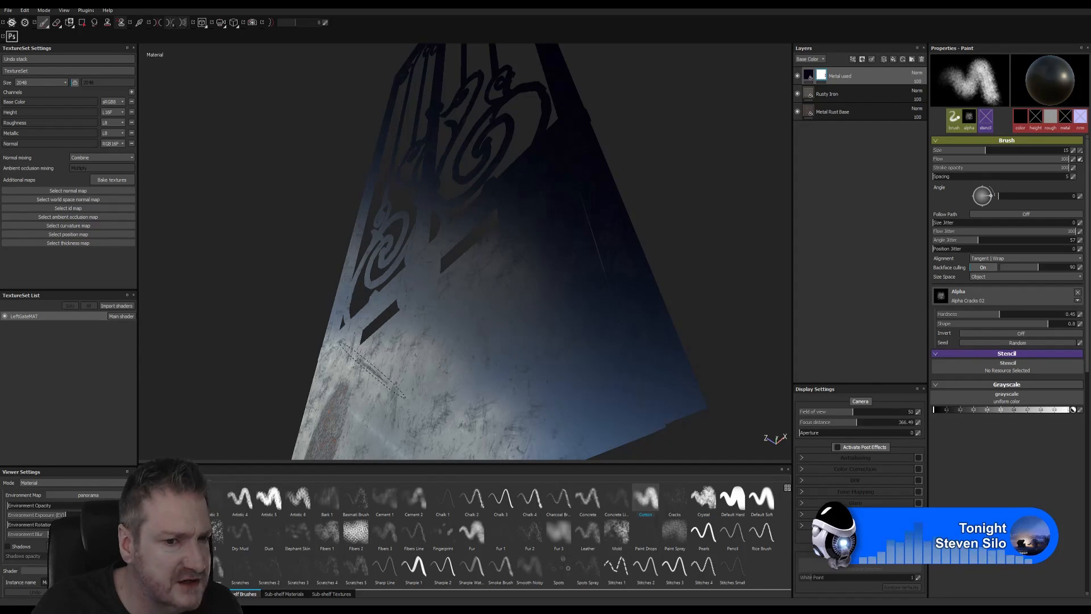
{"action": "mouse_move", "coordinate": [426, 363]}
{"action": "left_mouse_down", "text": "alt"}
{"action": "mouse_move", "coordinate": [449, 400]}
{"action": "mouse_move", "coordinate": [479, 405]}
{"action": "mouse_move", "coordinate": [518, 443]}
{"action": "left_mouse_up", "text": "alt"}
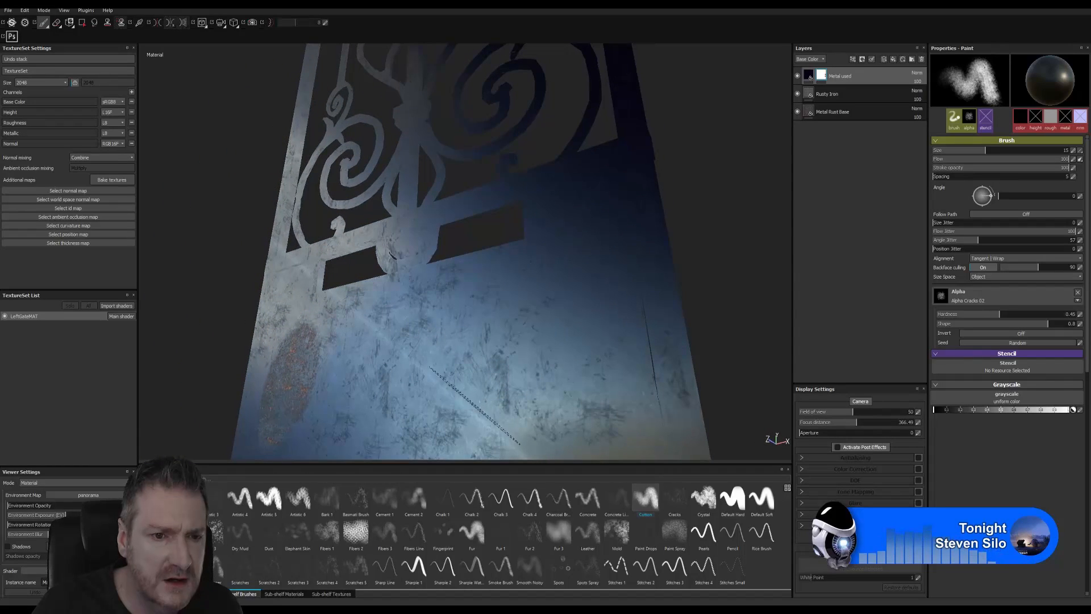
Start a new Unreal Engine 4 template project from IronSection.FBX, discarding the old project's changes, and check the gate's lower panel
{"action": "left_click", "coordinate": [8, 10]}
{"action": "left_click", "coordinate": [21, 27]}
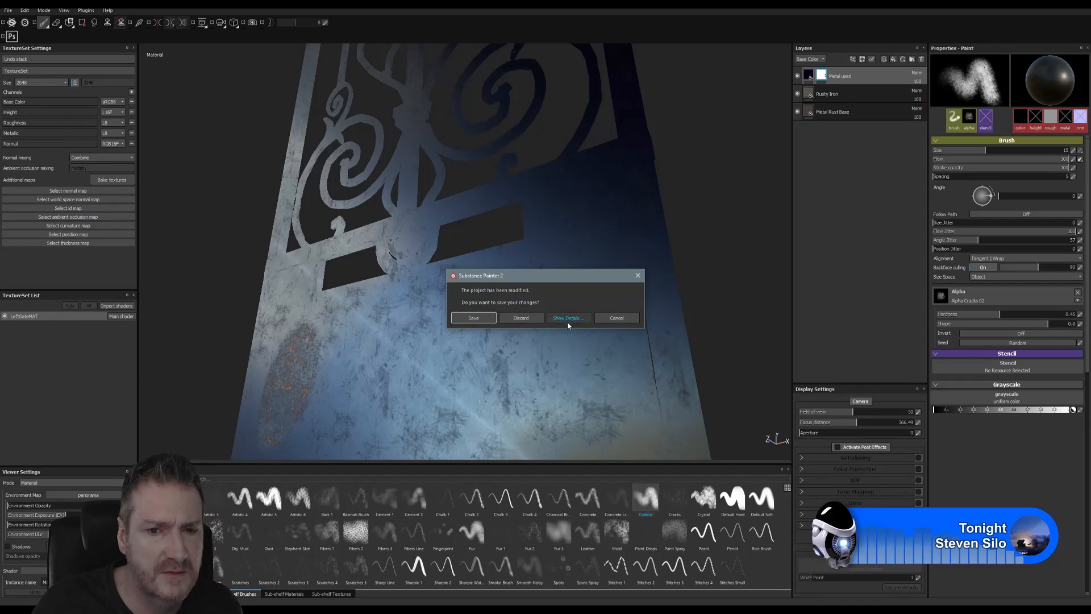
{"action": "left_click", "coordinate": [521, 317]}
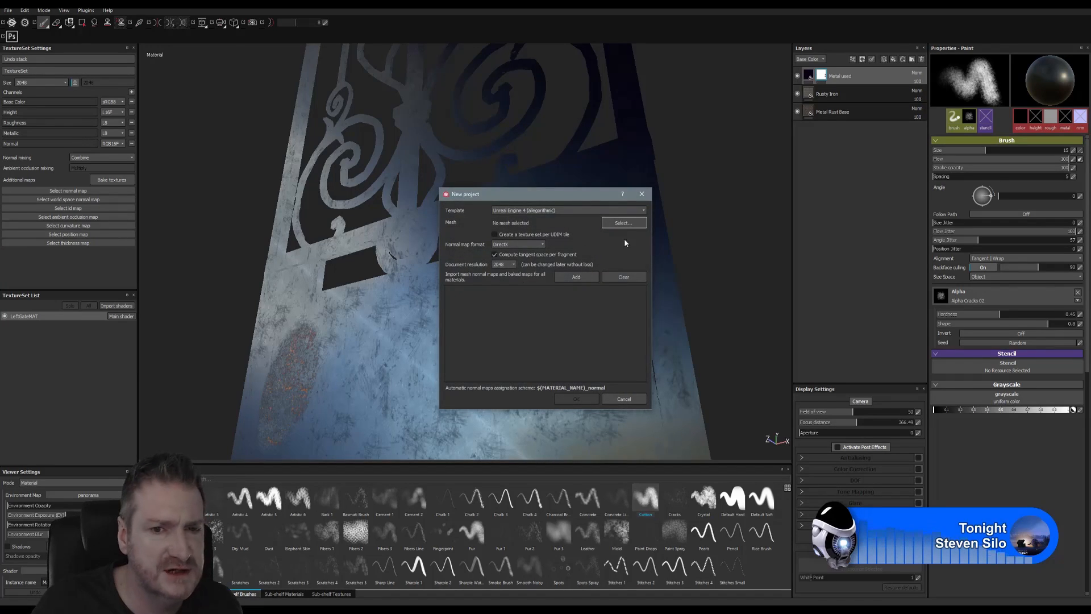
{"action": "left_click", "coordinate": [631, 223]}
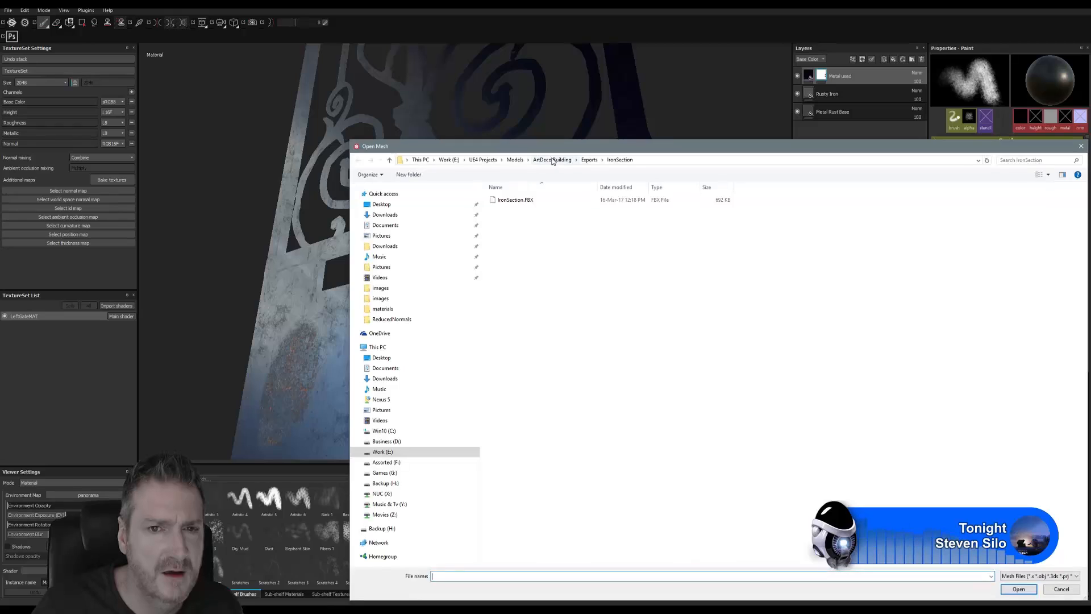
{"action": "left_click_drag", "start_coordinate": [493, 140], "coordinate": [320, 63]}
{"action": "double_click", "coordinate": [301, 115]}
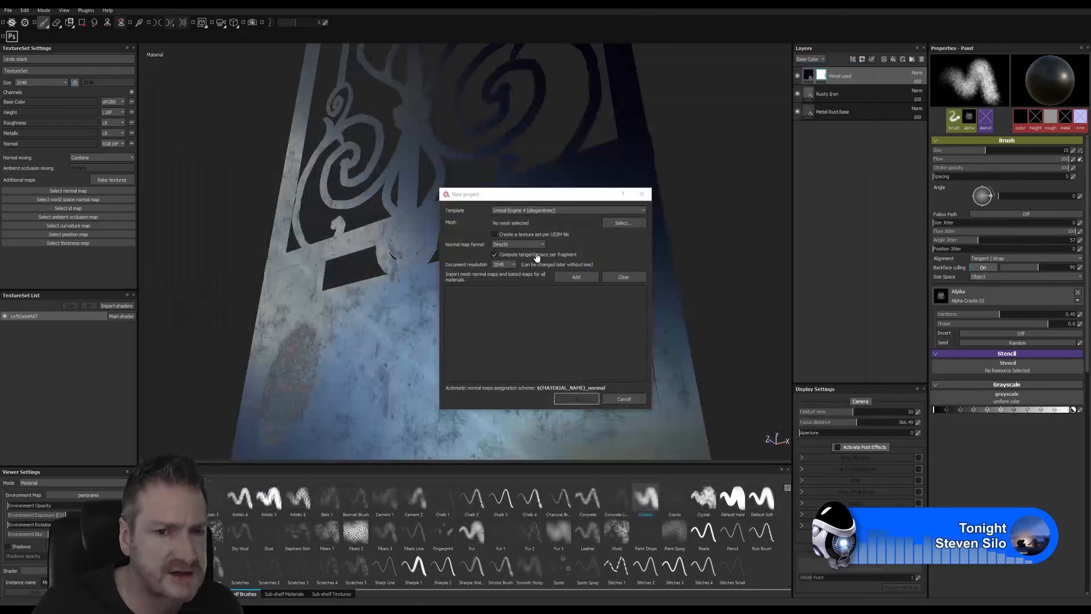
{"action": "left_click", "coordinate": [575, 399]}
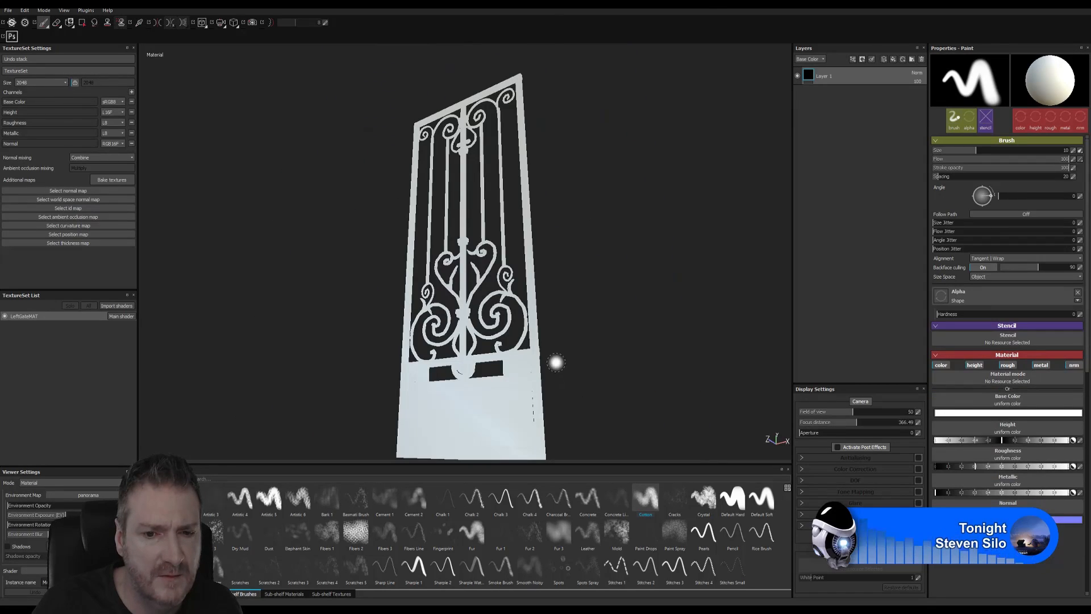
{"action": "left_click_drag", "start_coordinate": [336, 272], "coordinate": [111, 269], "text": "alt"}
{"action": "left_click_drag", "start_coordinate": [336, 297], "coordinate": [606, 245], "text": "alt"}
{"action": "right_click_drag", "start_coordinate": [605, 245], "coordinate": [802, 375], "text": "alt"}
{"action": "middle_click_drag", "start_coordinate": [504, 382], "coordinate": [494, 263], "text": "alt"}
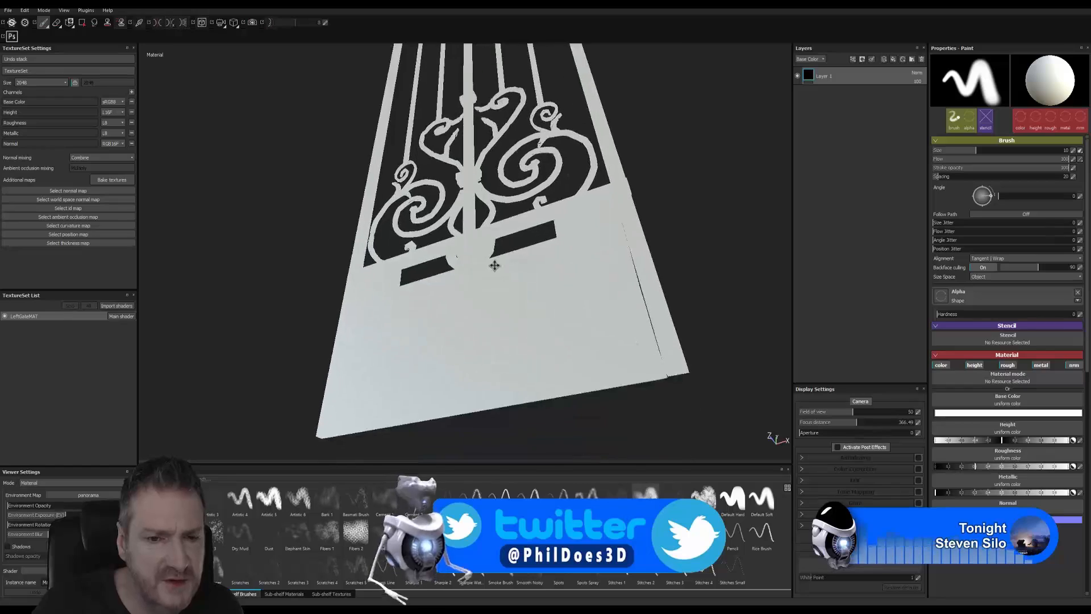
{"action": "mouse_move", "coordinate": [526, 301]}
{"action": "left_mouse_down", "text": "alt"}
{"action": "mouse_move", "coordinate": [613, 331]}
{"action": "mouse_move", "coordinate": [660, 402]}
{"action": "mouse_move", "coordinate": [536, 426]}
{"action": "mouse_move", "coordinate": [251, 370]}
{"action": "mouse_move", "coordinate": [239, 383]}
{"action": "mouse_move", "coordinate": [243, 402]}
{"action": "mouse_move", "coordinate": [270, 401]}
{"action": "mouse_move", "coordinate": [453, 373]}
{"action": "mouse_move", "coordinate": [429, 383]}
{"action": "mouse_move", "coordinate": [452, 397]}
{"action": "mouse_move", "coordinate": [596, 233]}
{"action": "mouse_move", "coordinate": [555, 231]}
{"action": "mouse_move", "coordinate": [580, 397]}
{"action": "mouse_move", "coordinate": [557, 363]}
{"action": "mouse_move", "coordinate": [565, 390]}
{"action": "mouse_move", "coordinate": [555, 383]}
{"action": "mouse_move", "coordinate": [555, 358]}
{"action": "mouse_move", "coordinate": [498, 348]}
{"action": "left_mouse_up", "text": "alt"}
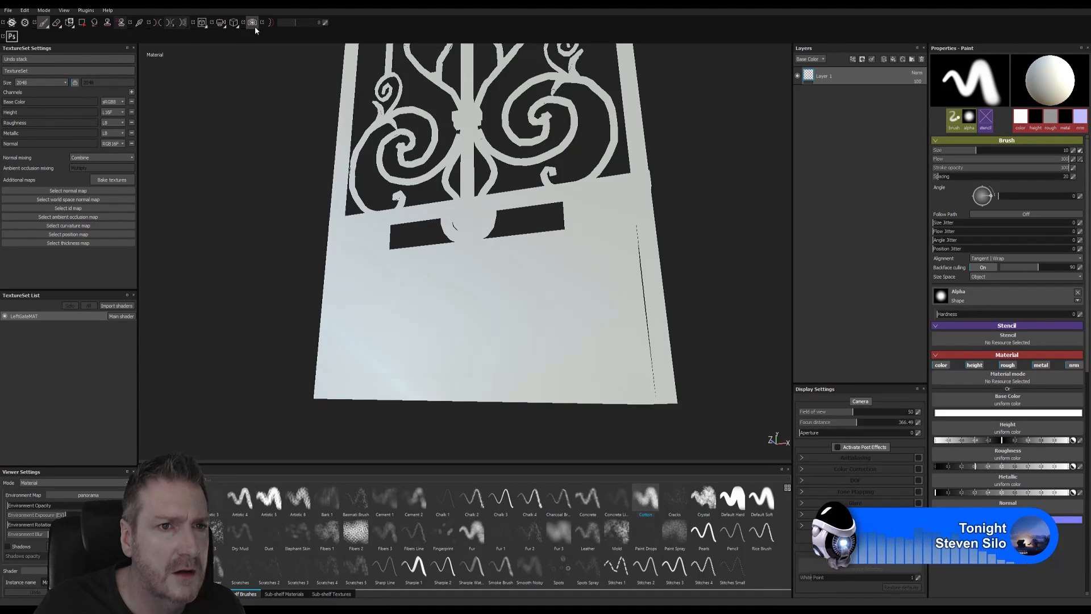
Switch to 3ds Max and collapse the IronSection gate's whole modifier stack
{"action": "key", "text": "super+d"}
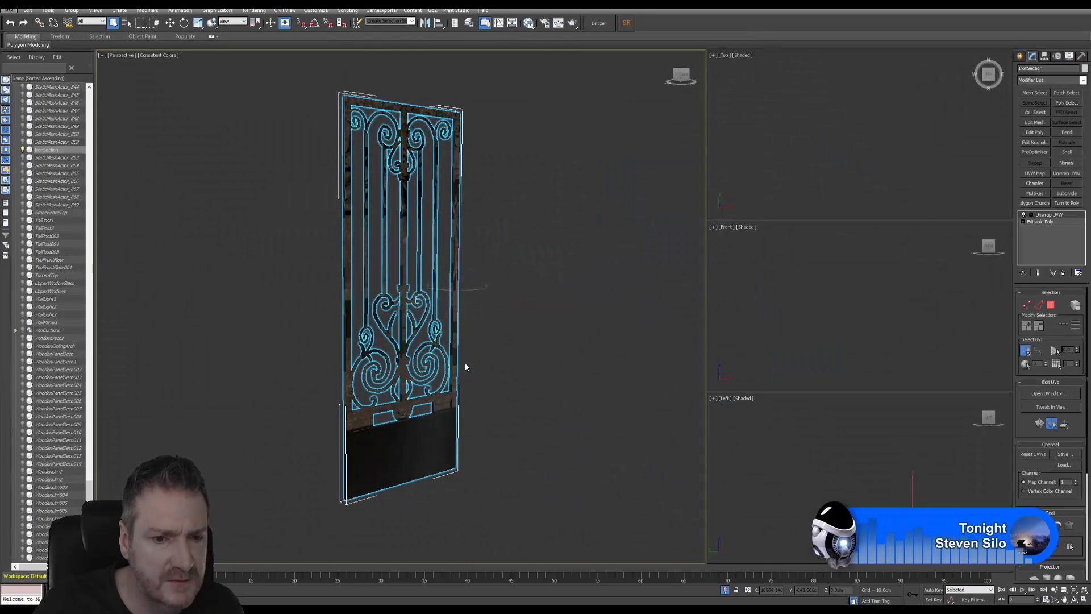
{"action": "middle_click_drag", "start_coordinate": [465, 362], "coordinate": [526, 309], "text": "alt"}
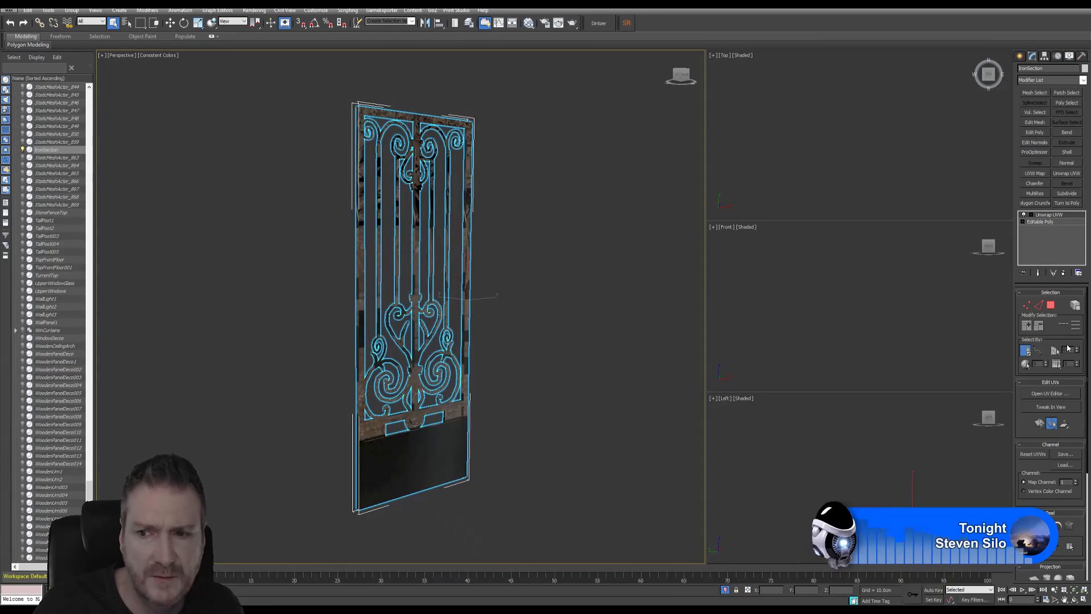
{"action": "right_click", "coordinate": [1038, 223]}
{"action": "left_click", "coordinate": [1003, 303]}
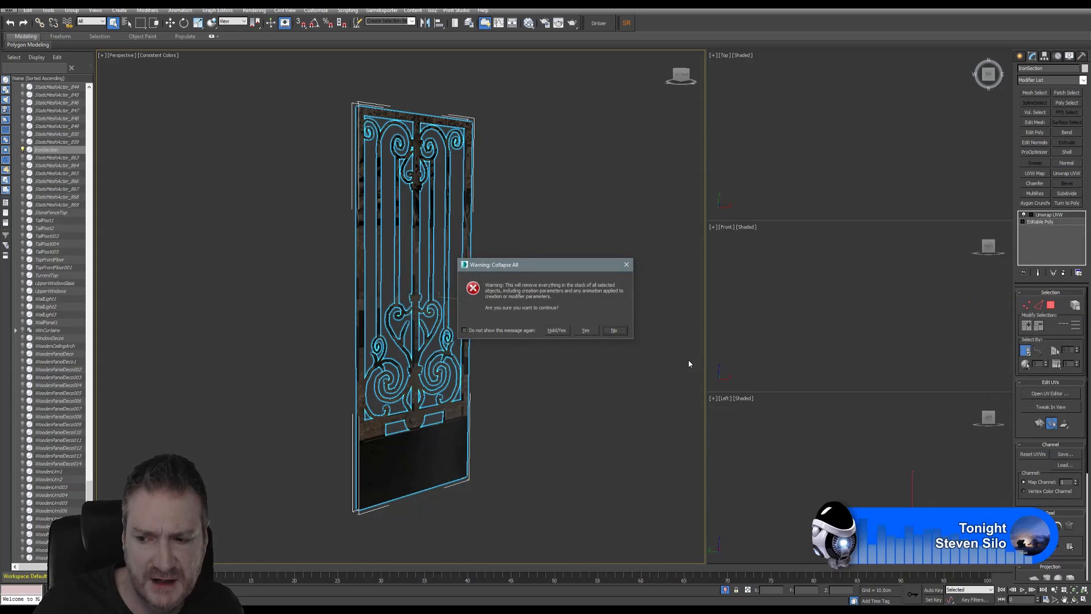
{"action": "left_click", "coordinate": [585, 330]}
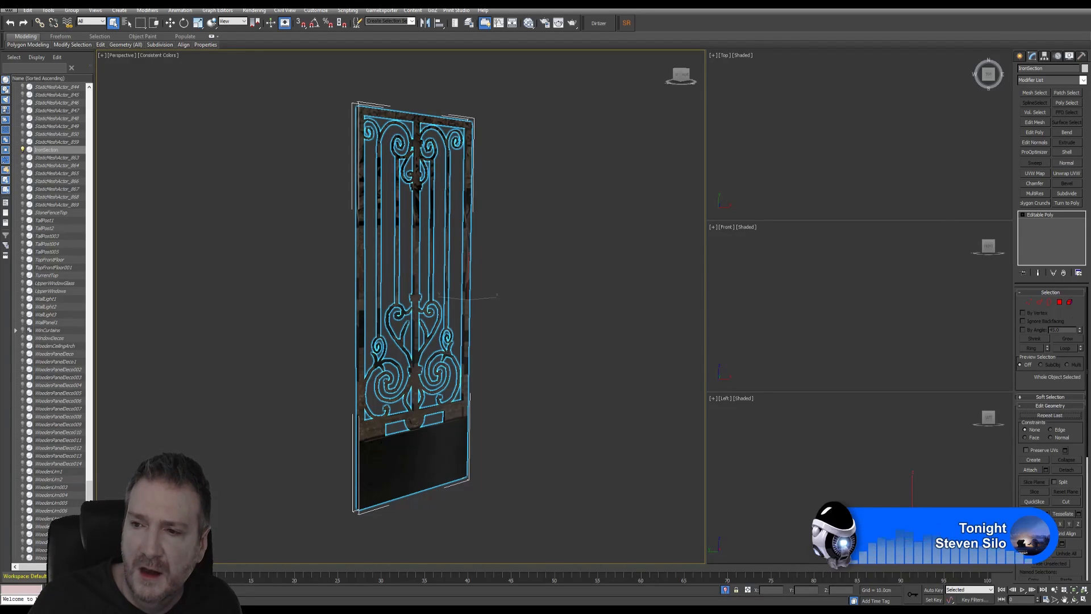
Select all of the gate's vertices, leave vertex selection and examine the lower panel from several angles
{"action": "left_click", "coordinate": [1029, 302]}
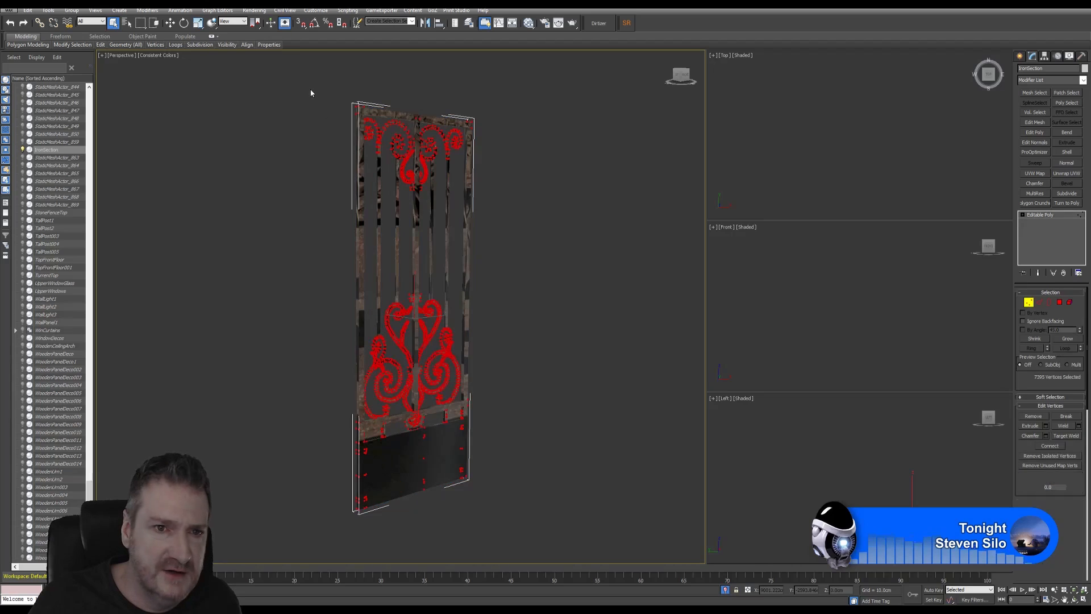
{"action": "left_click_drag", "start_coordinate": [306, 87], "coordinate": [522, 540]}
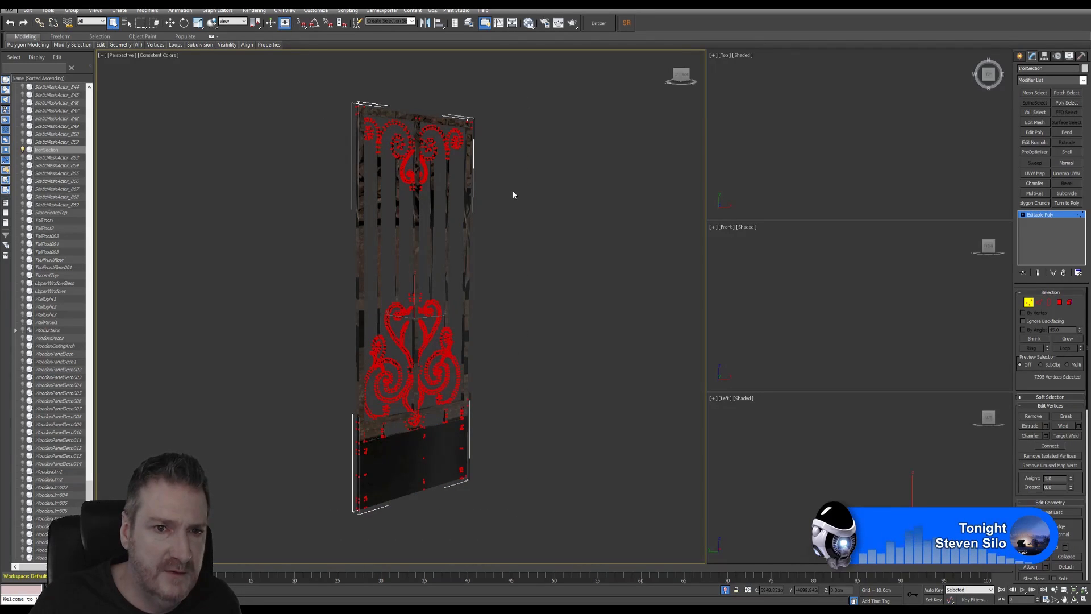
{"action": "scroll", "coordinate": [445, 361], "scroll_direction": "up", "scroll_amount": 5}
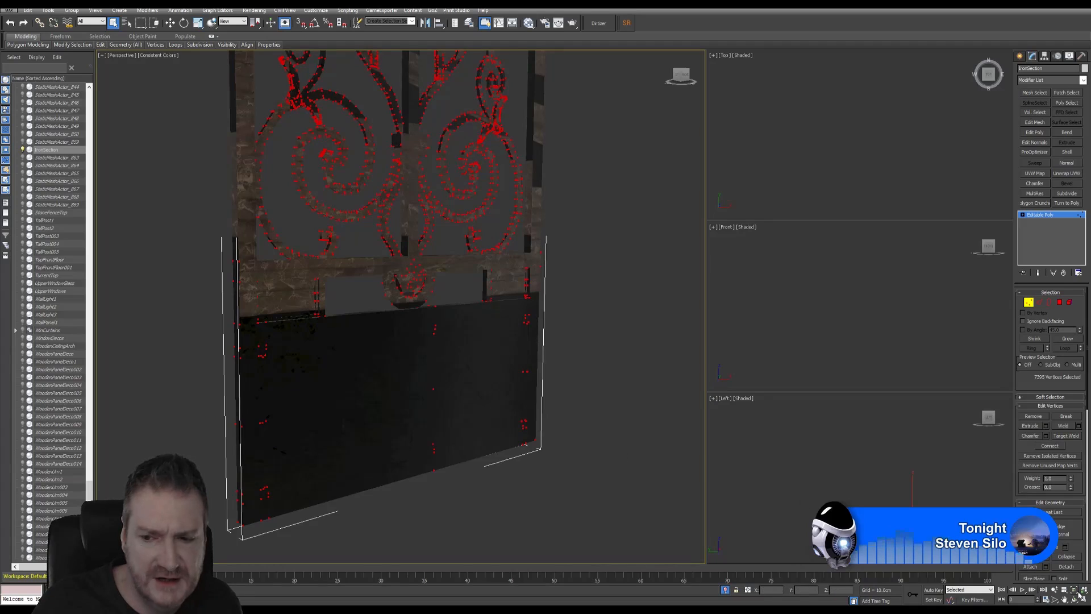
{"action": "left_click", "coordinate": [1032, 302]}
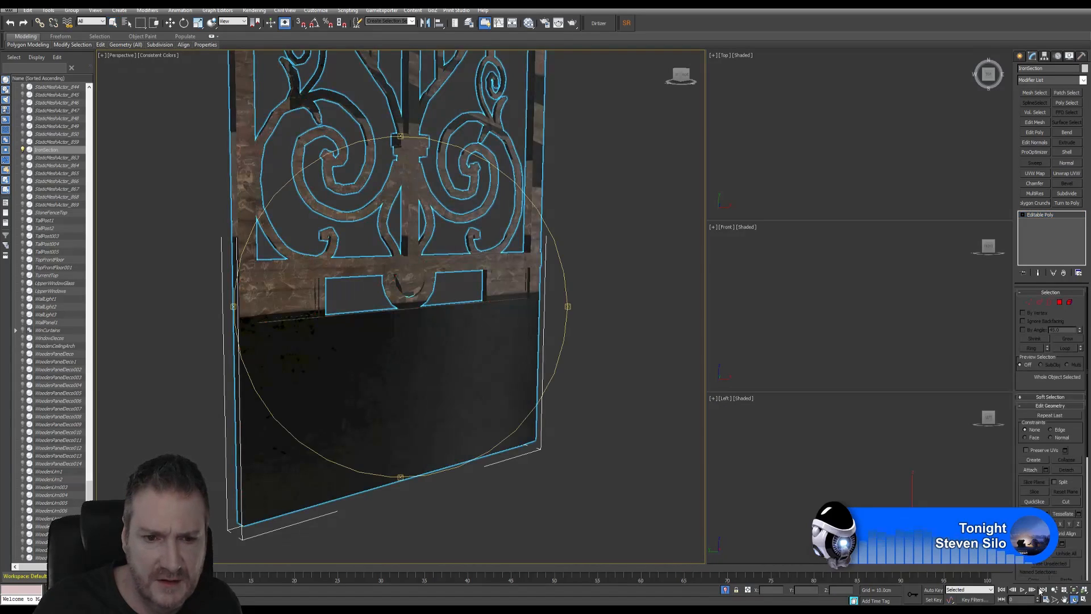
{"action": "scroll", "coordinate": [438, 364], "scroll_direction": "up", "scroll_amount": 4}
{"action": "middle_click_drag", "start_coordinate": [529, 336], "coordinate": [544, 379], "text": "alt"}
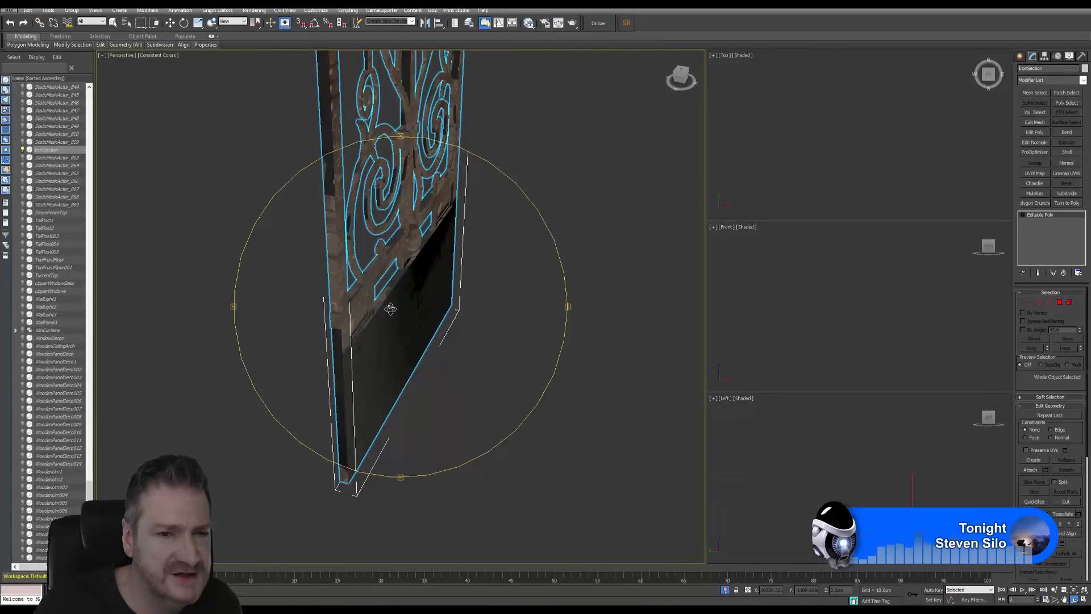
{"action": "middle_click_drag", "start_coordinate": [364, 429], "coordinate": [295, 362], "text": "alt"}
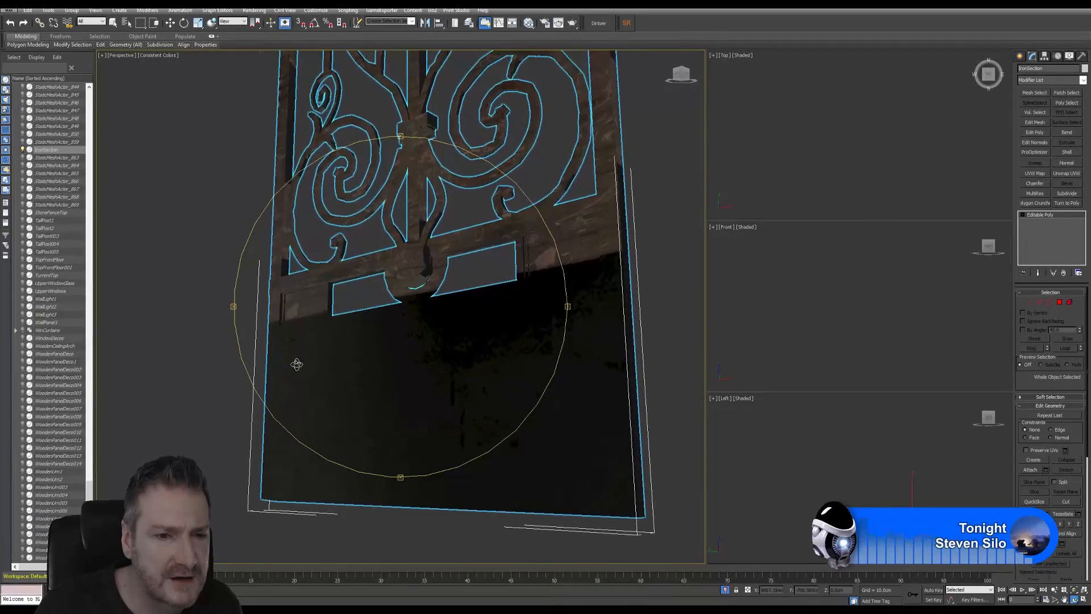
Check the gate's full polygon selection, clear it and select the four triangles forming one side of the inner lower panel
{"action": "left_click", "coordinate": [1060, 302]}
{"action": "key", "text": "ctrl+a"}
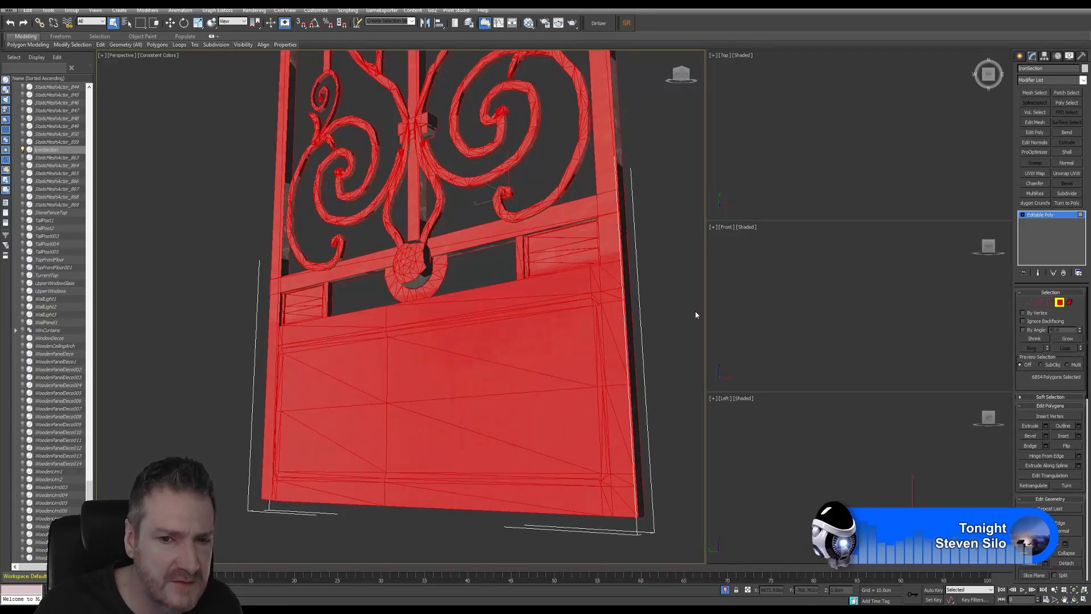
{"action": "left_click", "coordinate": [673, 314]}
{"action": "left_click", "coordinate": [425, 392]}
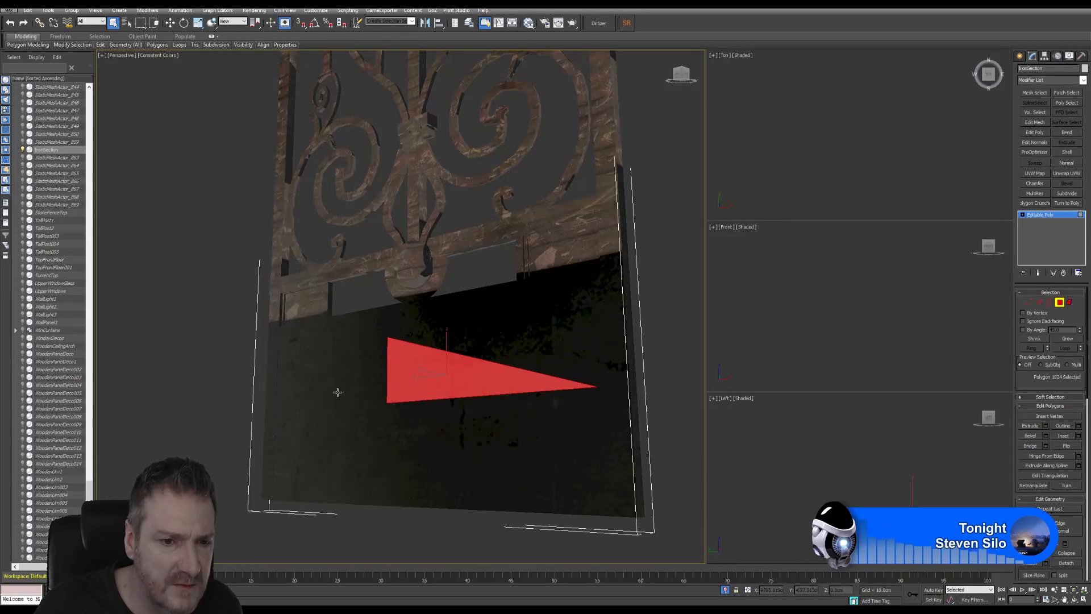
{"action": "left_click", "coordinate": [295, 370]}
{"action": "left_click", "coordinate": [288, 467], "text": "ctrl"}
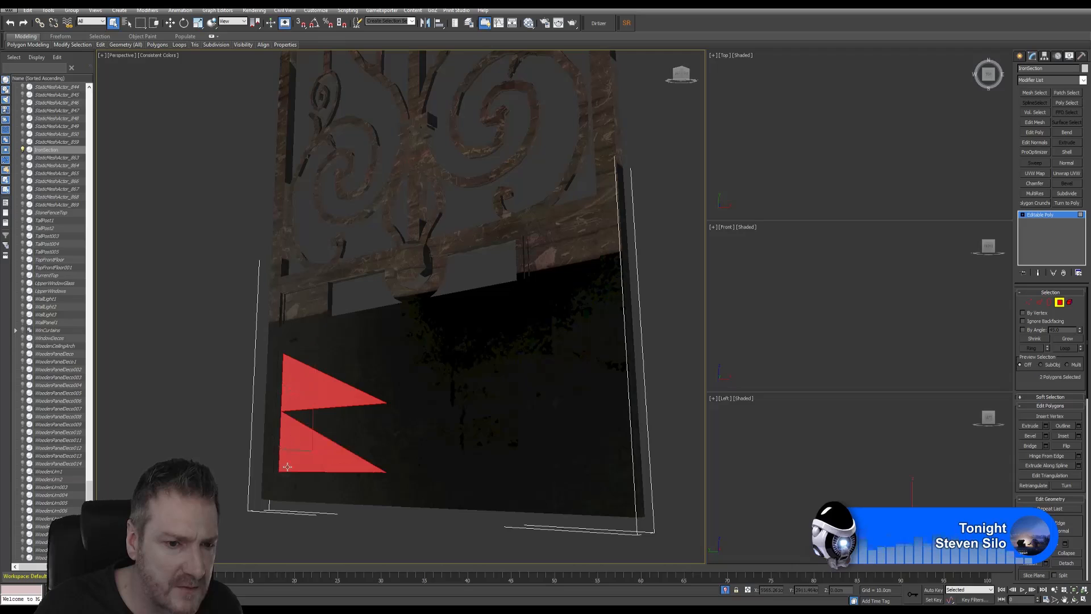
{"action": "left_click", "coordinate": [307, 419], "text": "ctrl"}
{"action": "left_click", "coordinate": [320, 364], "text": "ctrl"}
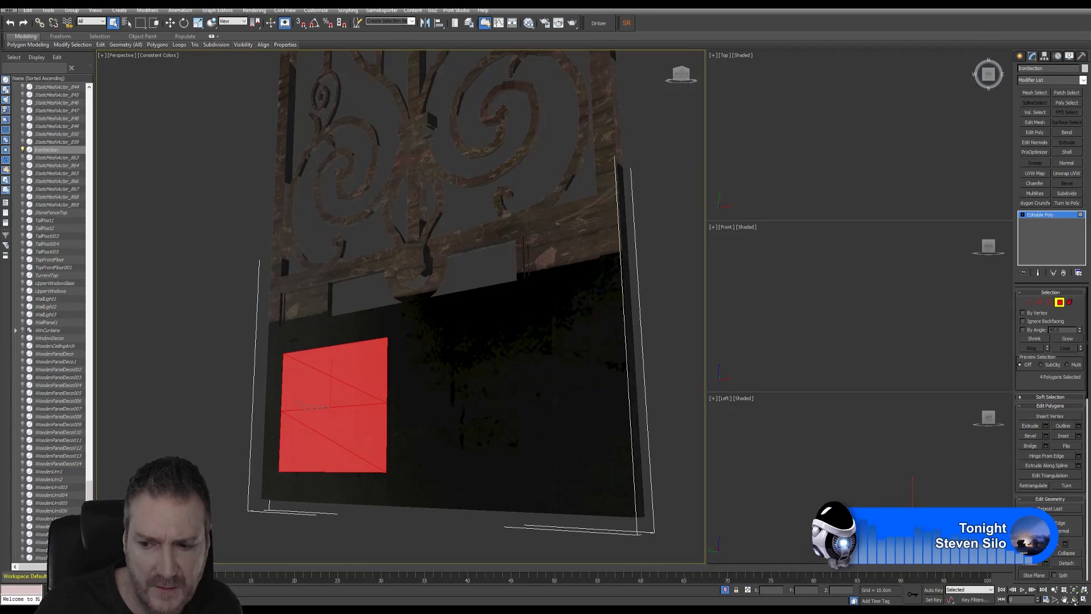
Examine the selected panel polygons and the reverse side of the gate from several angles
{"action": "left_click", "coordinate": [1074, 599]}
{"action": "mouse_move", "coordinate": [370, 378]}
{"action": "left_mouse_down"}
{"action": "mouse_move", "coordinate": [361, 331]}
{"action": "mouse_move", "coordinate": [428, 317]}
{"action": "mouse_move", "coordinate": [383, 361]}
{"action": "left_mouse_up"}
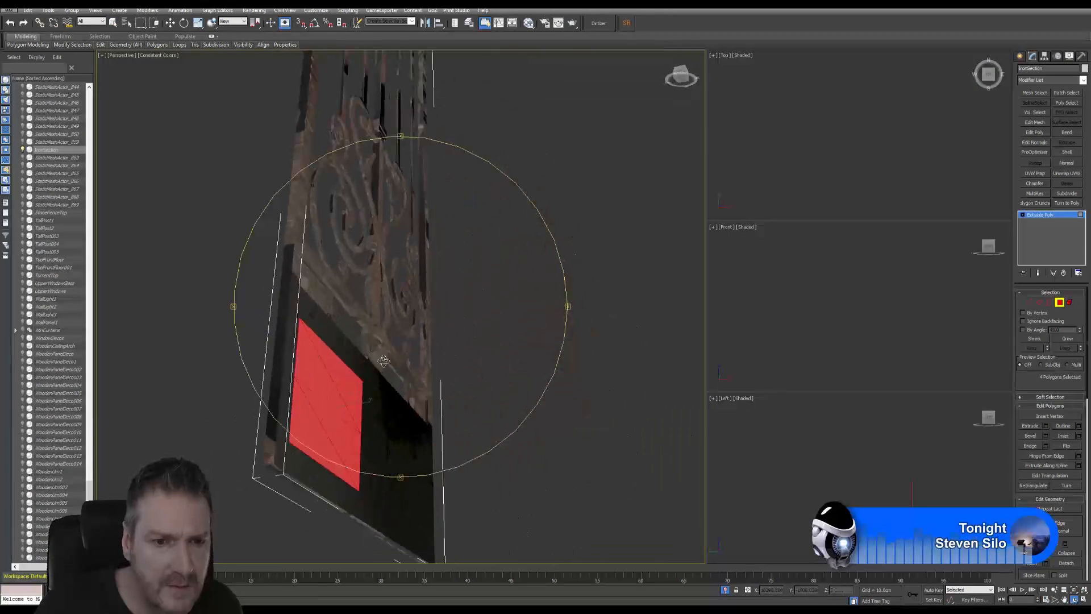
{"action": "scroll", "coordinate": [336, 352], "scroll_direction": "up", "scroll_amount": 6}
{"action": "middle_click_drag", "start_coordinate": [336, 352], "coordinate": [387, 323]}
{"action": "scroll", "coordinate": [387, 324], "scroll_direction": "down", "scroll_amount": 2}
{"action": "left_click_drag", "start_coordinate": [327, 368], "coordinate": [478, 360]}
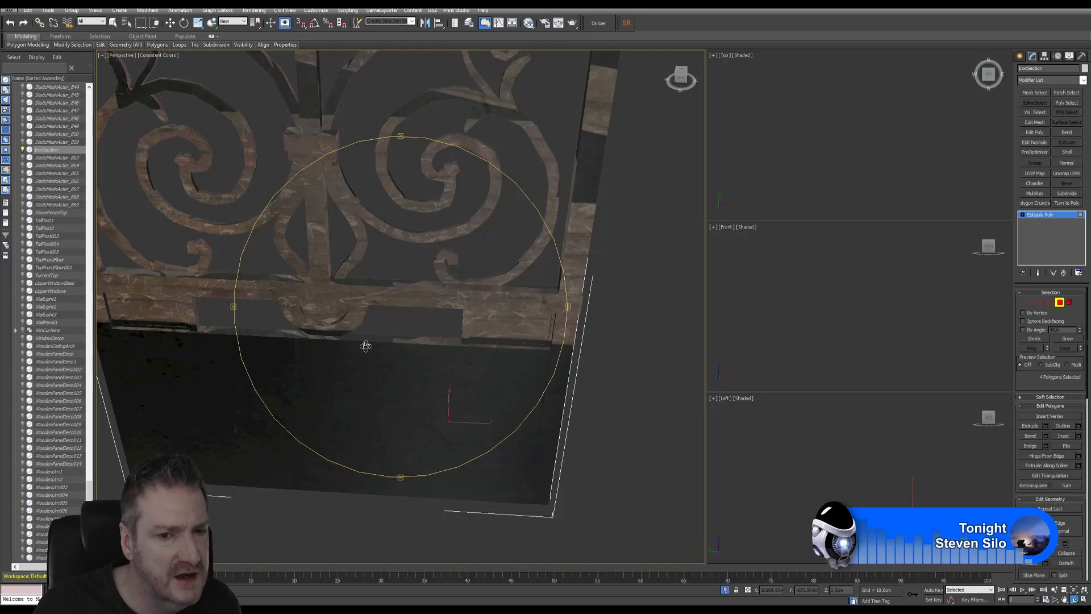
{"action": "left_click_drag", "start_coordinate": [397, 430], "coordinate": [398, 324]}
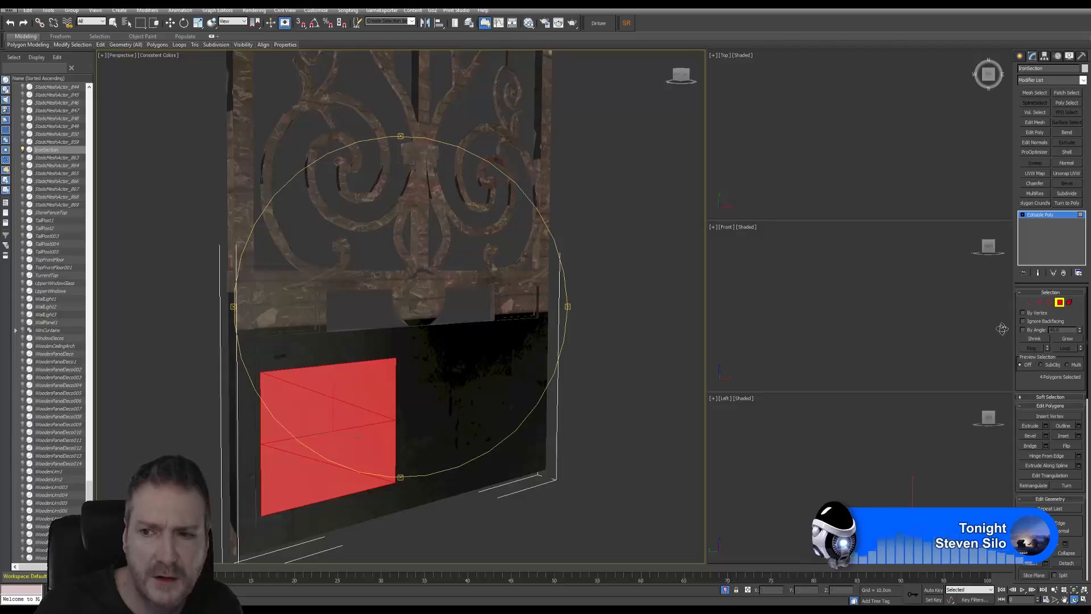
Add an Unwrap UVW modifier to the gate, open its UV editor and switch to polygon selection to locate the panel's UVs
{"action": "left_click", "coordinate": [1059, 303]}
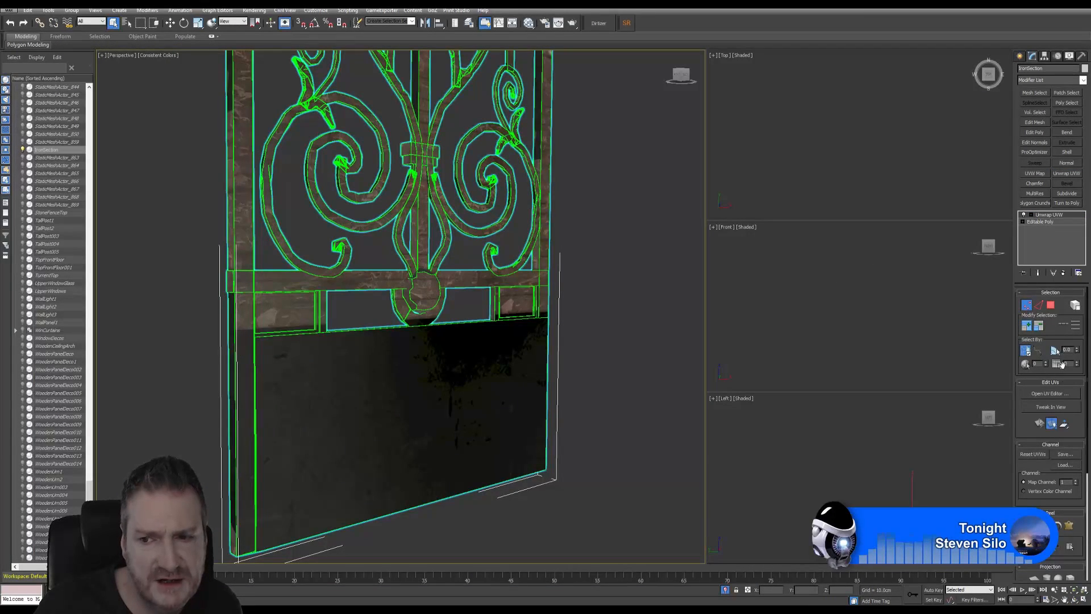
{"action": "left_click", "coordinate": [1049, 394]}
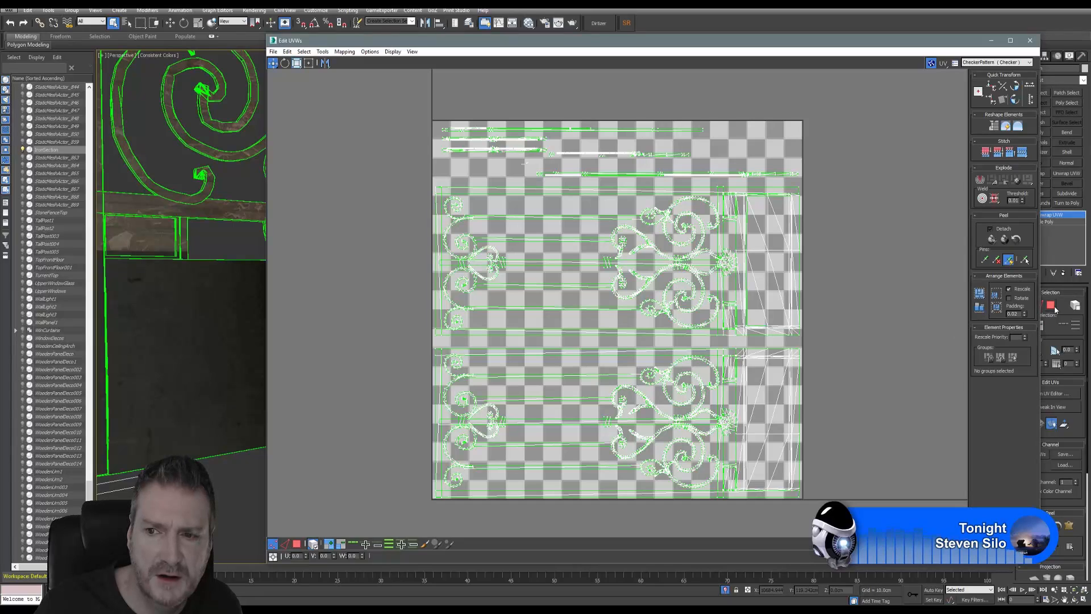
{"action": "left_click", "coordinate": [1050, 305]}
{"action": "left_click", "coordinate": [205, 385]}
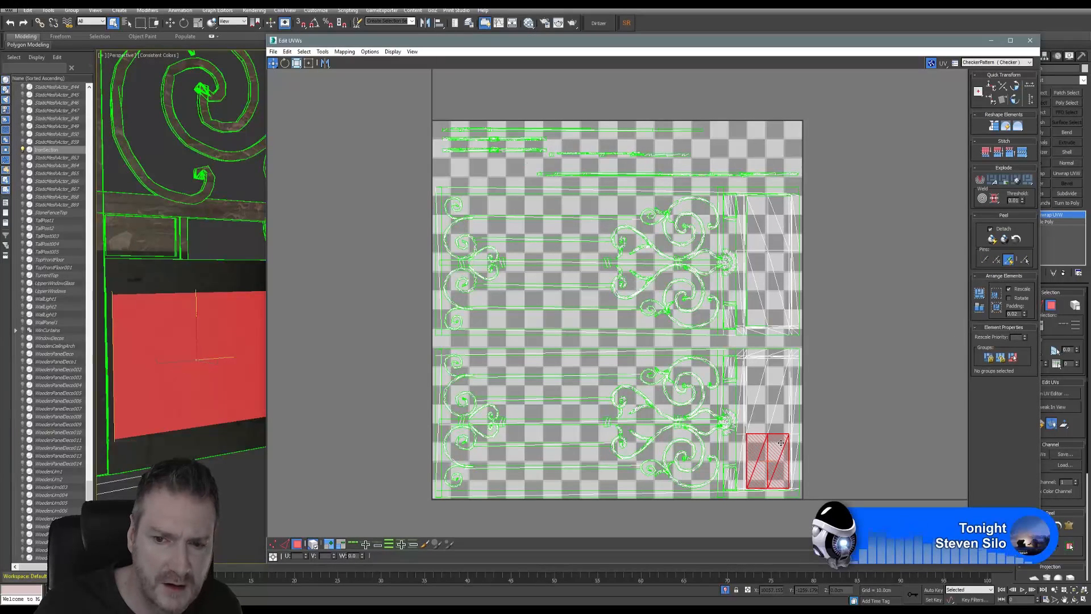
Select the frame-and-panel UV shells of each gate face in turn and check which side of the model each covers
{"action": "left_click_drag", "start_coordinate": [788, 282], "coordinate": [758, 315]}
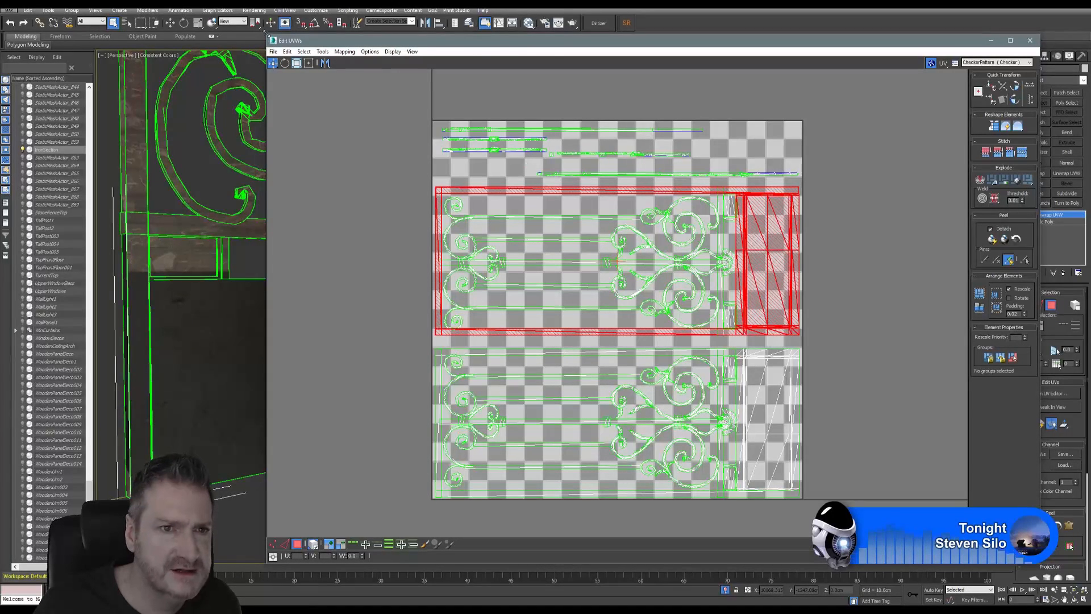
{"action": "left_click_drag", "start_coordinate": [268, 35], "coordinate": [454, 51]}
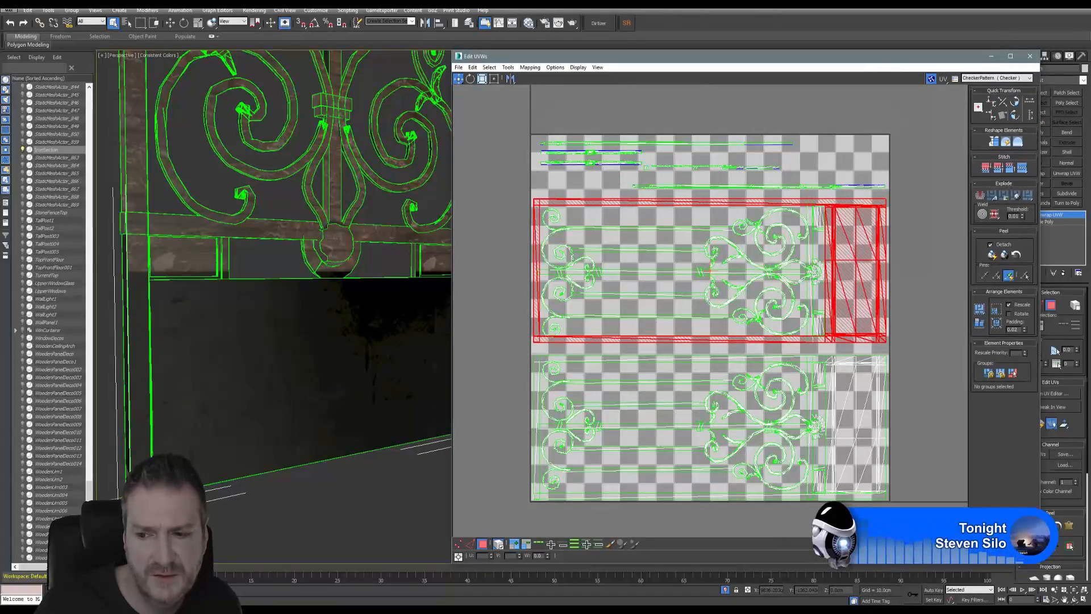
{"action": "left_click", "coordinate": [1074, 600]}
{"action": "left_click_drag", "start_coordinate": [296, 194], "coordinate": [395, 186]}
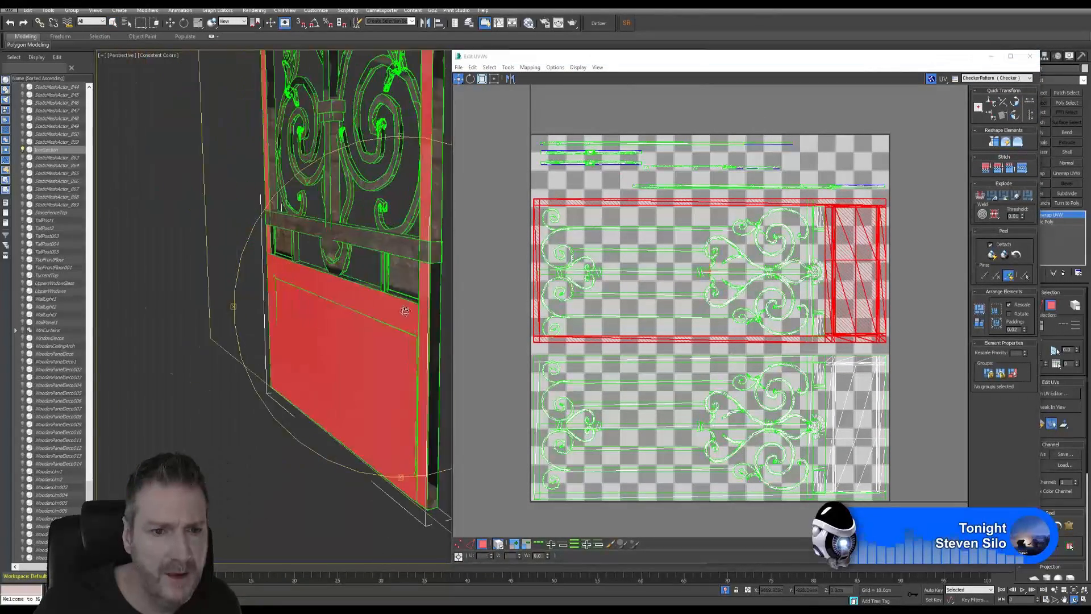
{"action": "left_click", "coordinate": [114, 24]}
{"action": "left_click", "coordinate": [856, 442]}
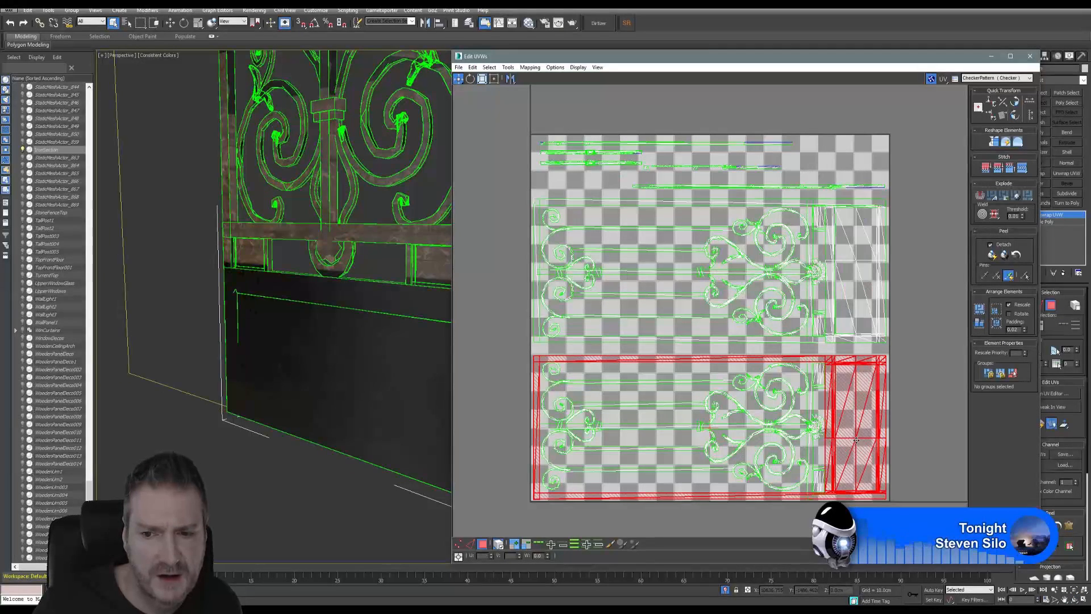
{"action": "left_click", "coordinate": [1072, 601]}
{"action": "mouse_move", "coordinate": [319, 318]}
{"action": "left_mouse_down"}
{"action": "mouse_move", "coordinate": [423, 311]}
{"action": "mouse_move", "coordinate": [392, 287]}
{"action": "mouse_move", "coordinate": [434, 296]}
{"action": "mouse_move", "coordinate": [307, 325]}
{"action": "left_mouse_up"}
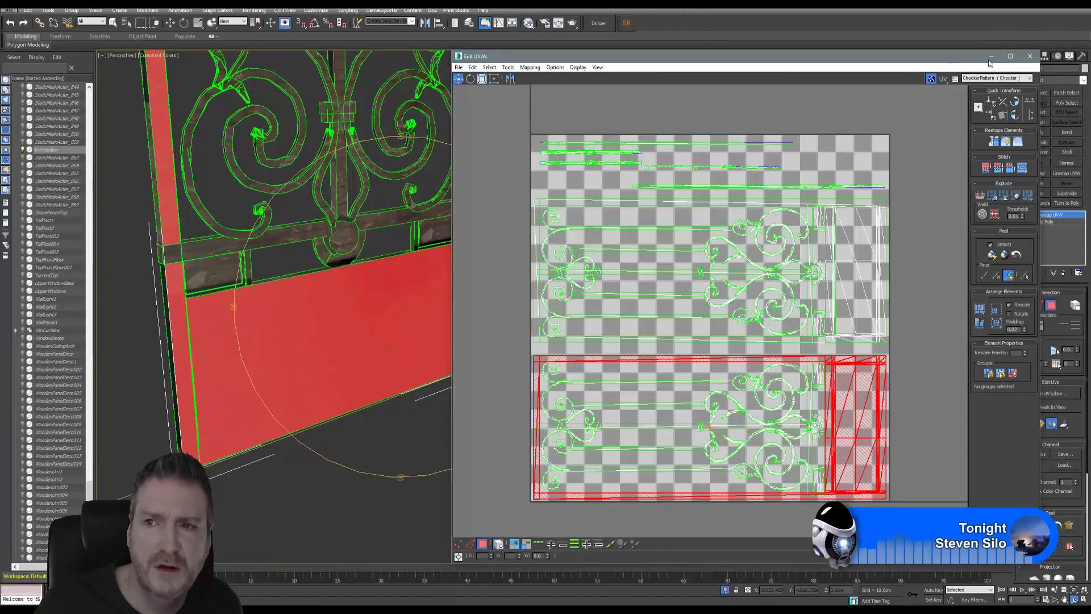
Close the UV editor, switch to Substance Painter and add the Metal used material as a fill layer above Layer 1, checking it on the gate
{"action": "left_click", "coordinate": [1029, 57]}
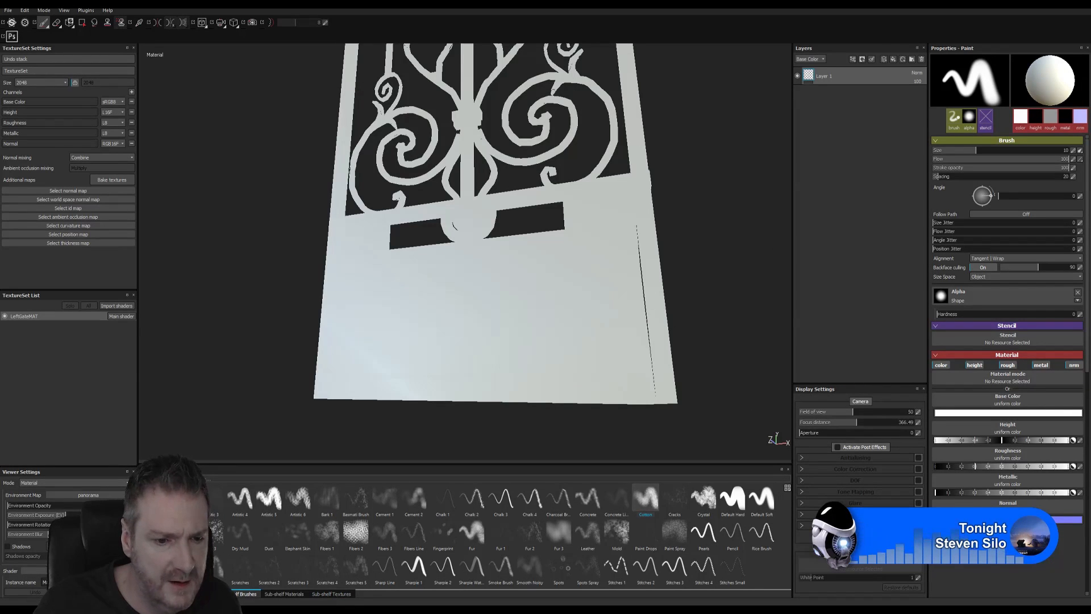
{"action": "left_click", "coordinate": [284, 594]}
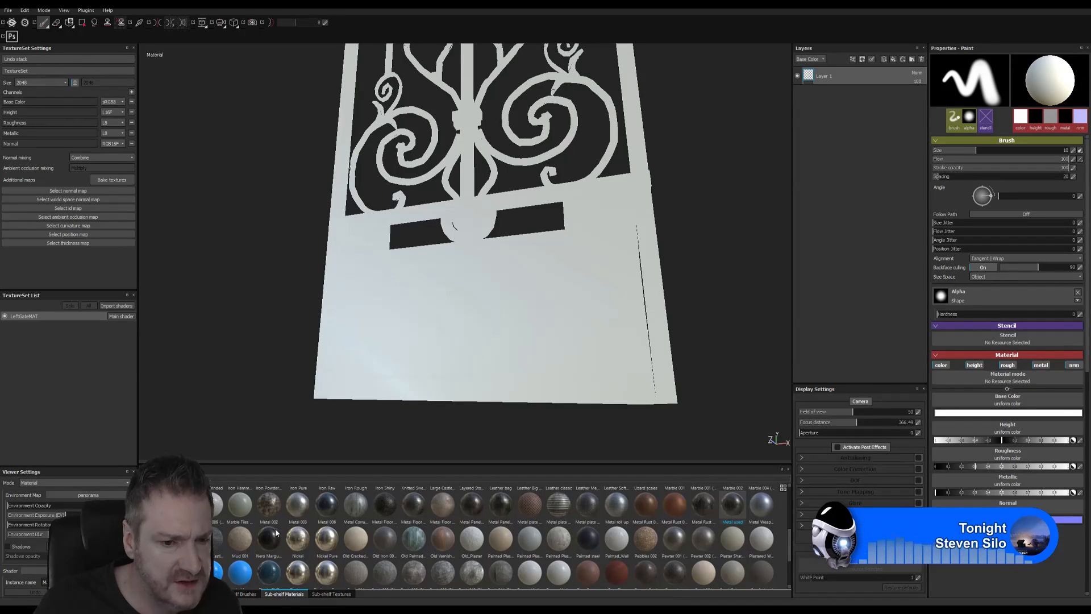
{"action": "mouse_move", "coordinate": [271, 512]}
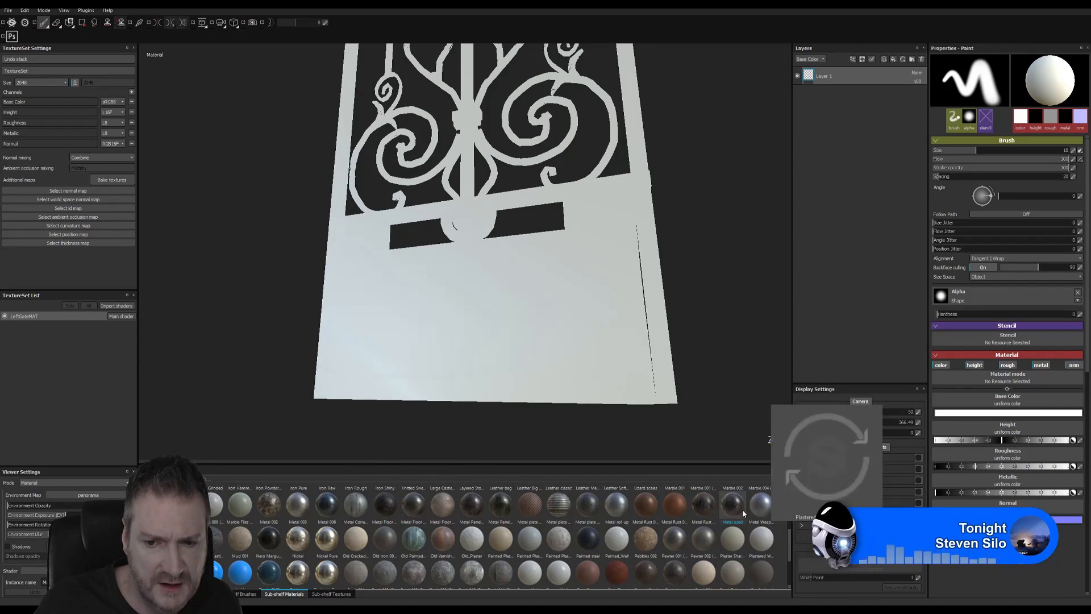
{"action": "left_click_drag", "start_coordinate": [732, 503], "coordinate": [843, 68]}
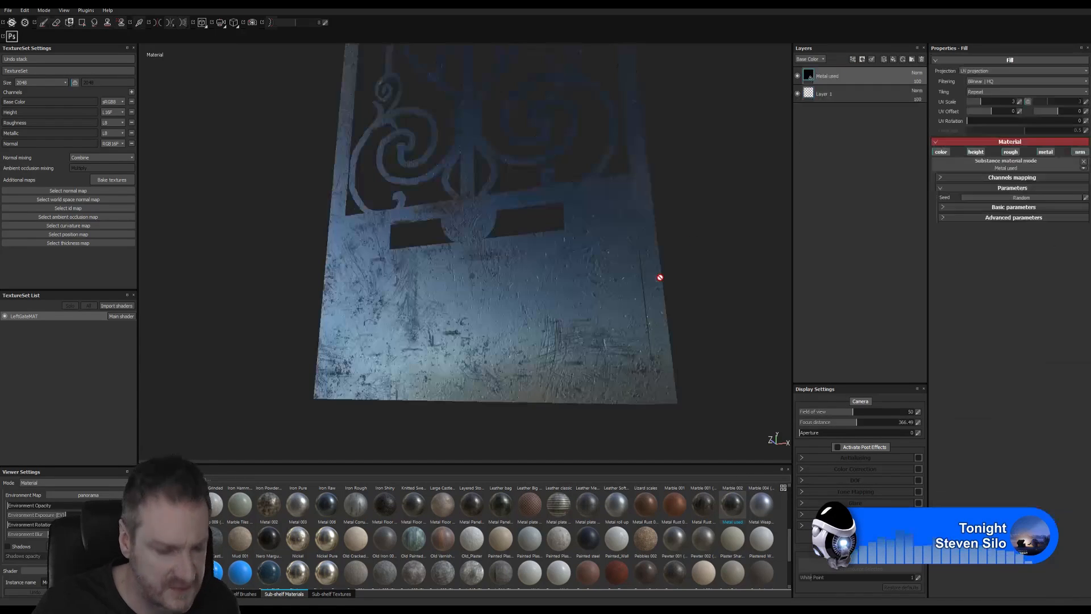
{"action": "left_click_drag", "start_coordinate": [407, 325], "coordinate": [377, 375], "text": "alt"}
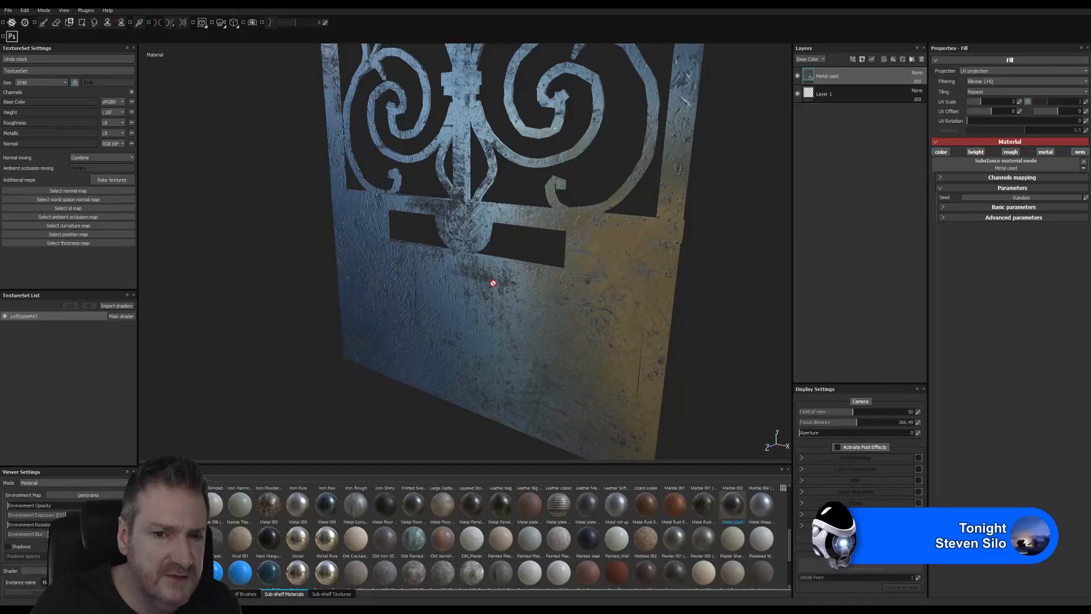
{"action": "left_click_drag", "start_coordinate": [493, 282], "coordinate": [302, 335], "text": "alt"}
{"action": "right_click_drag", "start_coordinate": [301, 335], "coordinate": [296, 386], "text": "alt"}
{"action": "mouse_move", "coordinate": [455, 377]}
{"action": "left_mouse_down", "text": "alt"}
{"action": "mouse_move", "coordinate": [375, 364]}
{"action": "mouse_move", "coordinate": [401, 368]}
{"action": "left_mouse_up", "text": "alt"}
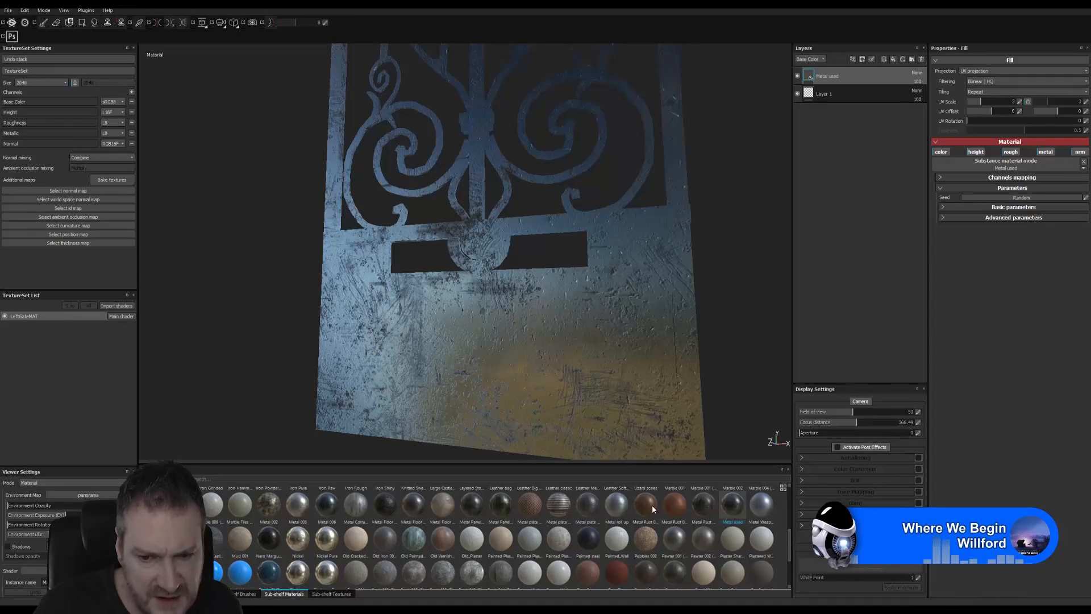
Add the Metal Rust Base material as a fill layer above Metal used, with its height channel off
{"action": "mouse_move", "coordinate": [647, 506]}
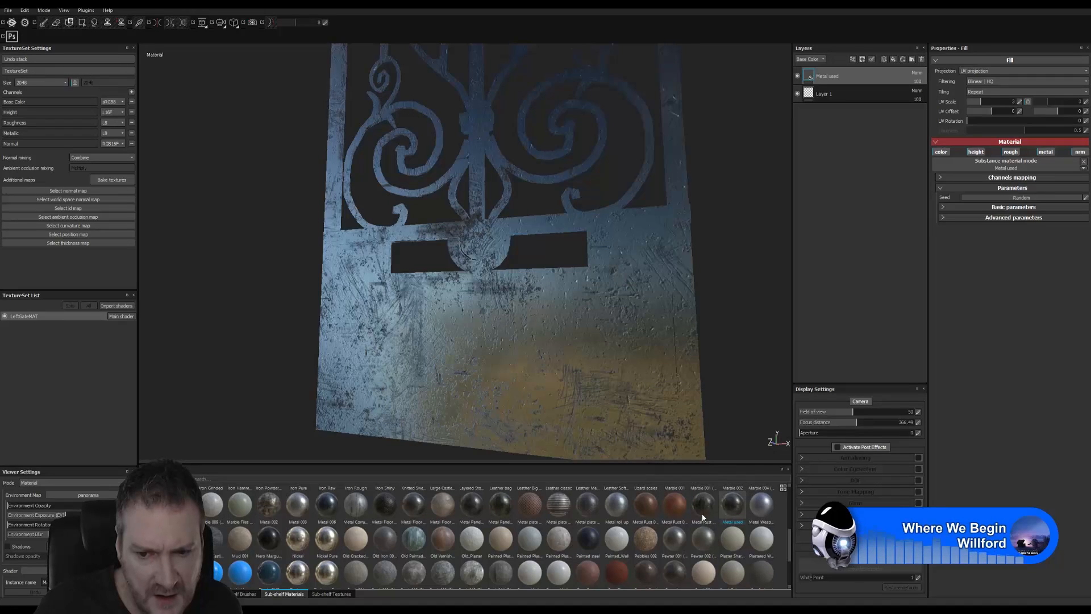
{"action": "left_click_drag", "start_coordinate": [702, 505], "coordinate": [831, 76]}
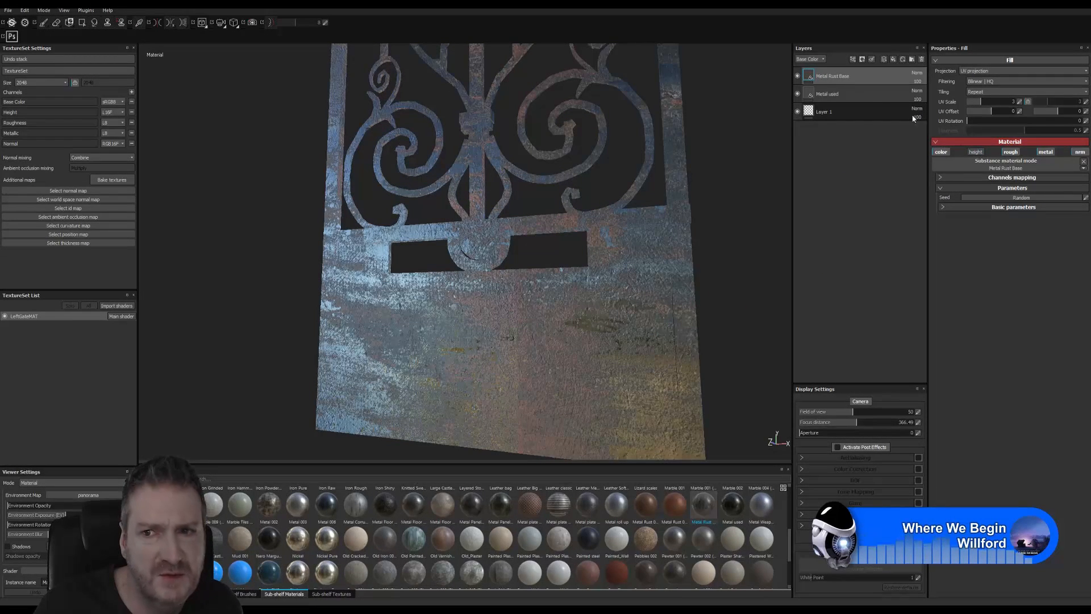
{"action": "left_click", "coordinate": [886, 94]}
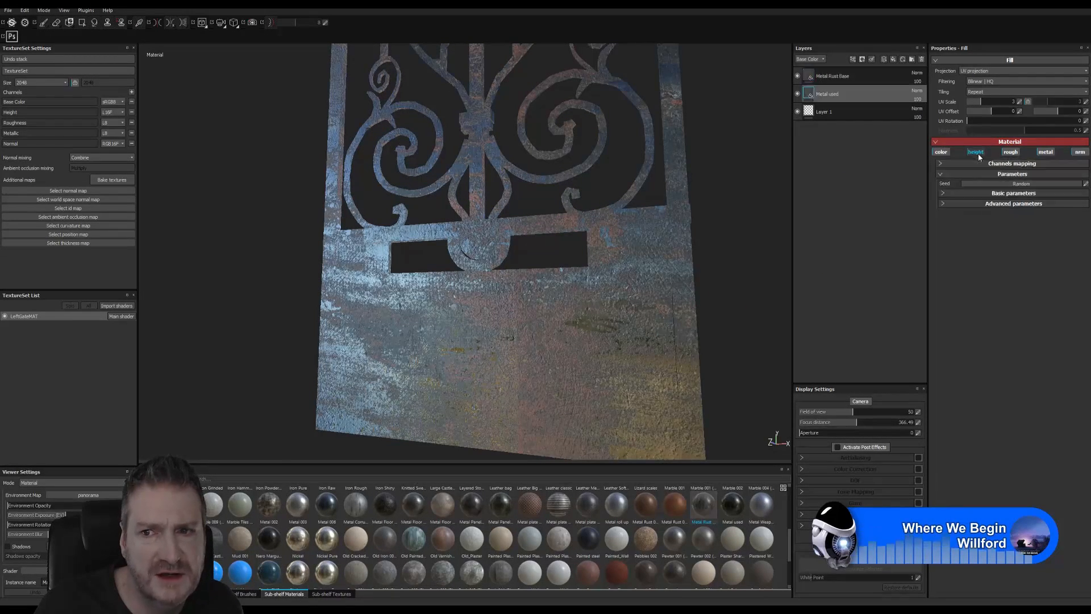
Add a white mask to the Metal Rust Base layer and paint away rust on the gate's lower panel with the Alpha Dirt 02 brush
{"action": "left_click", "coordinate": [827, 78]}
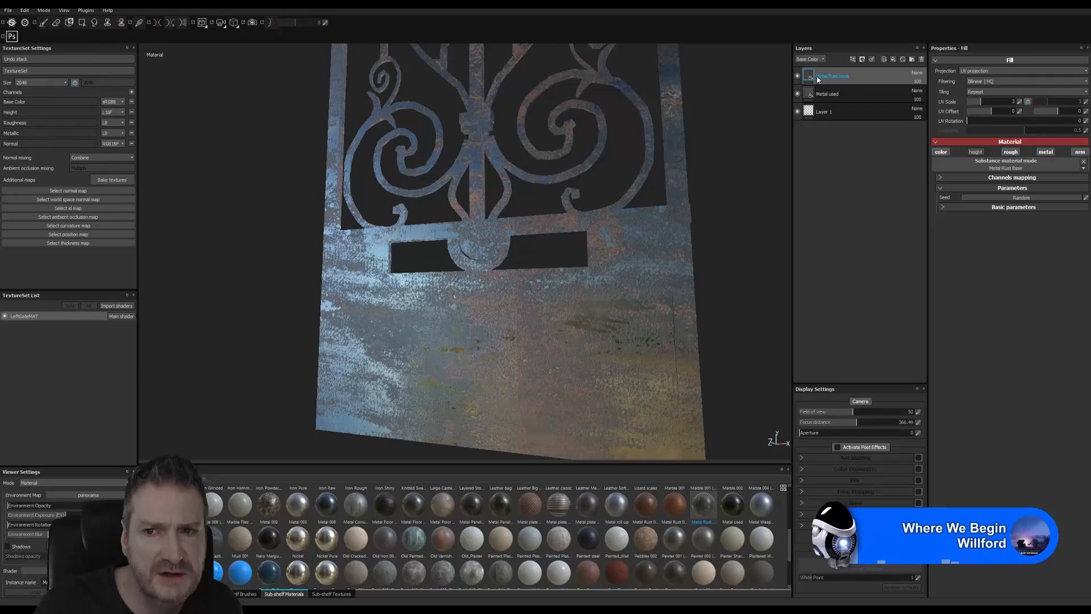
{"action": "right_click", "coordinate": [813, 76]}
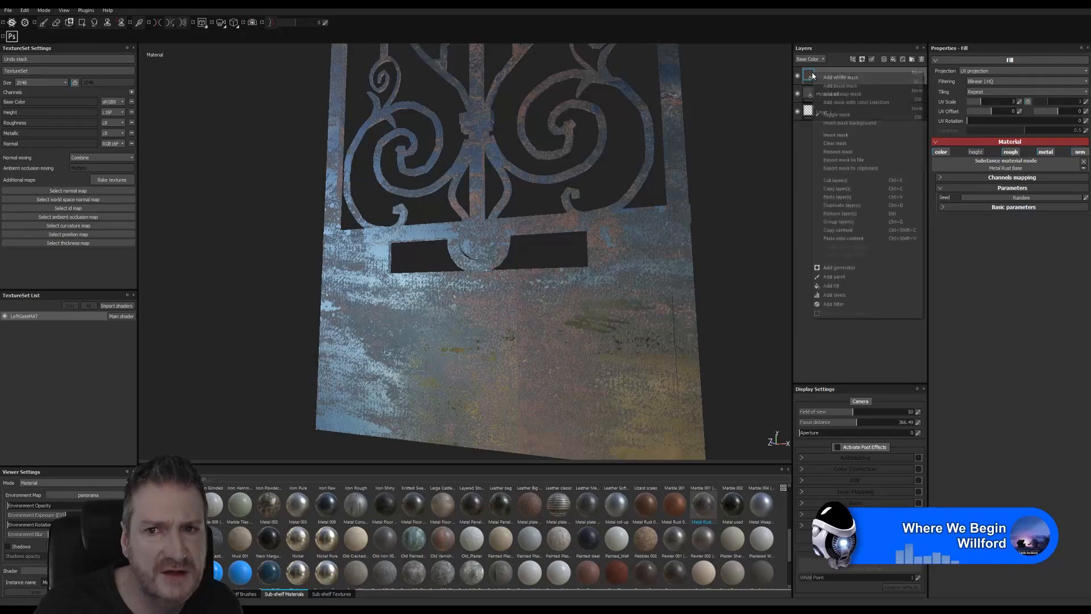
{"action": "left_click", "coordinate": [840, 78]}
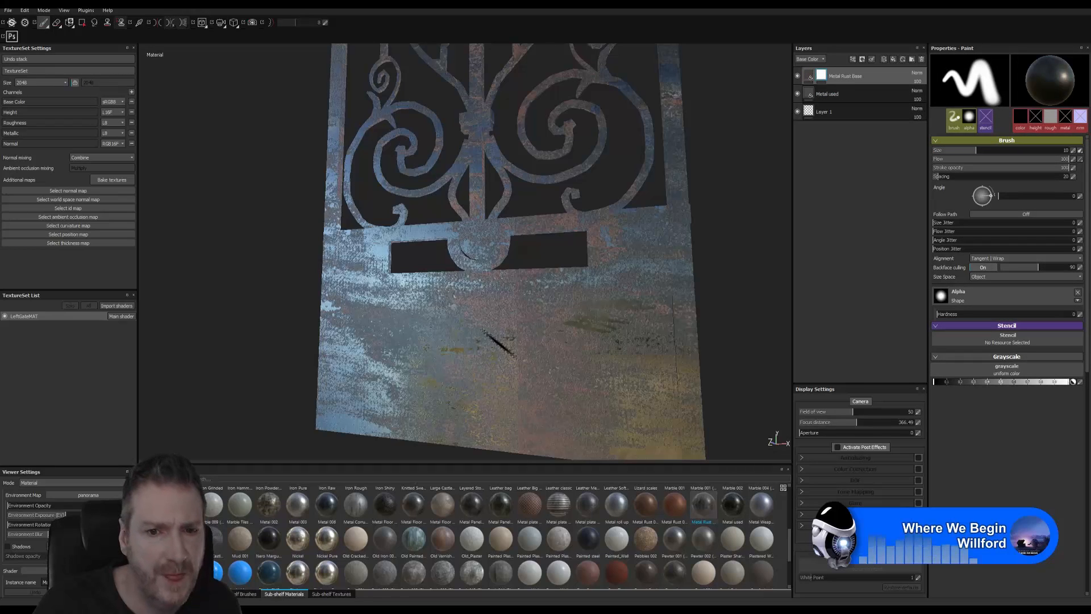
{"action": "left_click", "coordinate": [240, 593]}
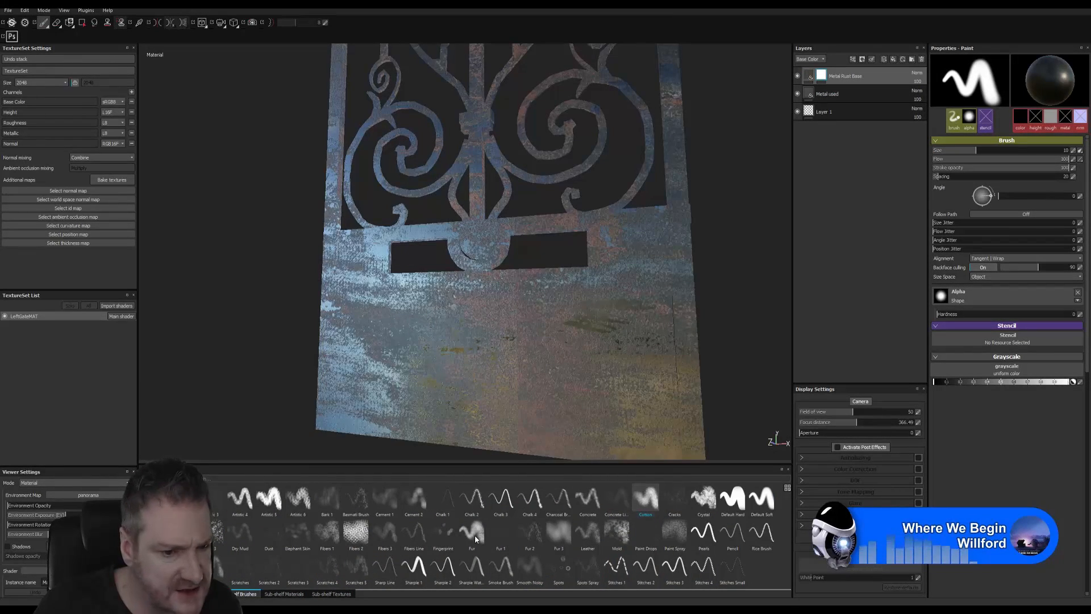
{"action": "left_click", "coordinate": [187, 532]}
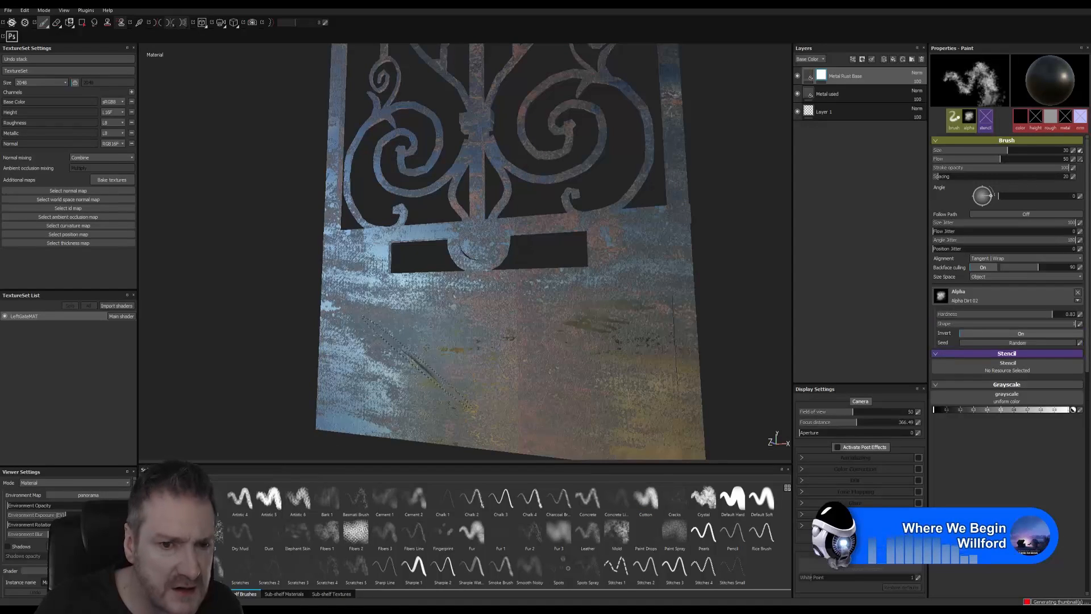
{"action": "left_click_drag", "start_coordinate": [400, 350], "coordinate": [482, 416]}
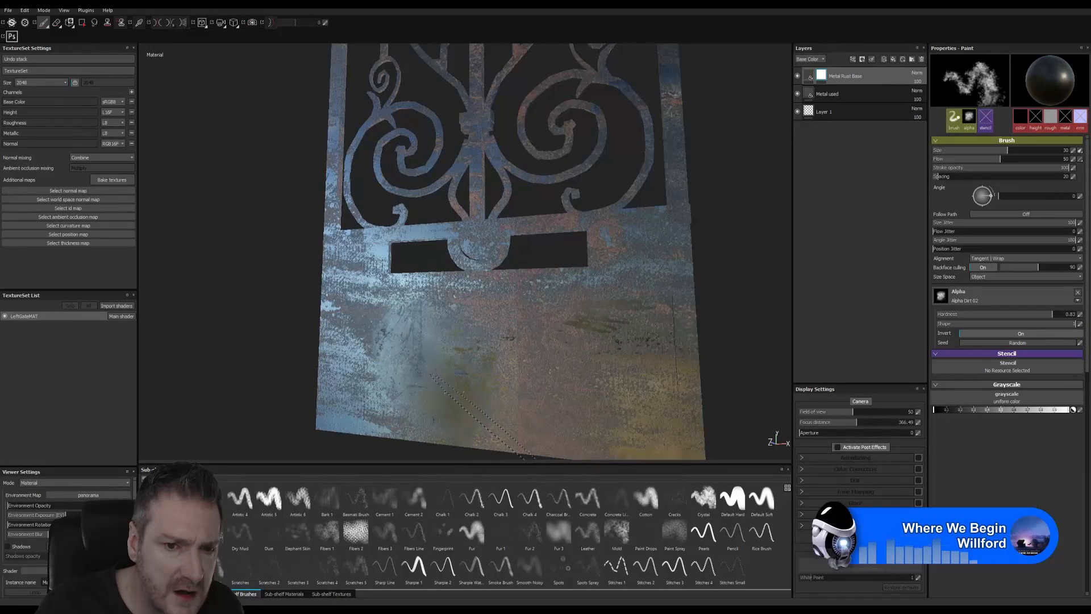
{"action": "left_click_drag", "start_coordinate": [421, 359], "coordinate": [374, 330]}
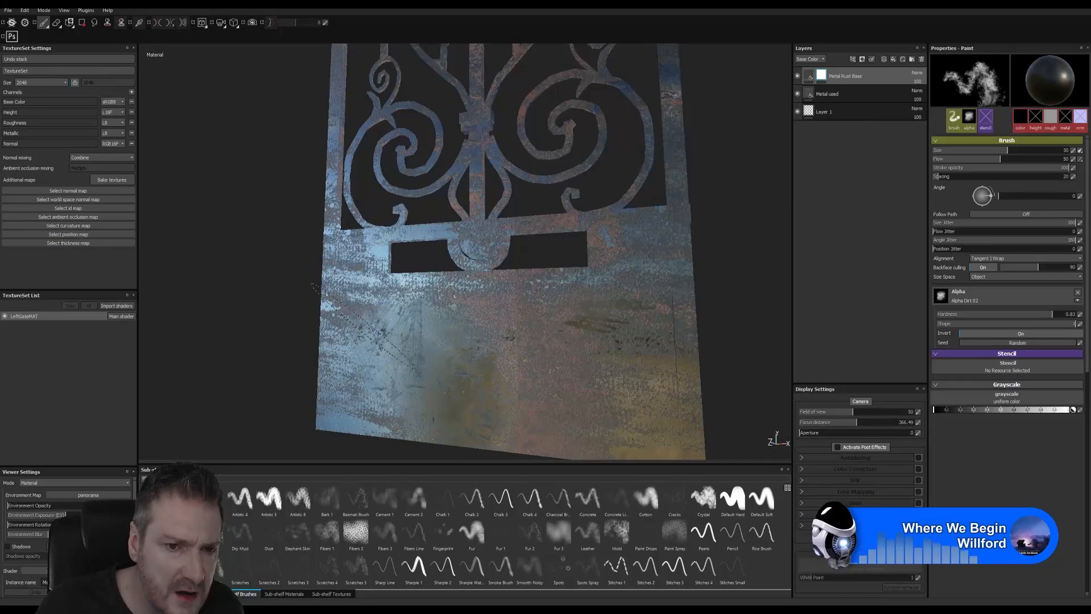
Examine both faces of the gate to check how the painted mask strokes appear on each side of the lower panel
{"action": "left_click_drag", "start_coordinate": [278, 277], "coordinate": [671, 291], "text": "alt"}
{"action": "mouse_move", "coordinate": [481, 275]}
{"action": "left_mouse_down", "text": "alt"}
{"action": "mouse_move", "coordinate": [370, 273]}
{"action": "mouse_move", "coordinate": [300, 254]}
{"action": "mouse_move", "coordinate": [304, 297]}
{"action": "left_mouse_up", "text": "alt"}
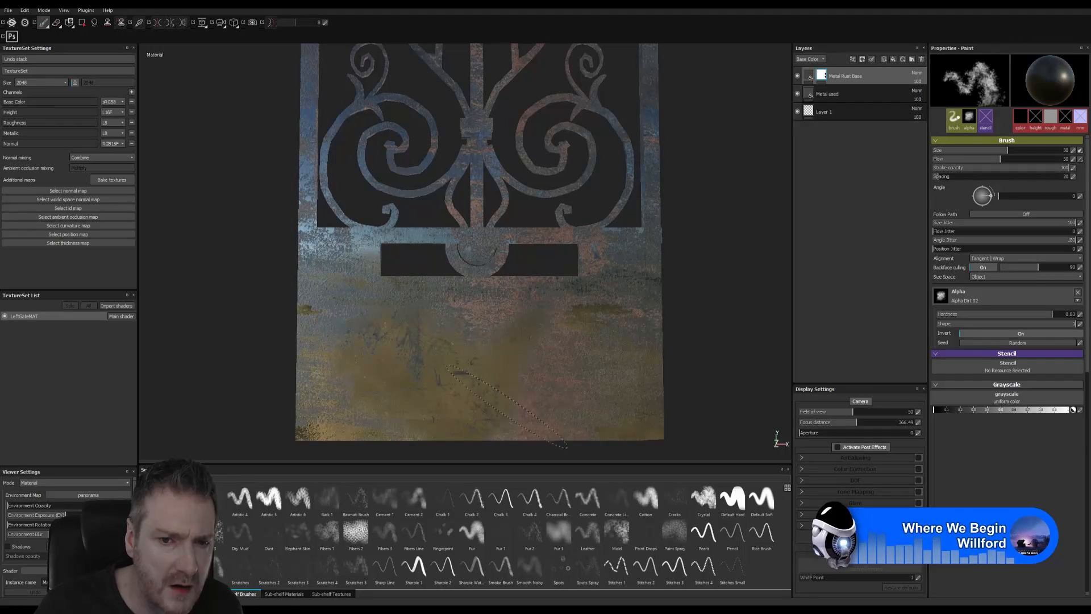
{"action": "left_click_drag", "start_coordinate": [258, 283], "coordinate": [502, 270], "text": "alt"}
{"action": "left_click_drag", "start_coordinate": [346, 223], "coordinate": [665, 241], "text": "alt"}
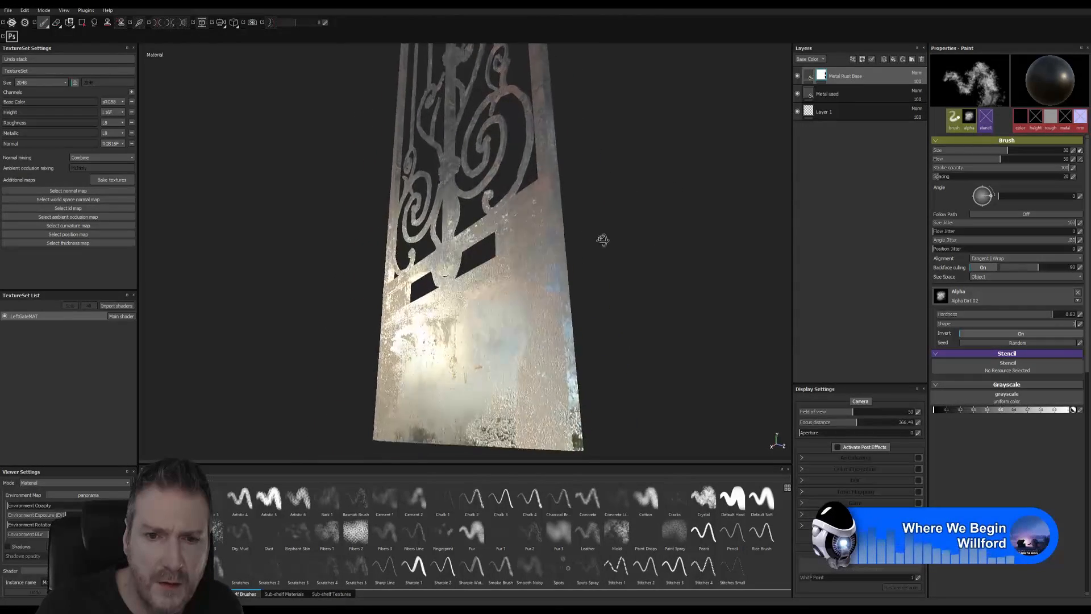
{"action": "left_click_drag", "start_coordinate": [622, 260], "coordinate": [325, 282], "text": "alt"}
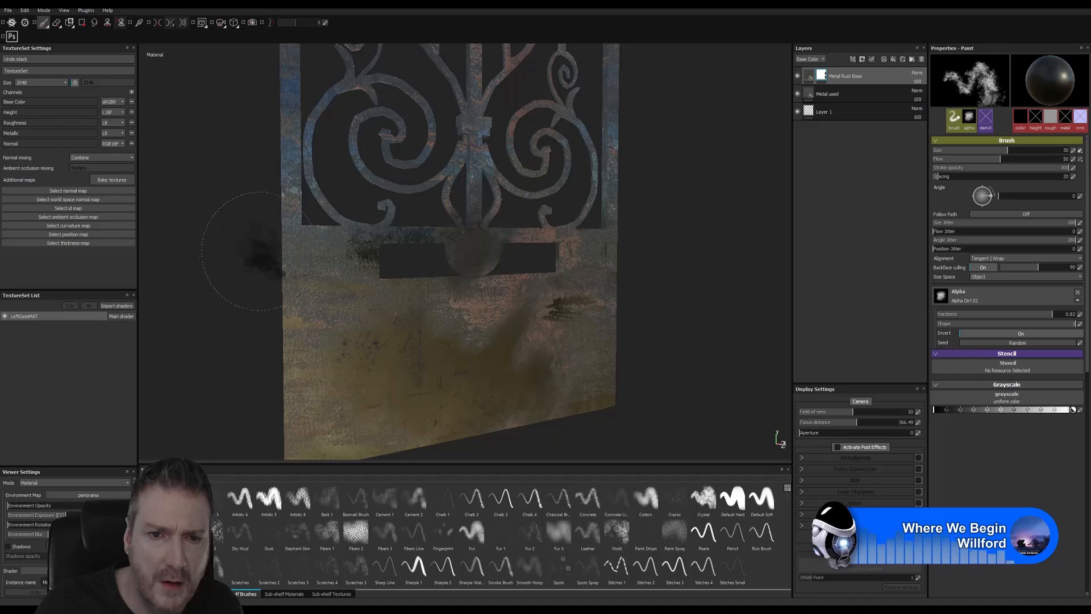
{"action": "left_click_drag", "start_coordinate": [266, 258], "coordinate": [627, 222], "text": "alt"}
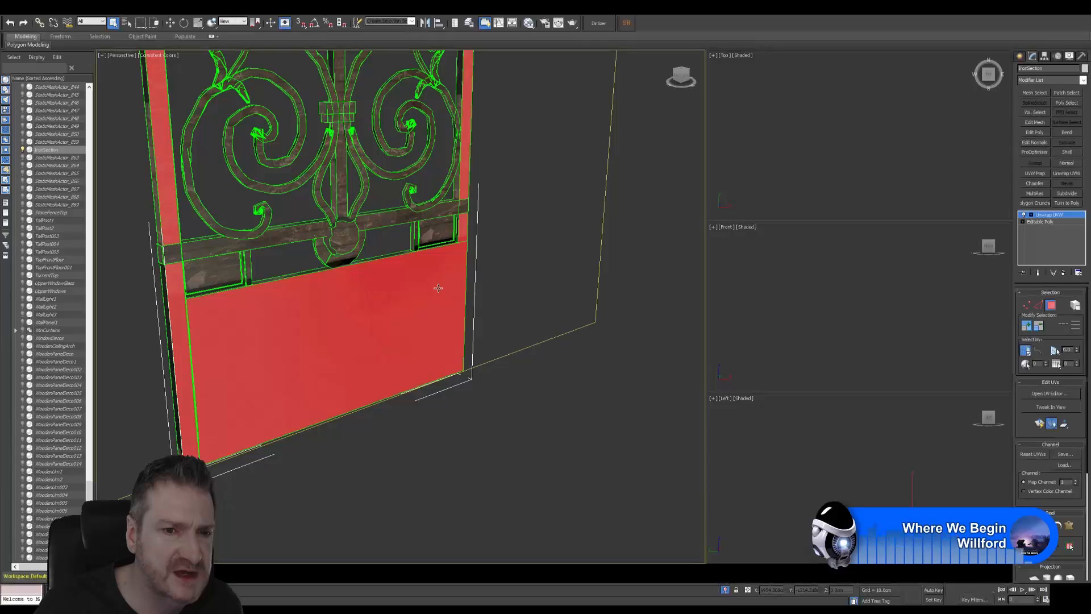
Switch to 3ds Max, clear the gate's polygon selection and apply Reset XForm to the gate
{"action": "left_click", "coordinate": [1048, 306]}
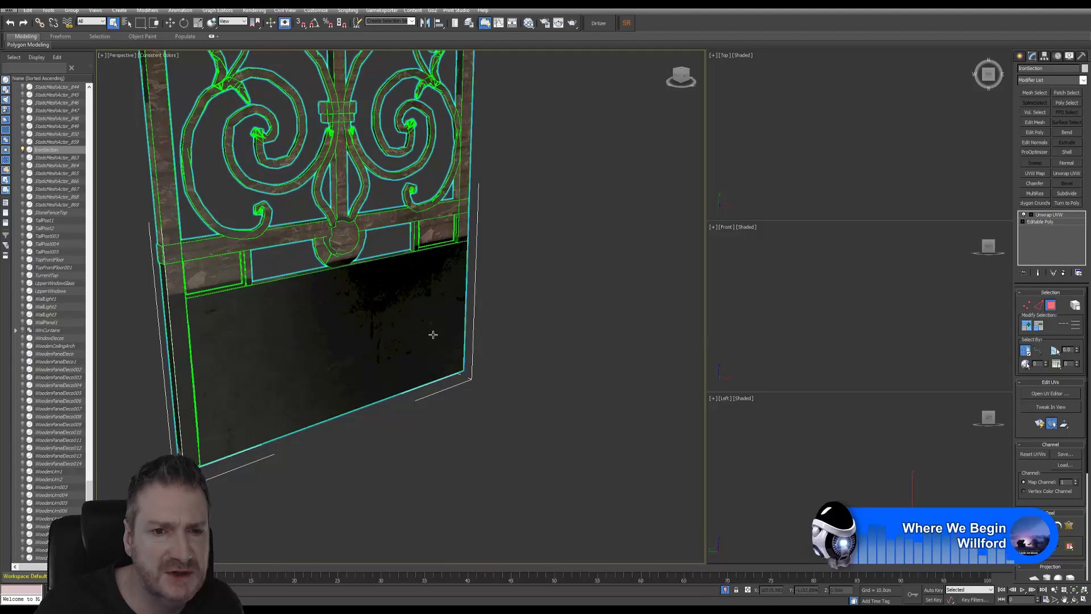
{"action": "middle_click_drag", "start_coordinate": [418, 312], "coordinate": [462, 375]}
{"action": "scroll", "coordinate": [463, 374], "scroll_direction": "down", "scroll_amount": 5}
{"action": "middle_click_drag", "start_coordinate": [486, 312], "coordinate": [459, 331]}
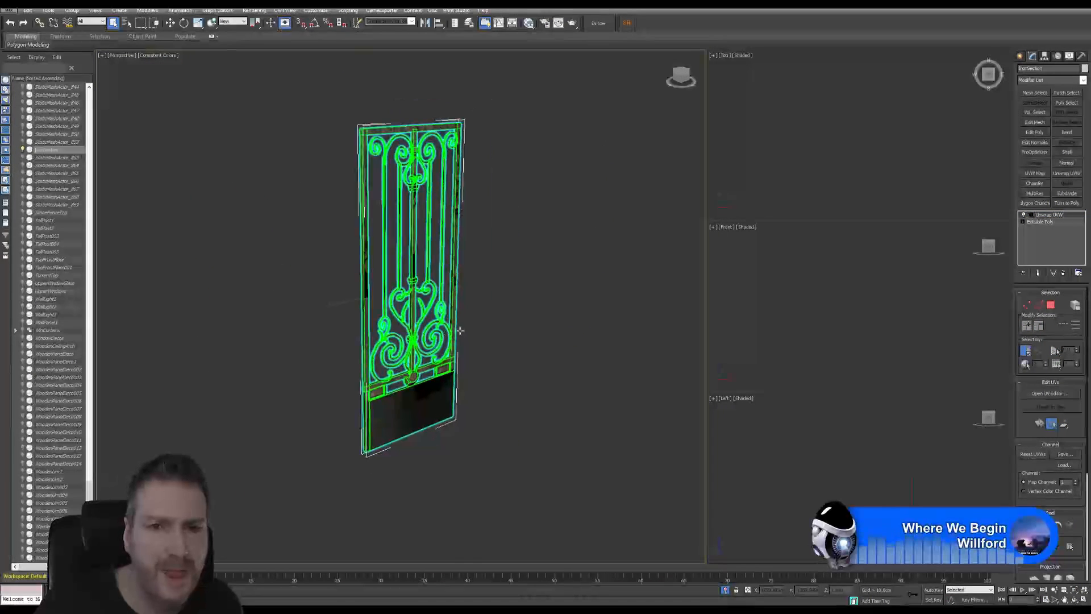
{"action": "left_click", "coordinate": [1081, 56]}
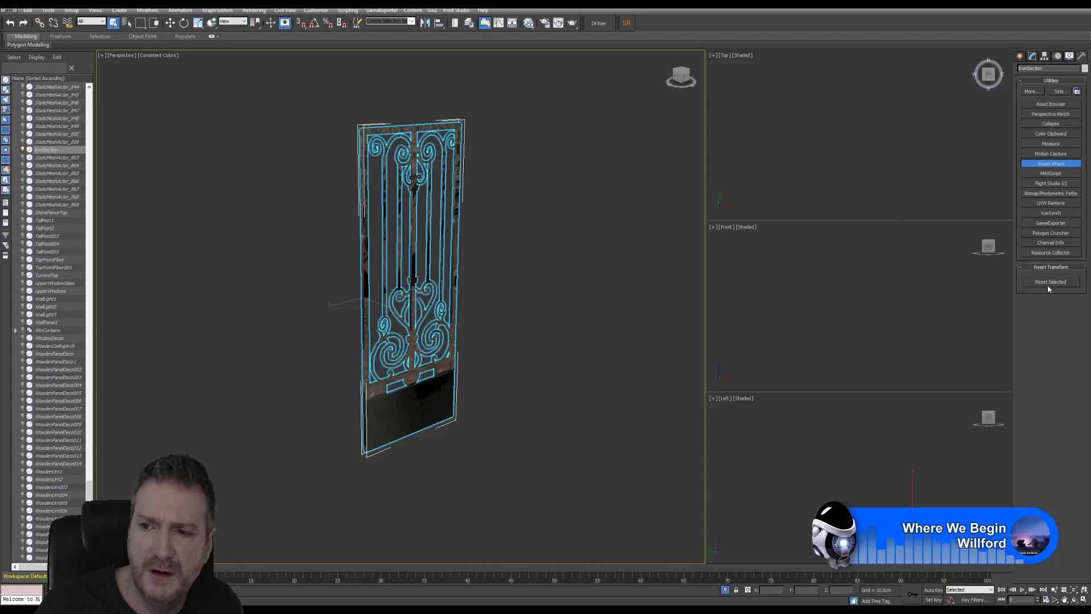
Collapse the gate's entire modifier stack, including XForm and Unwrap UVW, into an Editable Poly
{"action": "left_click", "coordinate": [1032, 56]}
{"action": "right_click", "coordinate": [1051, 221]}
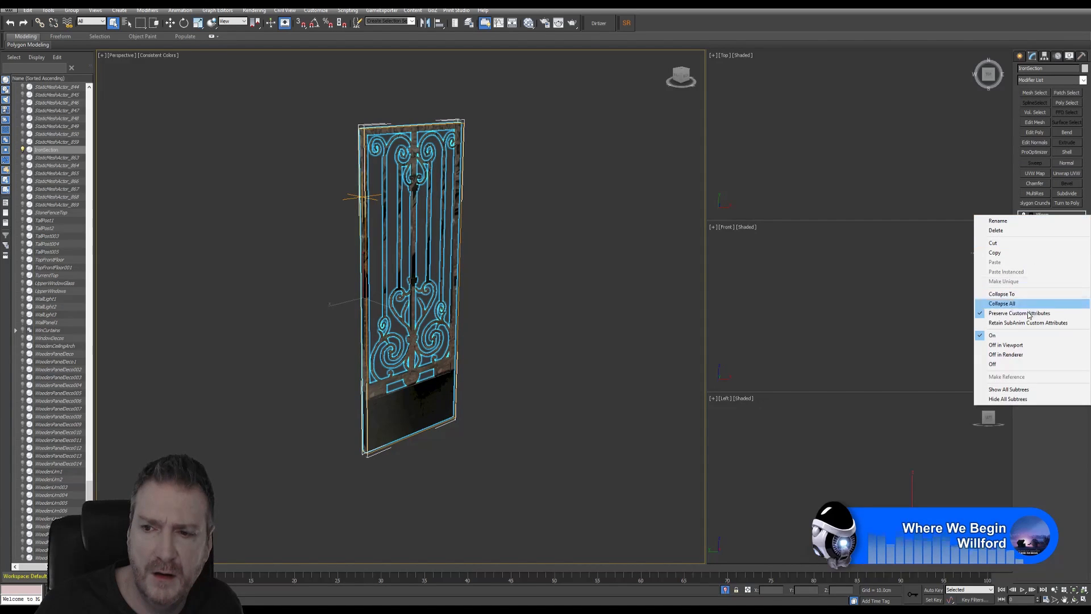
{"action": "left_click", "coordinate": [1009, 303]}
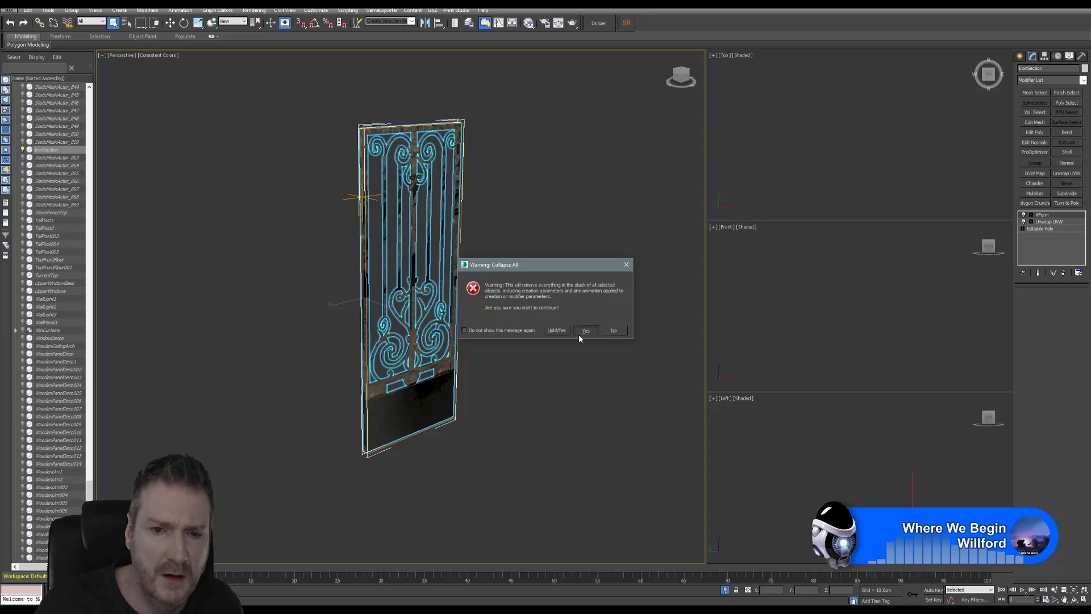
{"action": "left_click", "coordinate": [581, 333]}
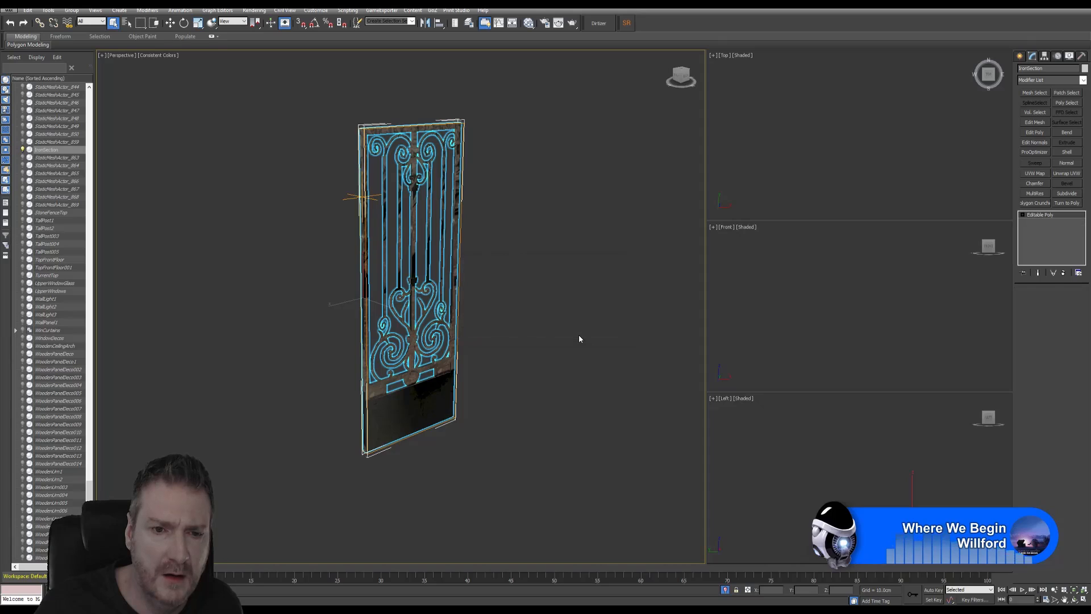
Export the selected gate over the existing IronSection.FBX using the Painter - UE4 preset
{"action": "left_click", "coordinate": [7, 10]}
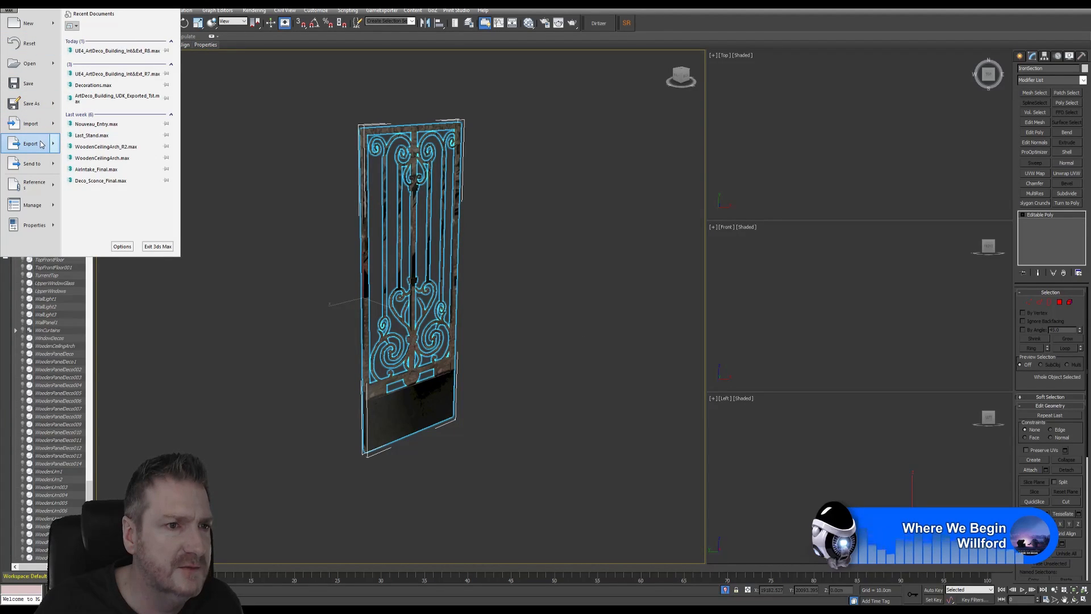
{"action": "mouse_move", "coordinate": [41, 146]}
{"action": "left_click", "coordinate": [102, 76]}
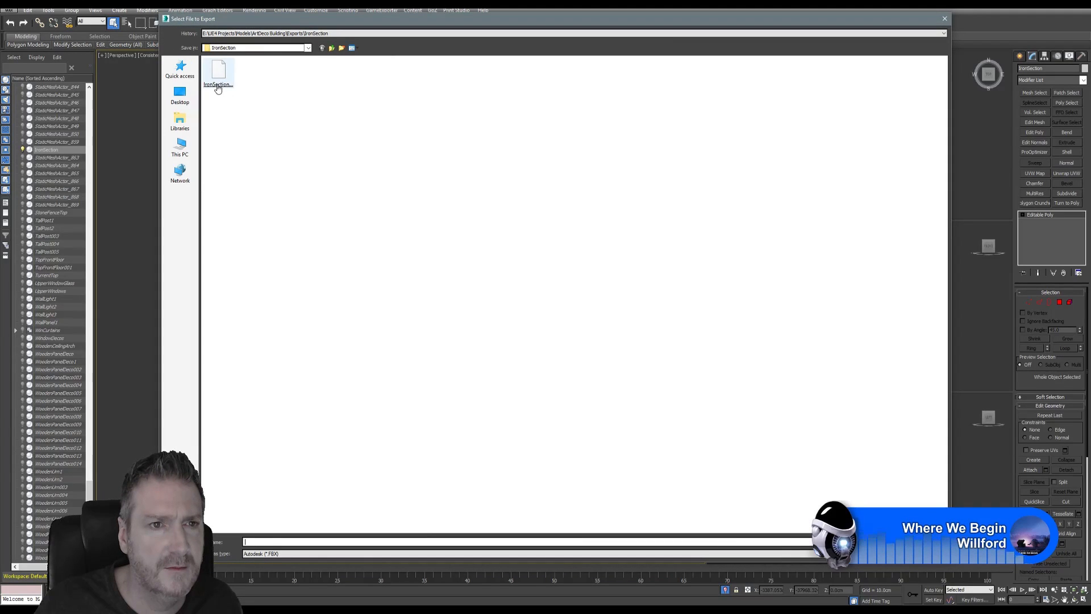
{"action": "key", "text": "Return"}
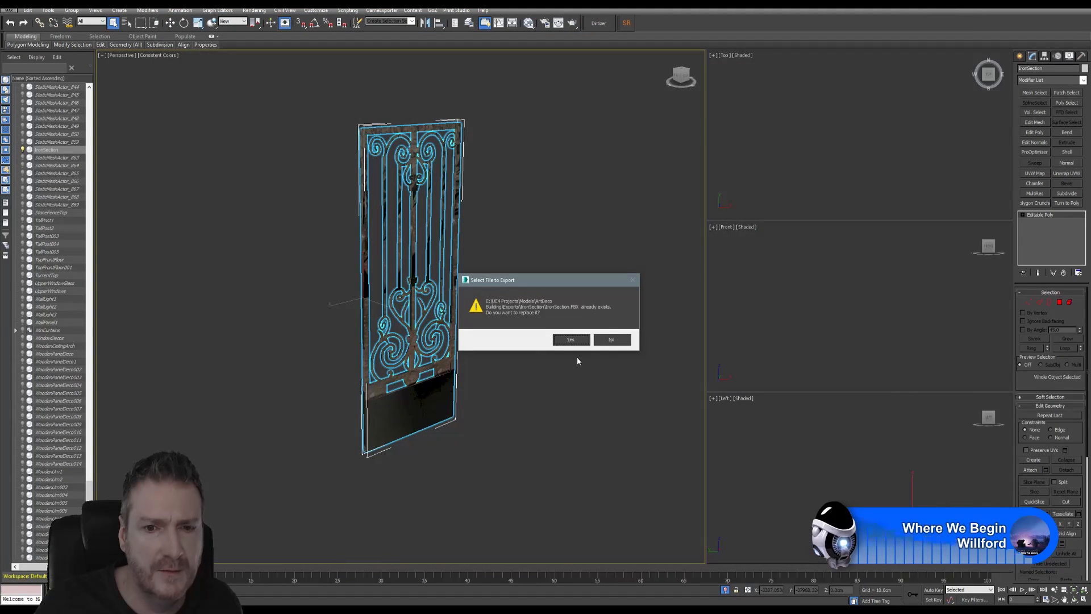
{"action": "left_click", "coordinate": [572, 340]}
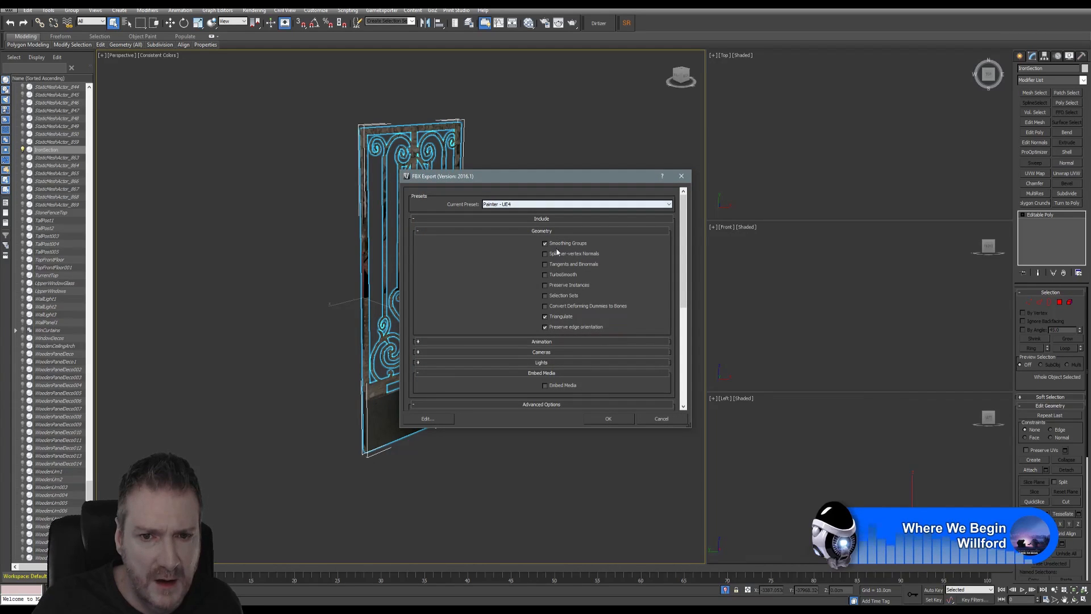
{"action": "left_click", "coordinate": [609, 419]}
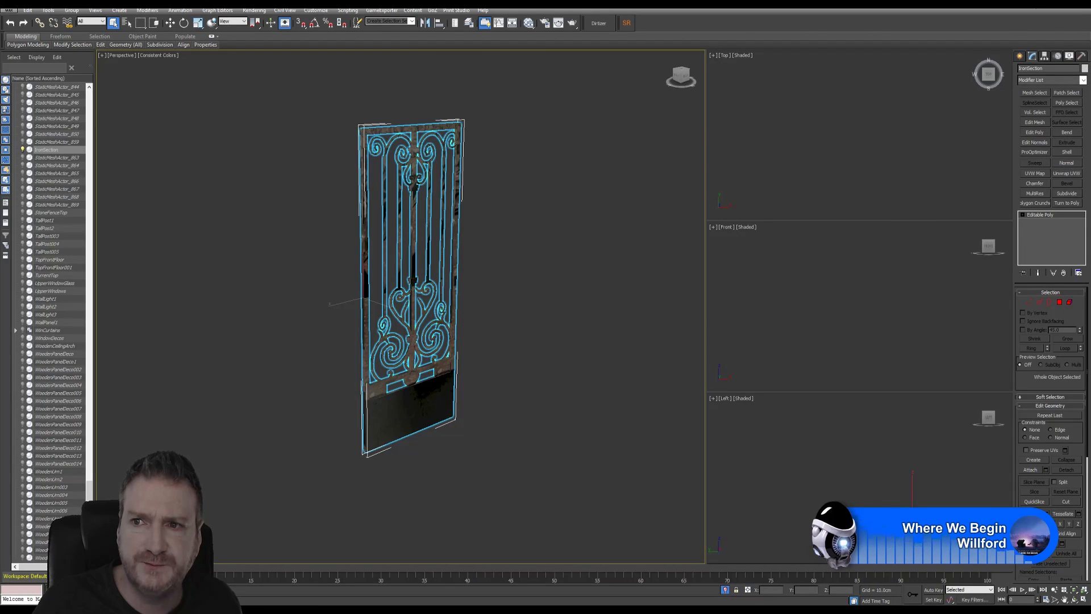
Switch to Substance Painter and reload the re-exported IronSection.FBX as the project mesh, preserving stroke positions on the mesh
{"action": "key", "text": "super+d"}
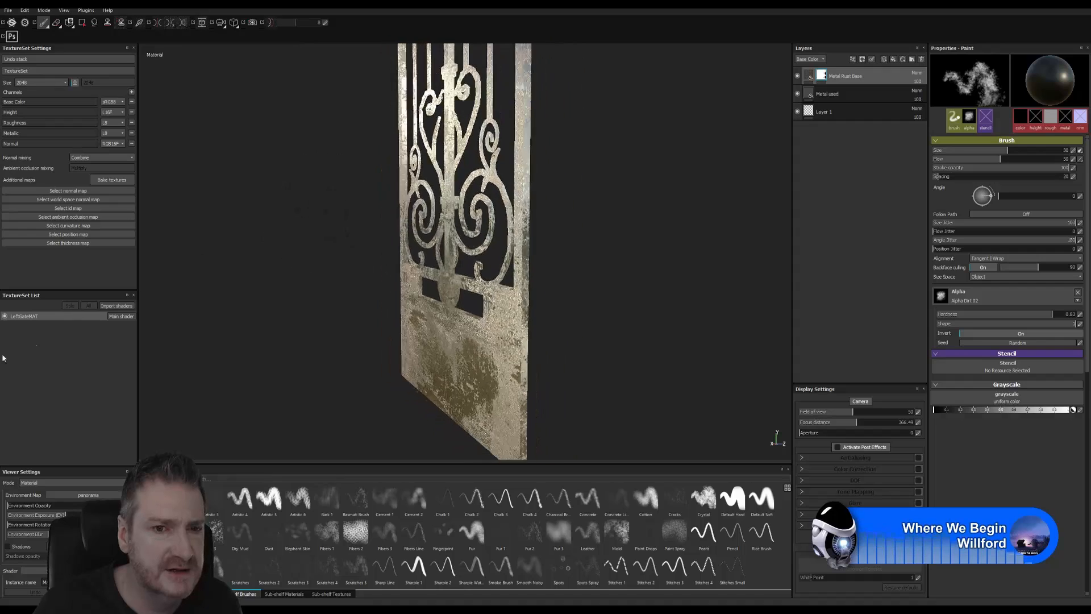
{"action": "right_click_drag", "start_coordinate": [3, 358], "coordinate": [65, 253], "text": "alt"}
{"action": "left_click", "coordinate": [26, 10]}
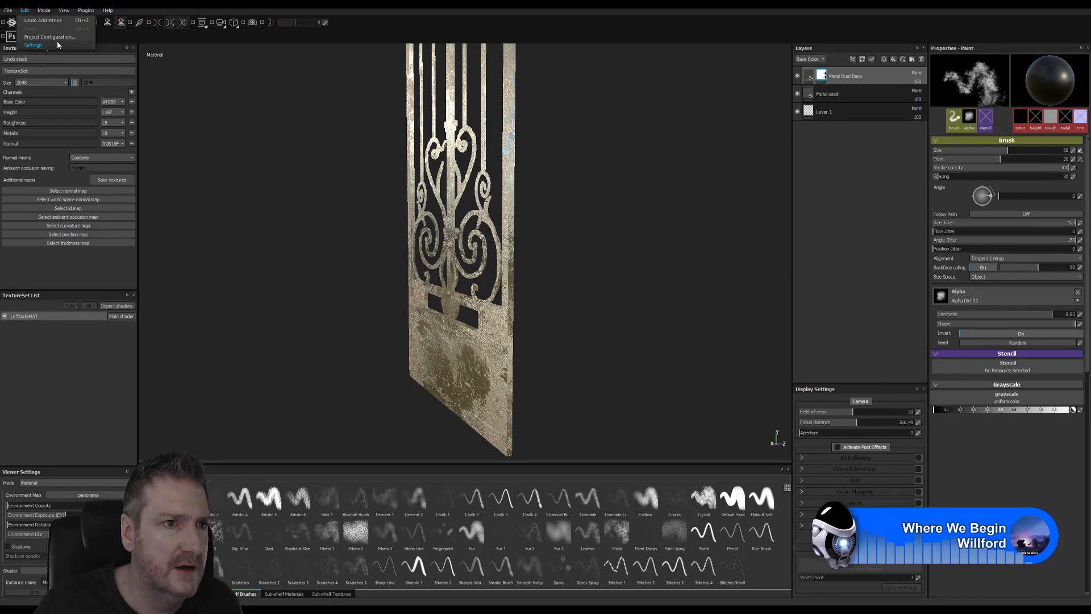
{"action": "left_click", "coordinate": [50, 36]}
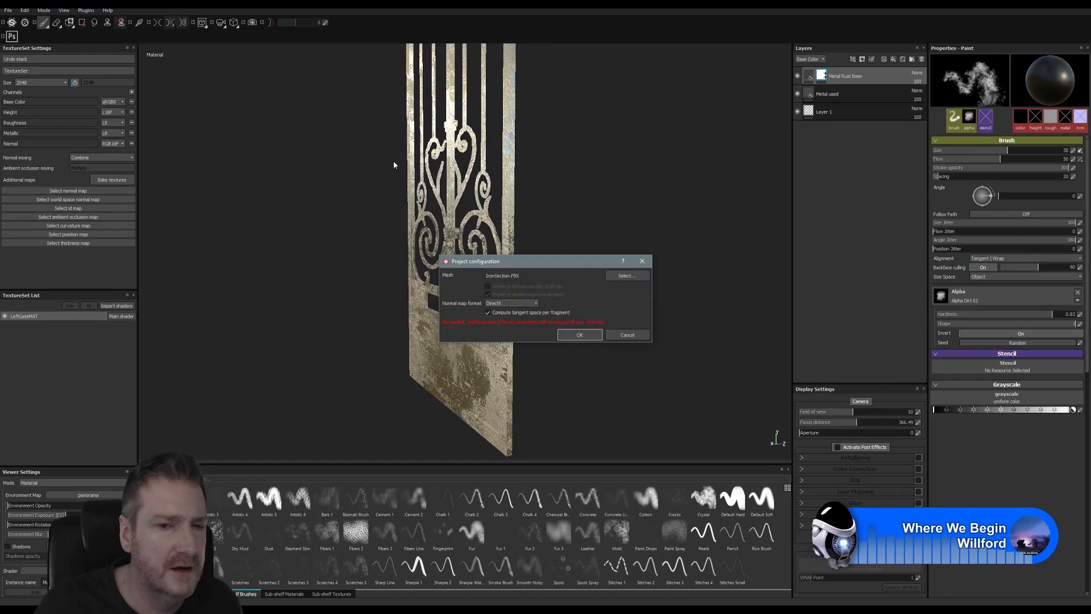
{"action": "left_click", "coordinate": [626, 276]}
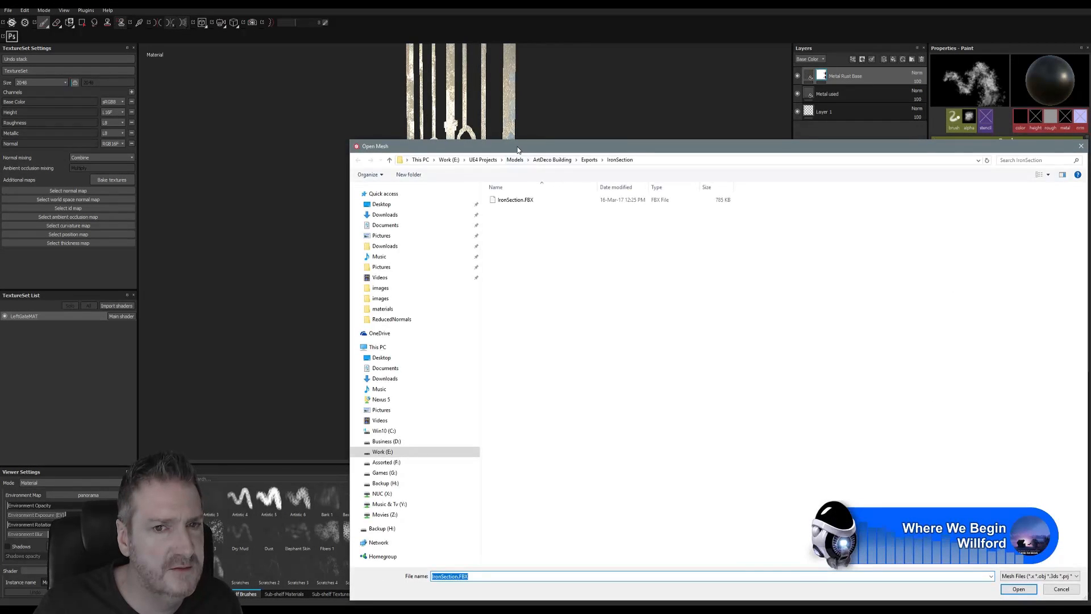
{"action": "left_click_drag", "start_coordinate": [517, 149], "coordinate": [382, 111]}
{"action": "double_click", "coordinate": [380, 160]}
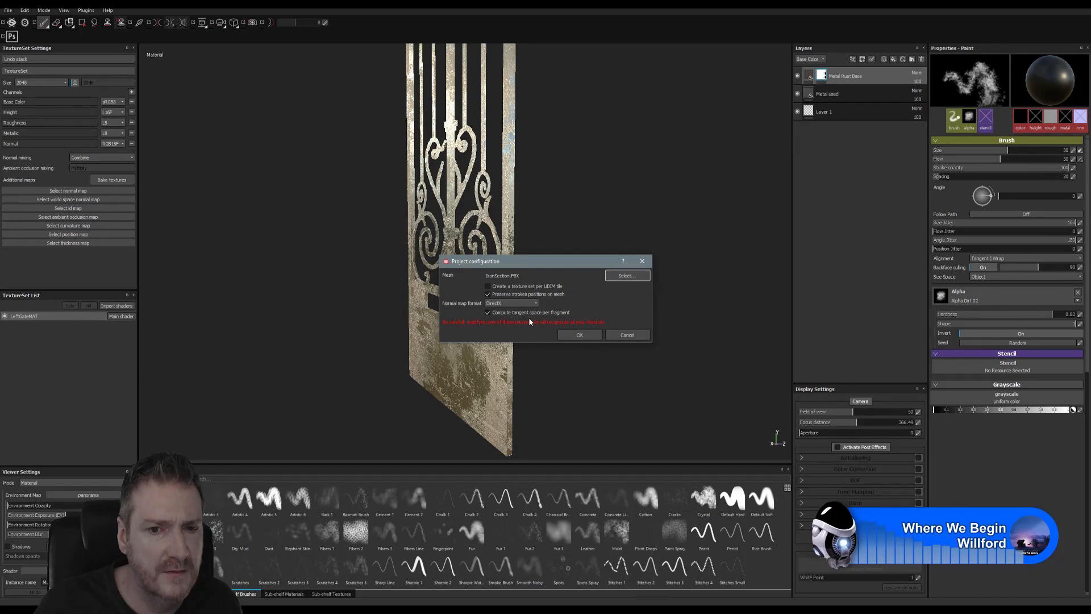
{"action": "left_click", "coordinate": [578, 336]}
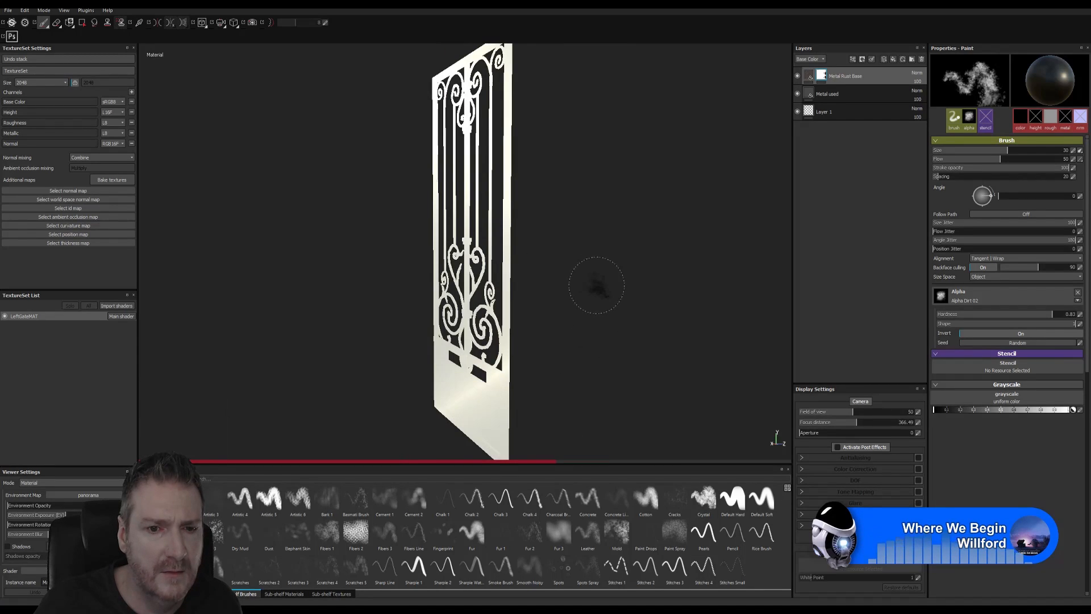
Examine the reloaded gate from both sides, checking the rust texture on the upper bars, scrollwork and lower panel
{"action": "mouse_move", "coordinate": [604, 288]}
{"action": "left_mouse_down", "text": "alt"}
{"action": "mouse_move", "coordinate": [390, 288]}
{"action": "mouse_move", "coordinate": [284, 254]}
{"action": "mouse_move", "coordinate": [675, 269]}
{"action": "mouse_move", "coordinate": [714, 246]}
{"action": "mouse_move", "coordinate": [704, 290]}
{"action": "mouse_move", "coordinate": [388, 269]}
{"action": "mouse_move", "coordinate": [385, 313]}
{"action": "left_mouse_up", "text": "alt"}
{"action": "right_click_drag", "start_coordinate": [386, 316], "coordinate": [931, 318], "text": "alt"}
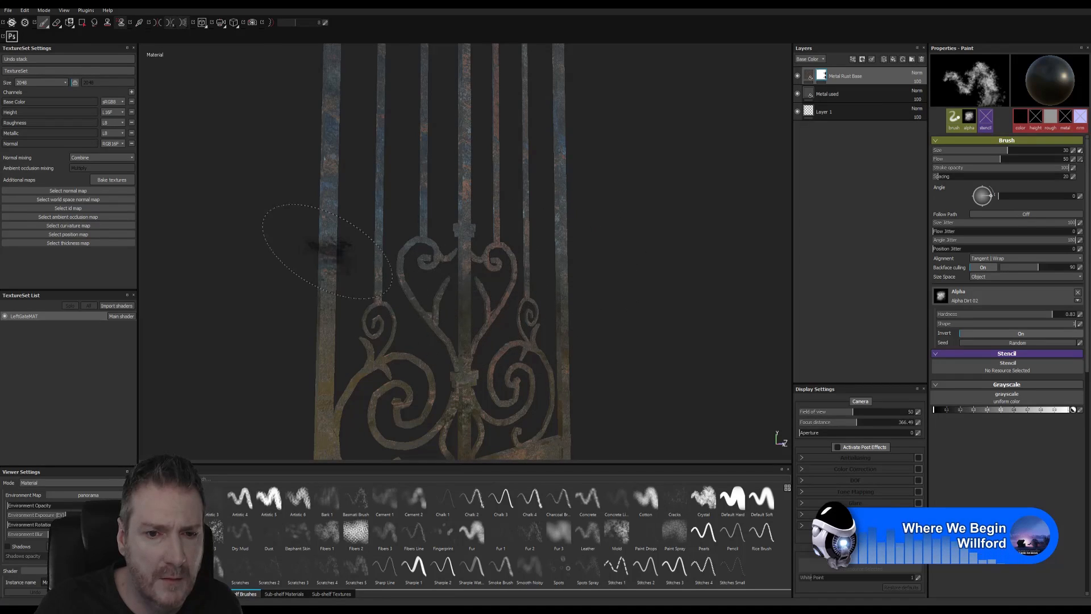
{"action": "mouse_move", "coordinate": [327, 250]}
{"action": "left_mouse_down", "text": "alt"}
{"action": "mouse_move", "coordinate": [670, 226]}
{"action": "mouse_move", "coordinate": [582, 234]}
{"action": "mouse_move", "coordinate": [560, 268]}
{"action": "mouse_move", "coordinate": [392, 282]}
{"action": "mouse_move", "coordinate": [297, 183]}
{"action": "mouse_move", "coordinate": [132, 250]}
{"action": "mouse_move", "coordinate": [86, 251]}
{"action": "mouse_move", "coordinate": [560, 258]}
{"action": "mouse_move", "coordinate": [579, 245]}
{"action": "mouse_move", "coordinate": [331, 268]}
{"action": "mouse_move", "coordinate": [272, 261]}
{"action": "mouse_move", "coordinate": [466, 264]}
{"action": "mouse_move", "coordinate": [387, 265]}
{"action": "mouse_move", "coordinate": [364, 278]}
{"action": "left_mouse_up", "text": "alt"}
{"action": "middle_click_drag", "start_coordinate": [372, 285], "coordinate": [406, 515], "text": "alt"}
{"action": "middle_click_drag", "start_coordinate": [407, 261], "coordinate": [415, 418], "text": "alt"}
{"action": "left_click_drag", "start_coordinate": [383, 334], "coordinate": [523, 322], "text": "alt"}
{"action": "middle_click_drag", "start_coordinate": [429, 236], "coordinate": [463, 329], "text": "alt"}
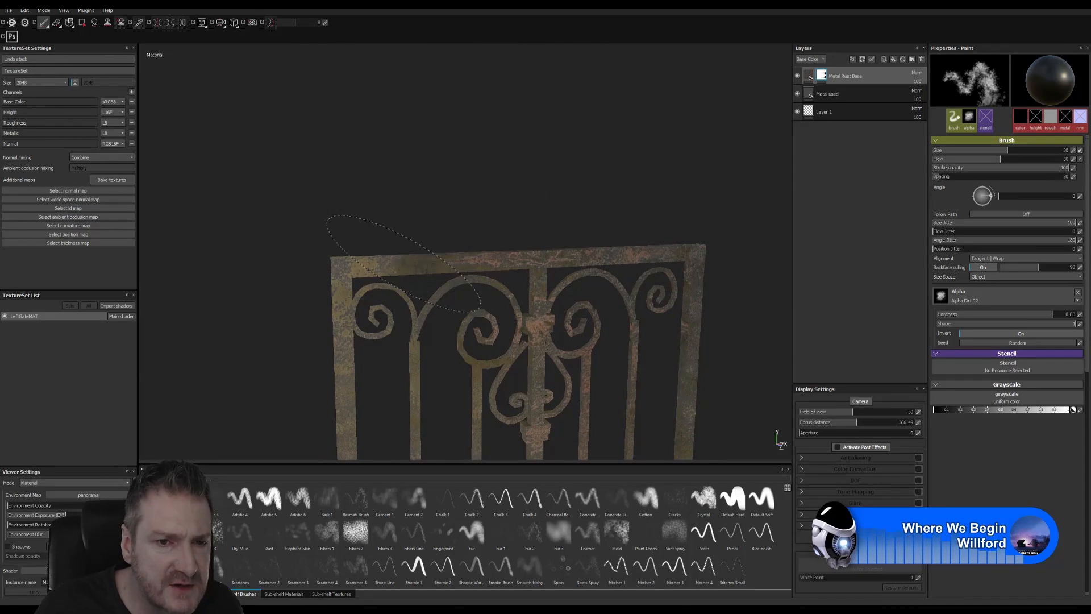
{"action": "left_click_drag", "start_coordinate": [300, 199], "coordinate": [270, 182], "text": "alt"}
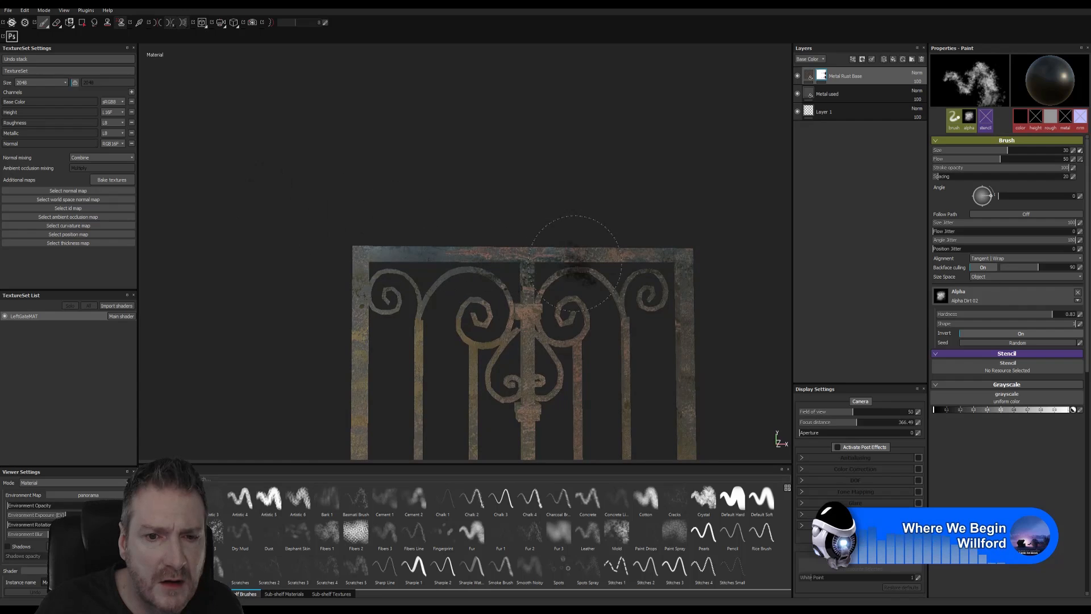
{"action": "mouse_move", "coordinate": [575, 262]}
{"action": "left_mouse_down", "text": "alt"}
{"action": "mouse_move", "coordinate": [625, 158]}
{"action": "mouse_move", "coordinate": [602, 171]}
{"action": "left_mouse_up", "text": "alt"}
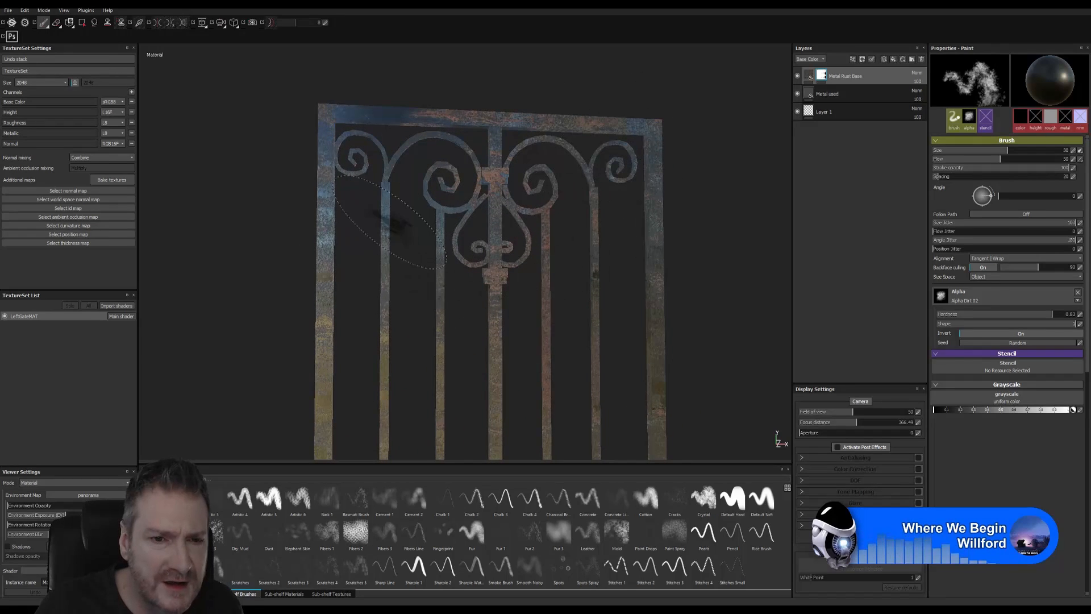
{"action": "mouse_move", "coordinate": [668, 304]}
{"action": "left_mouse_down", "text": "alt"}
{"action": "mouse_move", "coordinate": [675, 263]}
{"action": "mouse_move", "coordinate": [867, 259]}
{"action": "mouse_move", "coordinate": [853, 234]}
{"action": "mouse_move", "coordinate": [625, 244]}
{"action": "mouse_move", "coordinate": [390, 236]}
{"action": "mouse_move", "coordinate": [356, 262]}
{"action": "mouse_move", "coordinate": [765, 256]}
{"action": "mouse_move", "coordinate": [824, 288]}
{"action": "mouse_move", "coordinate": [629, 117]}
{"action": "mouse_move", "coordinate": [585, 300]}
{"action": "mouse_move", "coordinate": [614, 256]}
{"action": "mouse_move", "coordinate": [691, 249]}
{"action": "mouse_move", "coordinate": [584, 254]}
{"action": "mouse_move", "coordinate": [588, 177]}
{"action": "mouse_move", "coordinate": [567, 293]}
{"action": "mouse_move", "coordinate": [650, 302]}
{"action": "left_mouse_up", "text": "alt"}
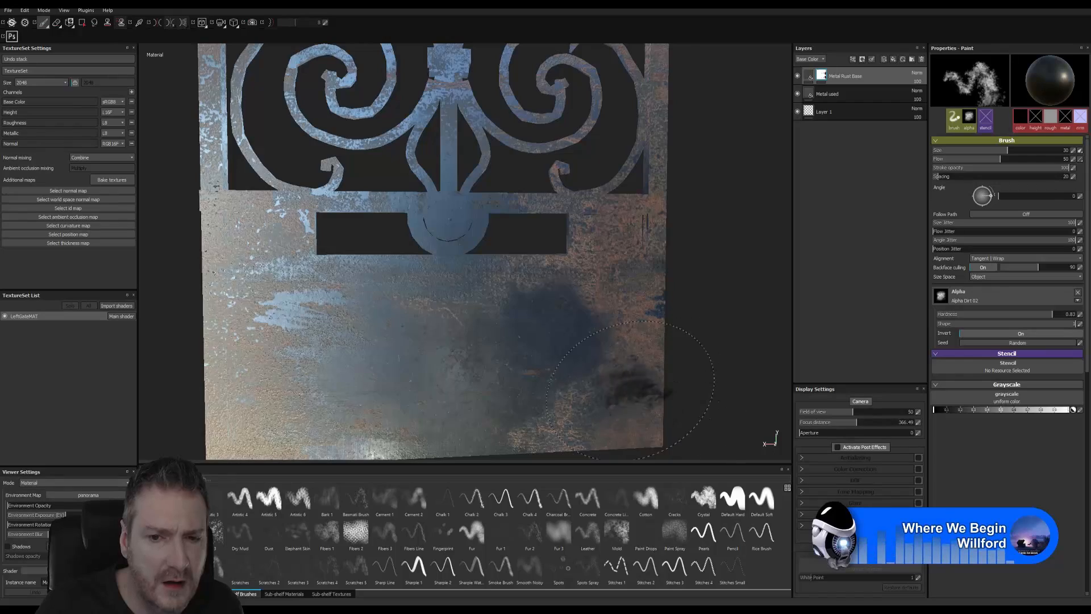
{"action": "left_click_drag", "start_coordinate": [721, 312], "coordinate": [668, 304], "text": "alt"}
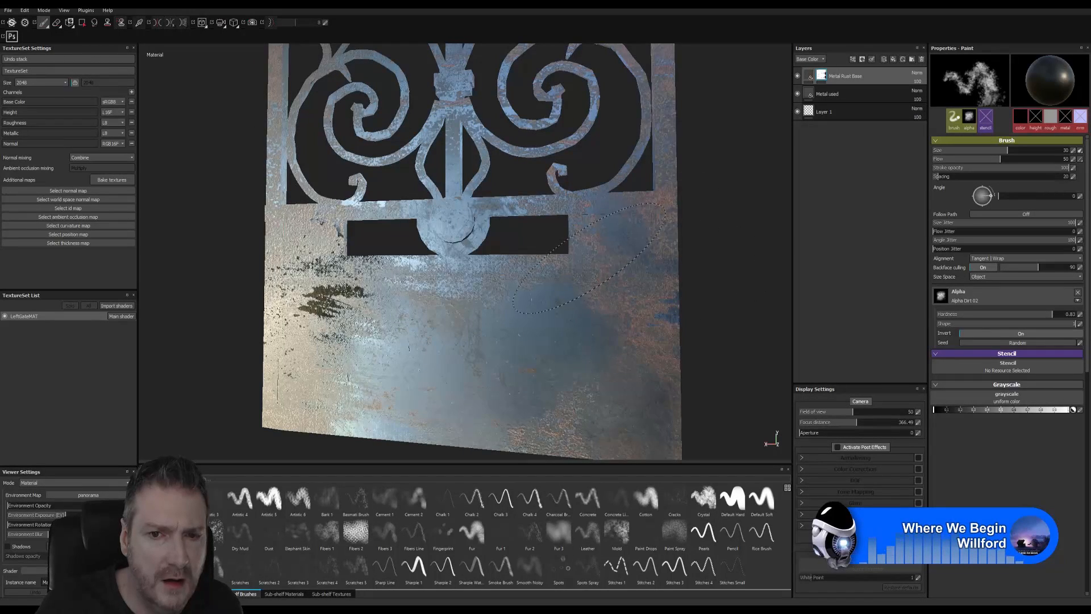
{"action": "left_click_drag", "start_coordinate": [713, 233], "coordinate": [634, 275], "text": "alt"}
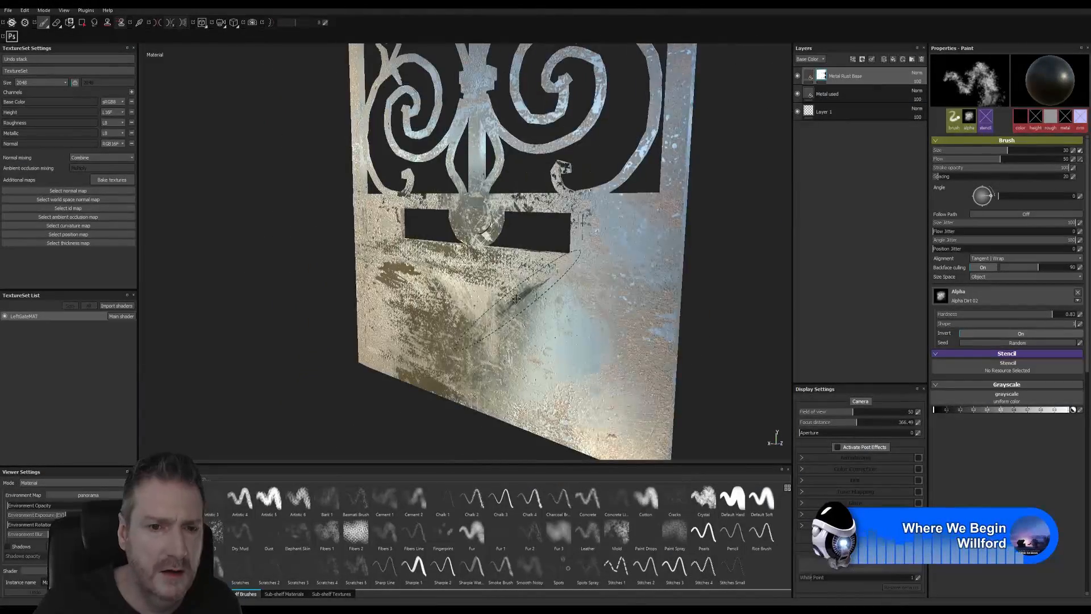
{"action": "mouse_move", "coordinate": [515, 297]}
{"action": "left_mouse_down", "text": "alt"}
{"action": "mouse_move", "coordinate": [438, 451]}
{"action": "mouse_move", "coordinate": [578, 349]}
{"action": "mouse_move", "coordinate": [698, 310]}
{"action": "mouse_move", "coordinate": [470, 397]}
{"action": "mouse_move", "coordinate": [443, 383]}
{"action": "left_mouse_up", "text": "alt"}
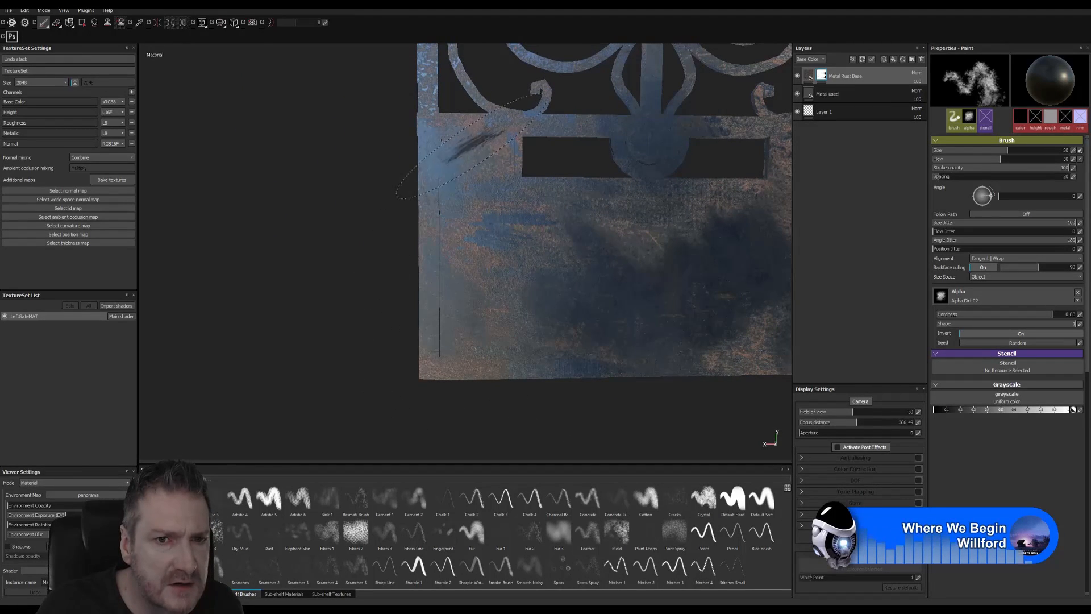
{"action": "mouse_move", "coordinate": [369, 318]}
{"action": "left_mouse_down", "text": "alt"}
{"action": "mouse_move", "coordinate": [637, 334]}
{"action": "mouse_move", "coordinate": [631, 293]}
{"action": "mouse_move", "coordinate": [588, 322]}
{"action": "mouse_move", "coordinate": [609, 330]}
{"action": "mouse_move", "coordinate": [617, 363]}
{"action": "left_mouse_up", "text": "alt"}
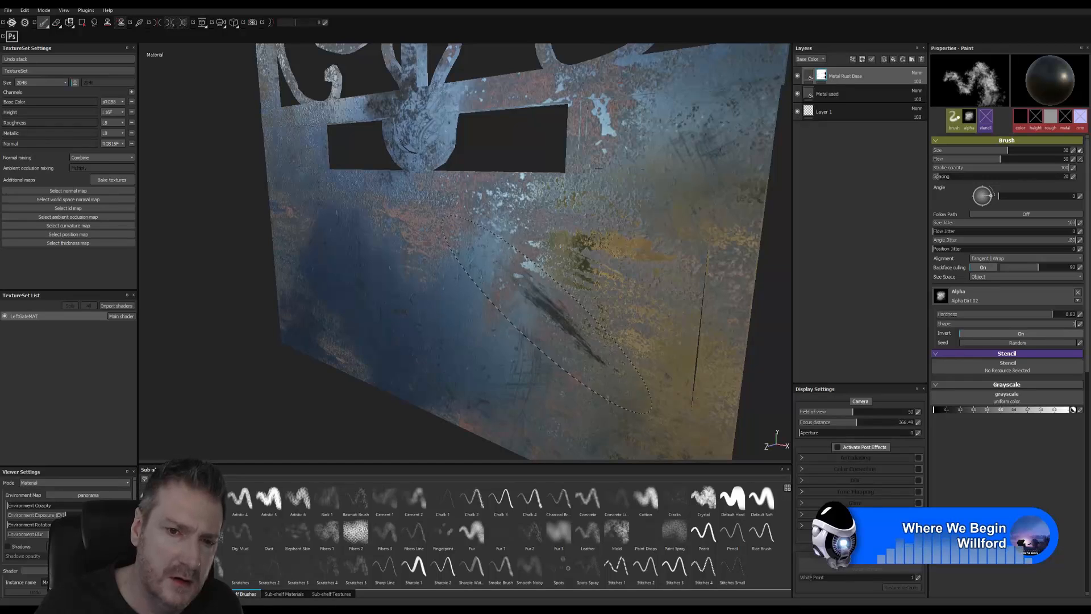
Paint the Metal Rust Base mask with the Alpha Dirt 02 brush to break up the rust on both faces of the lower panel
{"action": "mouse_move", "coordinate": [739, 306]}
{"action": "left_mouse_down", "text": "alt"}
{"action": "mouse_move", "coordinate": [181, 283]}
{"action": "mouse_move", "coordinate": [221, 299]}
{"action": "mouse_move", "coordinate": [390, 275]}
{"action": "mouse_move", "coordinate": [275, 295]}
{"action": "mouse_move", "coordinate": [594, 333]}
{"action": "mouse_move", "coordinate": [718, 292]}
{"action": "mouse_move", "coordinate": [760, 326]}
{"action": "mouse_move", "coordinate": [775, 274]}
{"action": "mouse_move", "coordinate": [749, 257]}
{"action": "mouse_move", "coordinate": [760, 305]}
{"action": "mouse_move", "coordinate": [302, 285]}
{"action": "mouse_move", "coordinate": [275, 322]}
{"action": "mouse_move", "coordinate": [569, 307]}
{"action": "mouse_move", "coordinate": [730, 282]}
{"action": "mouse_move", "coordinate": [769, 309]}
{"action": "mouse_move", "coordinate": [312, 272]}
{"action": "mouse_move", "coordinate": [299, 297]}
{"action": "mouse_move", "coordinate": [725, 297]}
{"action": "mouse_move", "coordinate": [748, 263]}
{"action": "mouse_move", "coordinate": [763, 284]}
{"action": "mouse_move", "coordinate": [743, 365]}
{"action": "mouse_move", "coordinate": [772, 444]}
{"action": "mouse_move", "coordinate": [625, 392]}
{"action": "mouse_move", "coordinate": [672, 267]}
{"action": "mouse_move", "coordinate": [260, 258]}
{"action": "mouse_move", "coordinate": [406, 226]}
{"action": "mouse_move", "coordinate": [514, 319]}
{"action": "mouse_move", "coordinate": [633, 341]}
{"action": "mouse_move", "coordinate": [591, 355]}
{"action": "left_mouse_up", "text": "alt"}
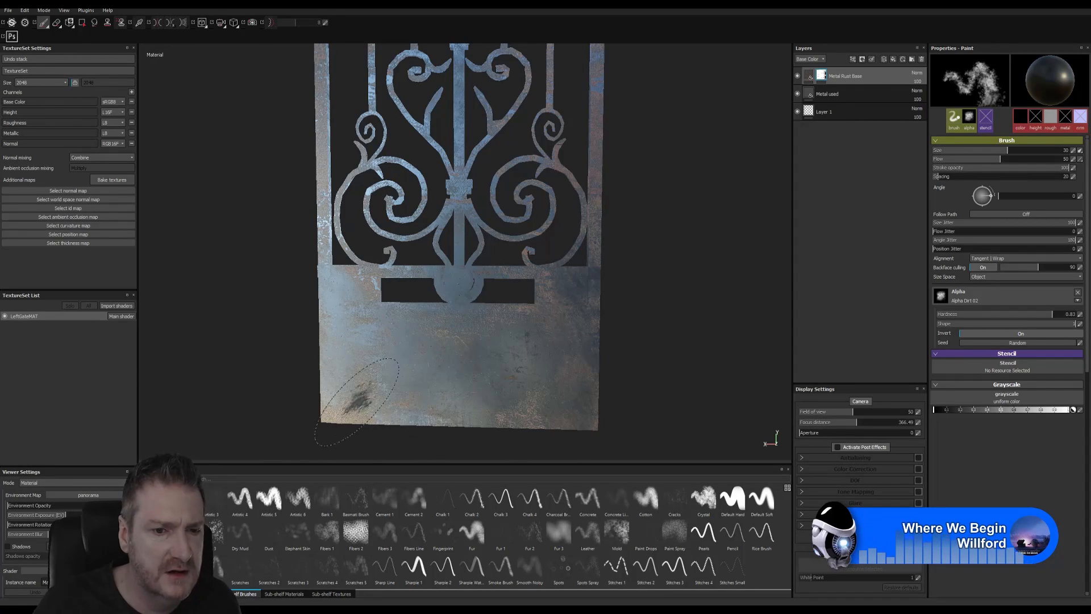
{"action": "left_click_drag", "start_coordinate": [295, 245], "coordinate": [362, 307], "text": "alt"}
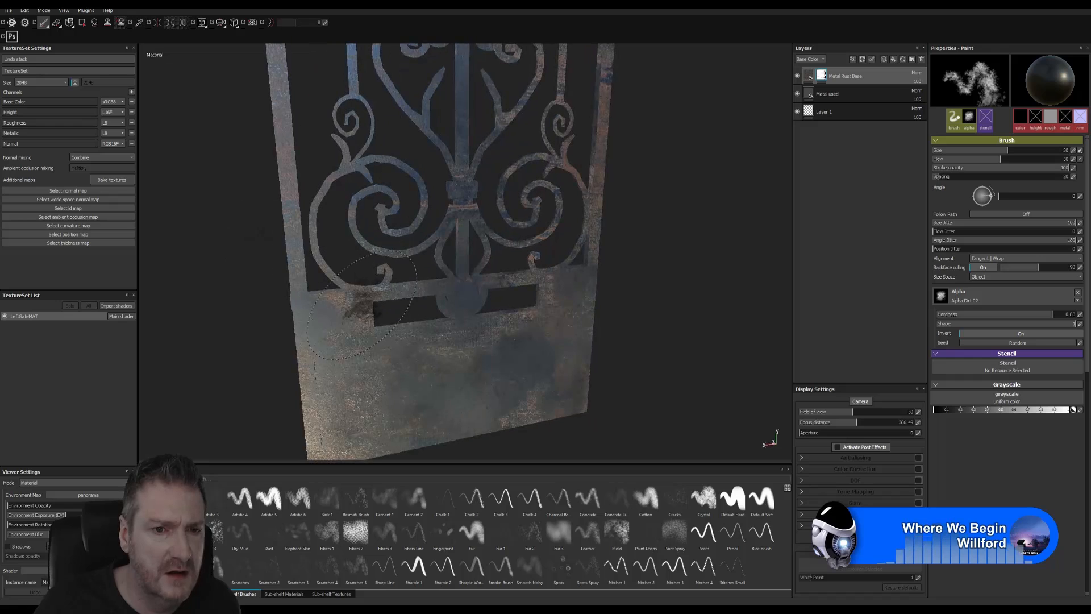
{"action": "left_click", "coordinate": [333, 302]}
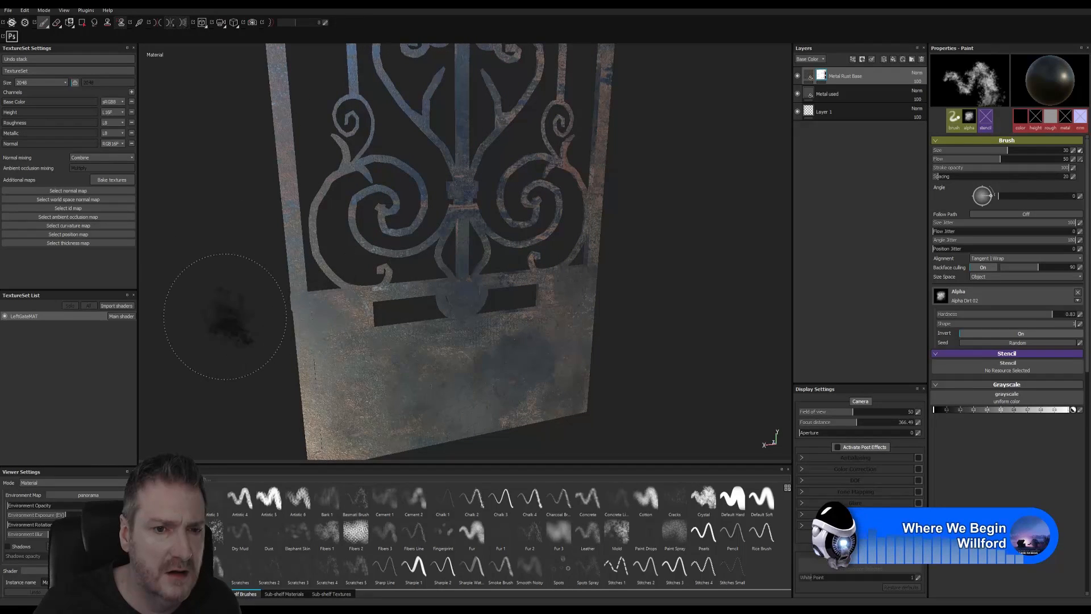
{"action": "left_click_drag", "start_coordinate": [224, 316], "coordinate": [784, 375], "text": "alt"}
{"action": "middle_click_drag", "start_coordinate": [784, 375], "coordinate": [591, 353], "text": "alt"}
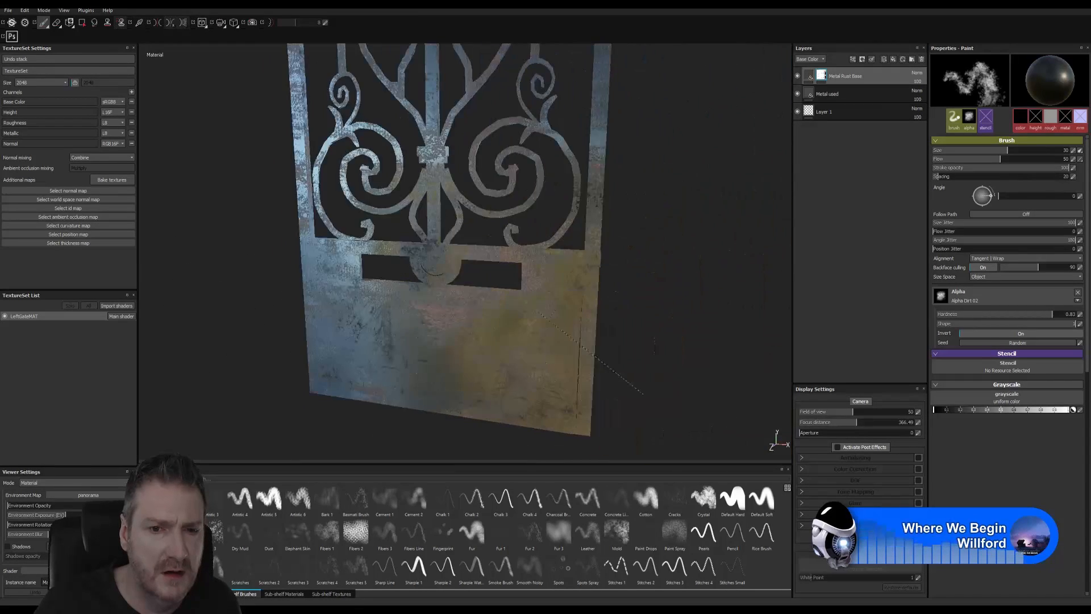
{"action": "mouse_move", "coordinate": [591, 353]}
{"action": "left_mouse_down", "text": "alt"}
{"action": "mouse_move", "coordinate": [682, 287]}
{"action": "mouse_move", "coordinate": [543, 293]}
{"action": "left_mouse_up", "text": "alt"}
{"action": "left_click", "coordinate": [542, 292]}
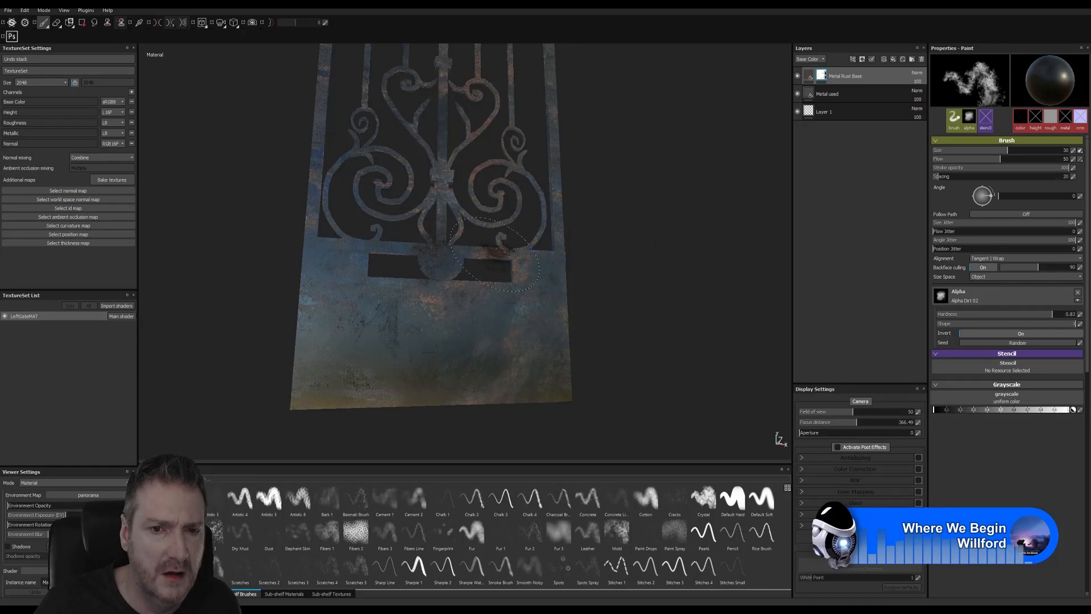
{"action": "left_click_drag", "start_coordinate": [643, 265], "coordinate": [336, 299], "text": "alt"}
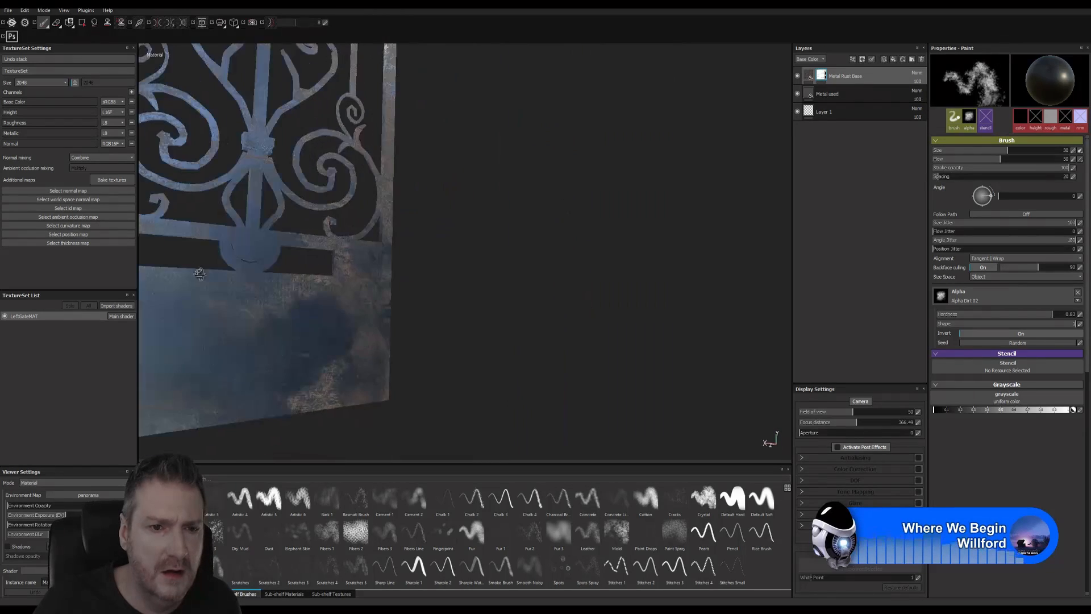
{"action": "middle_click_drag", "start_coordinate": [336, 299], "coordinate": [462, 290], "text": "alt"}
{"action": "mouse_move", "coordinate": [462, 290]}
{"action": "left_mouse_down", "text": "alt"}
{"action": "mouse_move", "coordinate": [591, 316]}
{"action": "mouse_move", "coordinate": [518, 275]}
{"action": "mouse_move", "coordinate": [534, 284]}
{"action": "mouse_move", "coordinate": [552, 275]}
{"action": "mouse_move", "coordinate": [551, 284]}
{"action": "left_mouse_up", "text": "alt"}
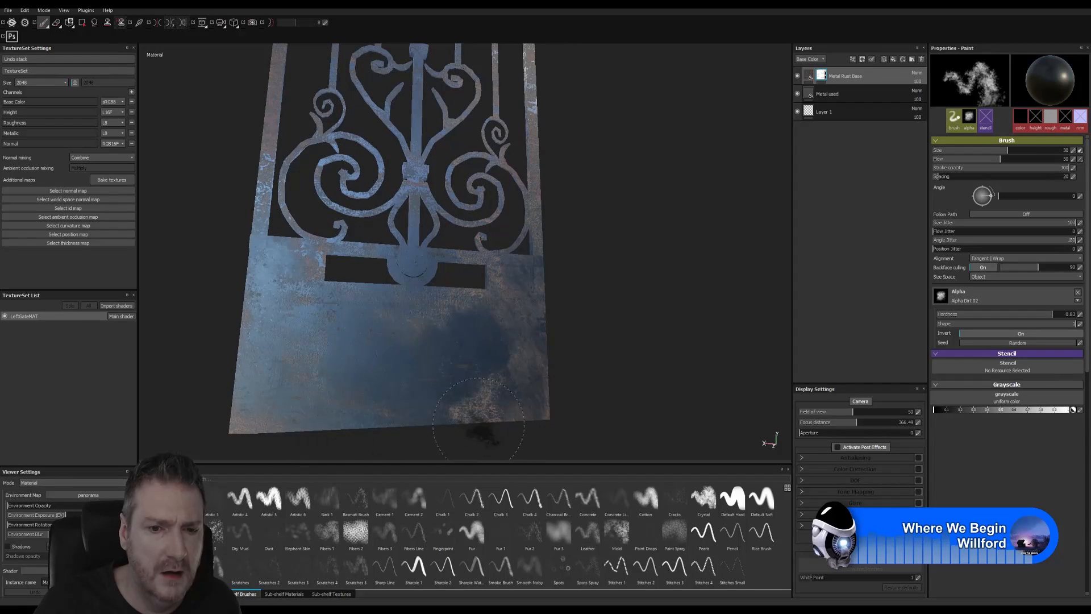
Extend the Metal Rust Base mask painting along the gate's outer frame and vertical bars
{"action": "left_click_drag", "start_coordinate": [639, 258], "coordinate": [544, 363], "text": "alt"}
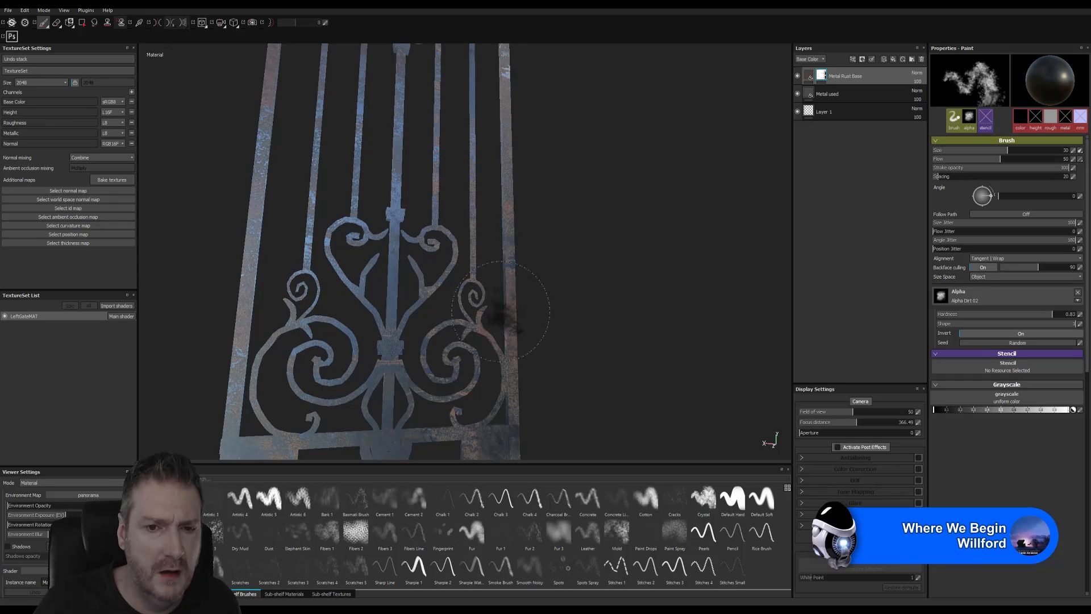
{"action": "mouse_move", "coordinate": [522, 335]}
{"action": "left_mouse_down", "text": "alt"}
{"action": "mouse_move", "coordinate": [638, 298]}
{"action": "mouse_move", "coordinate": [602, 307]}
{"action": "mouse_move", "coordinate": [557, 138]}
{"action": "mouse_move", "coordinate": [538, 192]}
{"action": "left_mouse_up", "text": "alt"}
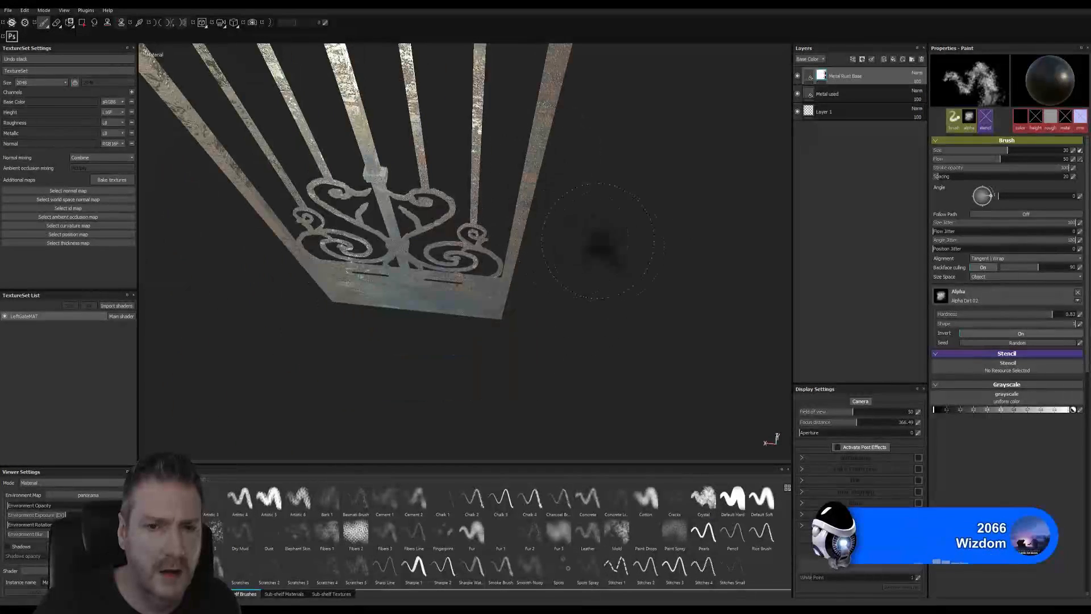
{"action": "left_click_drag", "start_coordinate": [597, 240], "coordinate": [532, 176], "text": "alt"}
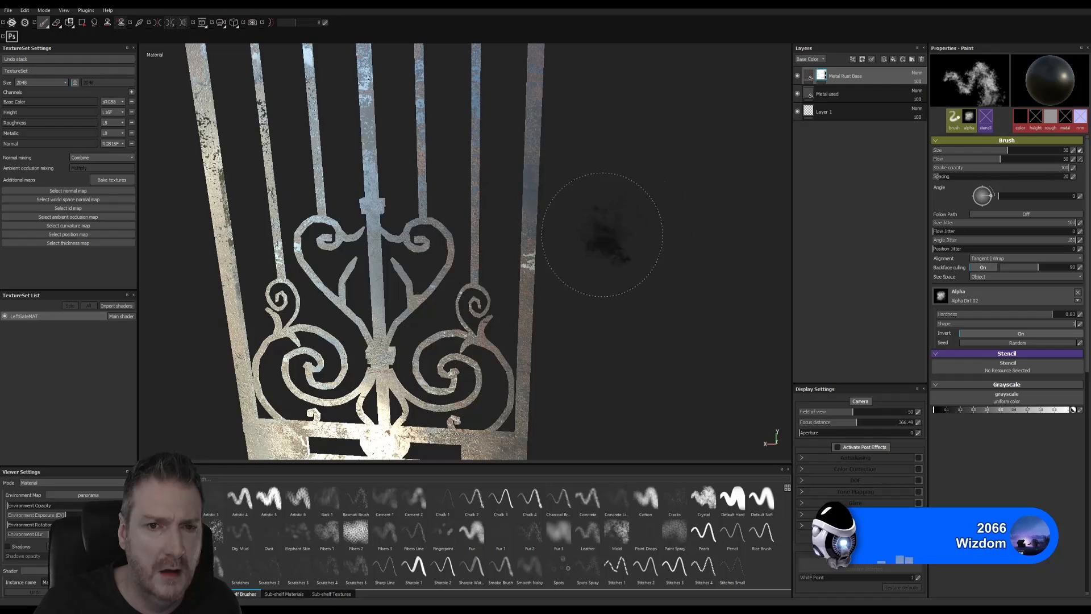
{"action": "mouse_move", "coordinate": [602, 234]}
{"action": "left_mouse_down", "text": "alt"}
{"action": "mouse_move", "coordinate": [652, 297]}
{"action": "mouse_move", "coordinate": [378, 188]}
{"action": "mouse_move", "coordinate": [388, 176]}
{"action": "left_mouse_up", "text": "alt"}
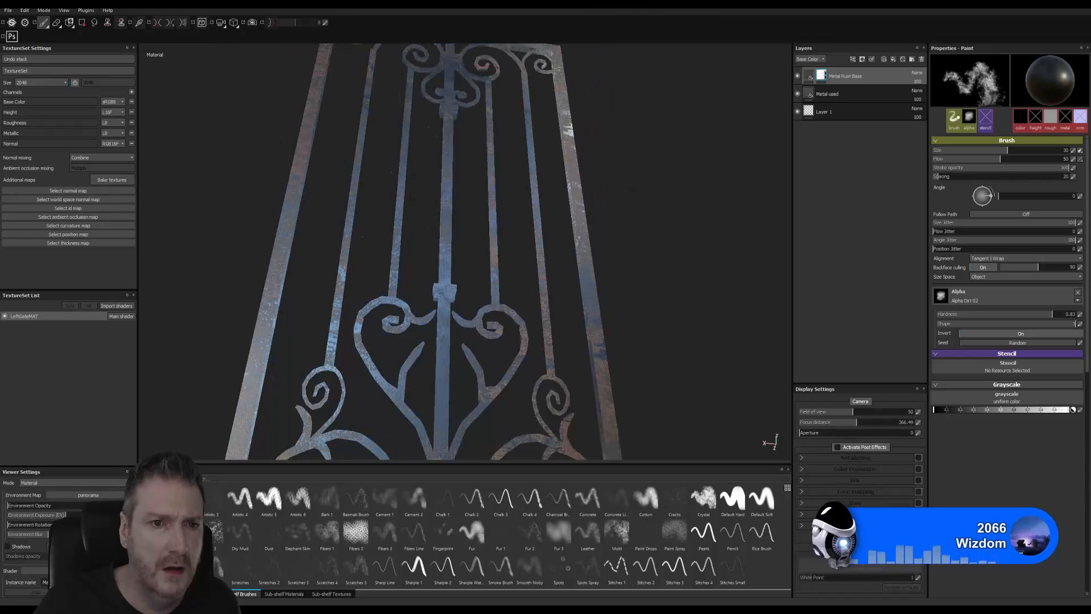
{"action": "left_click_drag", "start_coordinate": [352, 142], "coordinate": [325, 122]}
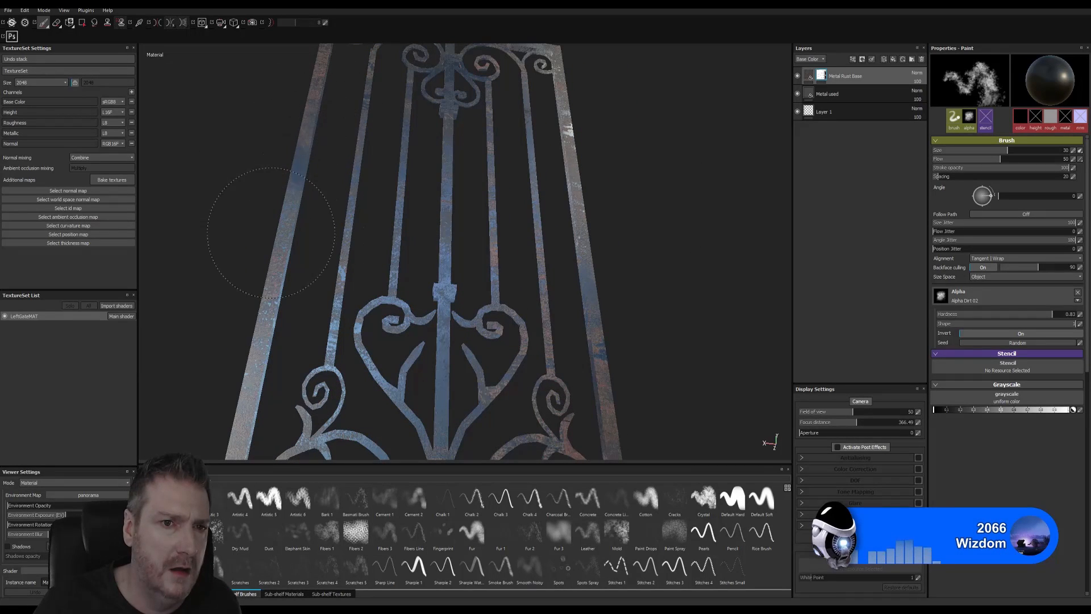
{"action": "mouse_move", "coordinate": [588, 194]}
{"action": "left_mouse_down", "text": "alt"}
{"action": "mouse_move", "coordinate": [550, 253]}
{"action": "mouse_move", "coordinate": [594, 227]}
{"action": "left_mouse_up", "text": "alt"}
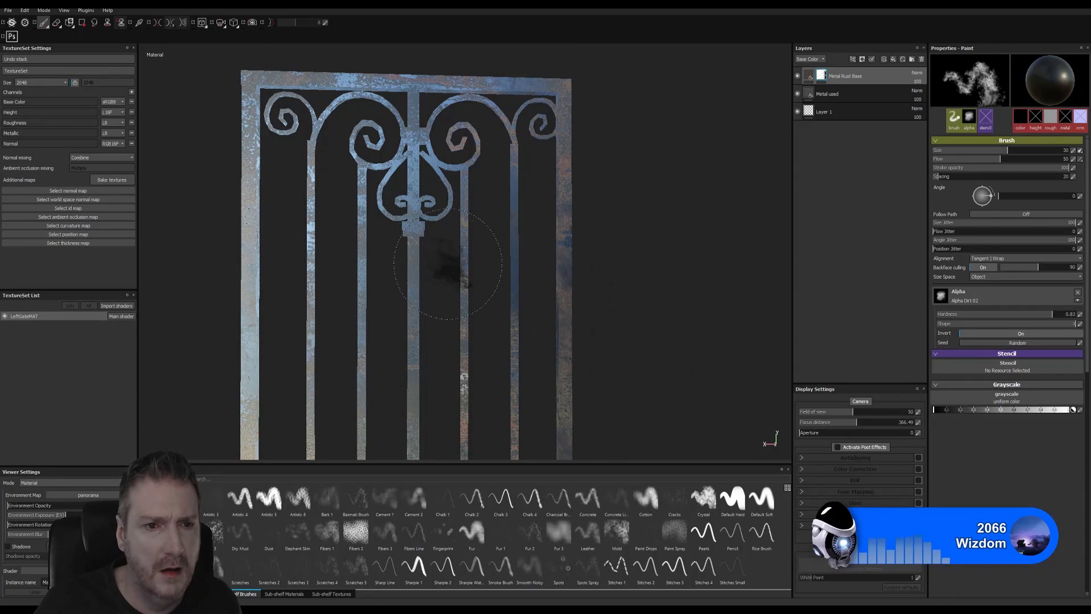
{"action": "left_click_drag", "start_coordinate": [447, 263], "coordinate": [510, 346], "text": "alt"}
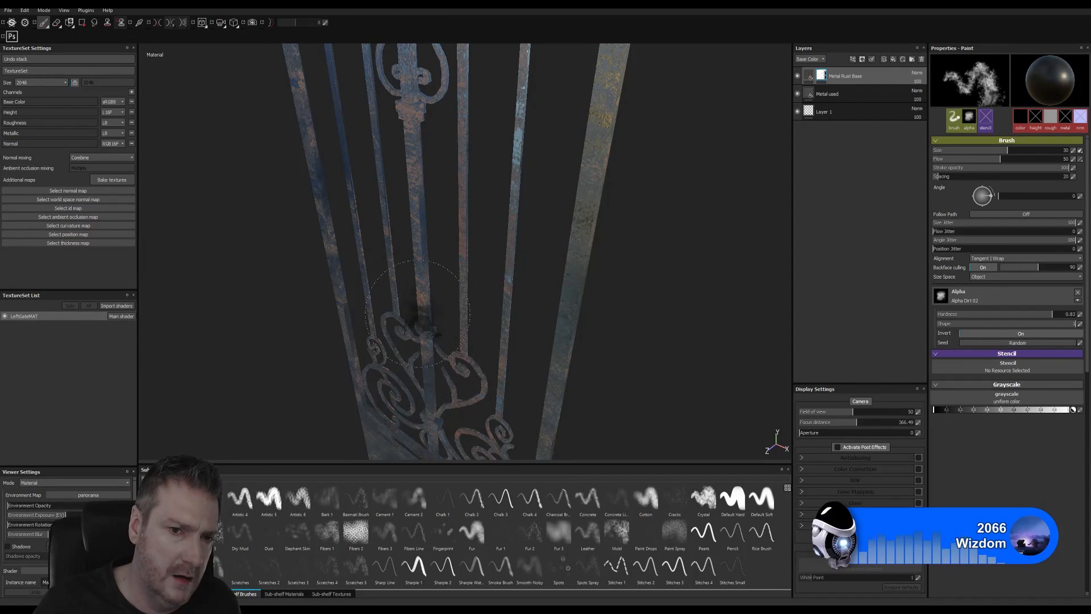
{"action": "mouse_move", "coordinate": [608, 287]}
{"action": "left_mouse_down", "text": "alt"}
{"action": "mouse_move", "coordinate": [409, 318]}
{"action": "mouse_move", "coordinate": [612, 271]}
{"action": "mouse_move", "coordinate": [421, 319]}
{"action": "mouse_move", "coordinate": [587, 203]}
{"action": "mouse_move", "coordinate": [516, 182]}
{"action": "mouse_move", "coordinate": [375, 244]}
{"action": "mouse_move", "coordinate": [134, 260]}
{"action": "mouse_move", "coordinate": [154, 263]}
{"action": "left_mouse_up", "text": "alt"}
{"action": "mouse_move", "coordinate": [448, 275]}
{"action": "left_mouse_down", "text": "alt"}
{"action": "mouse_move", "coordinate": [326, 283]}
{"action": "mouse_move", "coordinate": [569, 327]}
{"action": "mouse_move", "coordinate": [482, 381]}
{"action": "left_mouse_up", "text": "alt"}
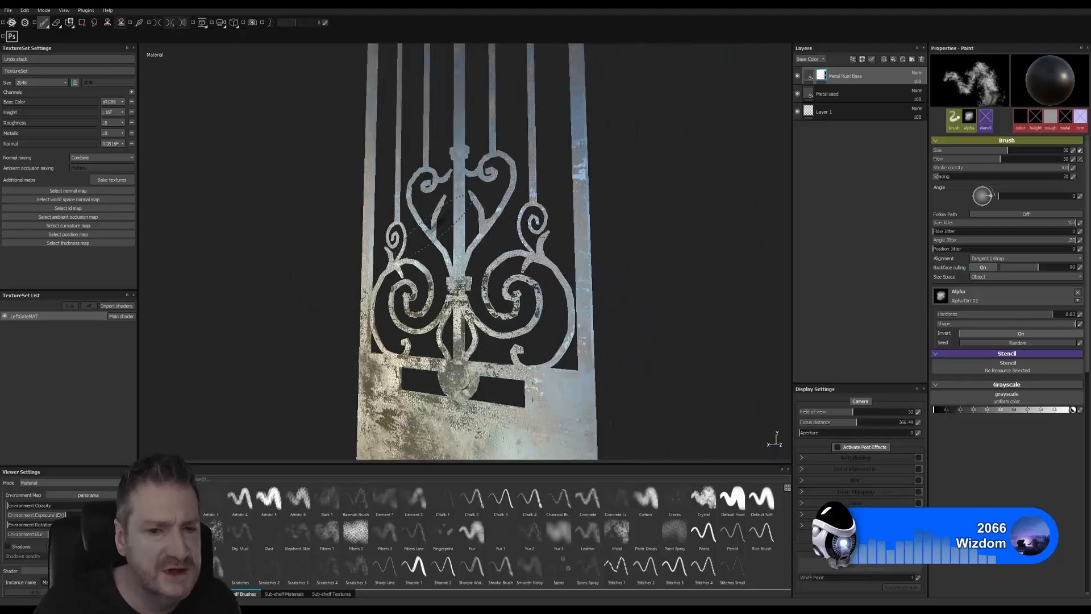
Hide the Metal Rust Base layer and set the Metal used material's Height Range to 0.04 and Height Position to 0.07
{"action": "left_click", "coordinate": [797, 76]}
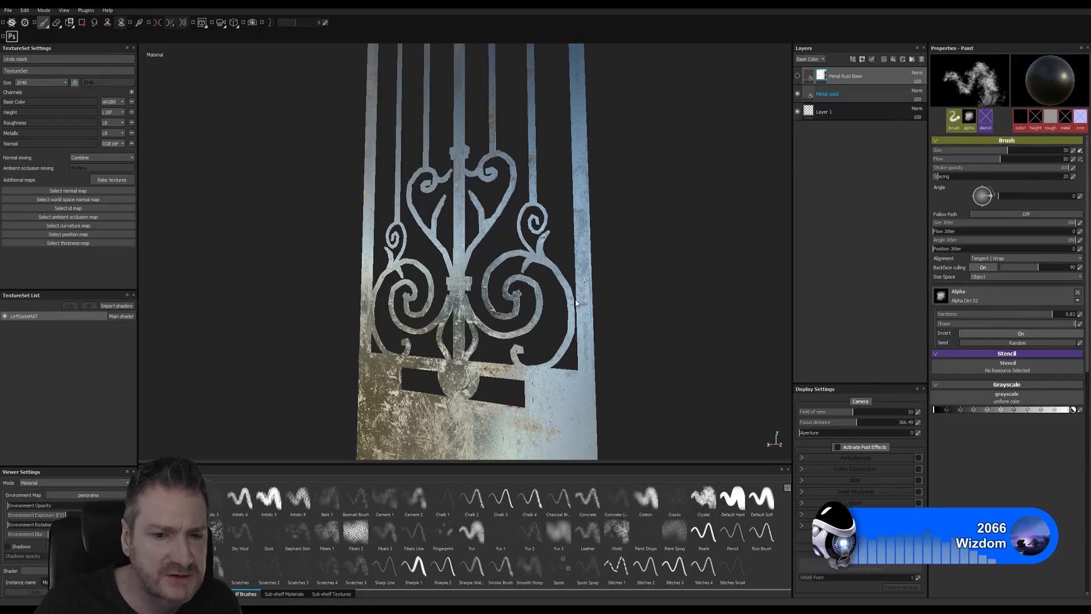
{"action": "left_click", "coordinate": [942, 218]}
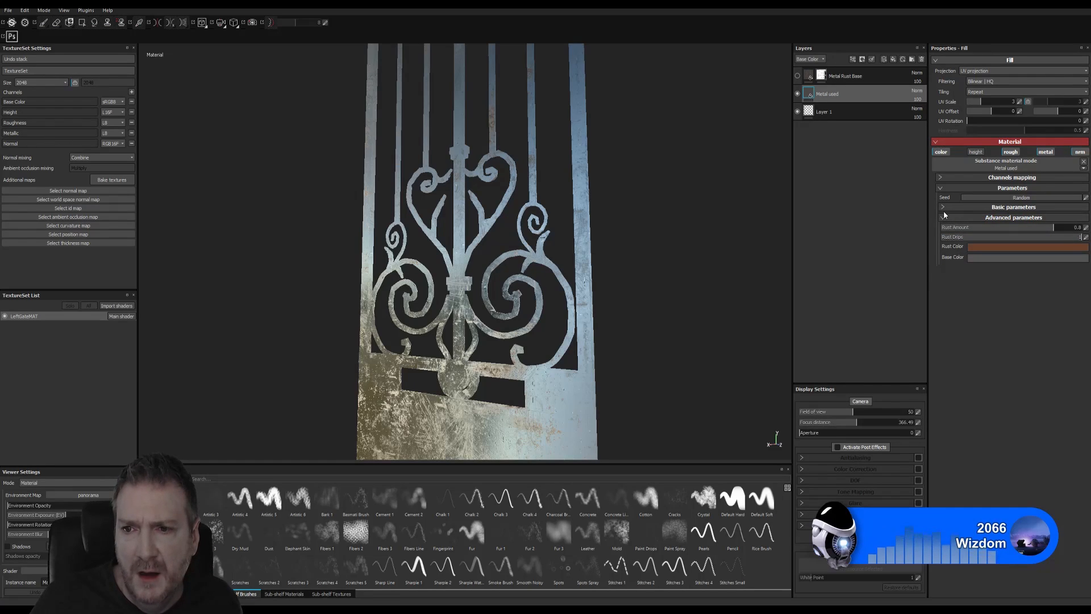
{"action": "left_click", "coordinate": [942, 207]}
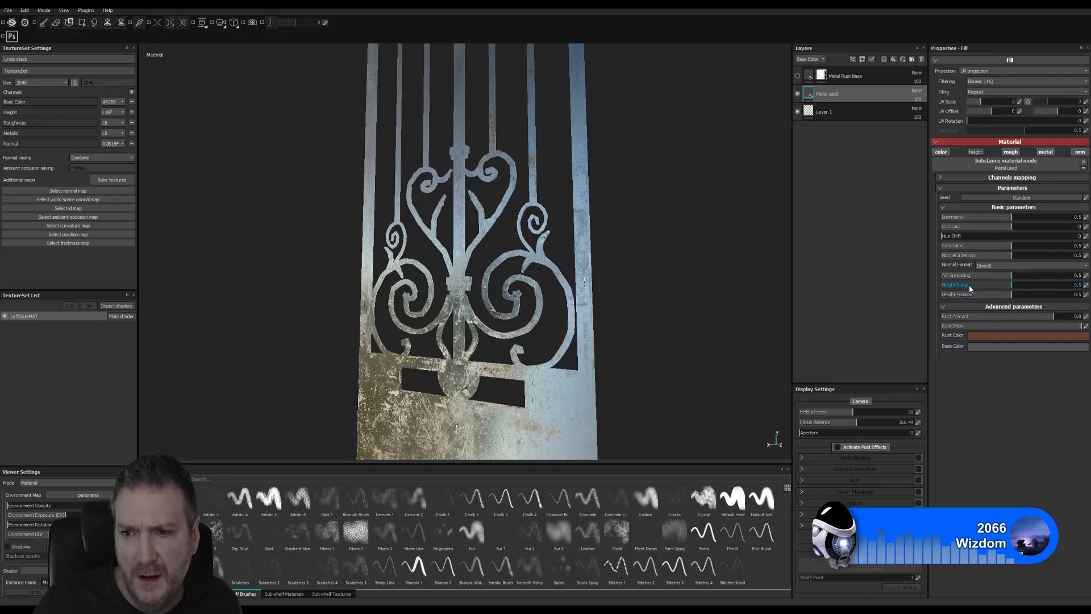
{"action": "left_click", "coordinate": [947, 286]}
{"action": "left_click", "coordinate": [950, 294]}
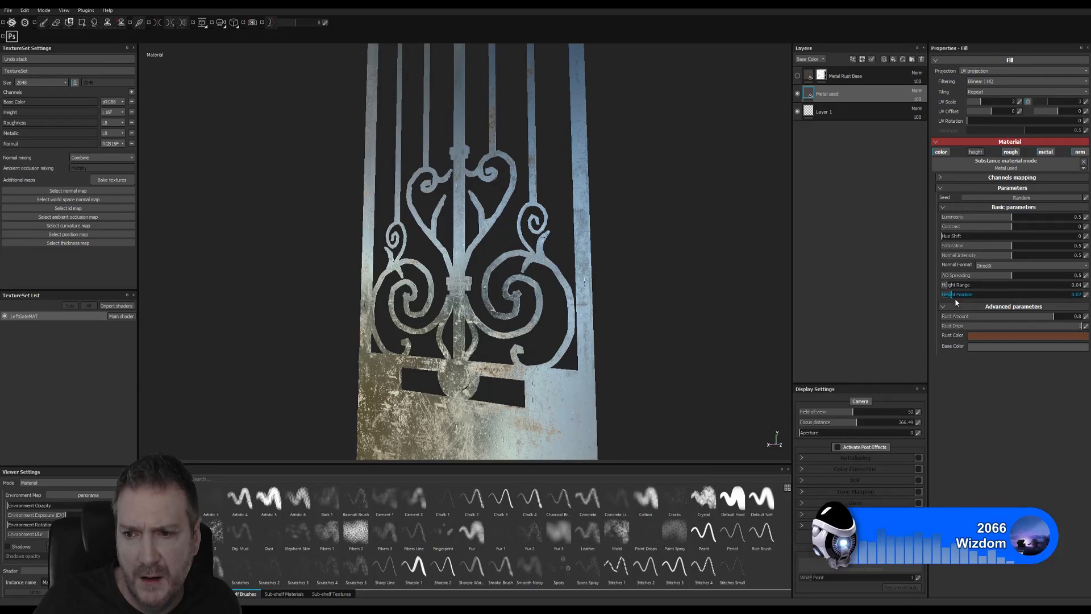
Turn off the metal channel on the Metal used layer and check the gate's surface from another angle
{"action": "left_click", "coordinate": [808, 76]}
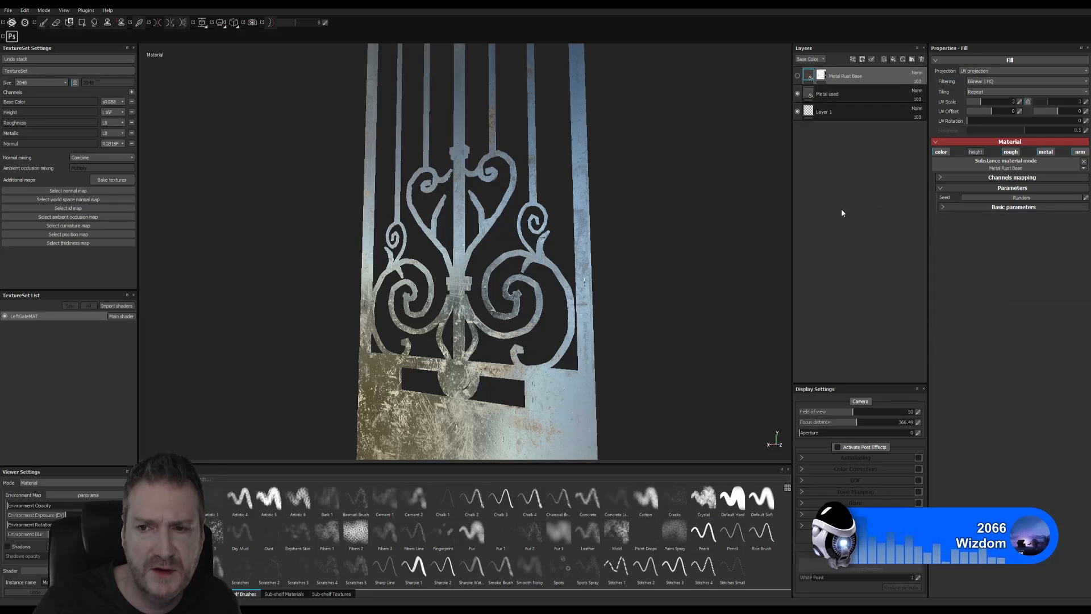
{"action": "left_click", "coordinate": [942, 208]}
{"action": "left_click", "coordinate": [942, 209]}
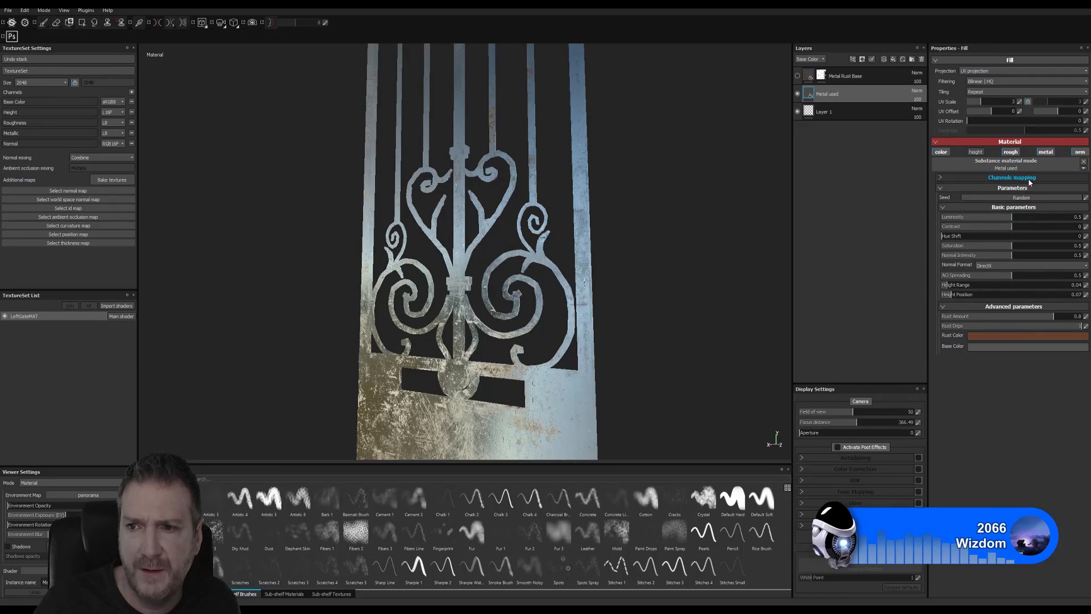
{"action": "left_click", "coordinate": [1045, 154]}
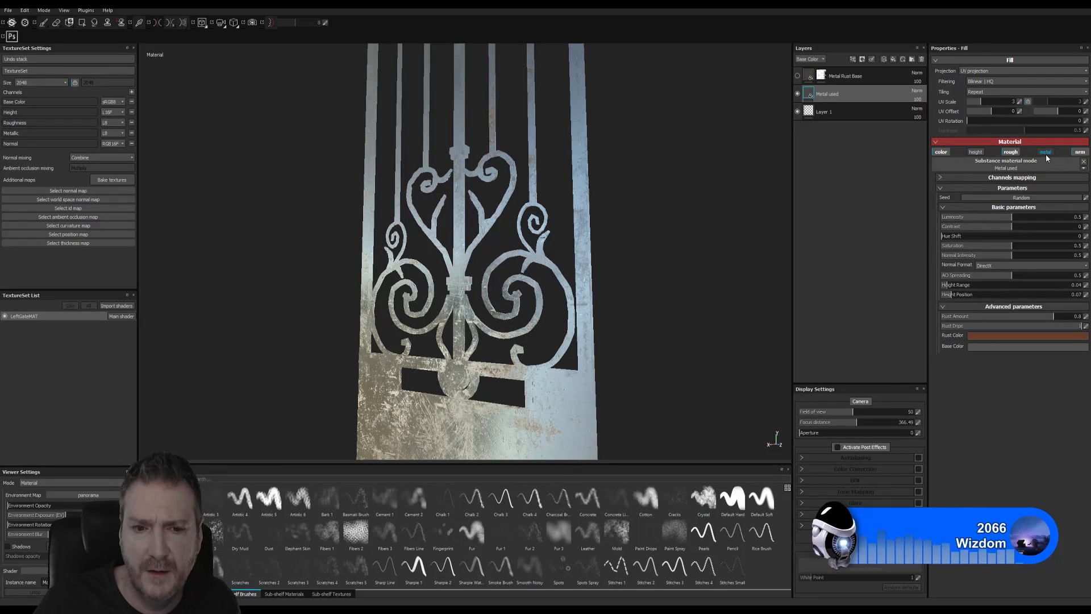
{"action": "left_click_drag", "start_coordinate": [648, 309], "coordinate": [650, 270], "text": "alt"}
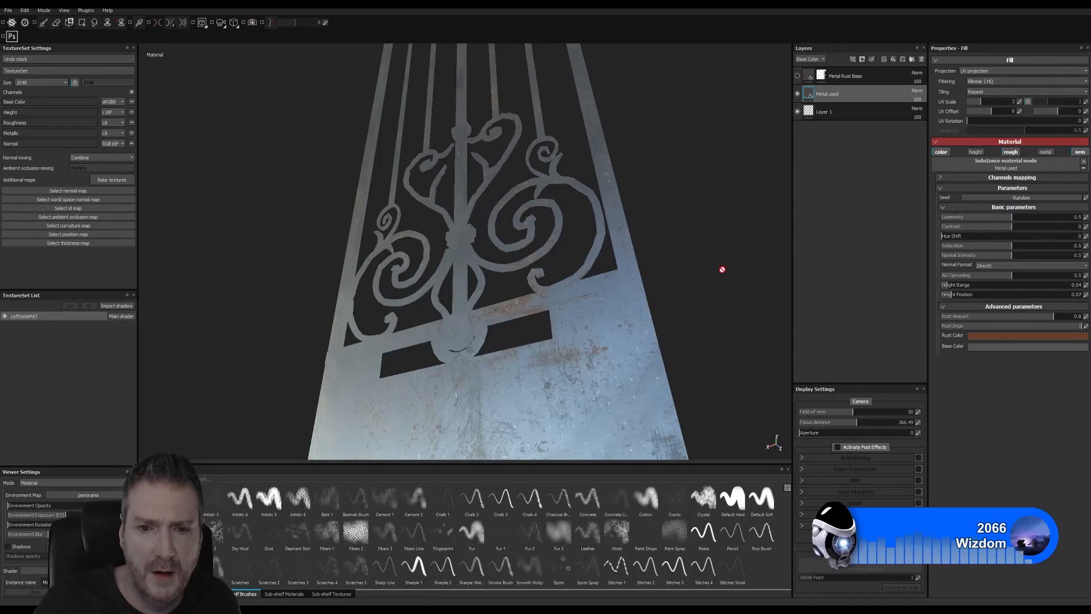
{"action": "left_click_drag", "start_coordinate": [721, 267], "coordinate": [655, 300], "text": "alt"}
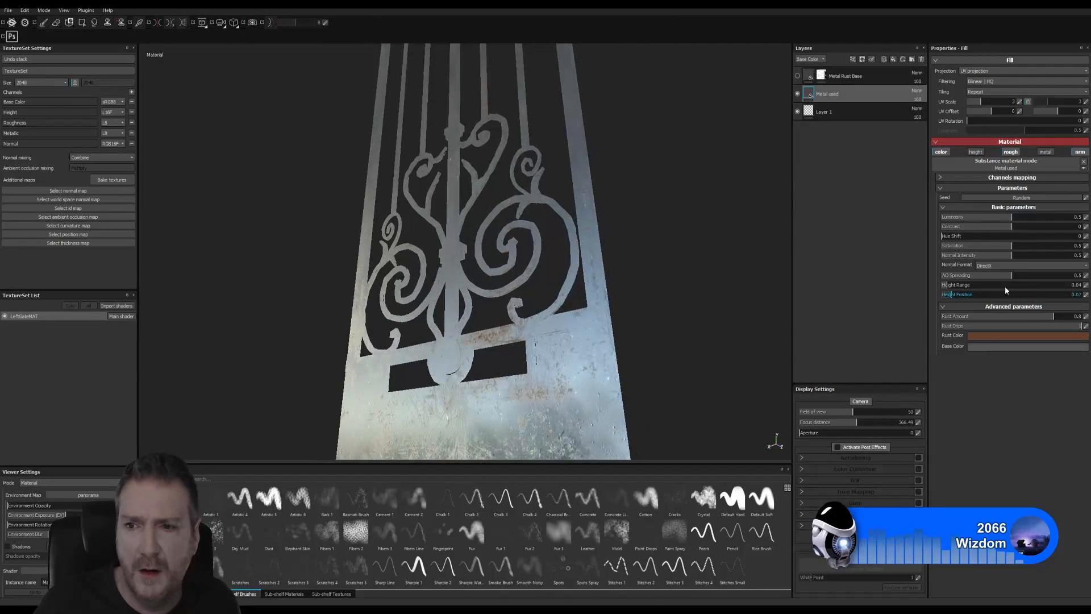
Set the Metal used material's Normal Intensity to 0.2 and its Rust Amount to 0.68
{"action": "left_click", "coordinate": [969, 255]}
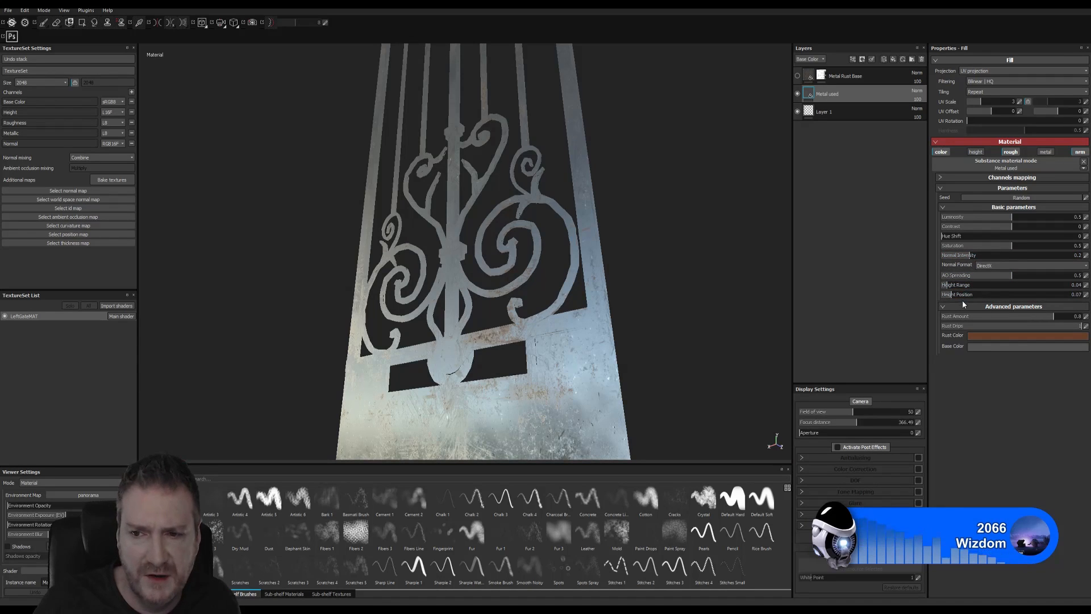
{"action": "left_click_drag", "start_coordinate": [974, 316], "coordinate": [989, 317]}
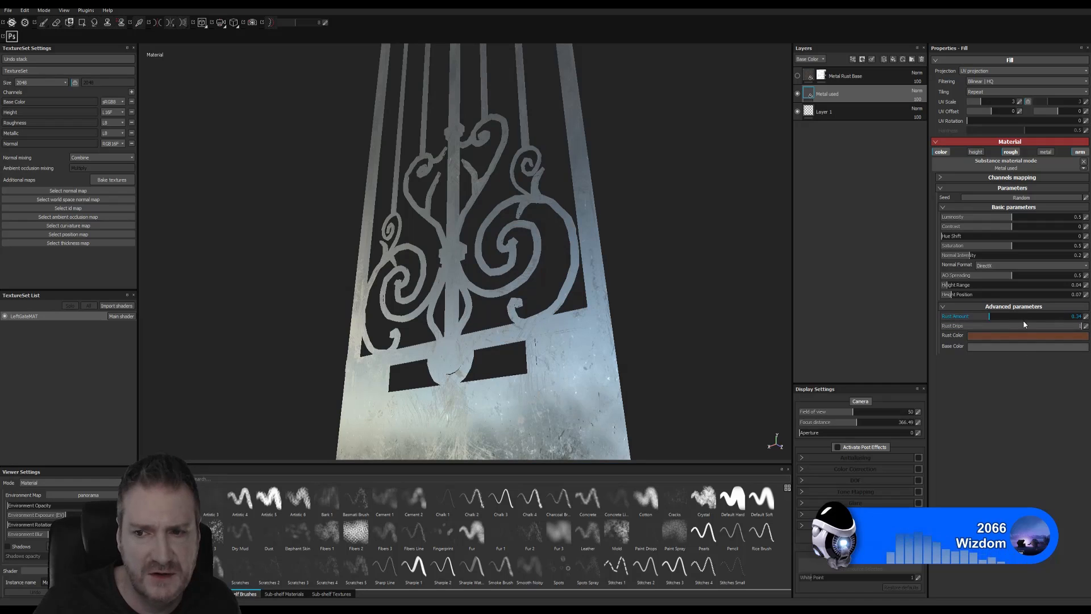
{"action": "left_click", "coordinate": [1022, 317]}
{"action": "left_click", "coordinate": [1035, 317]}
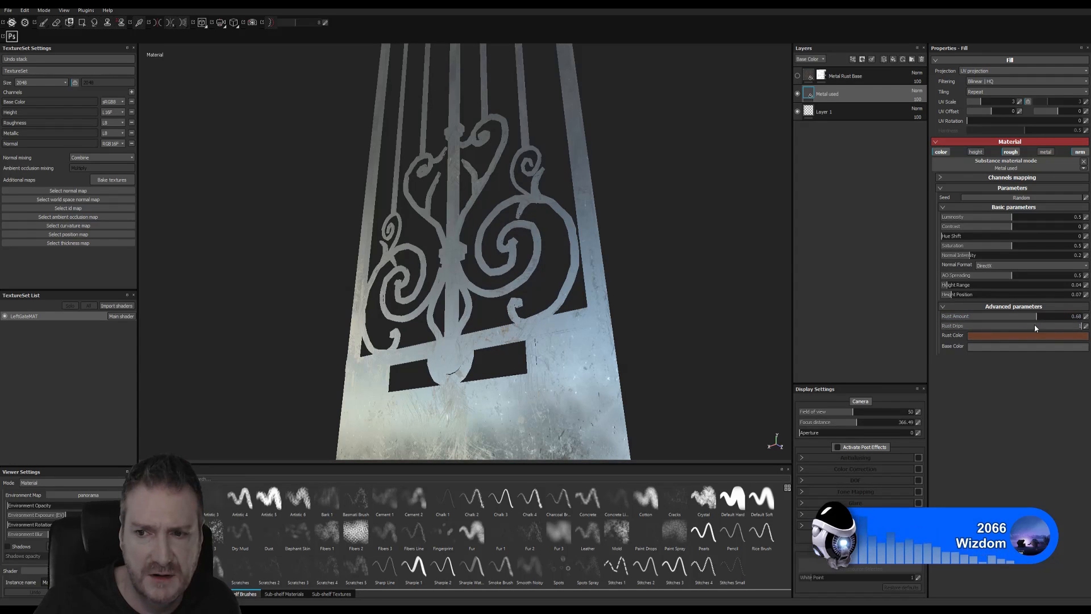
{"action": "left_click_drag", "start_coordinate": [639, 335], "coordinate": [647, 360], "text": "alt"}
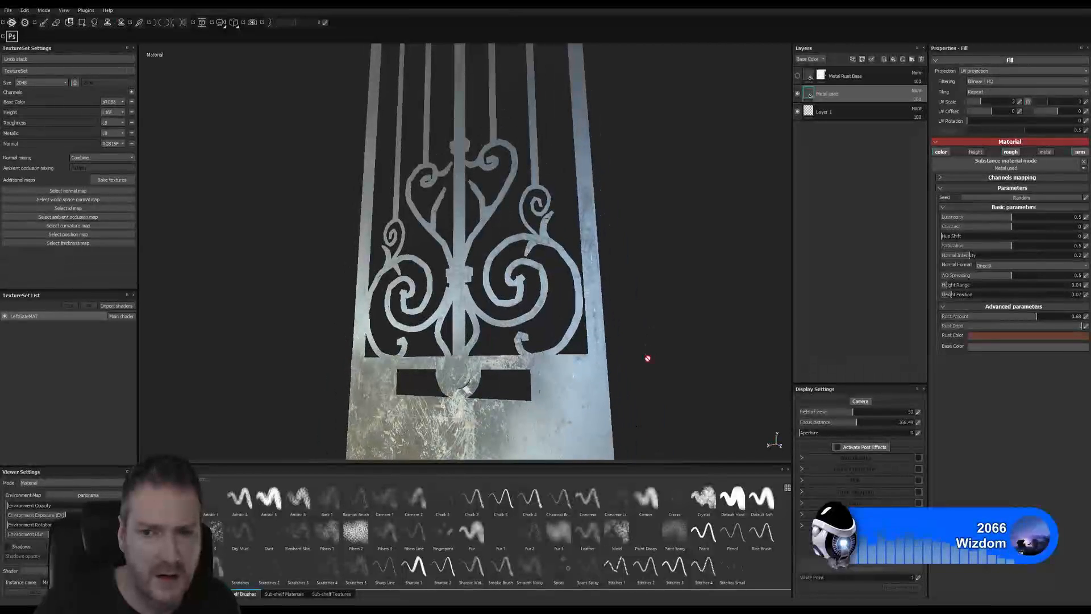
Change the Metal used material's Base Color to a dark navy blue with RGB 0.102, 0.117, 0.257
{"action": "left_click", "coordinate": [1002, 348]}
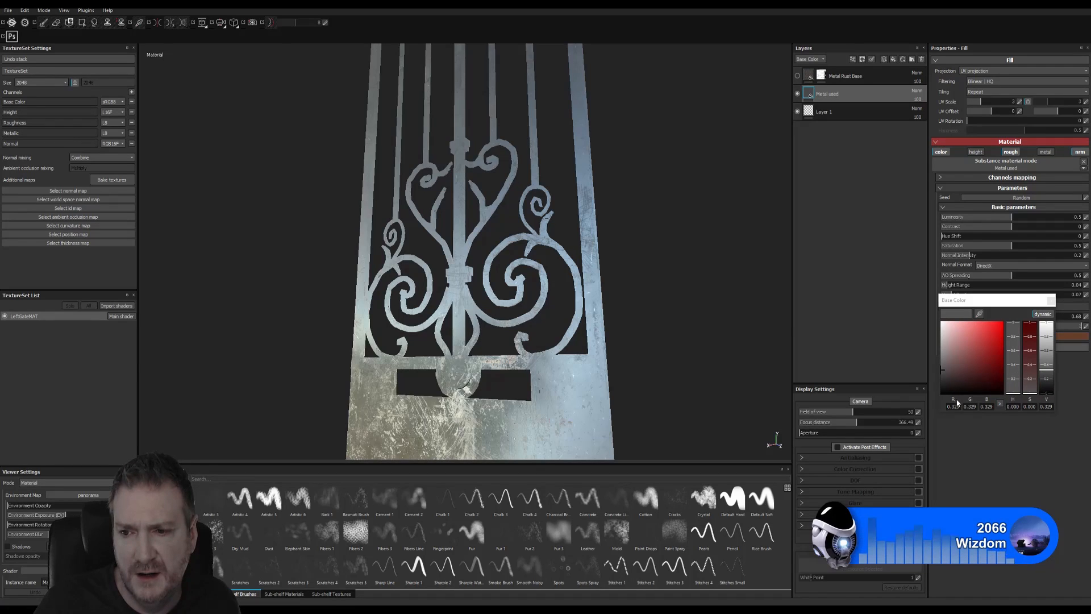
{"action": "left_click", "coordinate": [1049, 384]}
{"action": "left_click", "coordinate": [976, 364]}
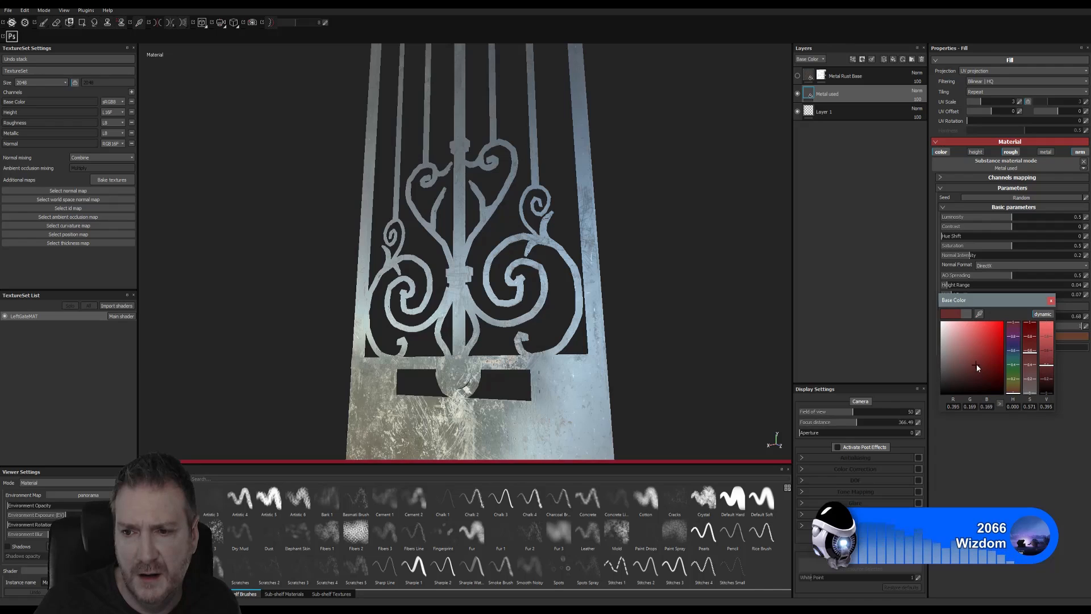
{"action": "left_click", "coordinate": [1014, 349]}
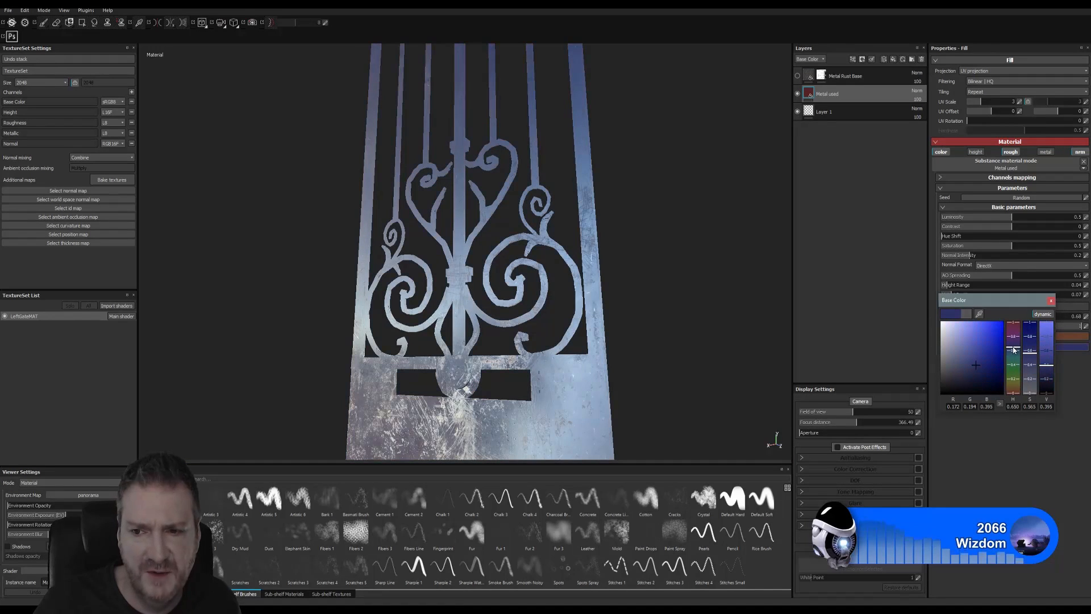
{"action": "left_click_drag", "start_coordinate": [991, 363], "coordinate": [977, 375]}
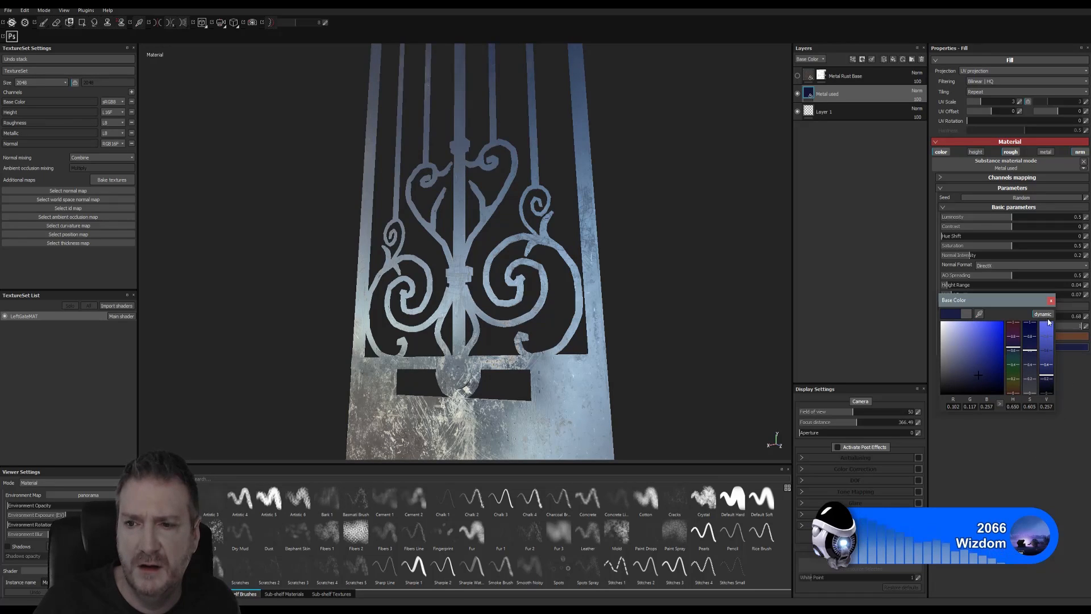
{"action": "left_click", "coordinate": [1051, 300]}
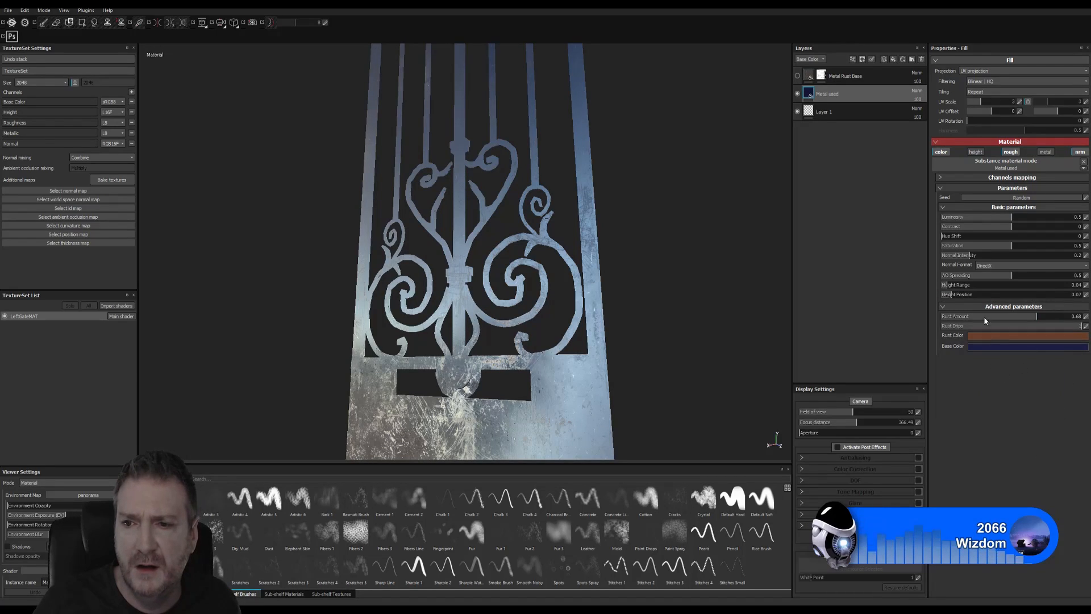
Set the Metal used material's Contrast to -0.53 and its Luminosity to 0.23
{"action": "left_click", "coordinate": [974, 225]}
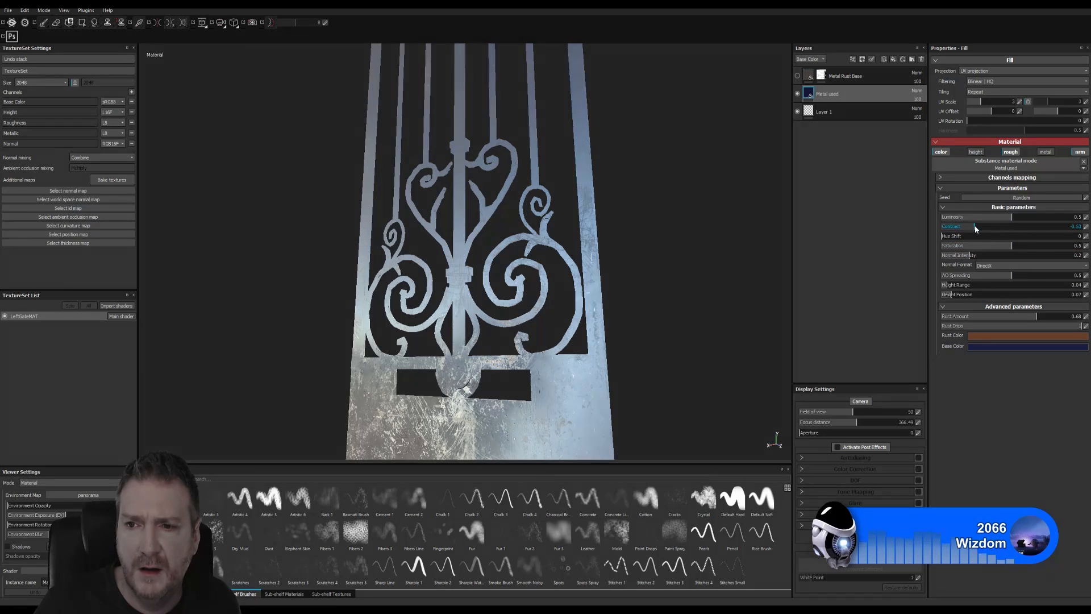
{"action": "left_click", "coordinate": [972, 219]}
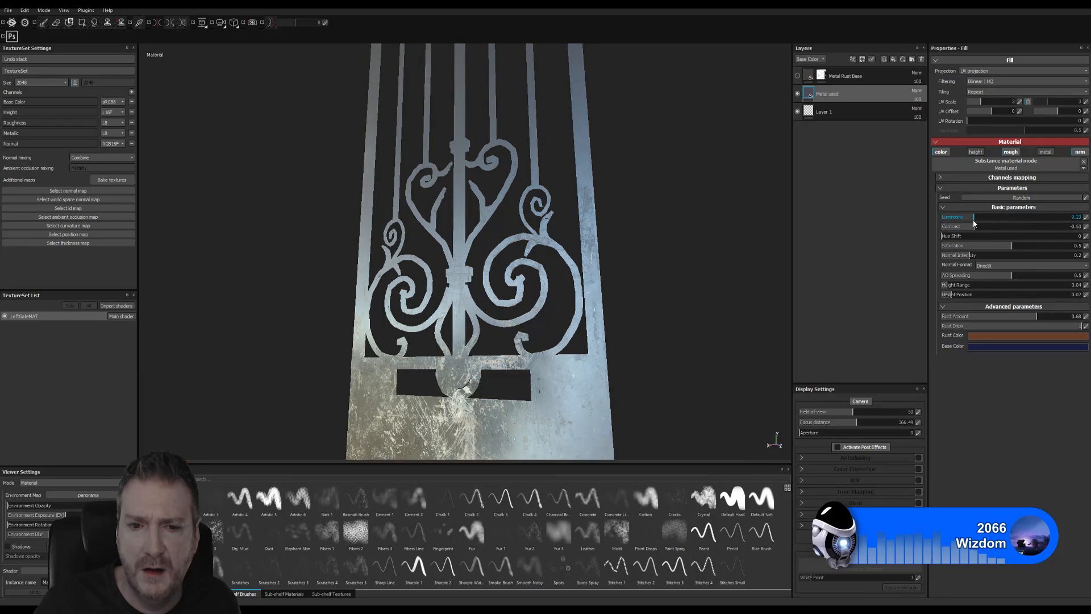
{"action": "mouse_move", "coordinate": [676, 284]}
{"action": "left_mouse_down", "text": "alt"}
{"action": "mouse_move", "coordinate": [560, 329]}
{"action": "mouse_move", "coordinate": [704, 272]}
{"action": "mouse_move", "coordinate": [585, 280]}
{"action": "mouse_move", "coordinate": [680, 271]}
{"action": "left_mouse_up", "text": "alt"}
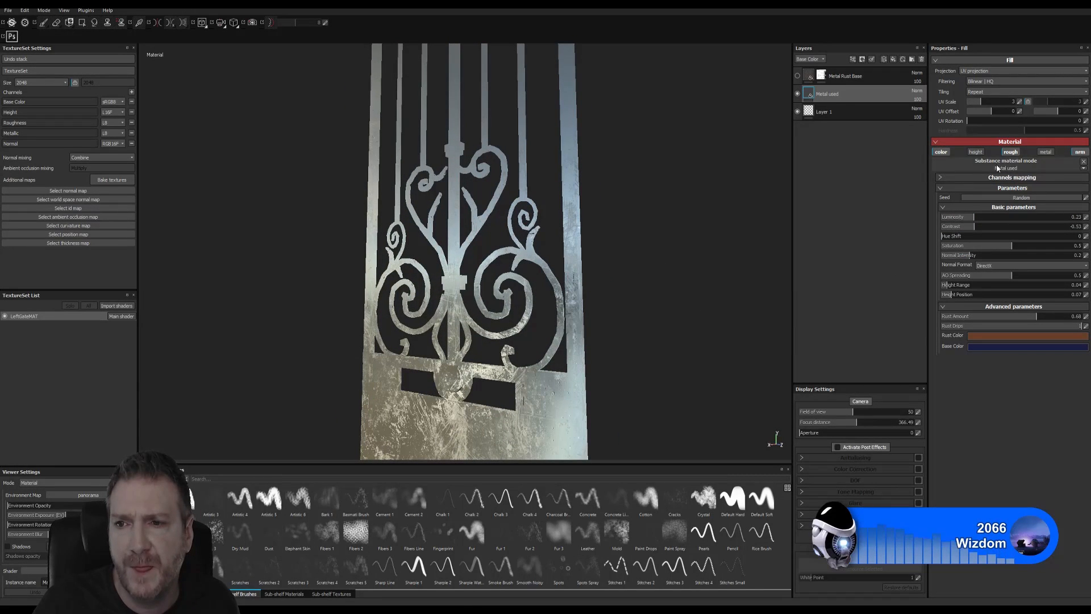
Toggle the height channel on the Metal used layer and make the Metal Rust Base layer visible again
{"action": "left_click", "coordinate": [976, 153]}
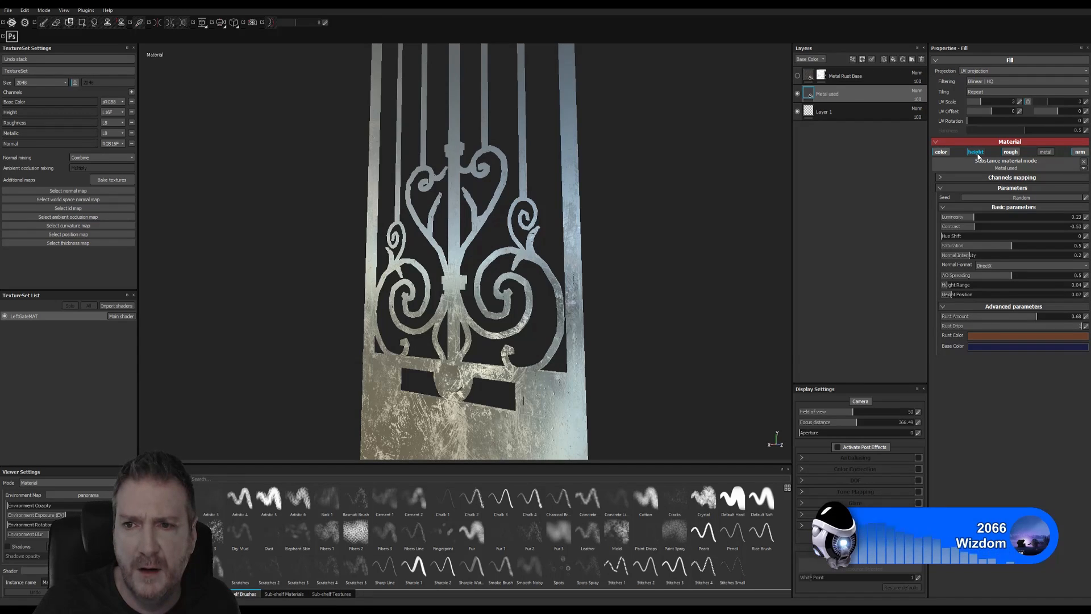
{"action": "left_click", "coordinate": [814, 78]}
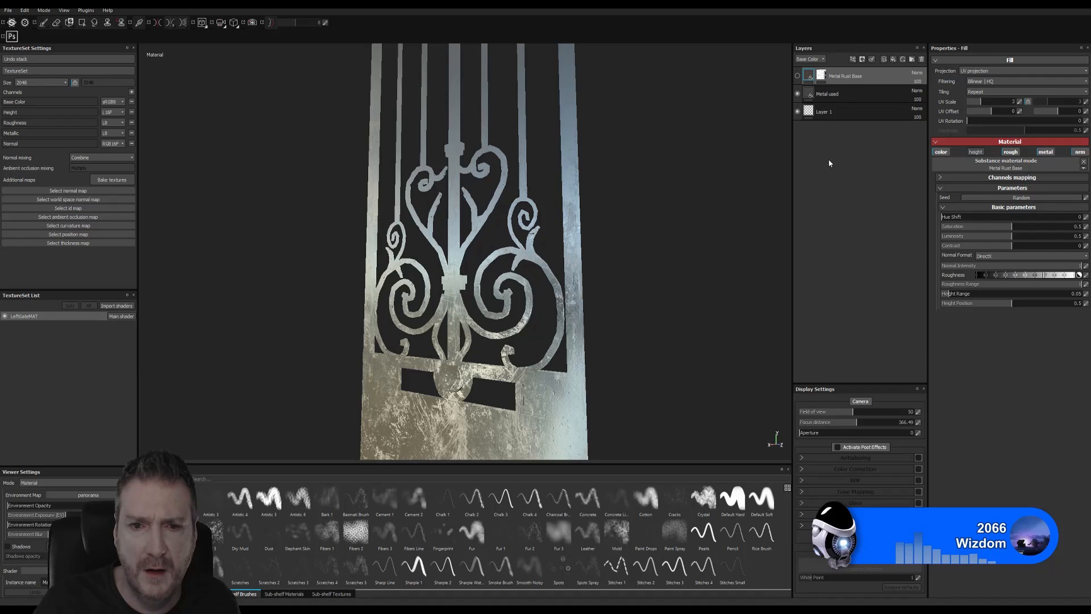
{"action": "left_click", "coordinate": [798, 76]}
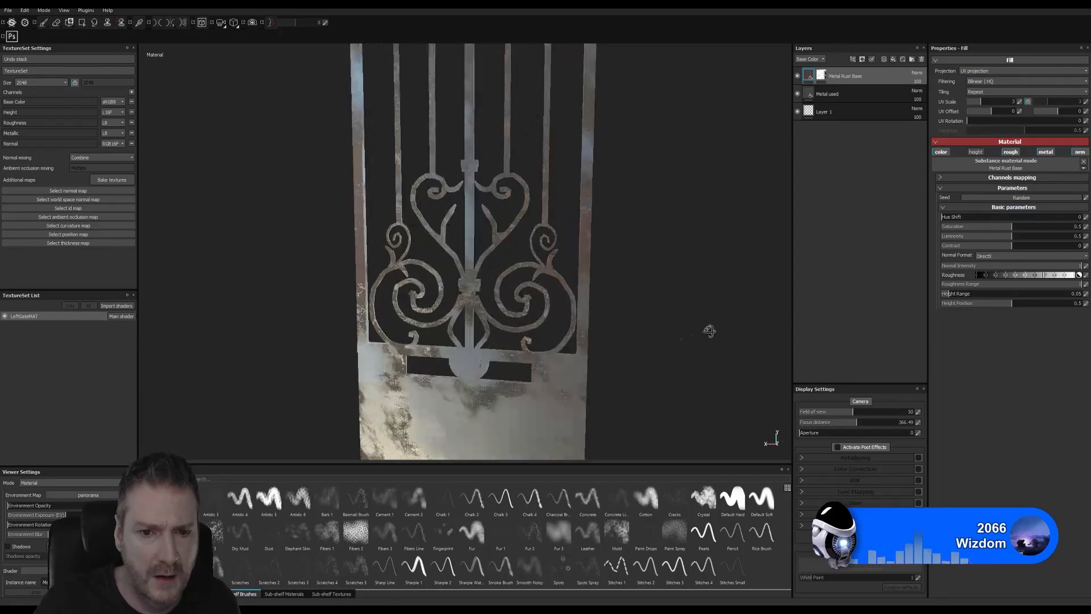